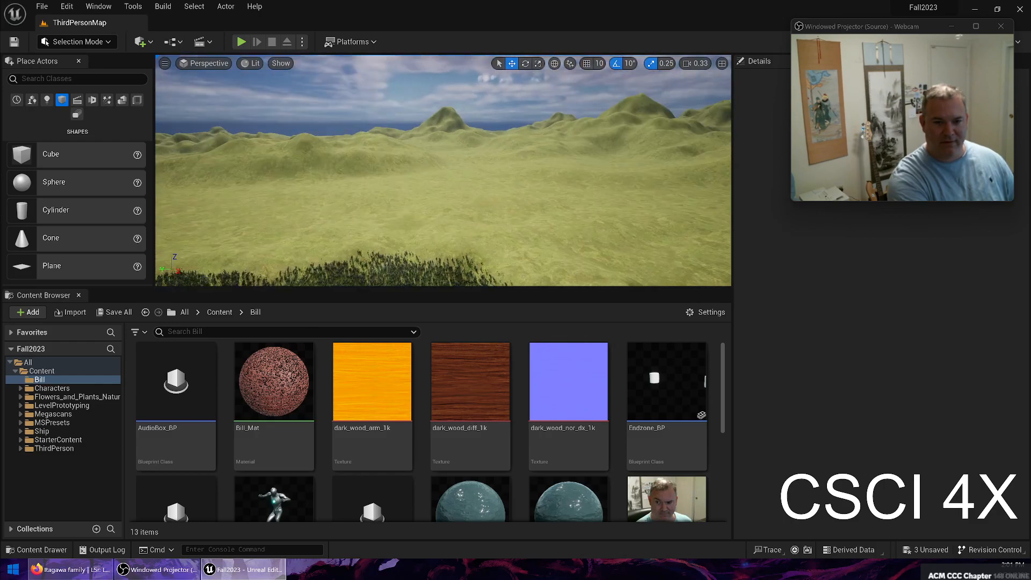
Step: Enable the experimental Water and Water Extras plugins for the project
right_click_drag(443, 170, 186, 257)
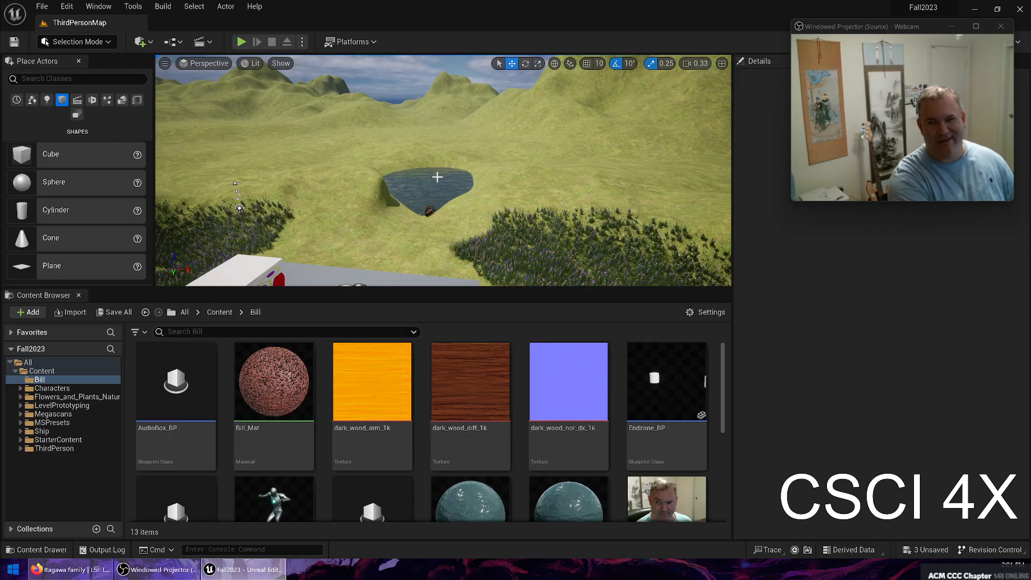
left_click(75, 5)
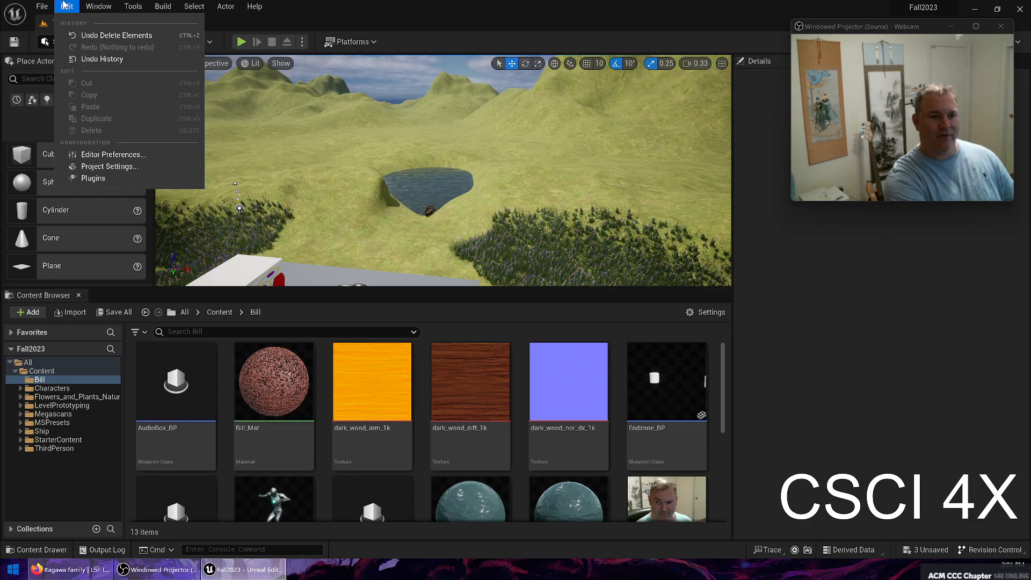
left_click(105, 177)
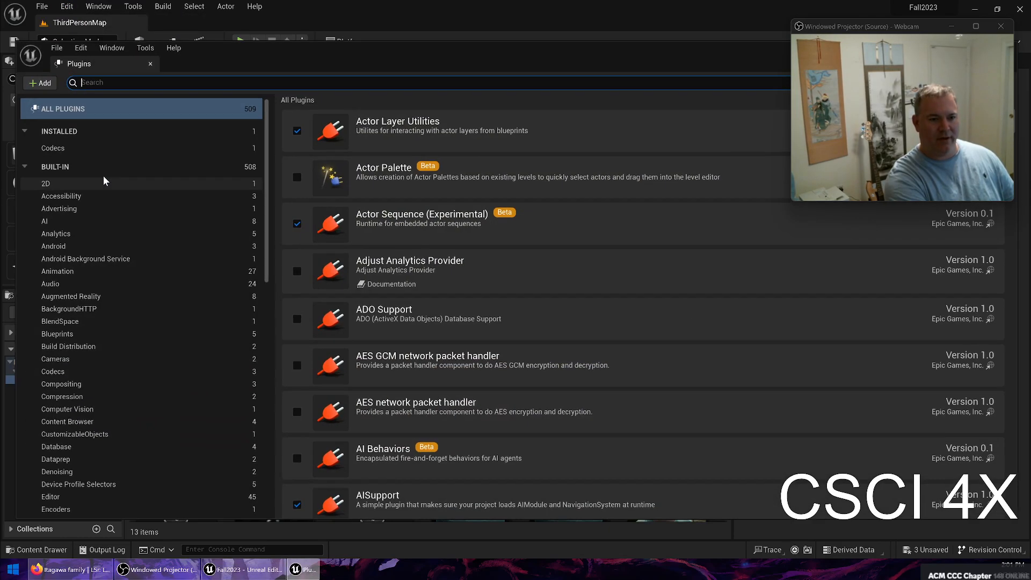
type("wa")
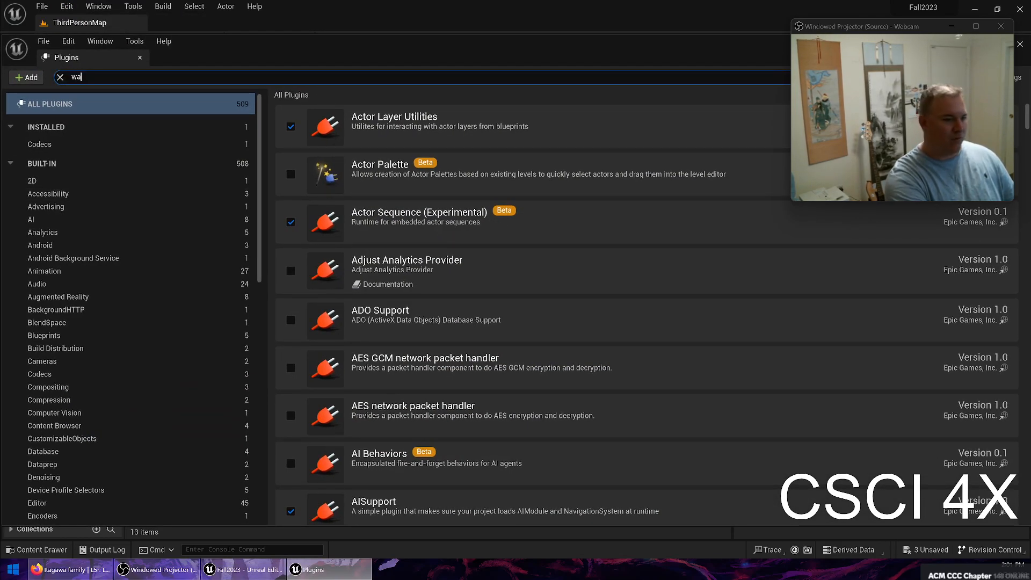
type("ter")
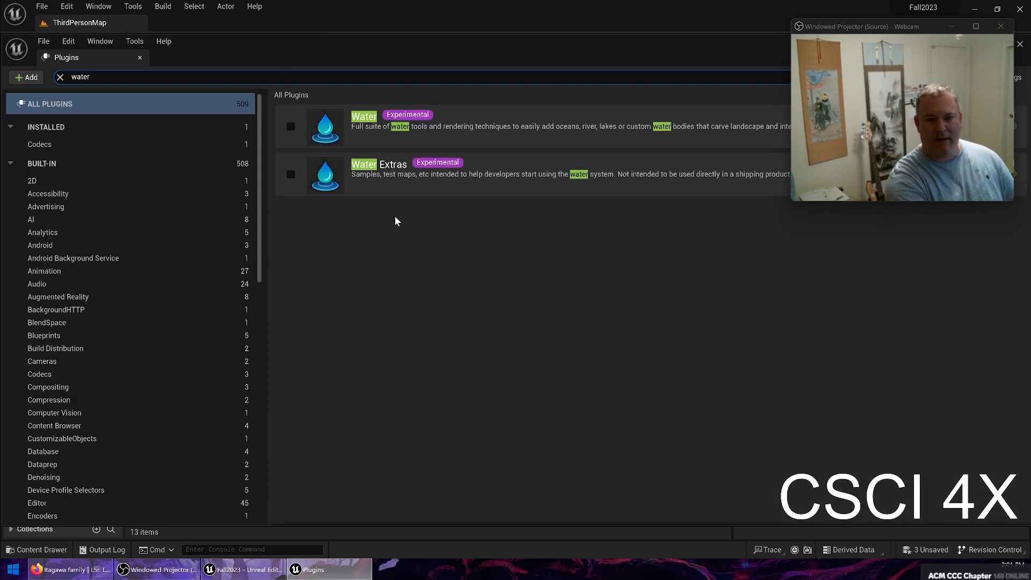
left_click(290, 127)
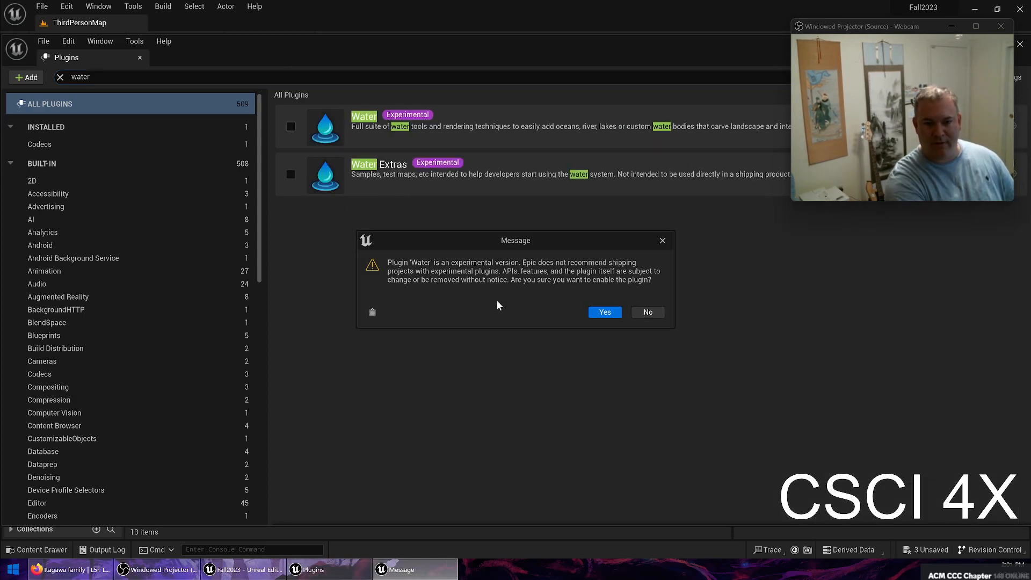
left_click(605, 314)
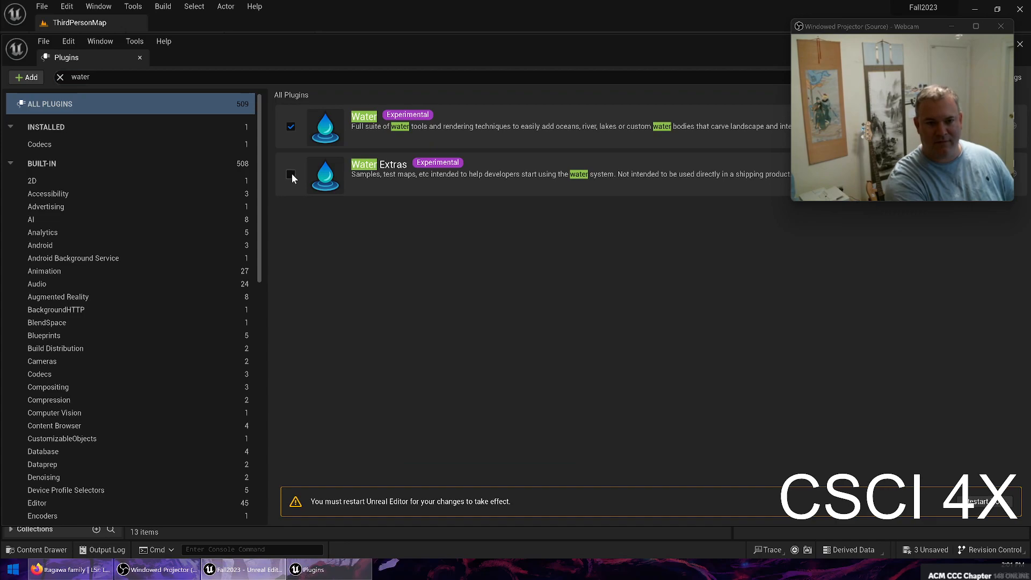
left_click(291, 175)
left_click(604, 314)
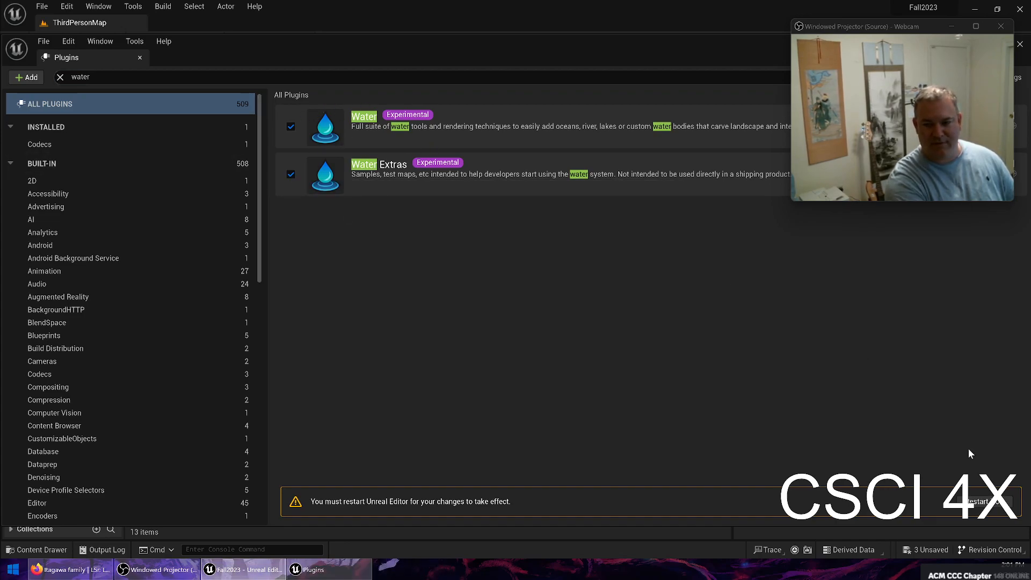
Step: Restart the editor, saving all the modified content selected for saving
left_click(977, 502)
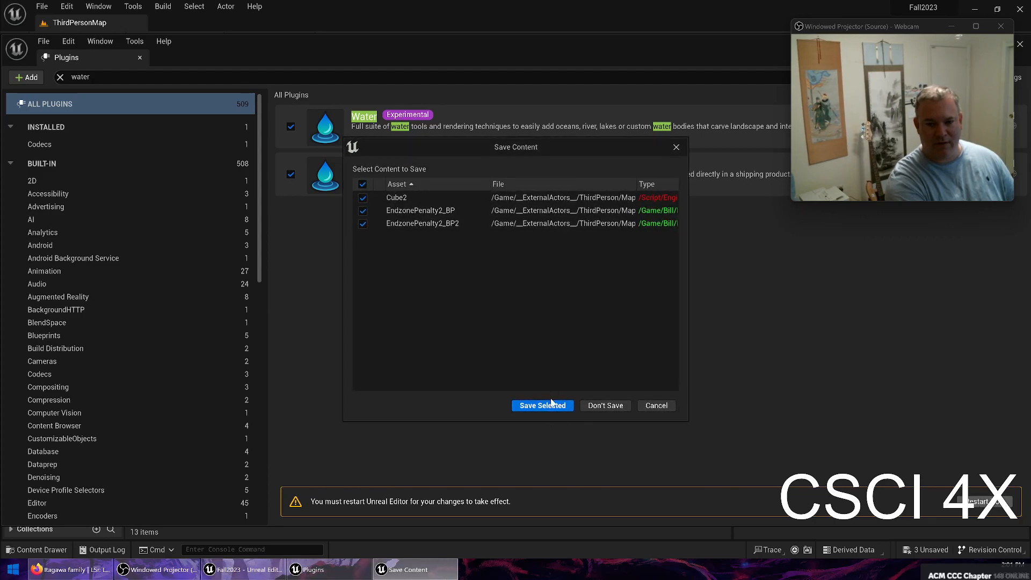
left_click(529, 404)
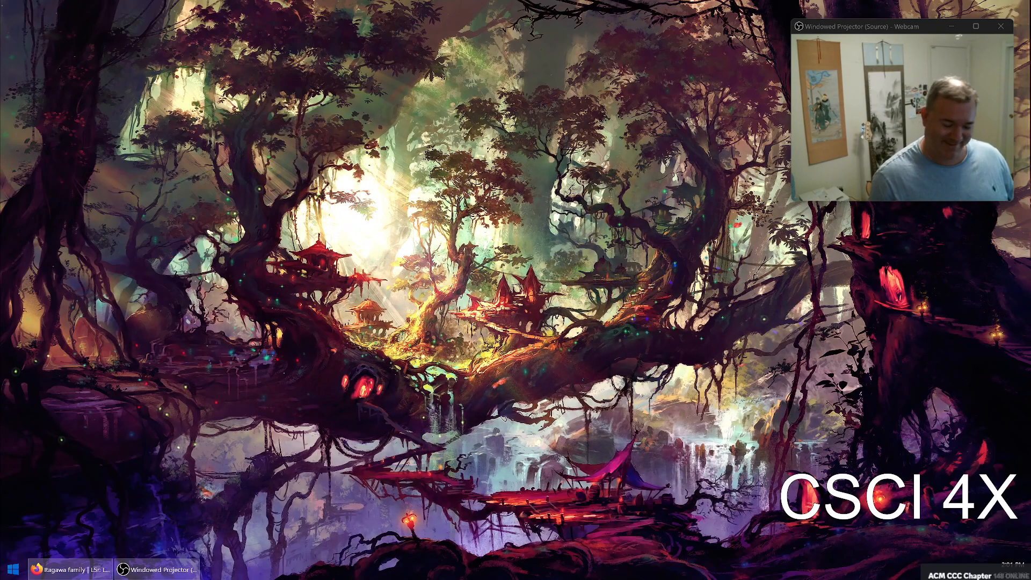
left_click_drag(871, 38, 495, 2)
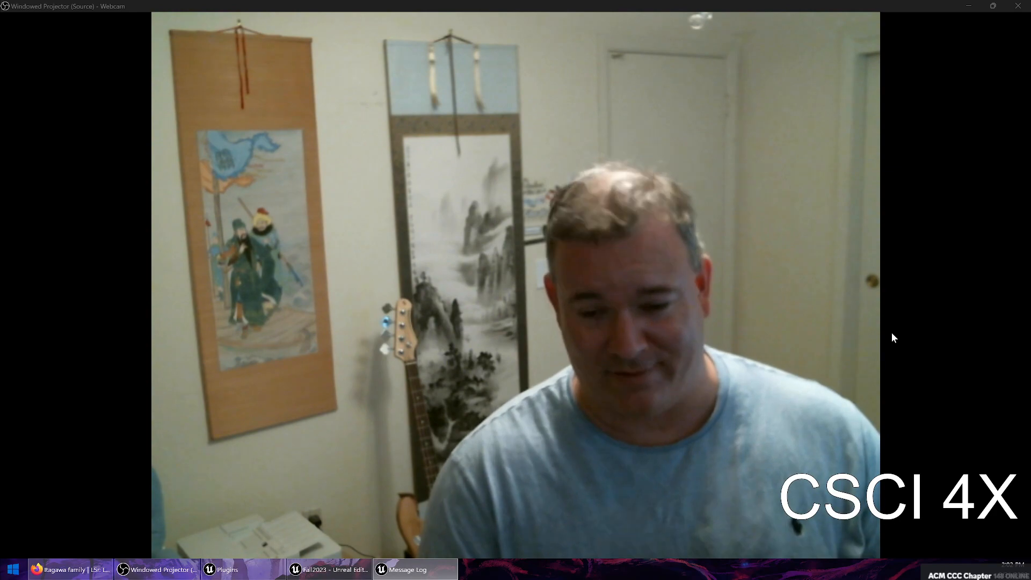
double_click(885, 5)
Step: Read the full load error about the Water Body Collision profile, and close the message log and plugin browser
left_click(449, 164)
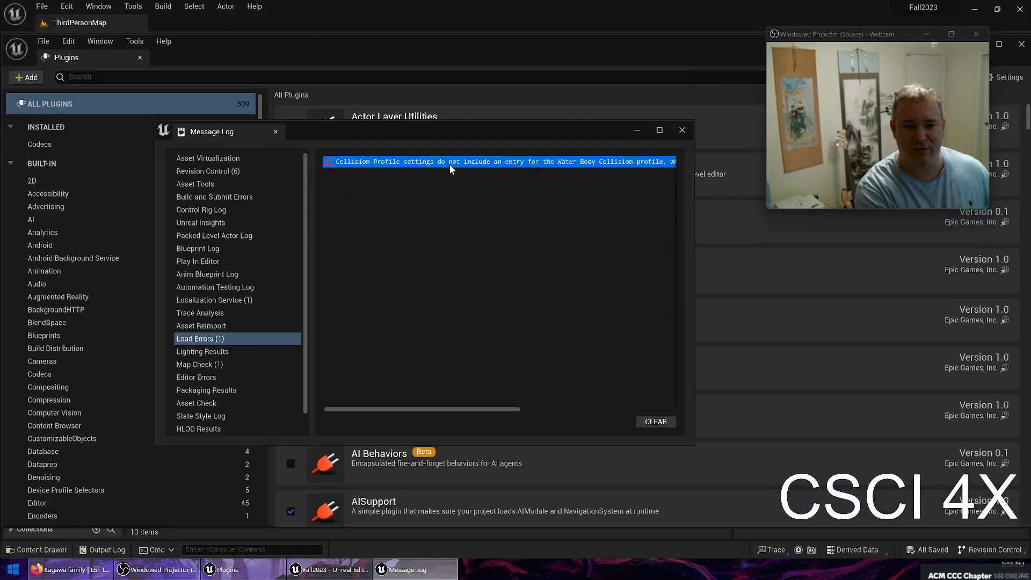
left_click_drag(462, 410, 655, 420)
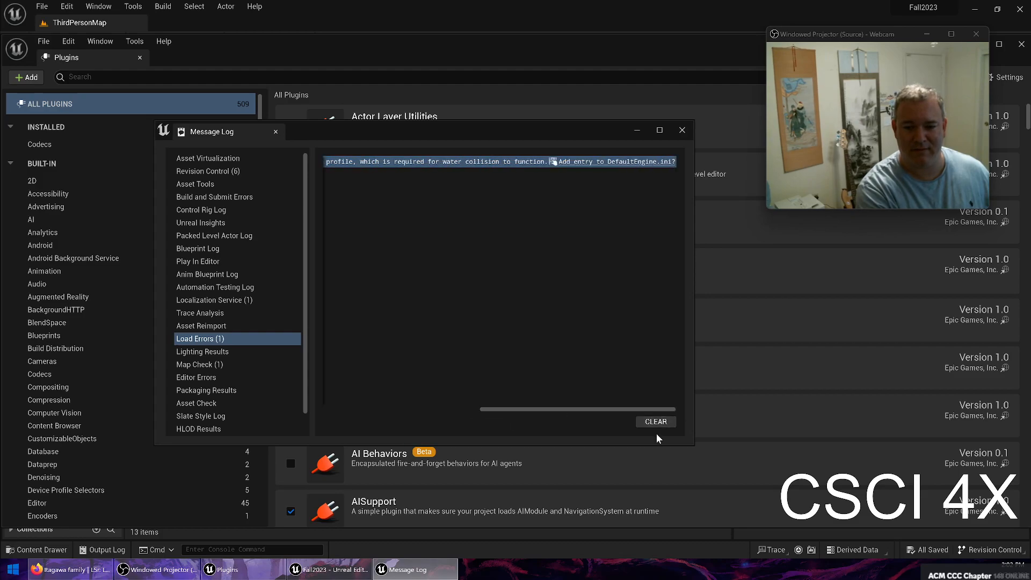
left_click(682, 131)
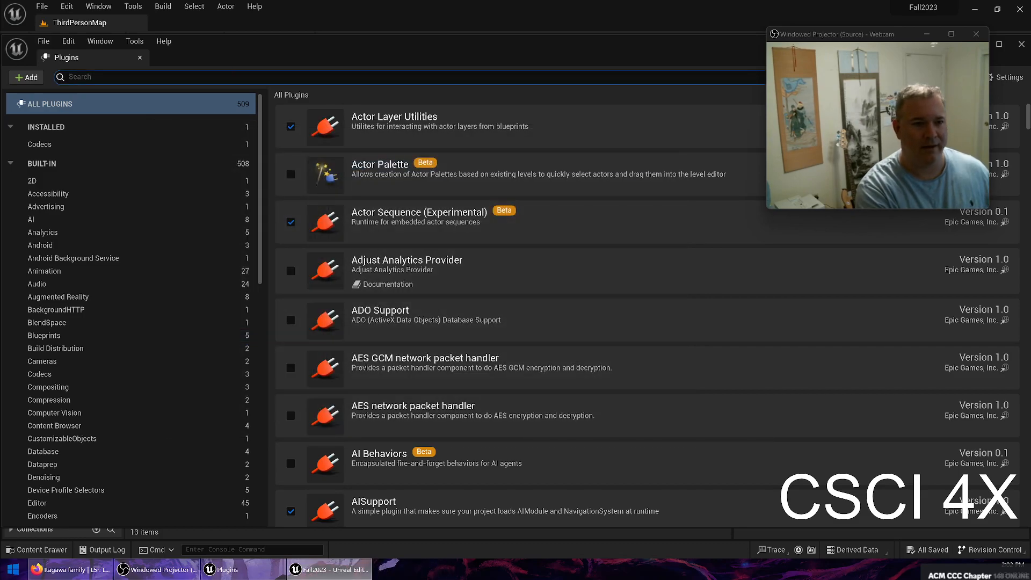
left_click(140, 58)
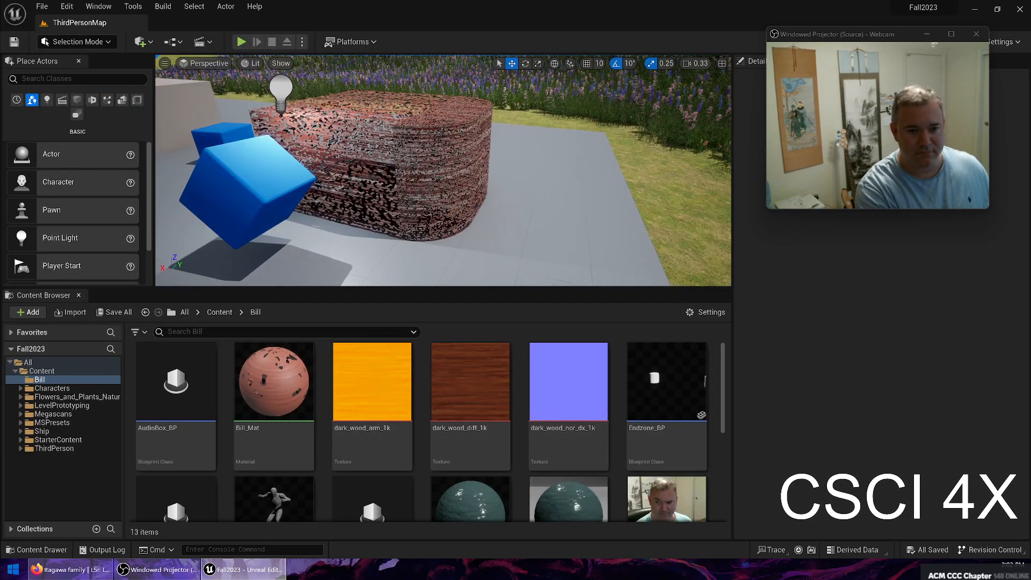
Step: Set the viewport camera speed to 3
right_click_drag(442, 171, 628, 161)
left_click(691, 63)
left_click_drag(711, 89, 749, 88)
left_click(731, 90)
Step: Switch to landscape sculpting at the open ground near the pond and reduce the brush size to about 723
right_click_drag(615, 132, 562, 123)
key("w")
right_click_drag(443, 170, 537, 209)
key("w")
key("d")
right_click_drag(443, 215, 317, 160)
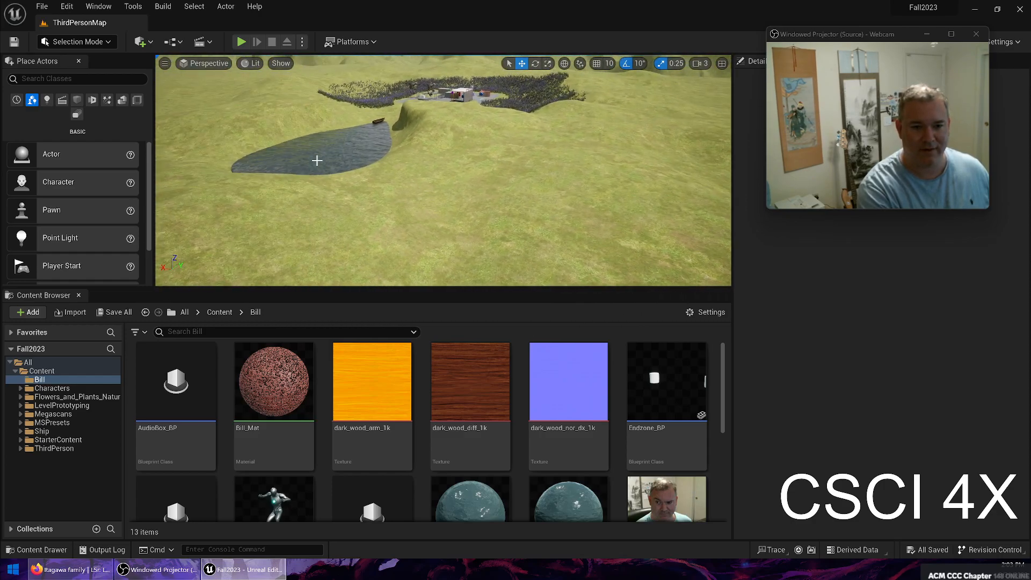
key("w")
right_click_drag(474, 191, 513, 186)
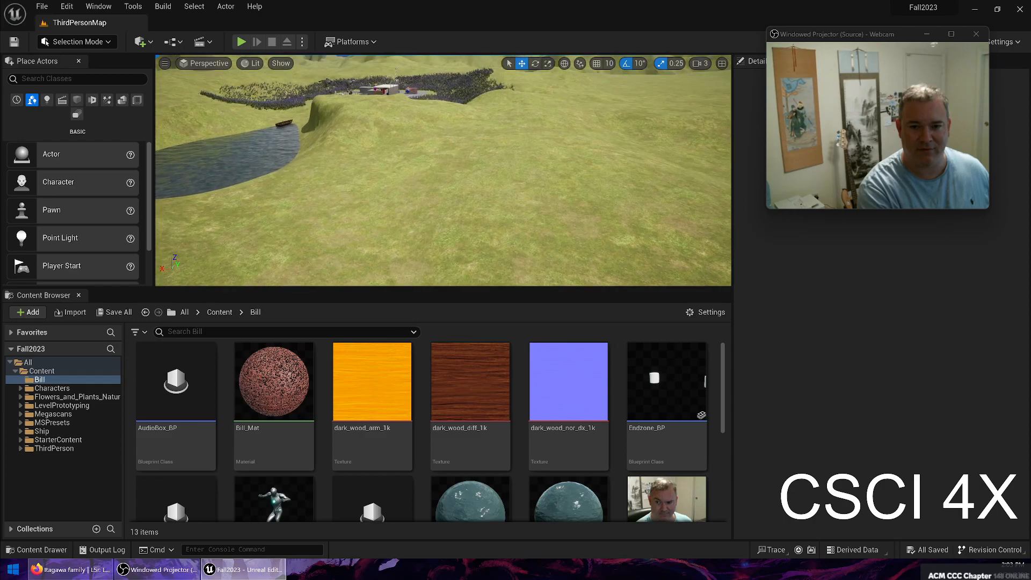
left_click(73, 48)
left_click(83, 71)
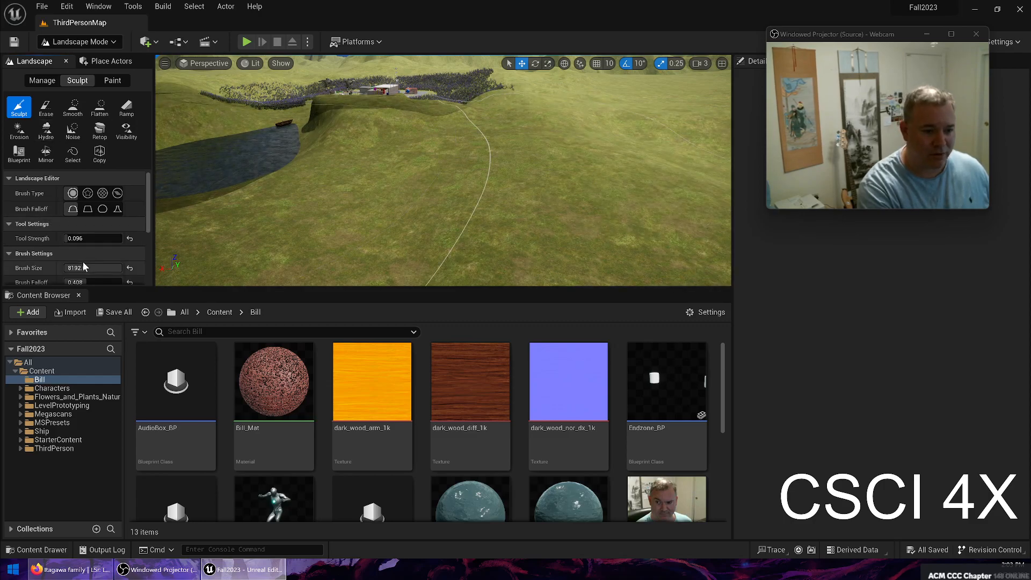
left_click_drag(88, 267, 53, 267)
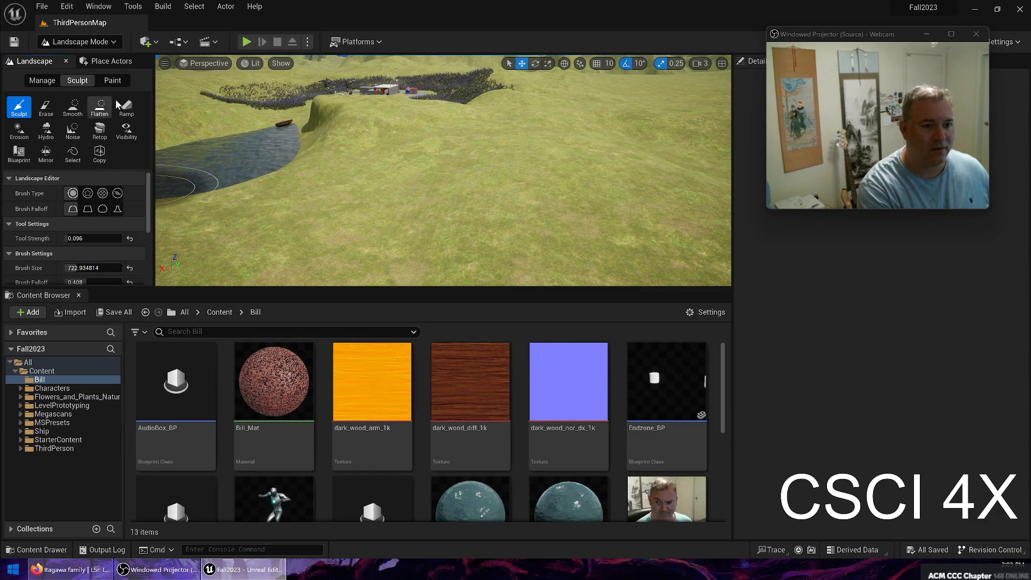
Step: Flatten the uneven ground beside the existing pond with the Flatten tool
left_click(101, 105)
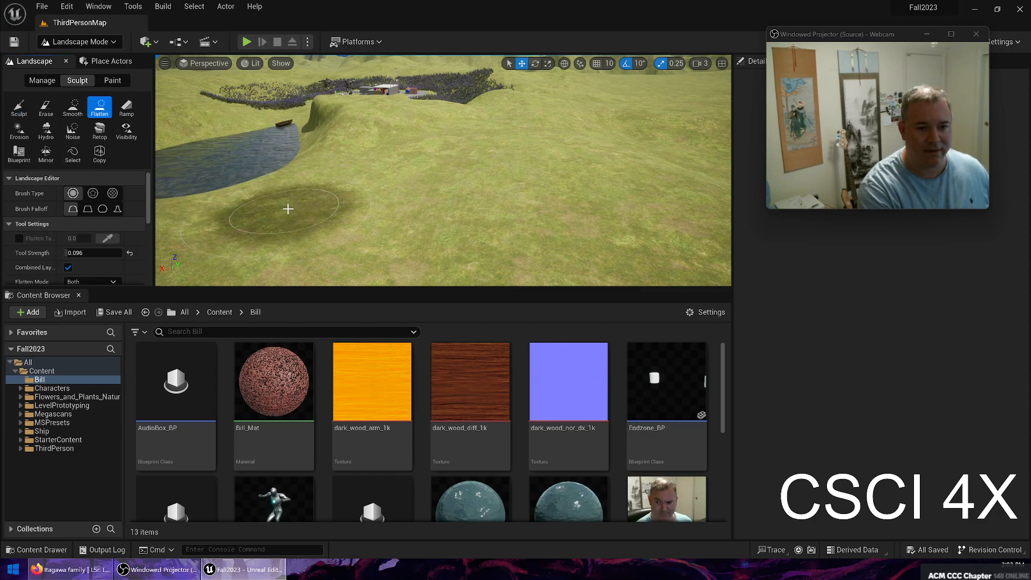
mouse_move(421, 208)
left_mouse_down()
mouse_move(428, 192)
mouse_move(391, 160)
mouse_move(538, 183)
mouse_move(254, 258)
mouse_move(553, 166)
mouse_move(537, 177)
mouse_move(442, 182)
mouse_move(621, 192)
mouse_move(616, 237)
mouse_move(513, 257)
left_mouse_up()
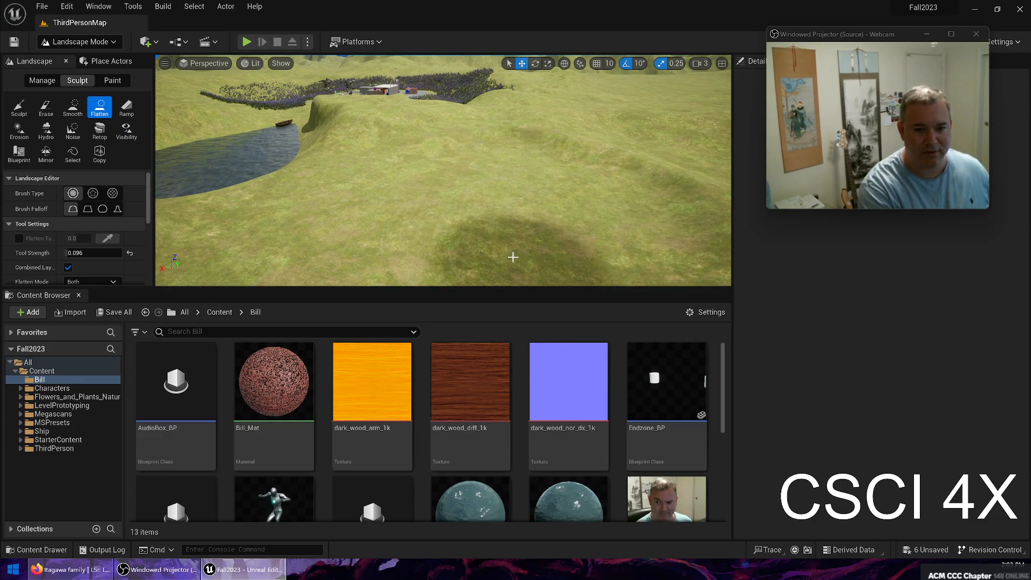
right_click(367, 203)
right_click_drag(367, 204, 300, 226)
mouse_move(347, 201)
right_mouse_down()
mouse_move(376, 220)
mouse_move(336, 216)
right_mouse_up()
mouse_move(587, 162)
left_mouse_down()
mouse_move(433, 234)
mouse_move(498, 188)
mouse_move(626, 242)
mouse_move(571, 178)
left_mouse_up()
right_click_drag(571, 177, 661, 177)
mouse_move(511, 134)
left_mouse_down()
mouse_move(640, 226)
mouse_move(645, 165)
mouse_move(532, 108)
mouse_move(440, 126)
mouse_move(489, 104)
mouse_move(654, 138)
mouse_move(592, 207)
left_mouse_up()
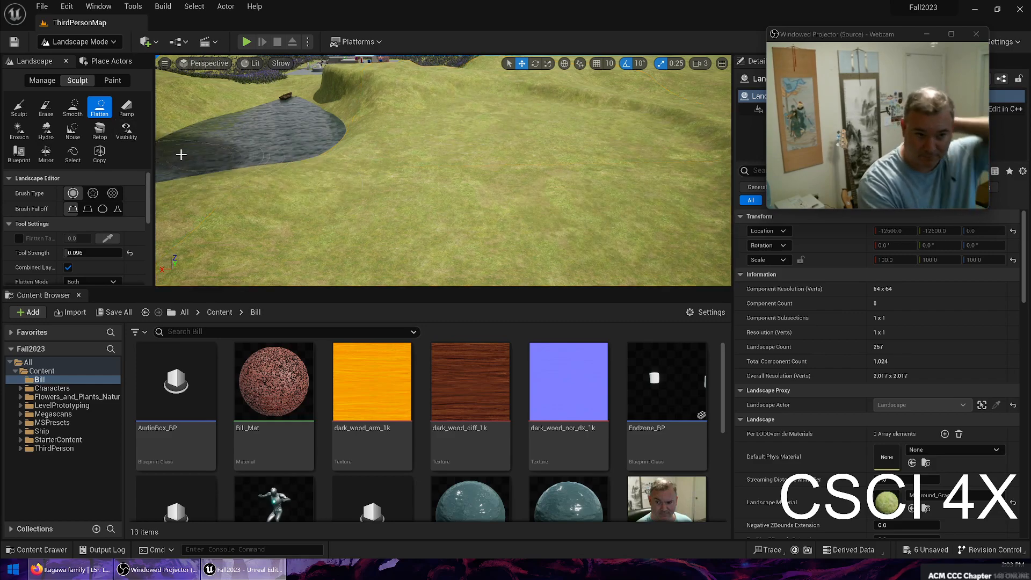
Step: Smooth the terrain ridges around the flattened area with the Smooth tool
left_click(73, 107)
mouse_move(584, 81)
left_mouse_down()
mouse_move(693, 156)
mouse_move(612, 122)
mouse_move(450, 94)
left_mouse_up()
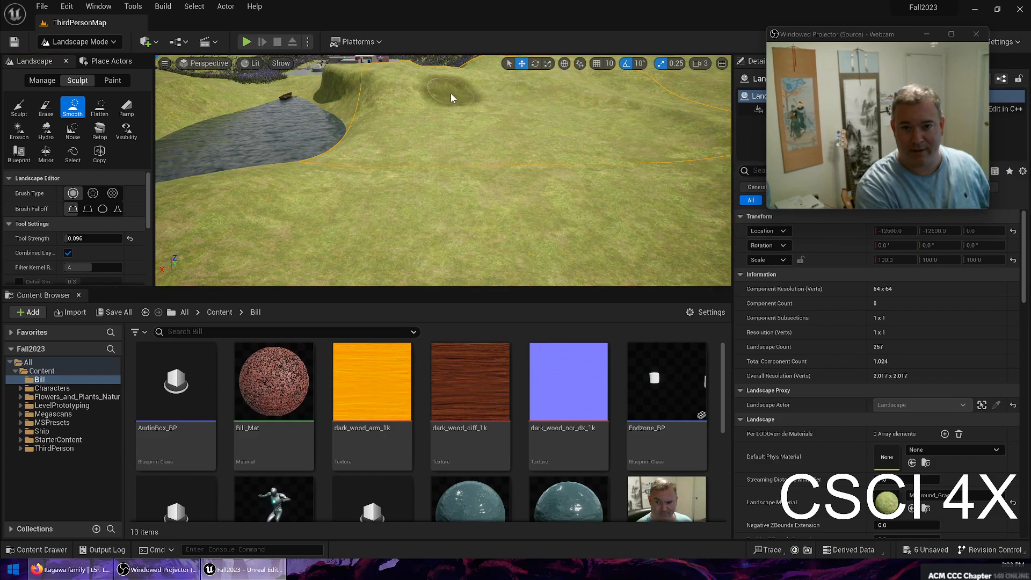
right_click(630, 175)
right_click_drag(554, 135, 623, 155)
mouse_move(554, 135)
left_mouse_down()
mouse_move(482, 97)
mouse_move(589, 120)
mouse_move(441, 165)
left_mouse_up()
right_click_drag(441, 166, 329, 209)
mouse_move(329, 209)
left_mouse_down()
mouse_move(430, 198)
mouse_move(301, 204)
left_mouse_up()
Step: Return to Selection mode, find the Water Body Lake actor and place it on the flattened ground beside the pond
left_click(88, 43)
left_click(85, 59)
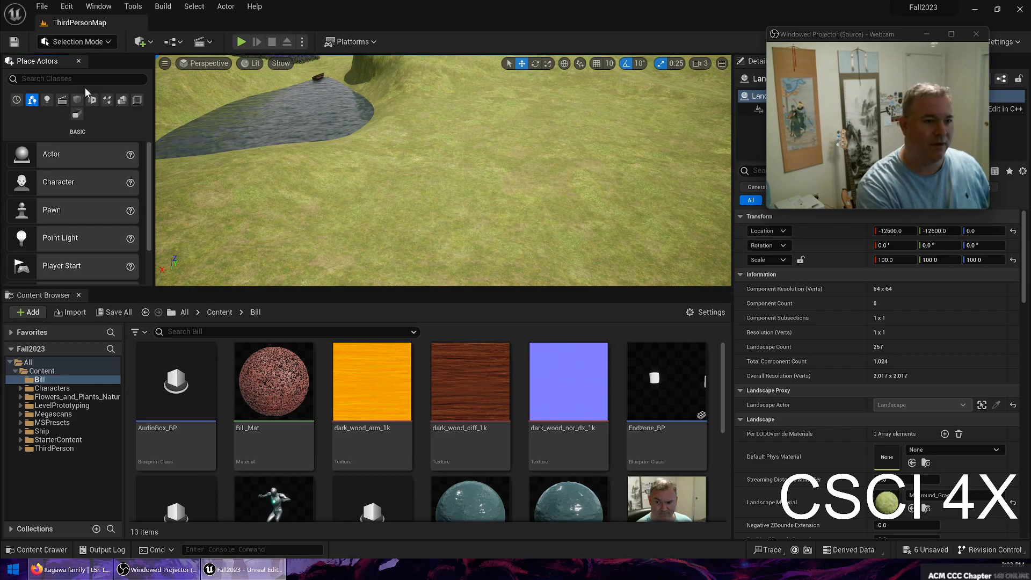
left_click(87, 84)
type("kla")
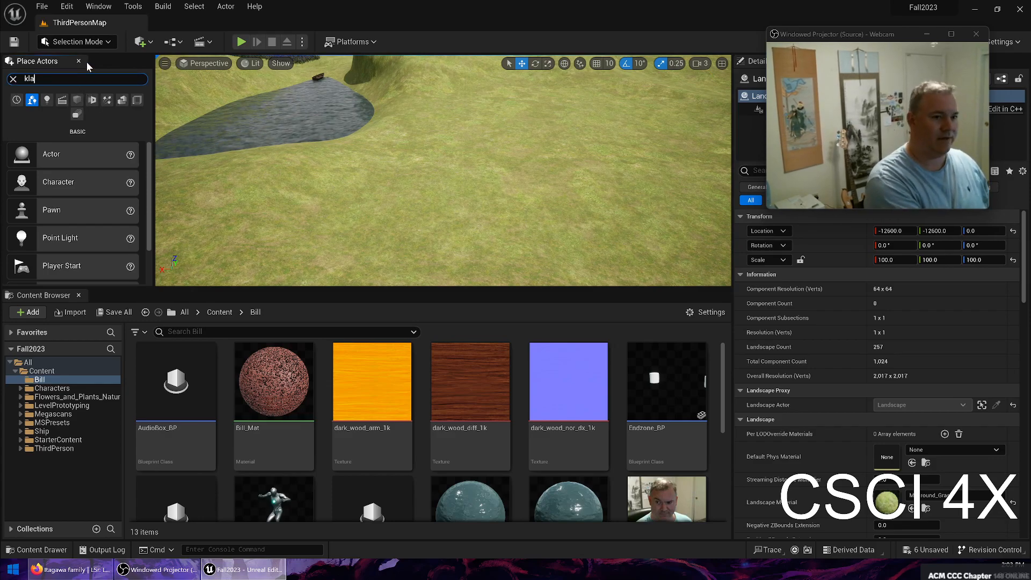
key("BackSpace")
key("BackSpace")
key("BackSpace")
type("lake")
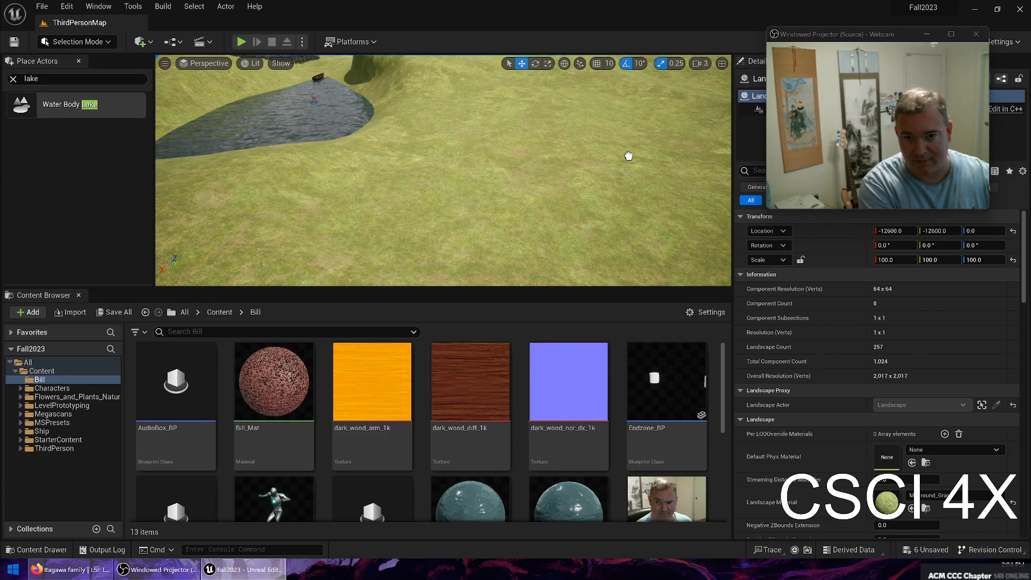
left_click_drag(646, 146, 602, 176)
Step: Move the lake along X to about -9599, away from the existing pond
scroll(610, 159, "down", 5)
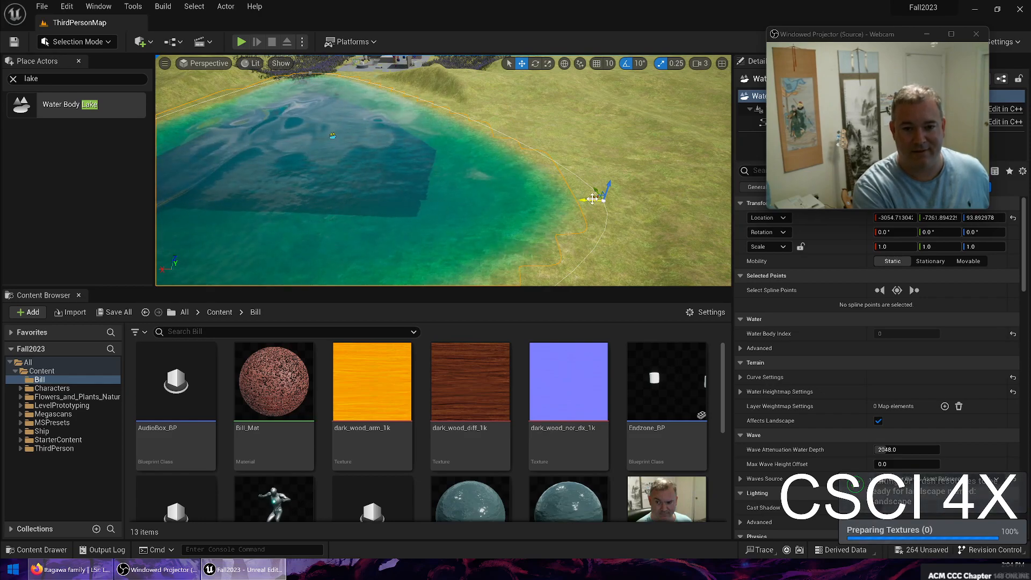
right_click_drag(571, 166, 571, 166)
key("s")
right_click_drag(443, 171, 457, 155)
key("s")
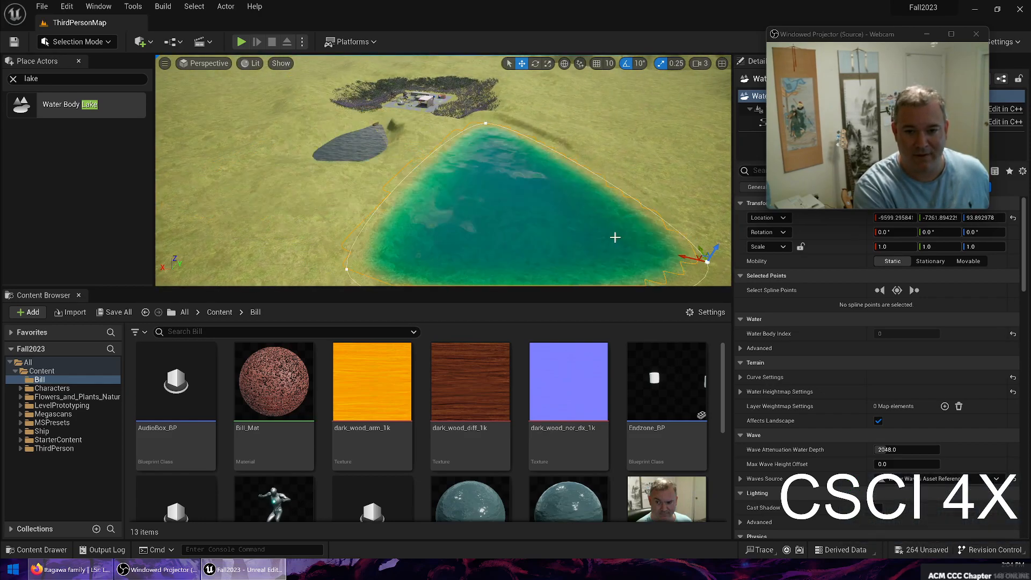
Step: Examine the lake's shoreline and the surrounding terrain from several sides
right_click_drag(523, 208, 521, 231)
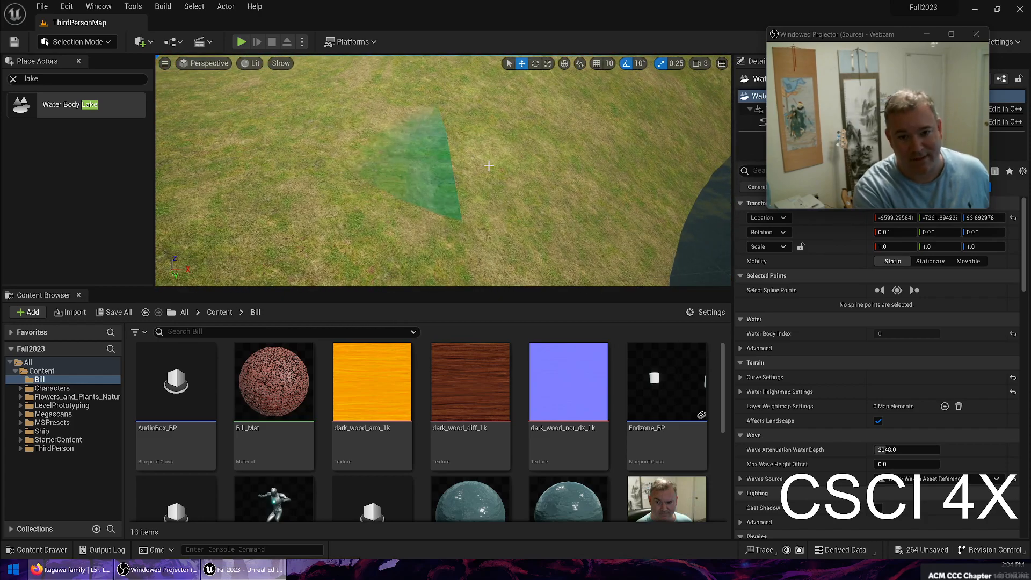
key("f")
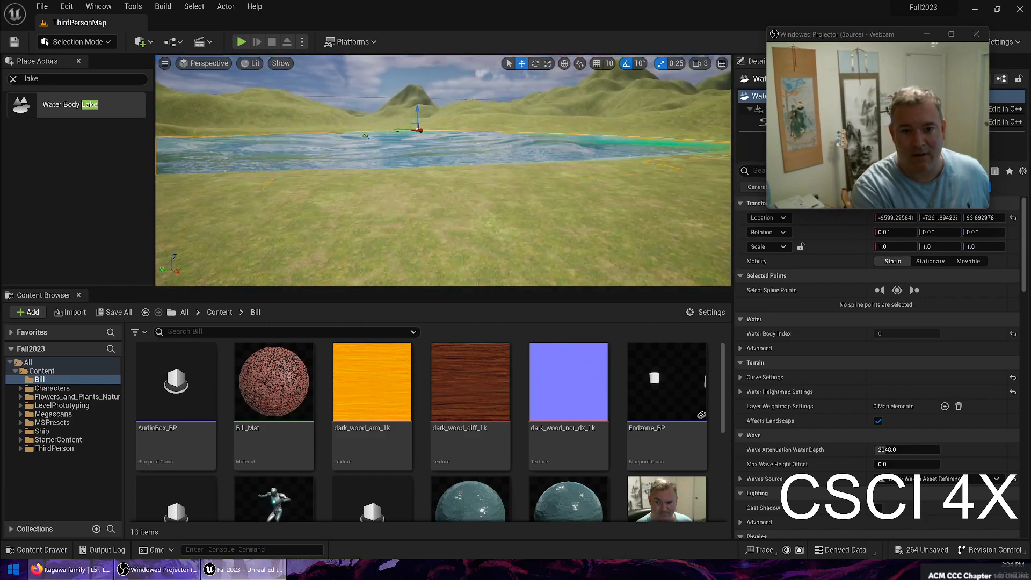
right_click_drag(480, 141, 237, 108)
right_click_drag(604, 227, 354, 144)
key("w")
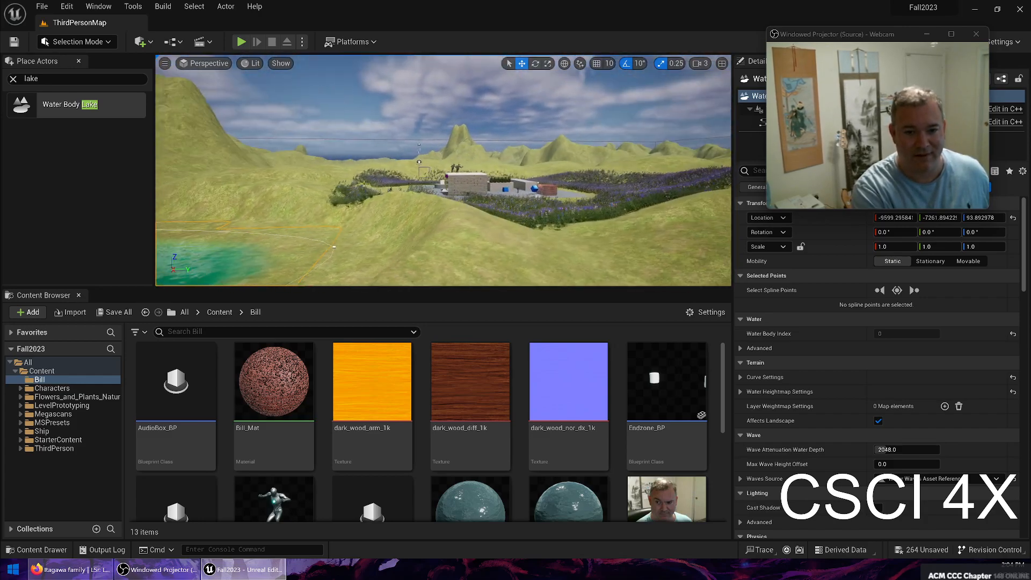
right_click_drag(400, 222, 427, 160)
key("a")
key("w")
key("w")
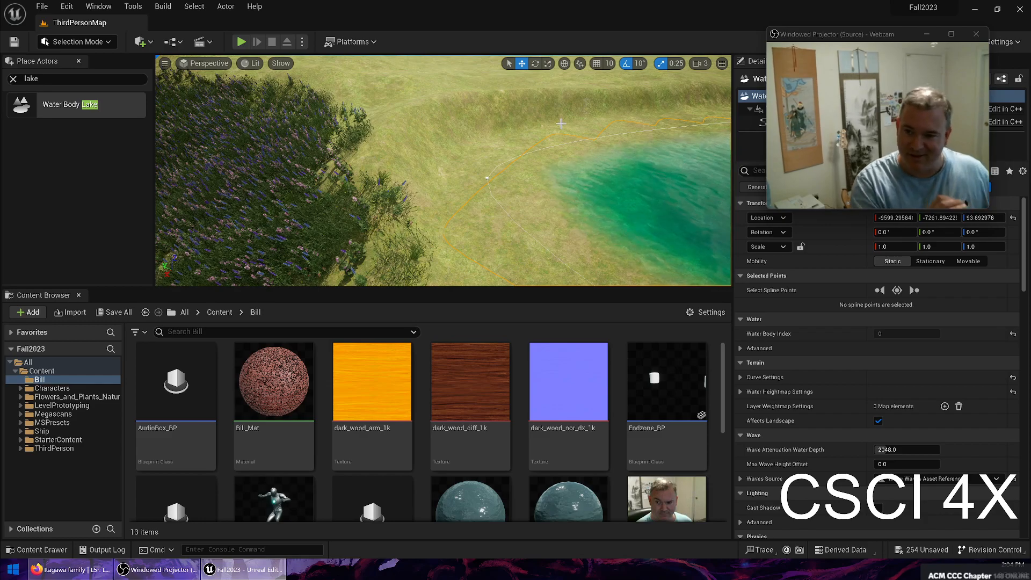
key("w")
right_click_drag(585, 196, 698, 210)
Step: Rotate the lake 20° about the Z axis
key("f")
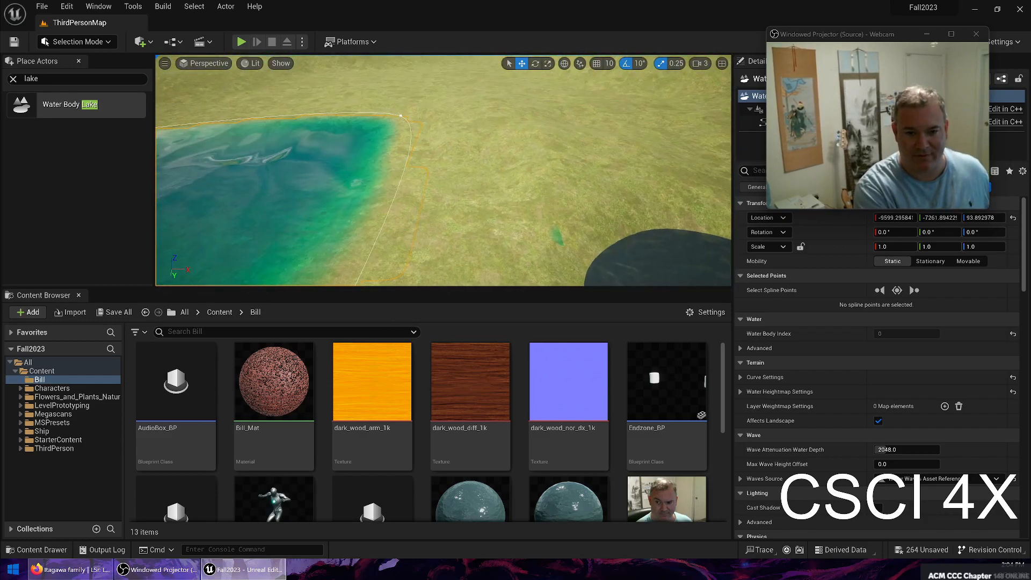
key("e")
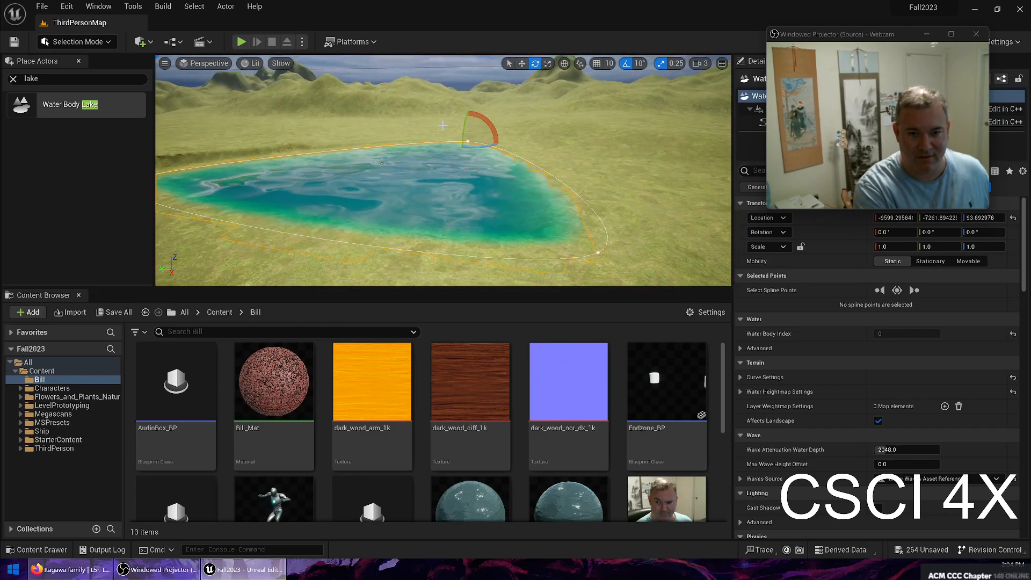
left_click_drag(486, 145, 428, 200)
Step: Move the rotated lake to about X -10436, Y -8658 on the open terrain
key("w")
right_click_drag(427, 200, 379, 225)
left_click_drag(613, 121, 613, 100)
key("w")
right_click_drag(531, 171, 645, 186)
key("w")
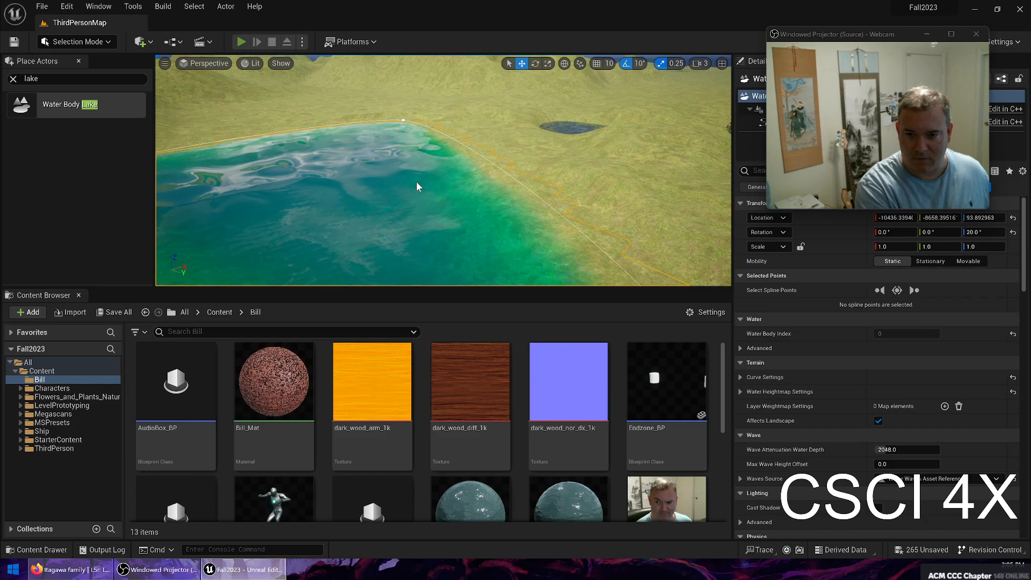
Step: Play-test the level, running the character past the buildings and flower field to the new lake
key("alt+p")
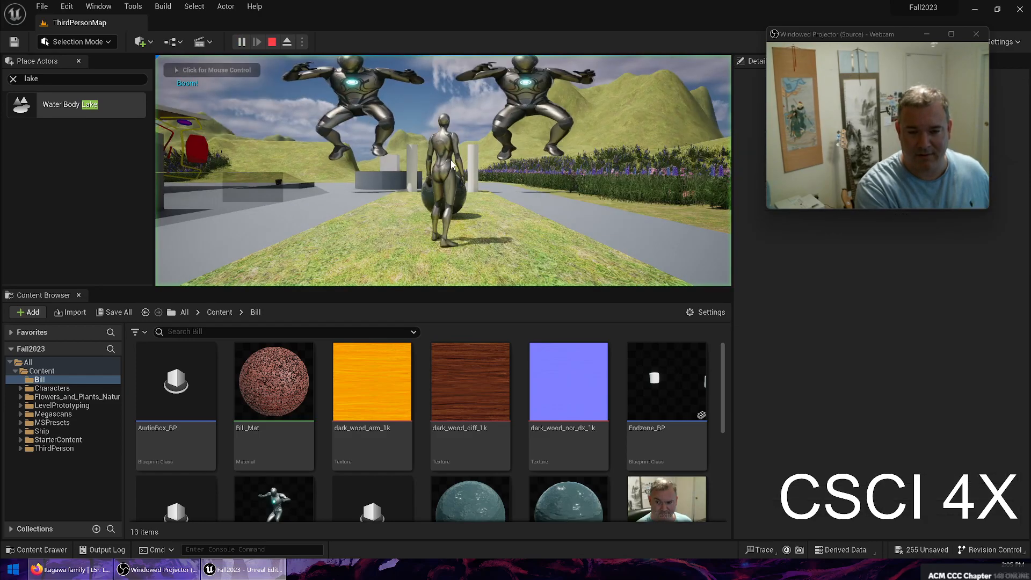
key("w")
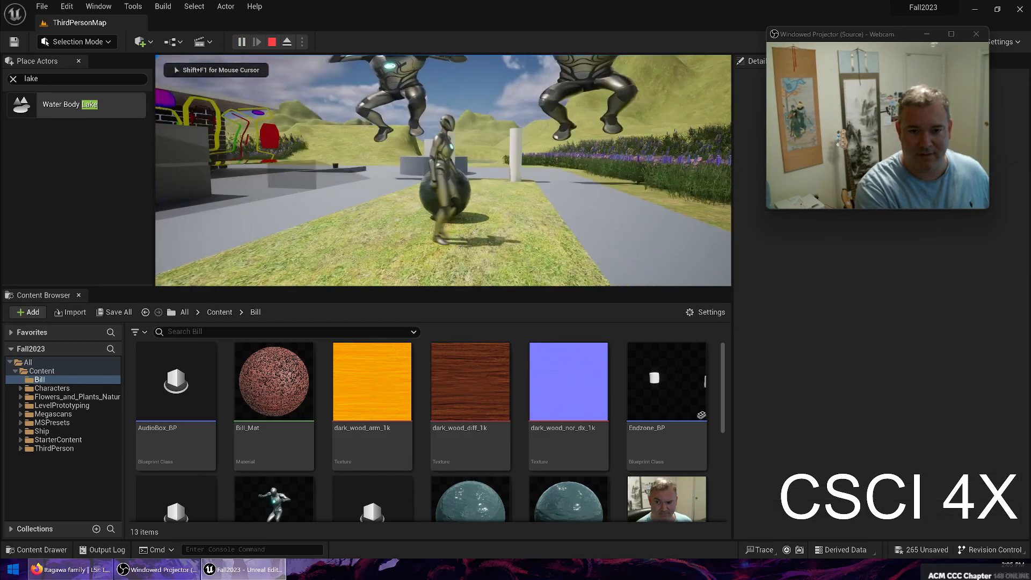
key("w")
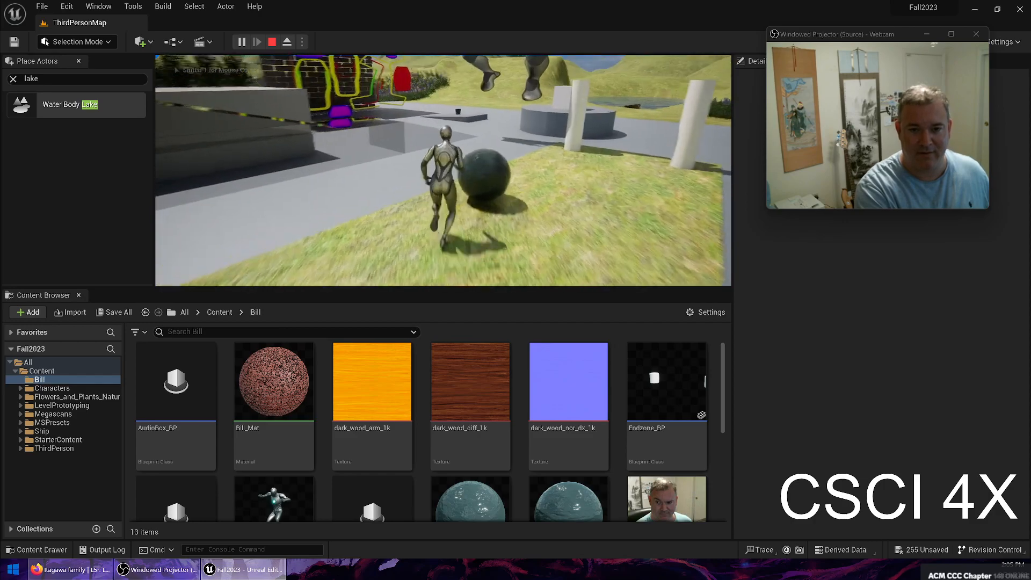
key("d")
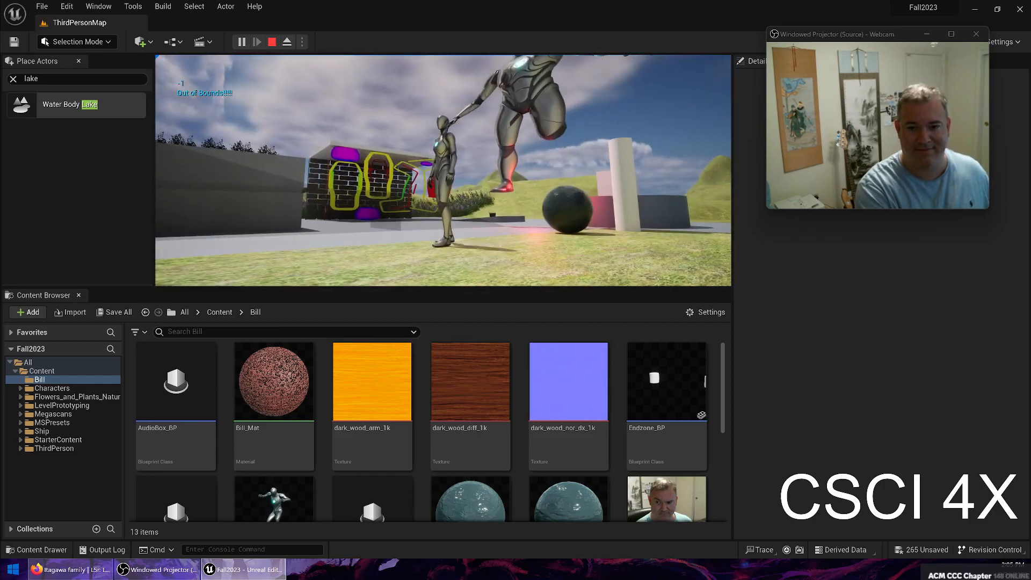
key("w")
key("w")
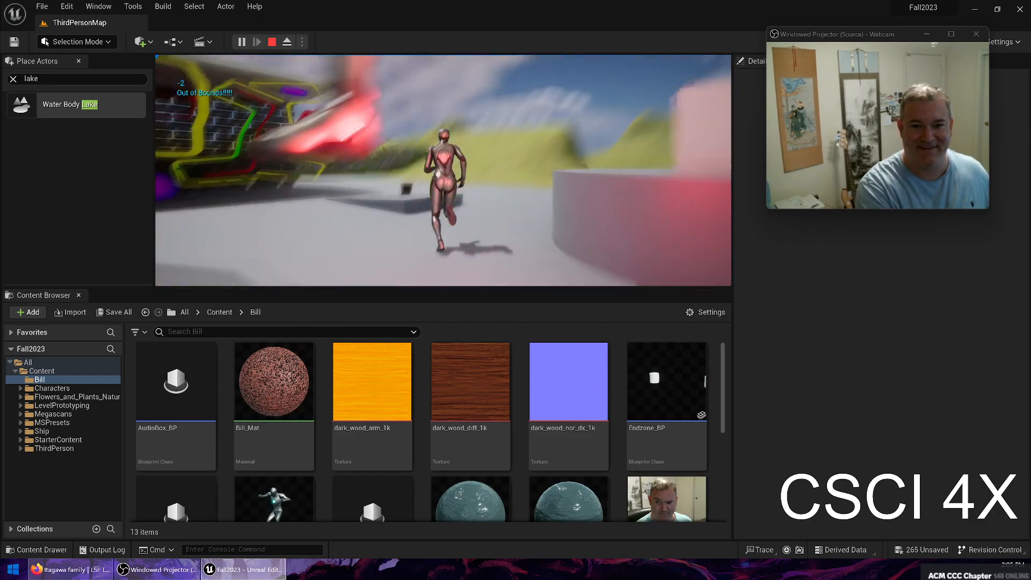
key("w")
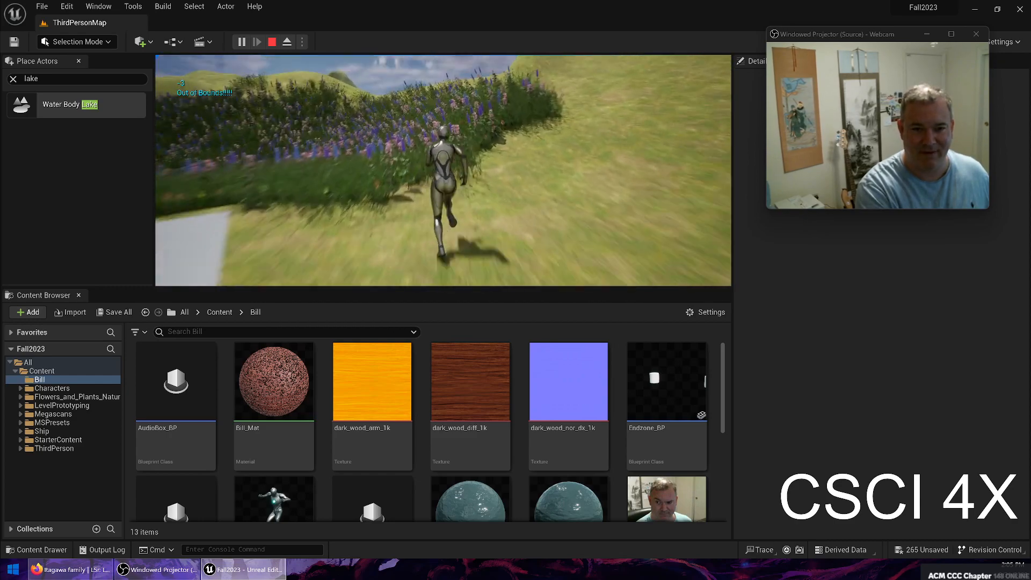
key("w")
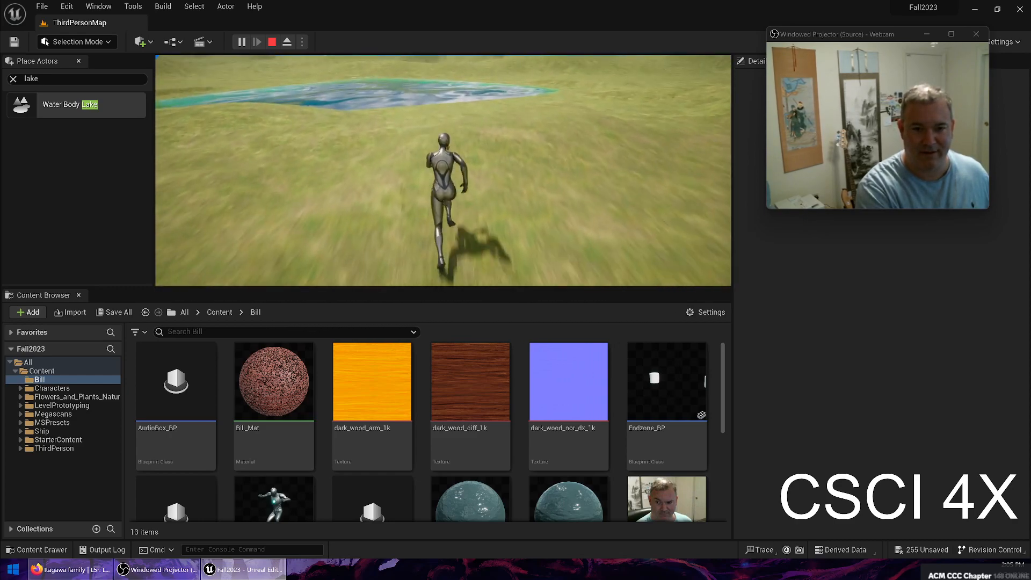
key("w")
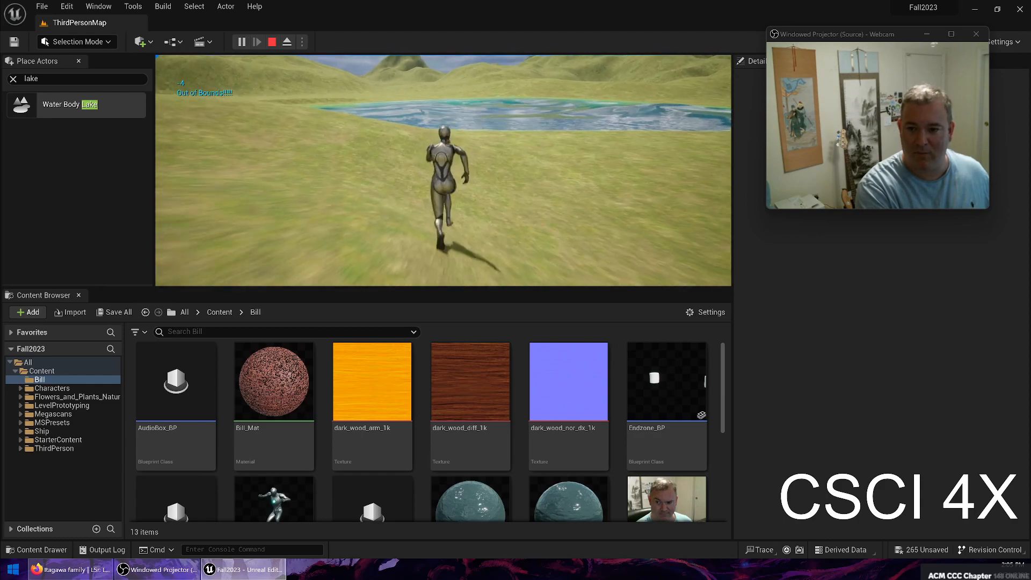
key("d")
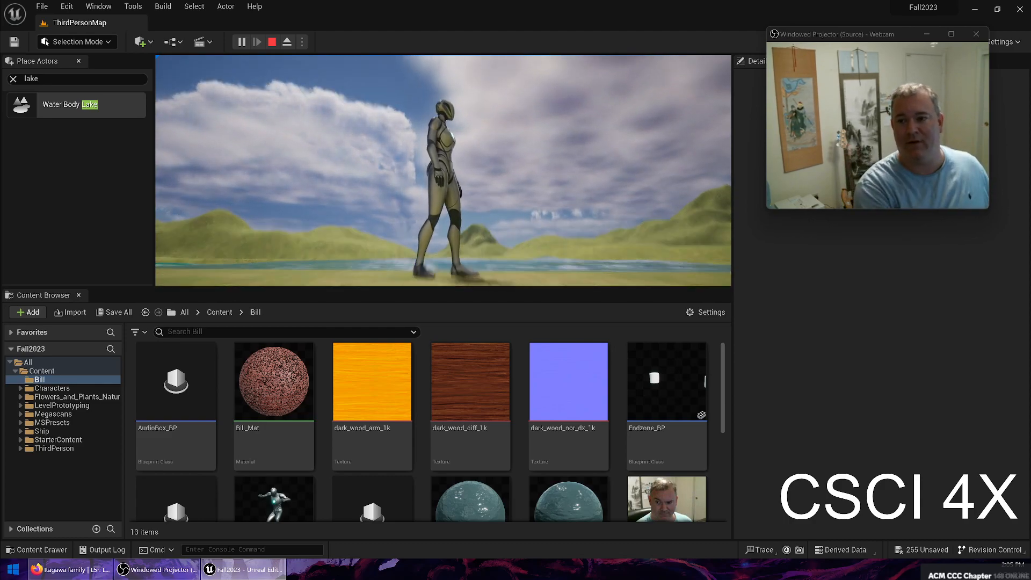
Step: Walk the character along the existing pond and into the lake to inspect the underwater view
key("w")
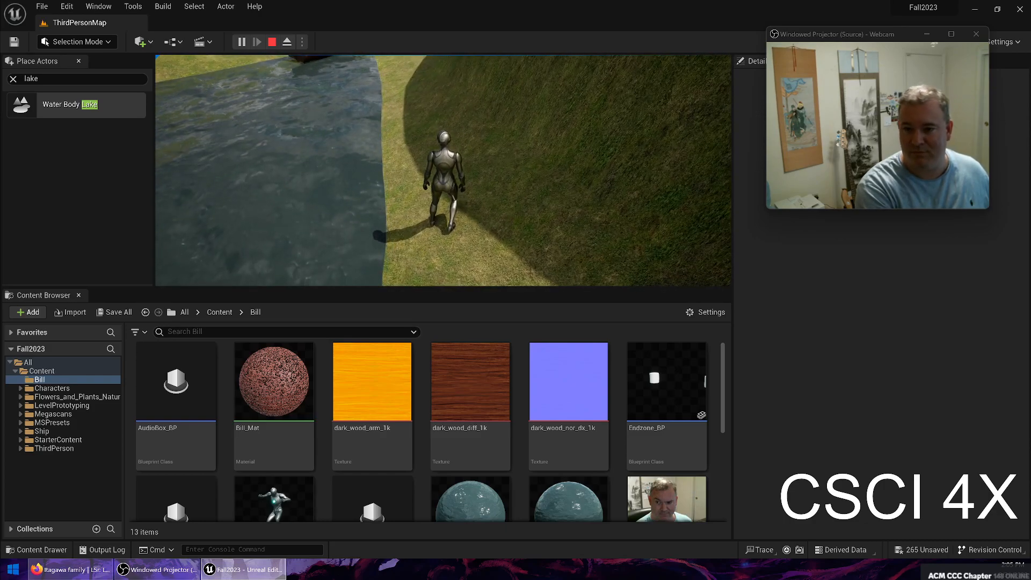
key("d")
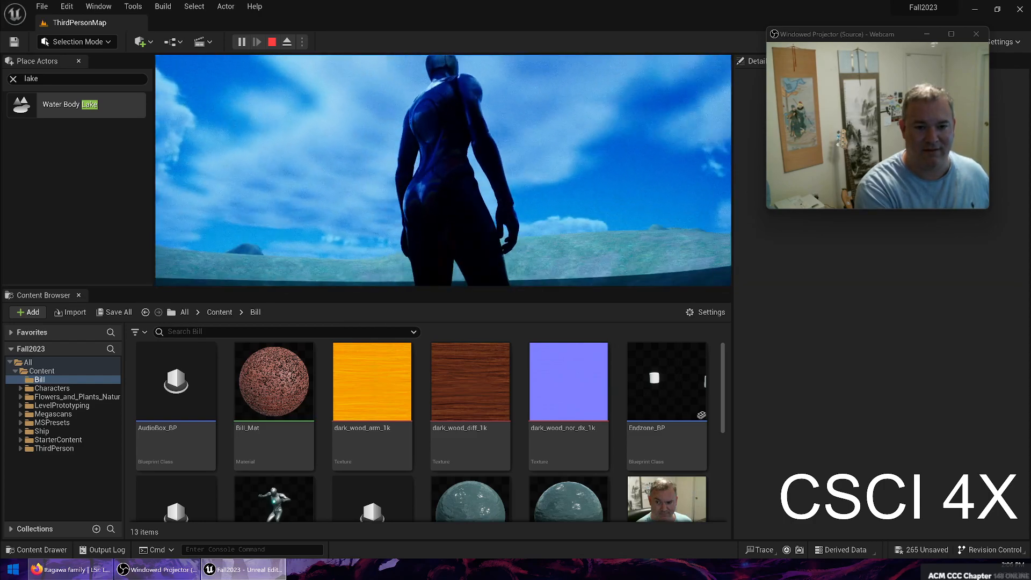
key("w")
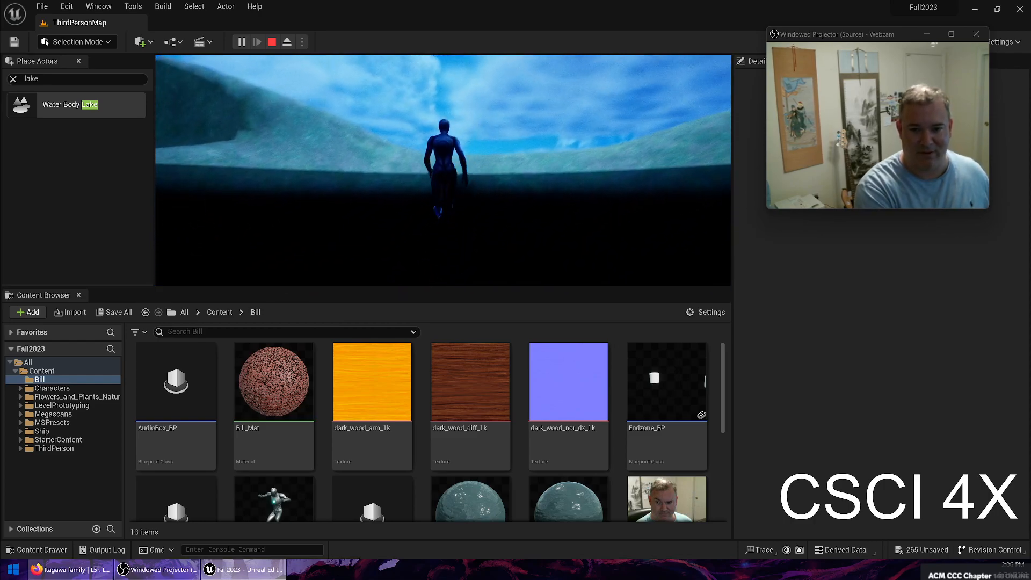
key("w")
key("w")
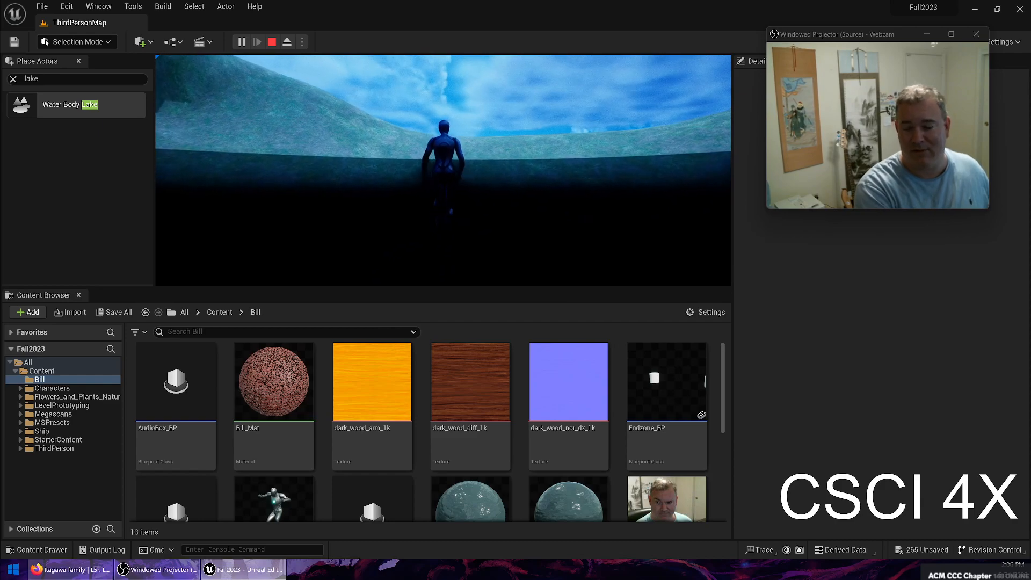
key("w")
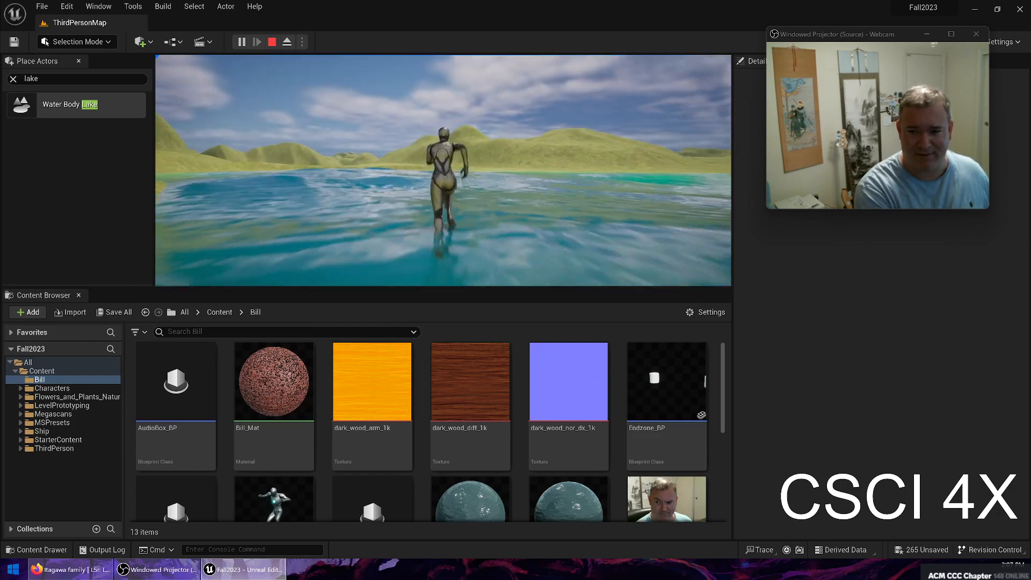
Step: Run and jump the character through the lake to test its water, and end the play session
key("w")
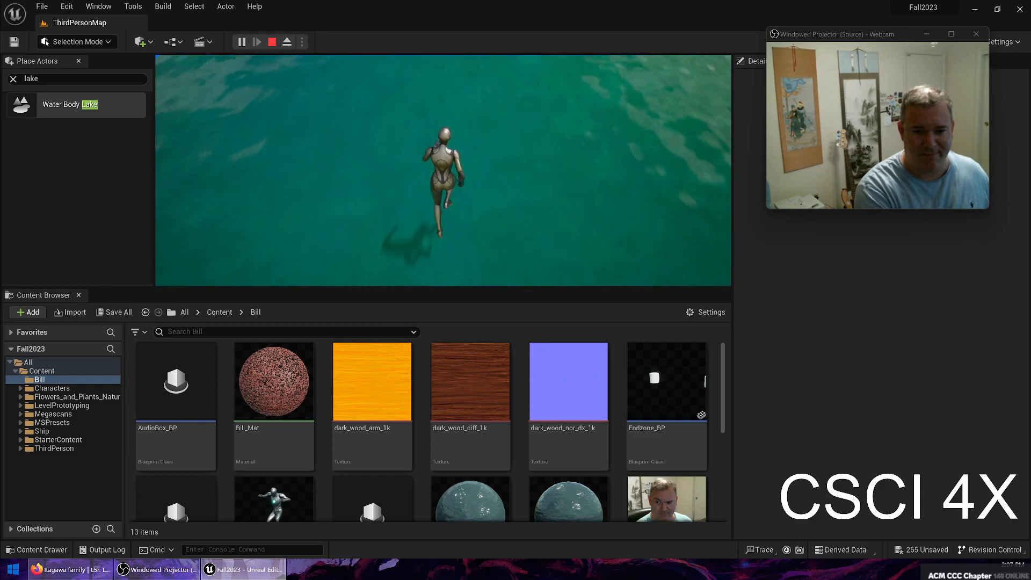
key("space")
key("space")
key("space")
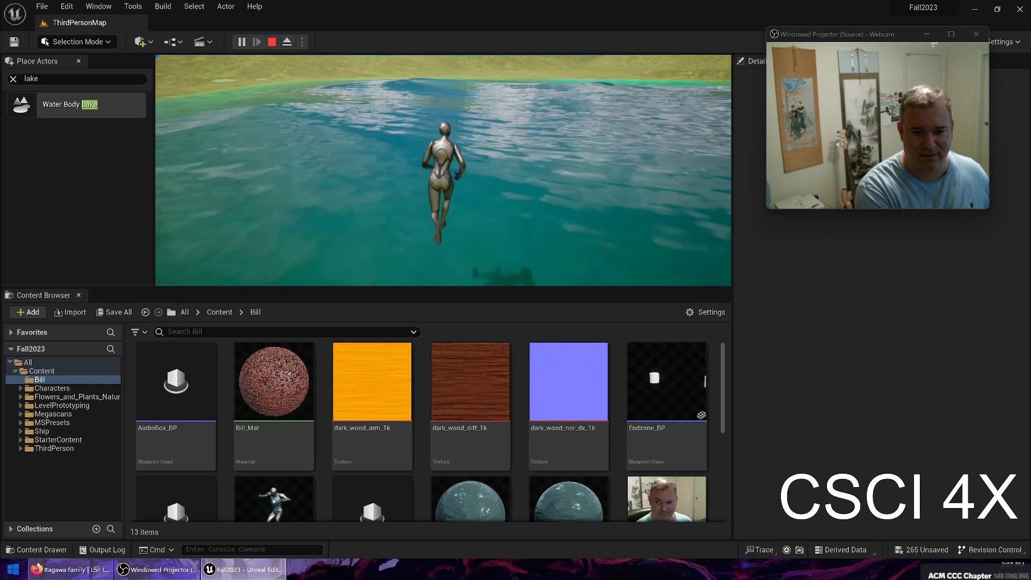
key("space")
key("d")
key("w")
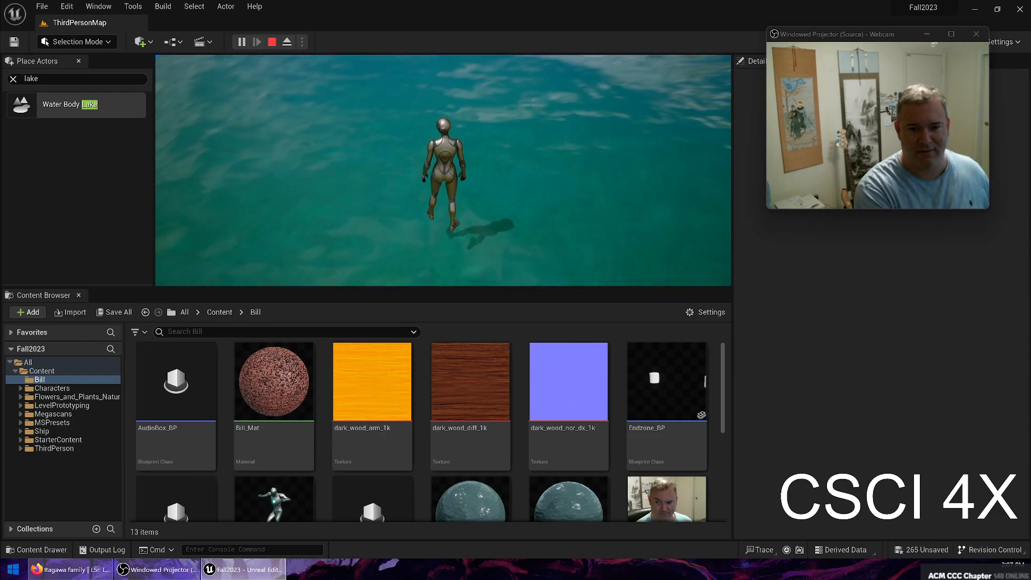
key("Escape")
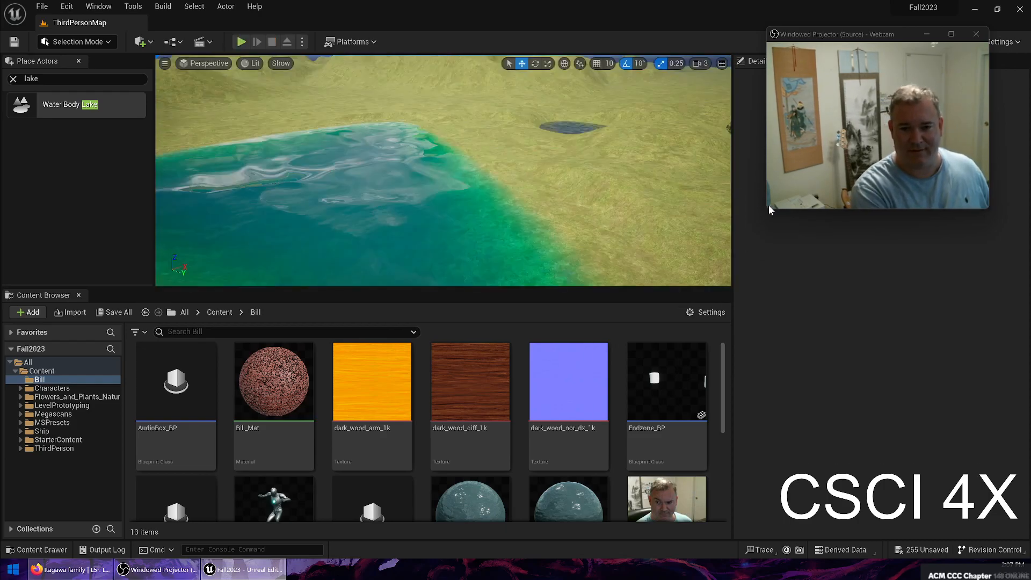
Step: Uncover the object details by moving the webcam window, and check the landscape's edit layers before returning to Selection mode
left_click_drag(821, 35, 863, 72)
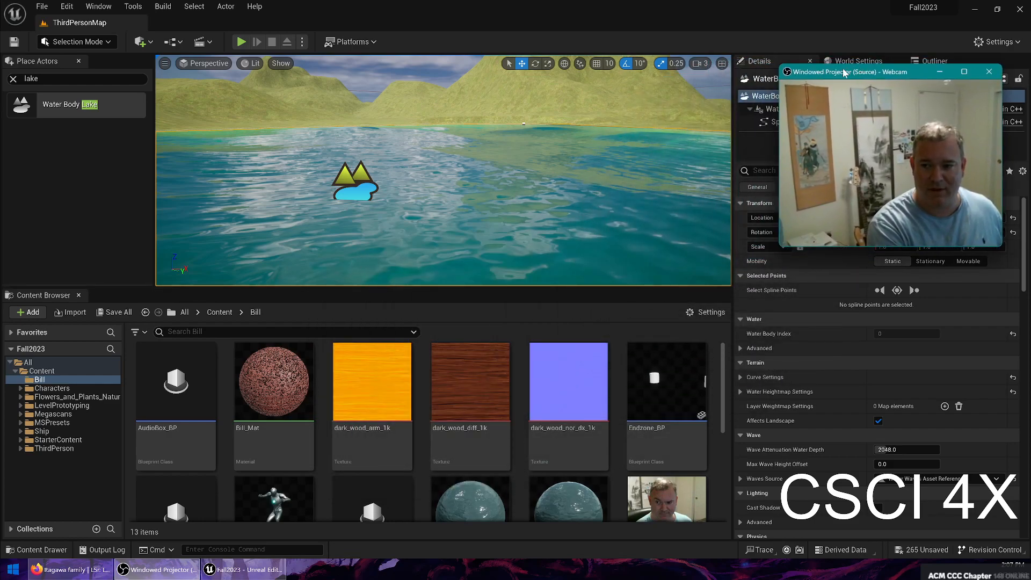
left_click(92, 43)
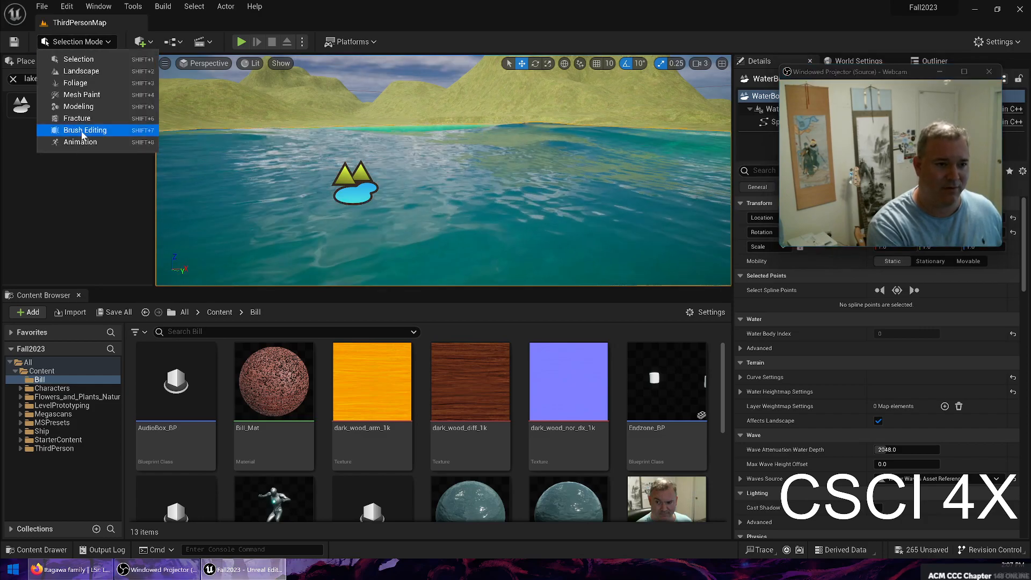
left_click(92, 70)
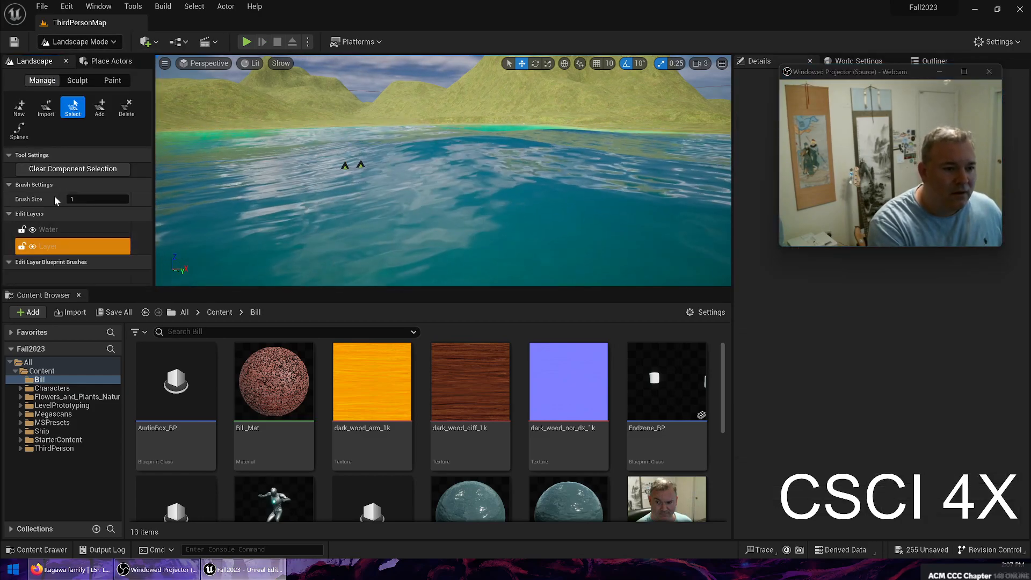
left_click(88, 245)
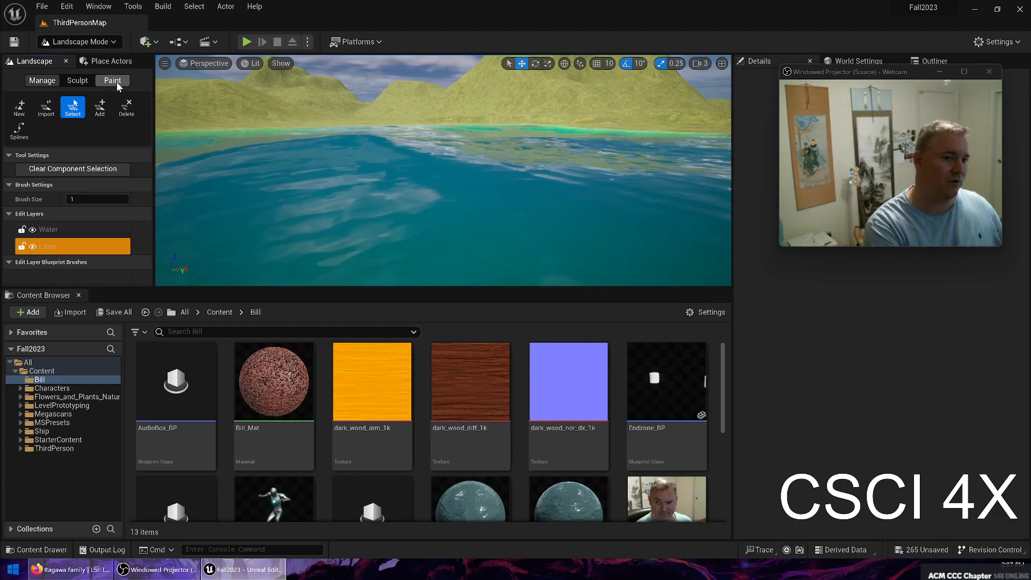
left_click(84, 41)
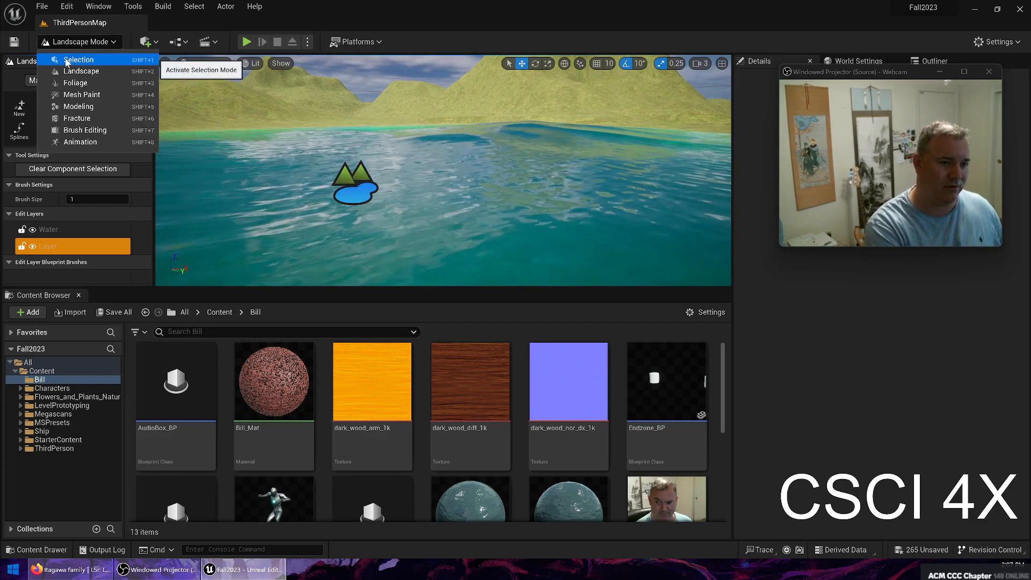
left_click(77, 58)
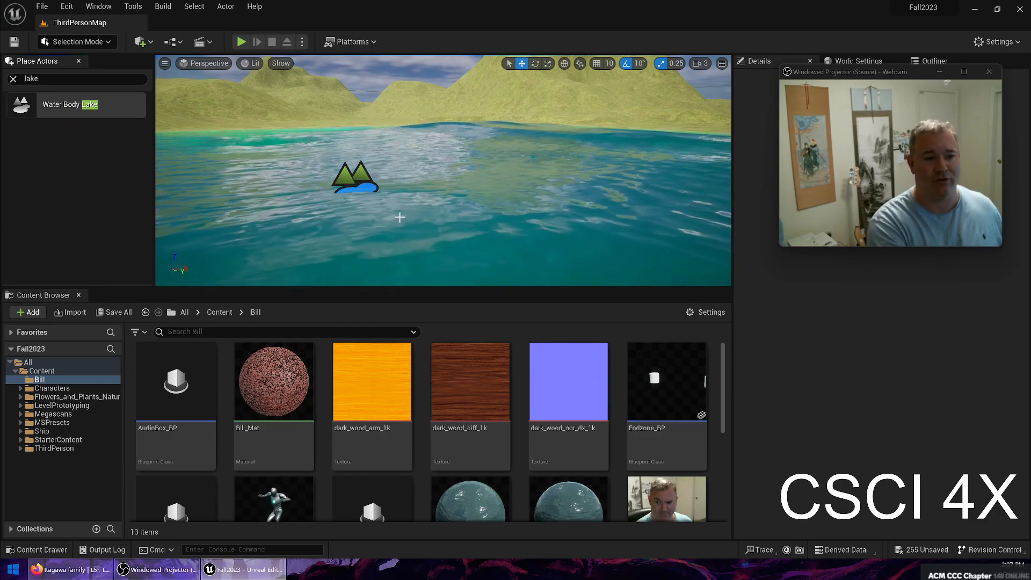
Step: Undo the last move made on the lake and delete the lake from the terrain
right_click_drag(334, 145, 650, 183)
right_click_drag(231, 139, 322, 82)
right_click_drag(607, 183, 488, 151)
left_click(353, 202)
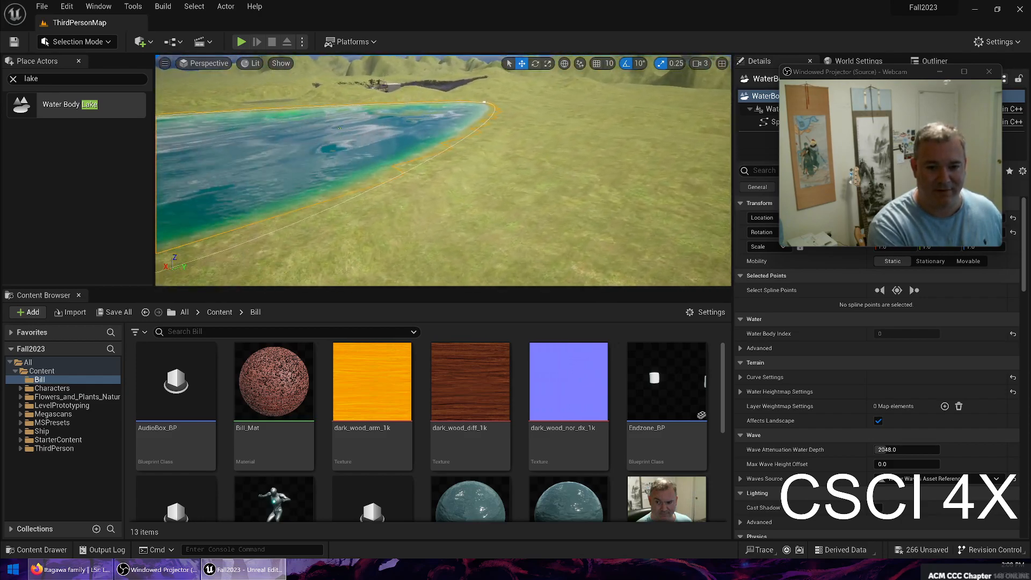
right_click_drag(443, 171, 527, 170)
mouse_move(379, 194)
right_mouse_down()
mouse_move(343, 215)
mouse_move(387, 207)
mouse_move(379, 195)
right_mouse_up()
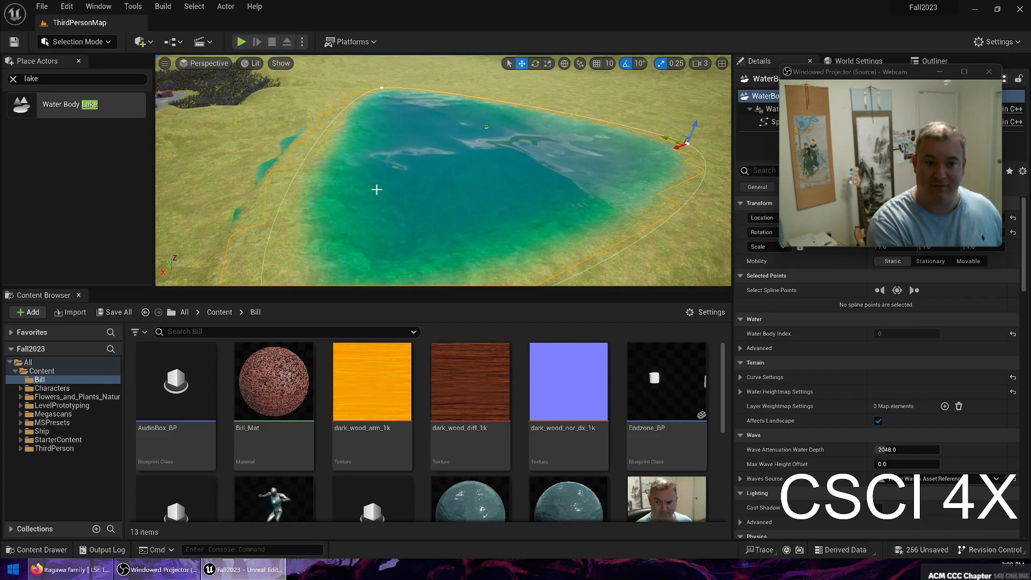
key("ctrl+z")
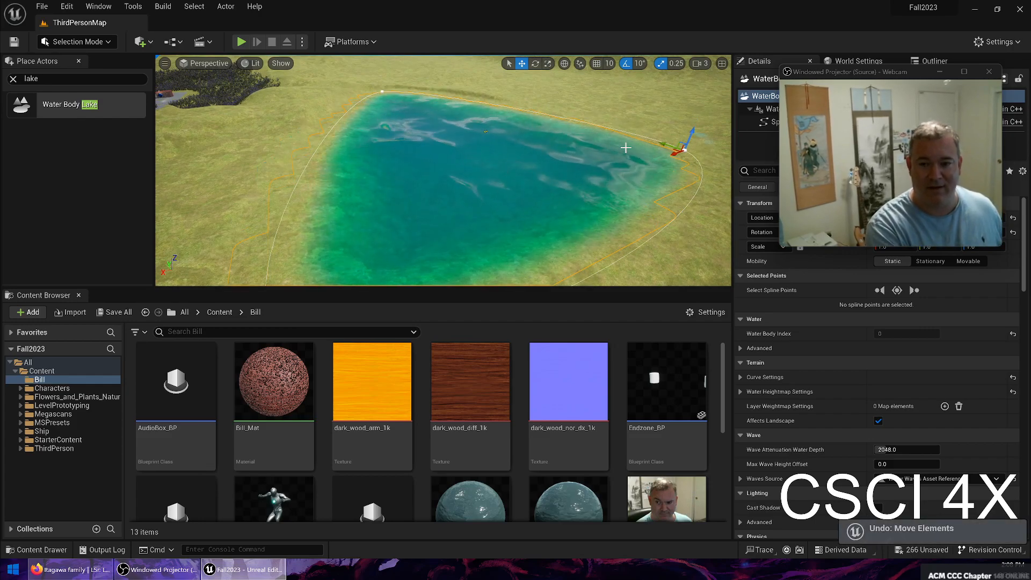
key("Delete")
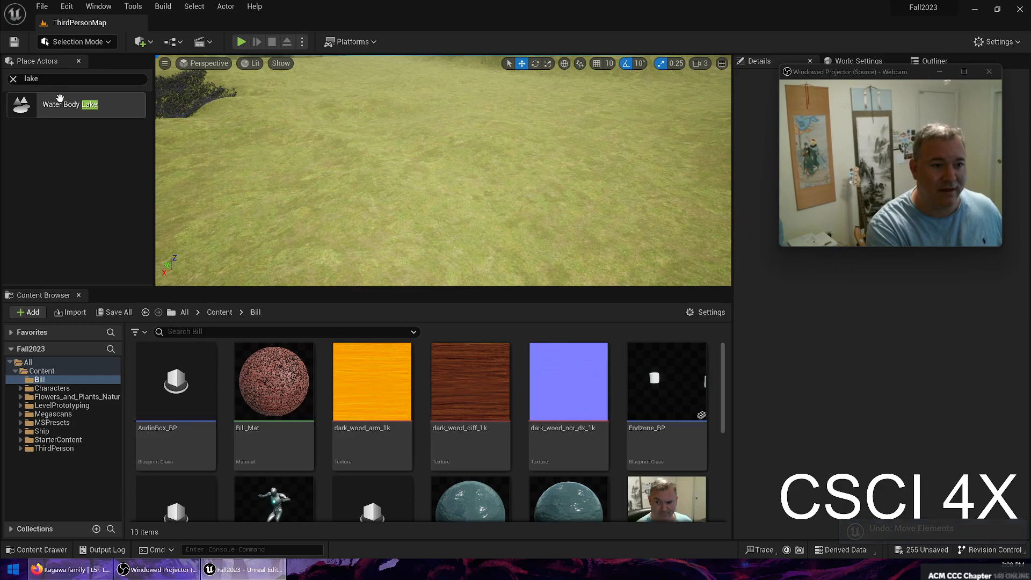
Step: Switch to landscape sculpting and activate the Flatten tool for the open terrain beyond the pond
left_click(78, 41)
left_click(77, 74)
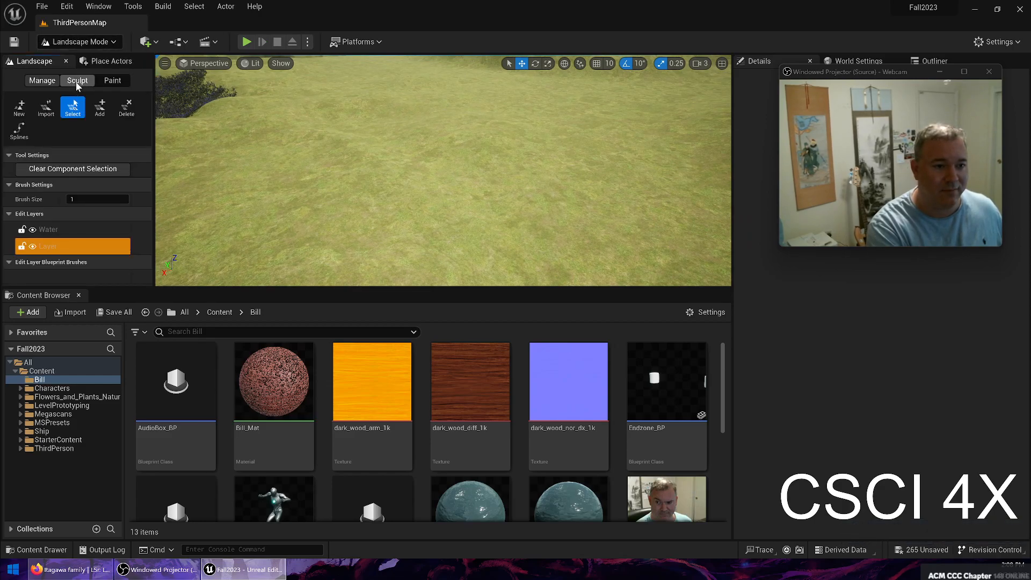
left_click(77, 81)
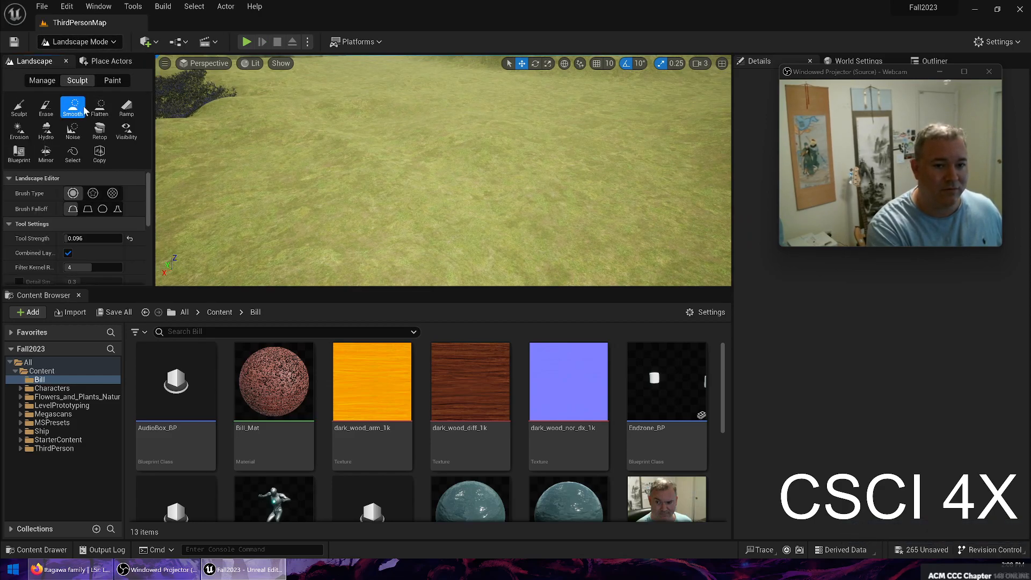
right_click_drag(386, 151, 306, 150)
left_click(91, 111)
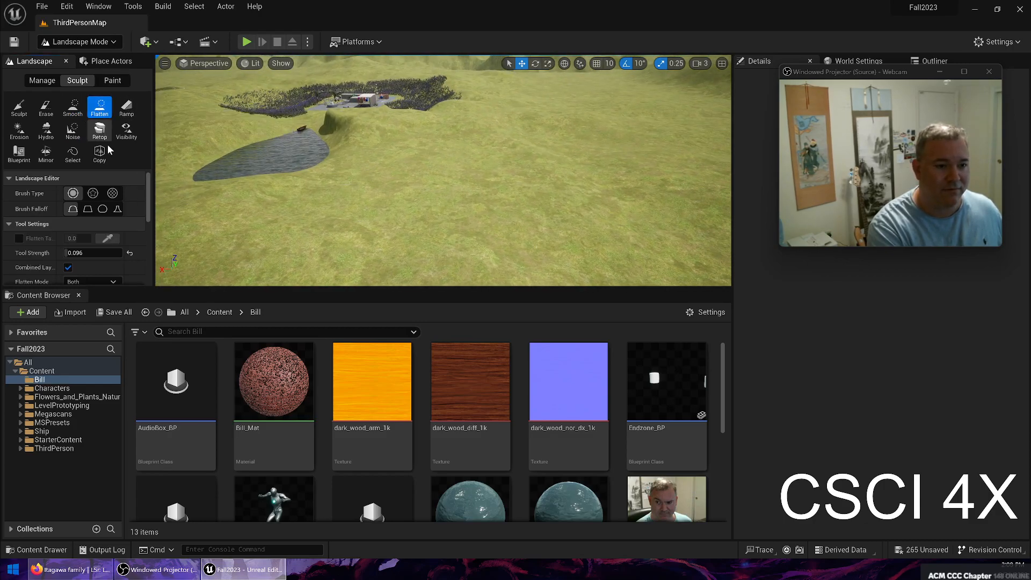
Step: Set the Flatten brush size to about 1401 for work on the open terrain
scroll(92, 267, "down", 1)
scroll(89, 257, "up", 1)
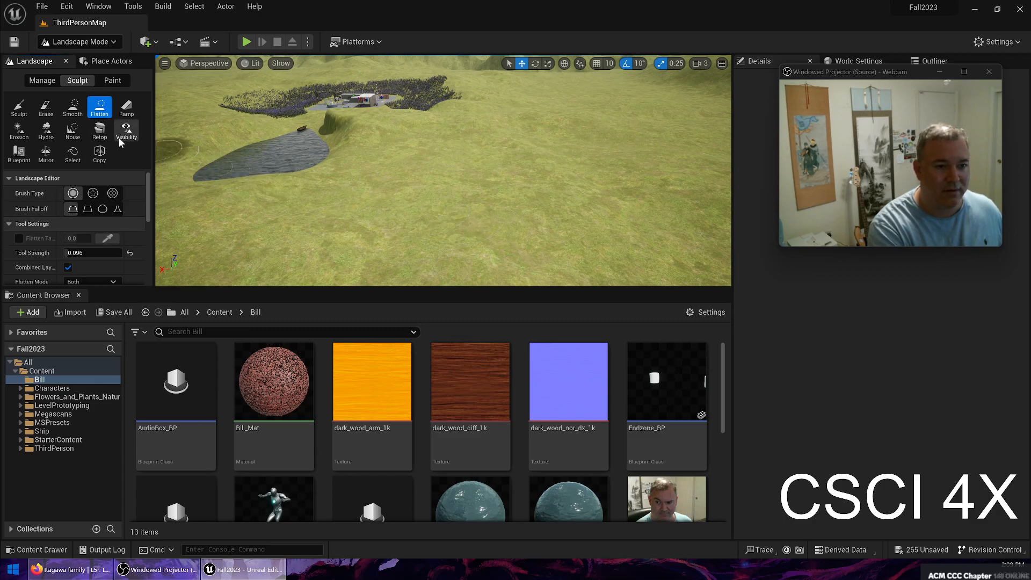
scroll(95, 266, "down", 1)
scroll(95, 265, "down", 5)
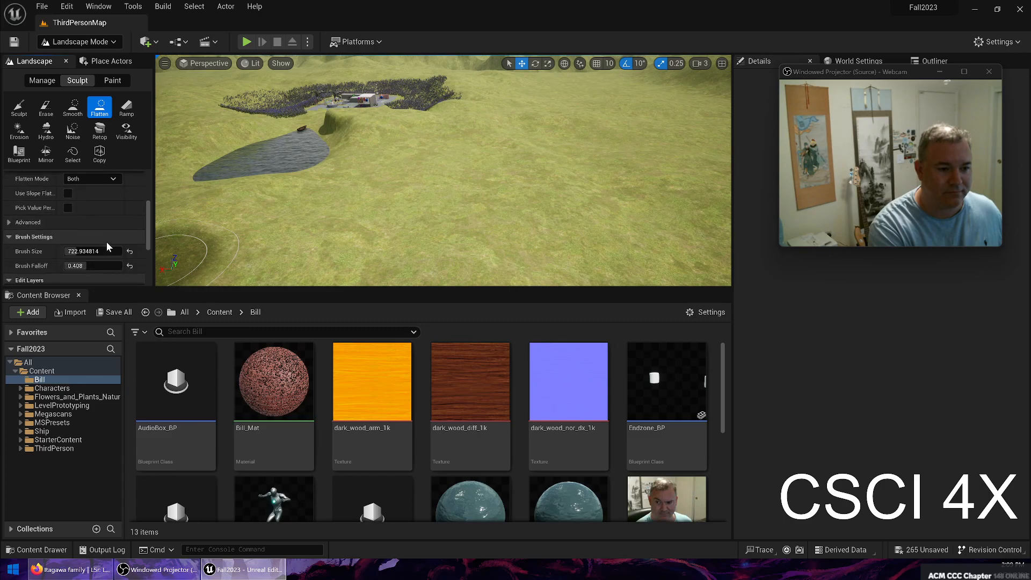
left_click_drag(99, 251, 148, 251)
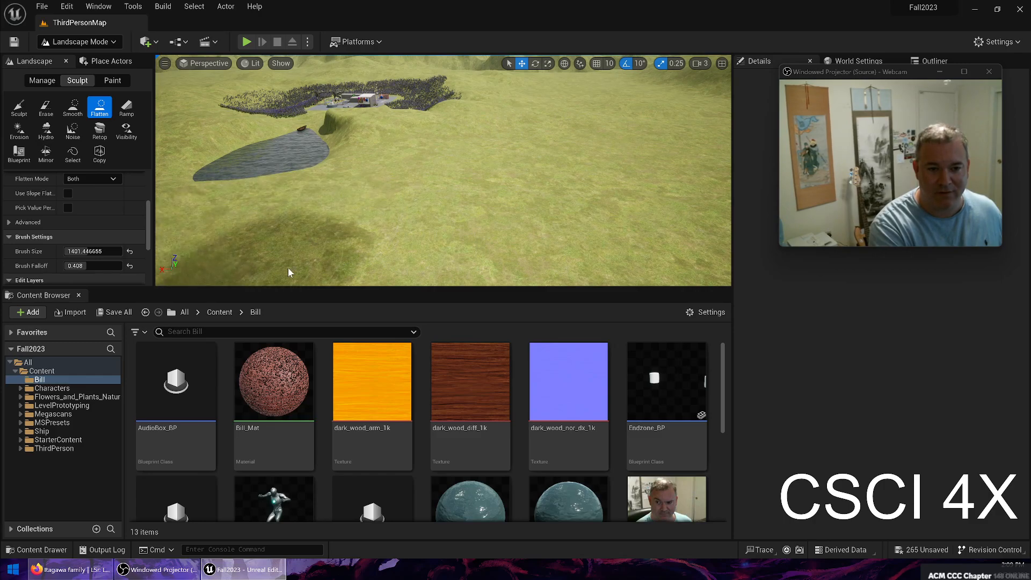
right_click_drag(407, 180, 591, 200)
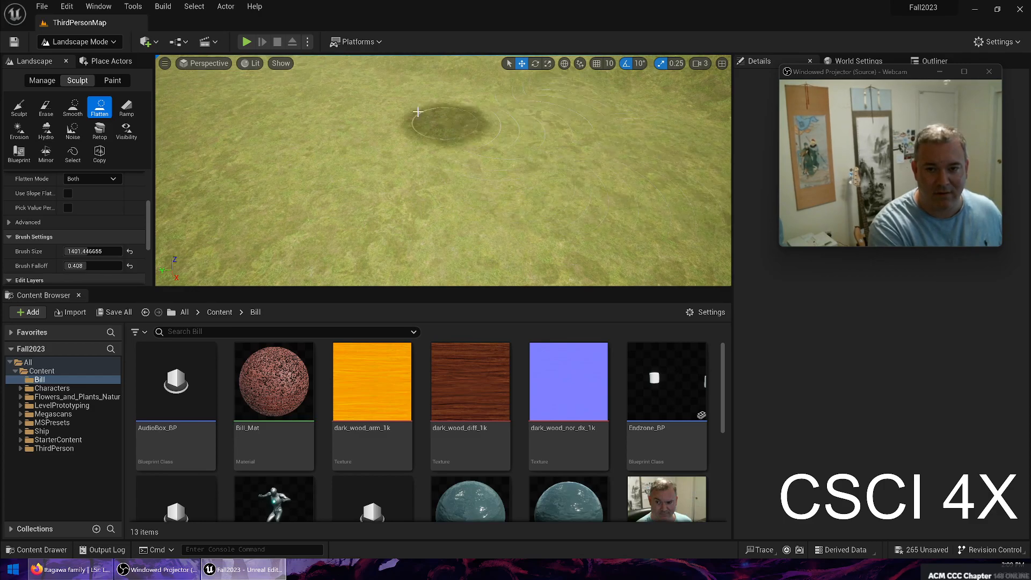
Step: Switch back to Selection mode and place a Water Body Lake on the open terrain beyond the pond
right_click_drag(516, 173, 269, 154)
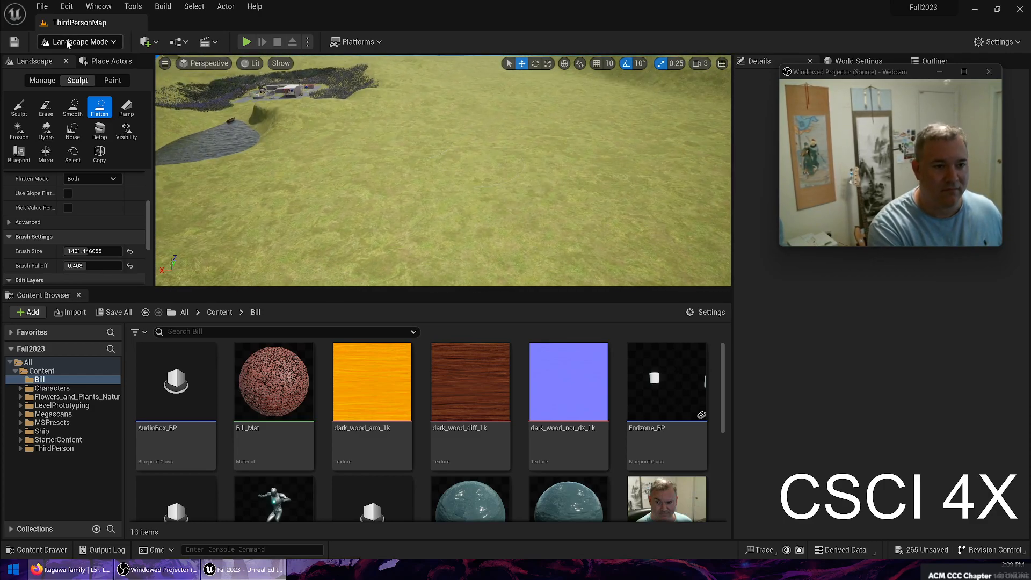
left_click(84, 42)
left_click(92, 60)
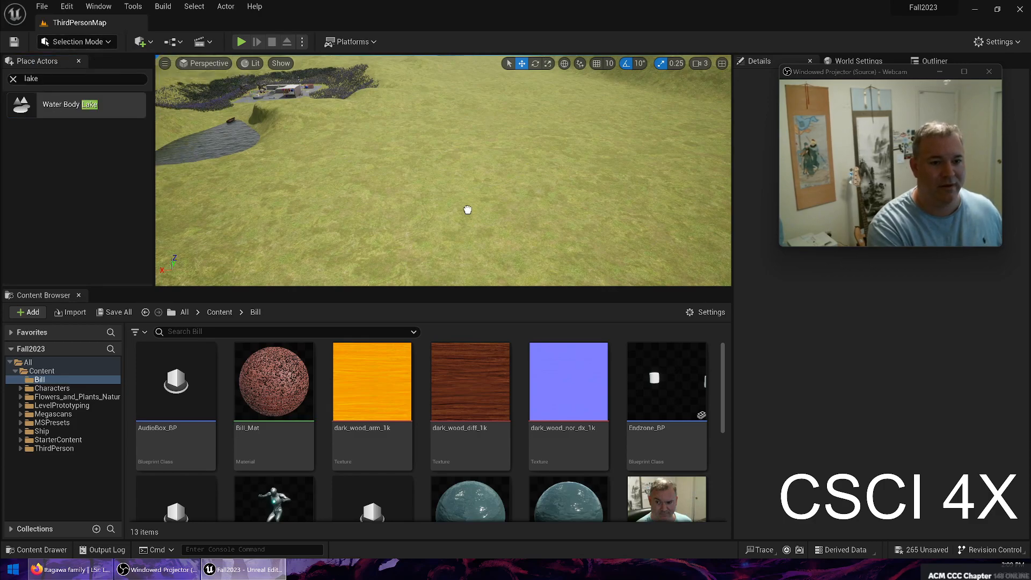
left_click_drag(466, 209, 477, 210)
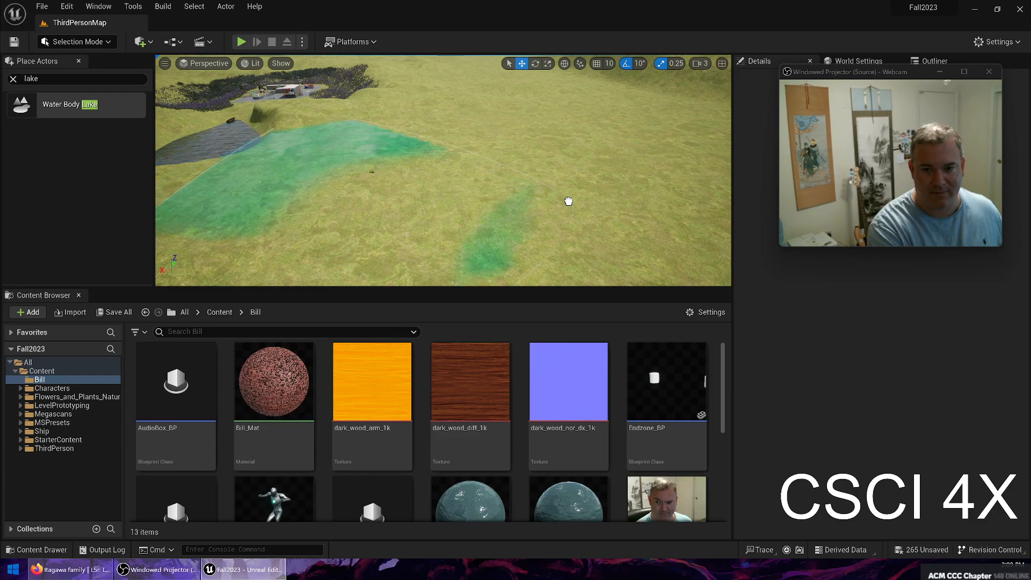
left_click_drag(658, 209, 777, 223)
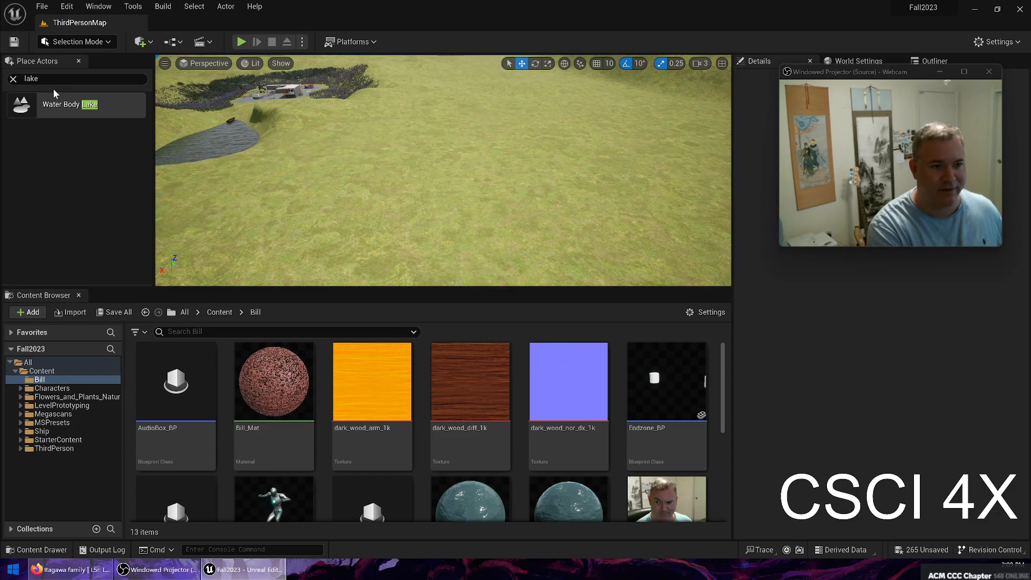
left_click_drag(56, 103, 649, 187)
Step: Rotate the new lake 30° about its vertical axis and adjust its position on the terrain
right_click(376, 161)
right_click_drag(458, 141, 484, 156)
key("e")
left_click_drag(486, 151, 515, 165)
key("w")
right_click_drag(495, 157, 301, 164)
key("f")
left_click_drag(357, 123, 352, 131)
right_click_drag(483, 194, 491, 190)
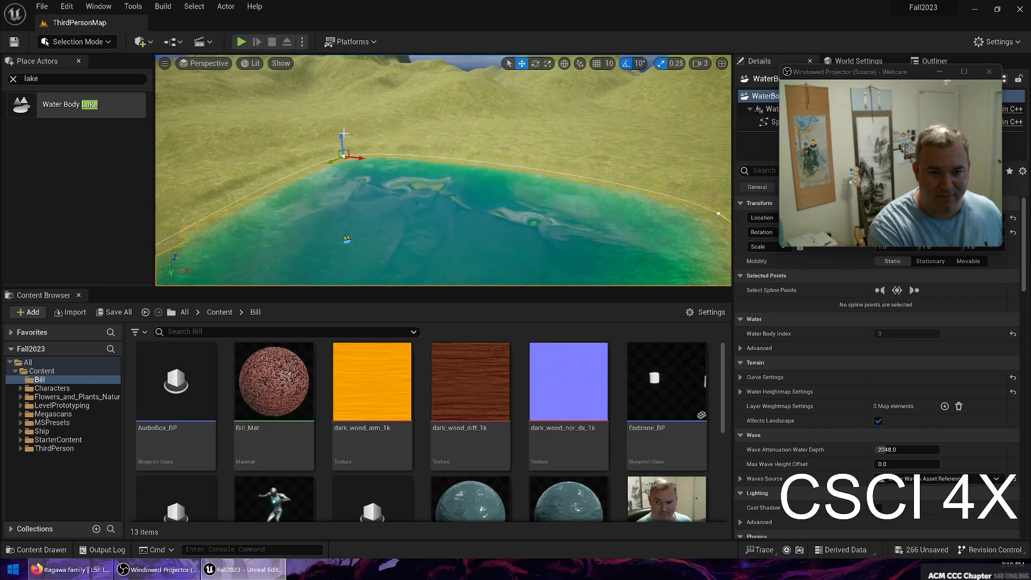
right_click_drag(473, 157, 513, 150)
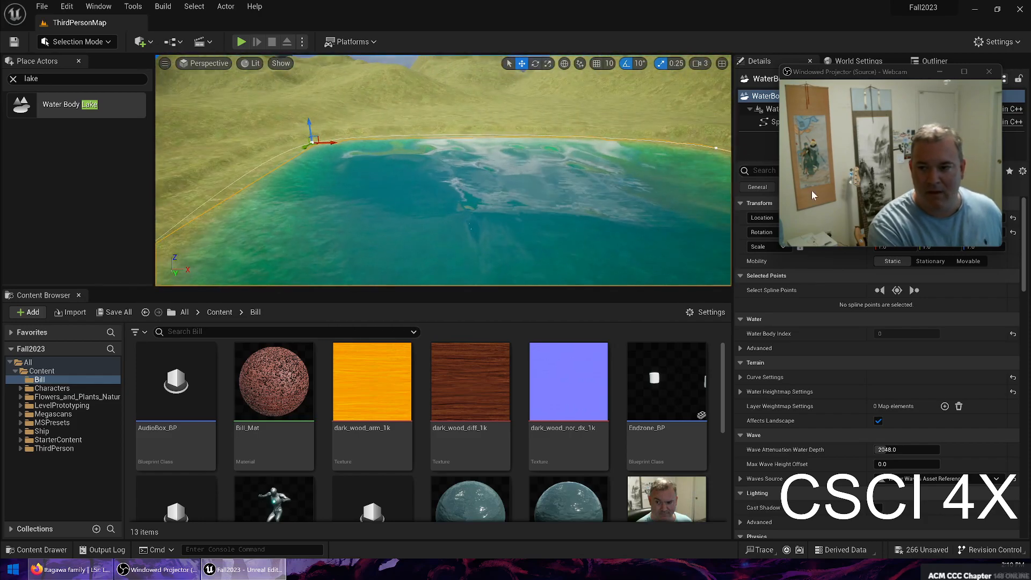
Step: Uncover the lake's details by moving the webcam window away and minimizing it
left_click_drag(818, 83, 521, 80)
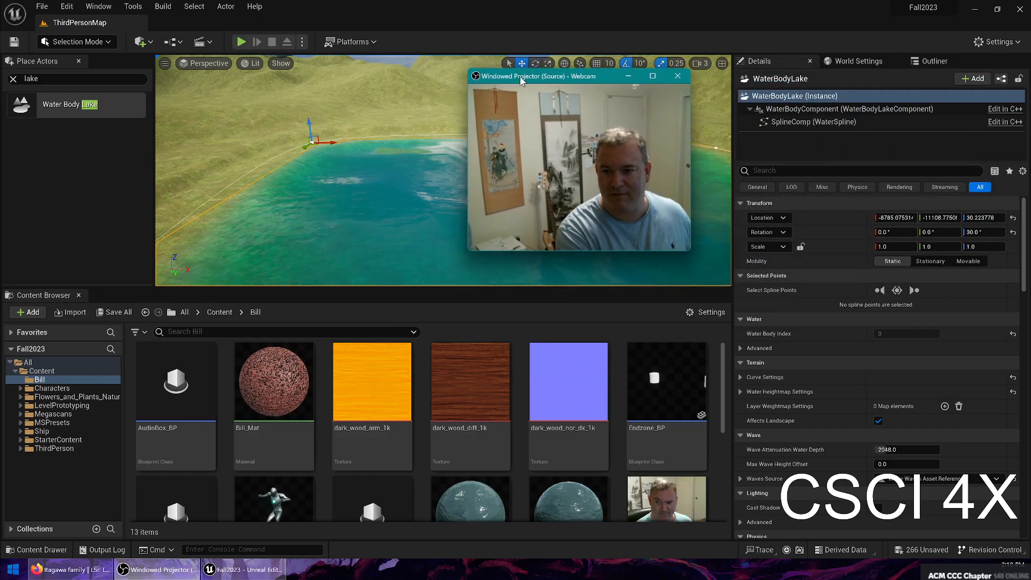
left_click(628, 77)
right_click_drag(449, 182, 419, 199)
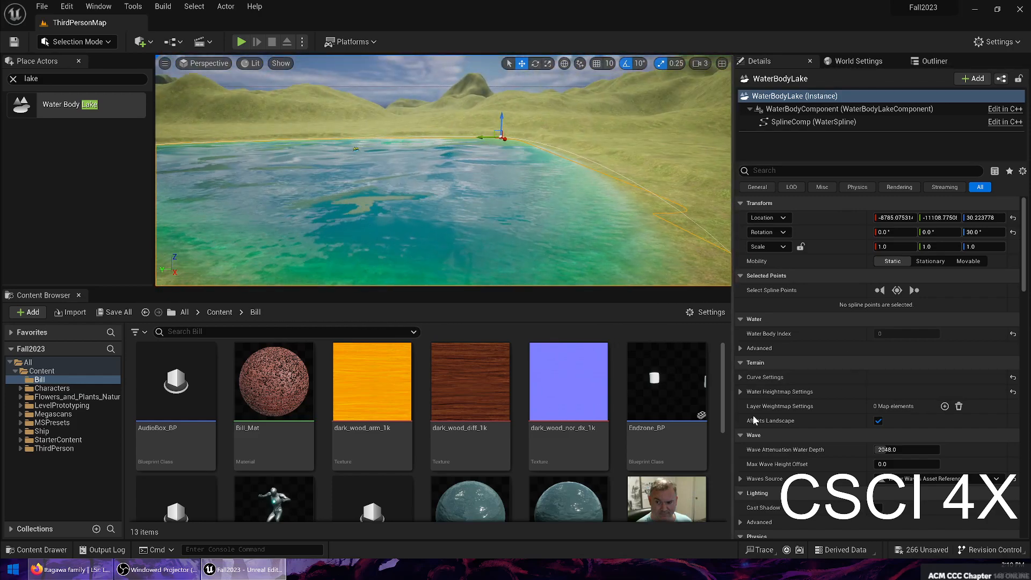
Step: Disable the lake's Affects Landscape option and enable it again to compare the effect on the terrain
scroll(894, 428, "down", 3)
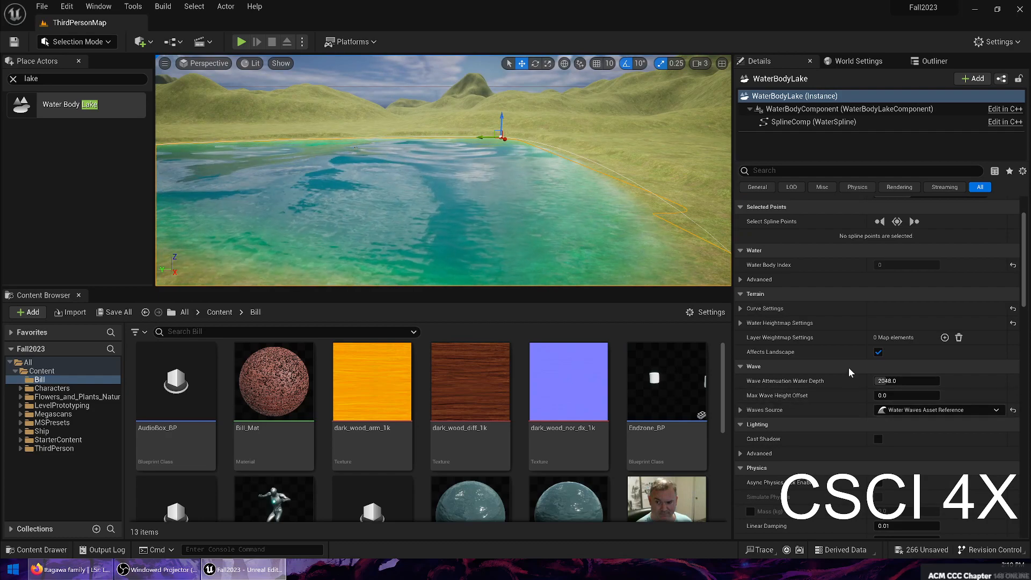
left_click(878, 354)
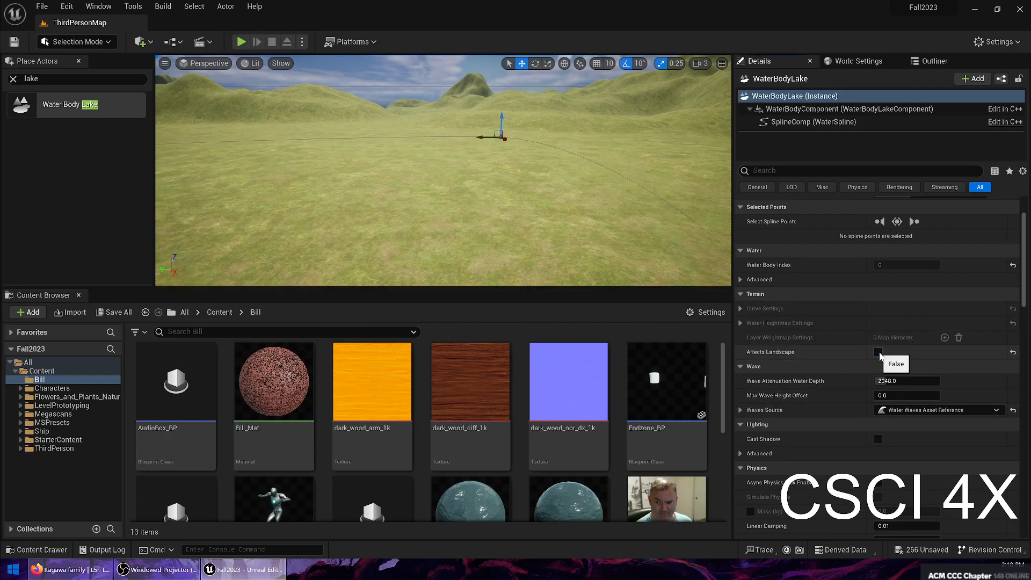
left_click(879, 352)
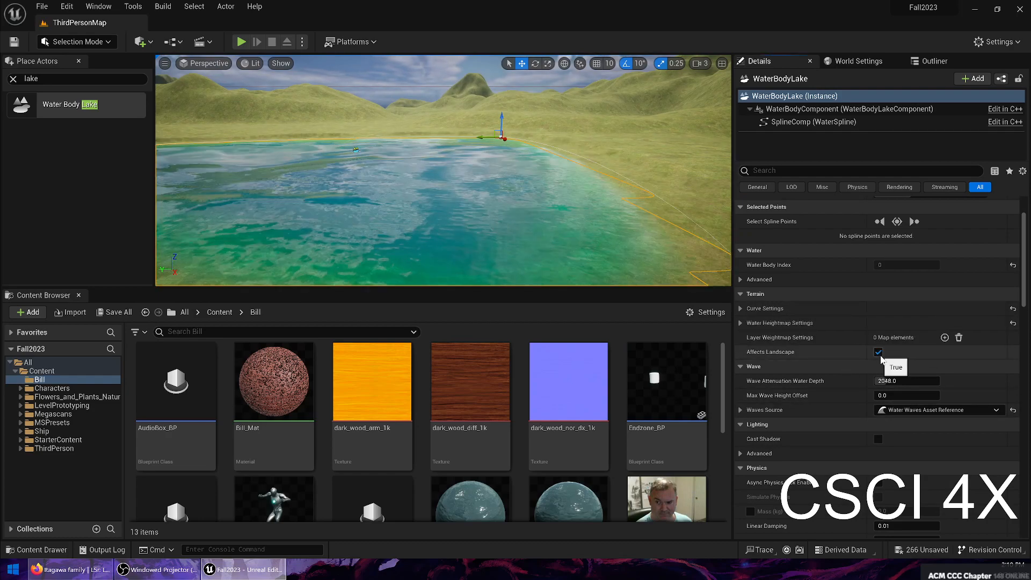
Step: Examine the lake's advanced water settings and the terrain, collision, HLOD and water settings of its WaterBodyComponent
left_click(741, 281)
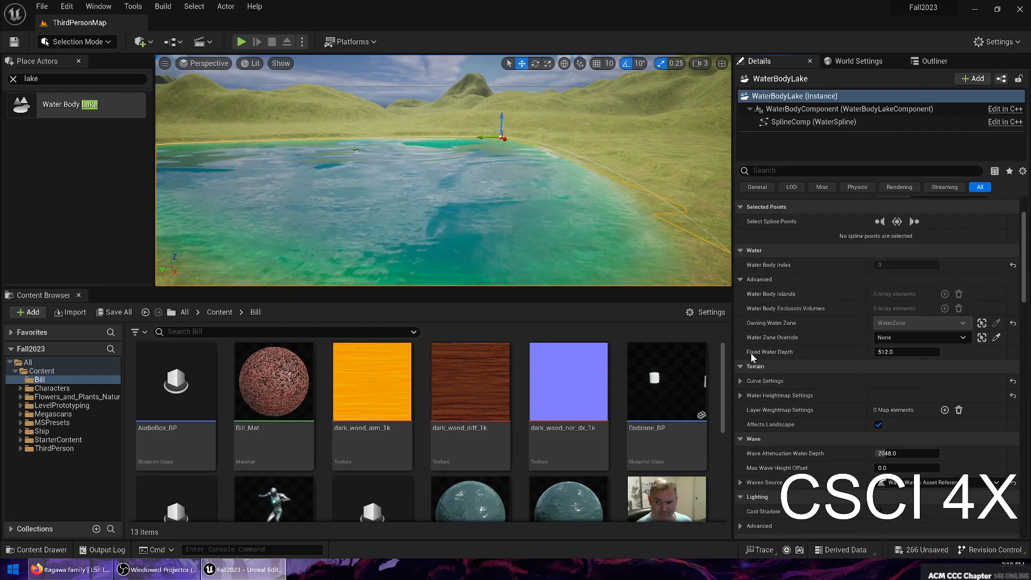
scroll(746, 362, "up", 3)
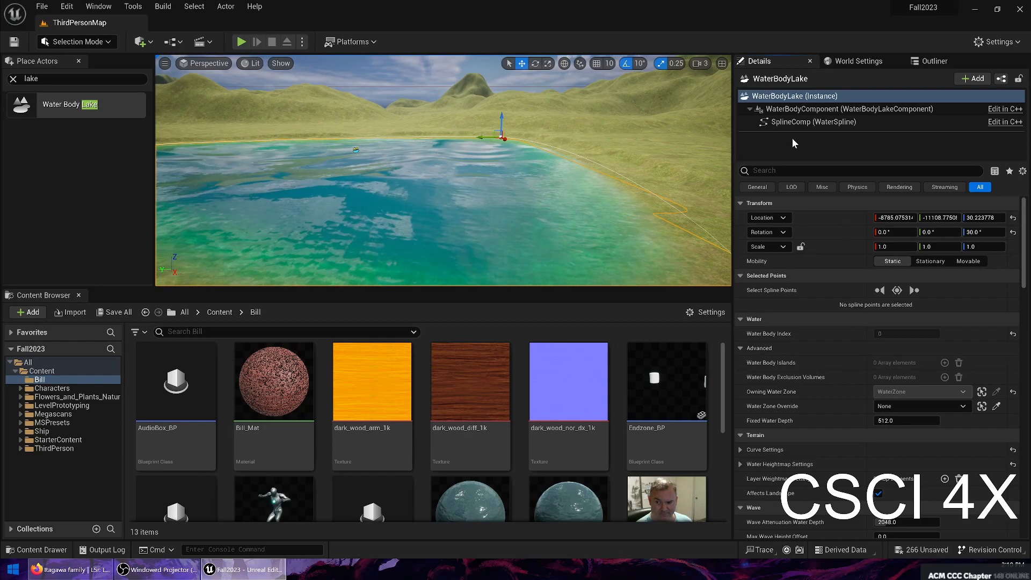
left_click(811, 109)
scroll(862, 359, "down", 5)
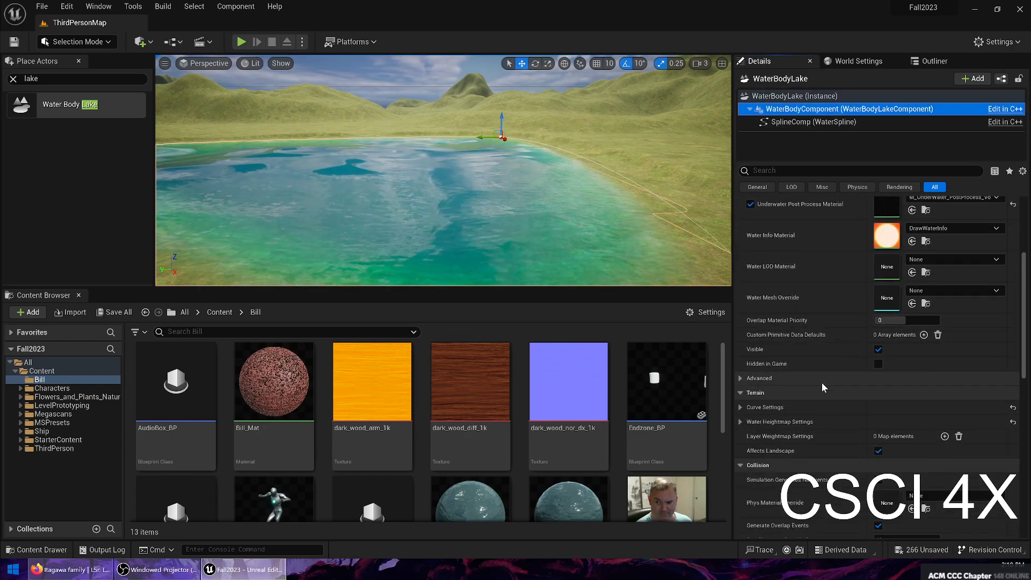
scroll(814, 385, "down", 2)
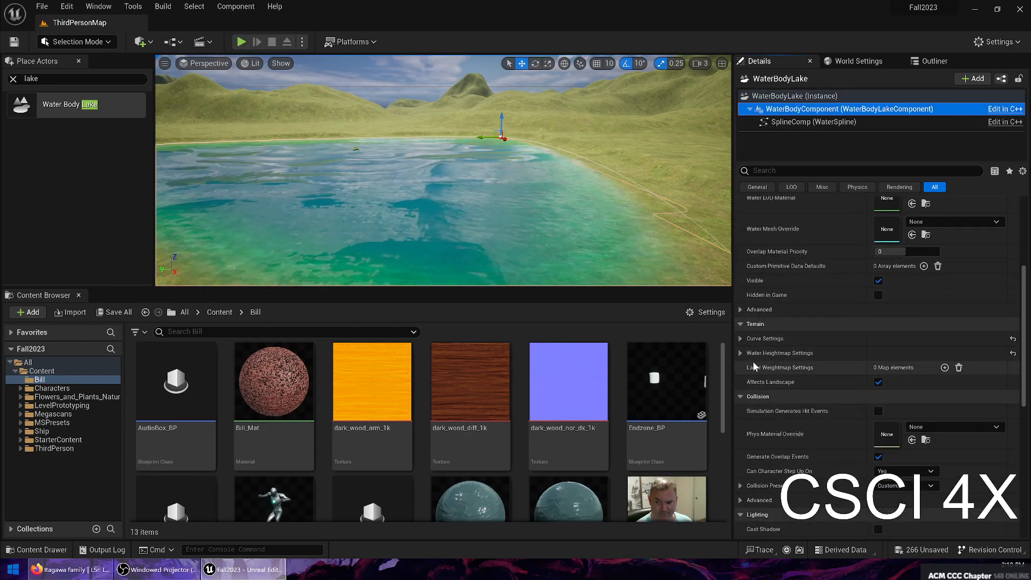
left_click(745, 352)
scroll(807, 390, "down", 4)
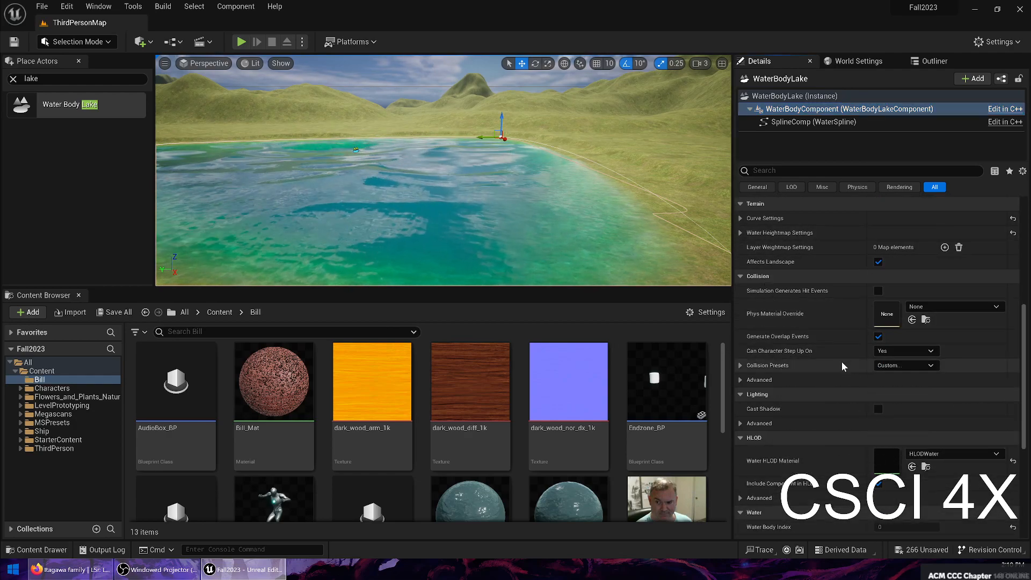
scroll(832, 312, "down", 3)
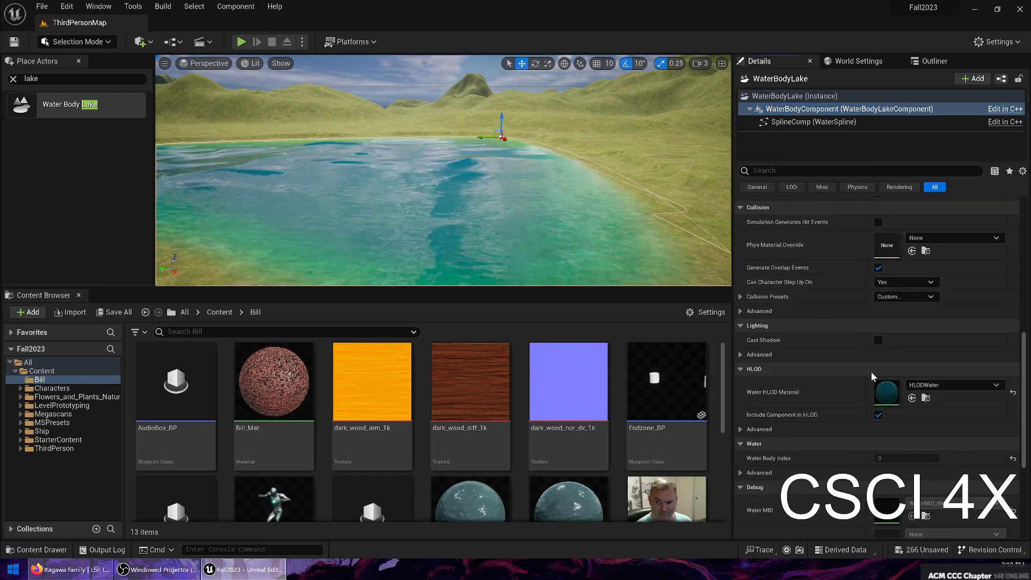
scroll(875, 365, "down", 2)
scroll(844, 417, "down", 2)
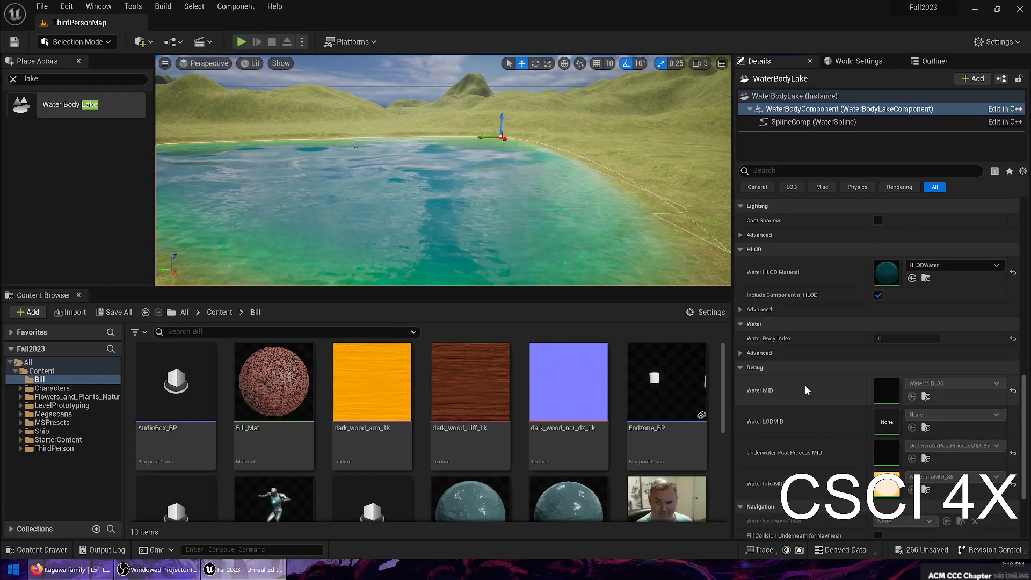
left_click(741, 354)
scroll(811, 365, "down", 3)
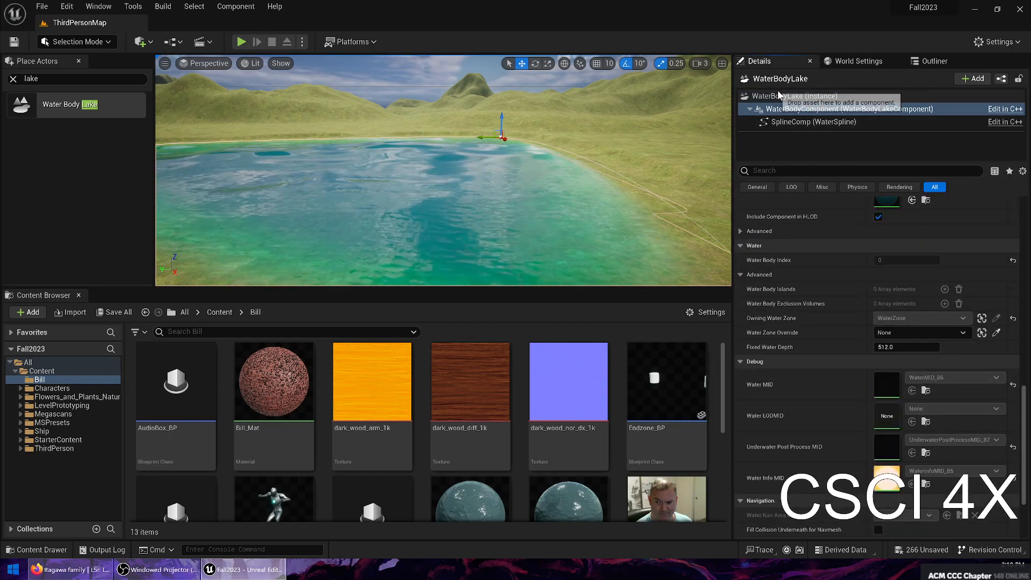
Step: Look through the WaterBodyLake instance's HLOD, navigation, rendering, collision and wave settings
left_click(795, 97)
scroll(854, 376, "down", 9)
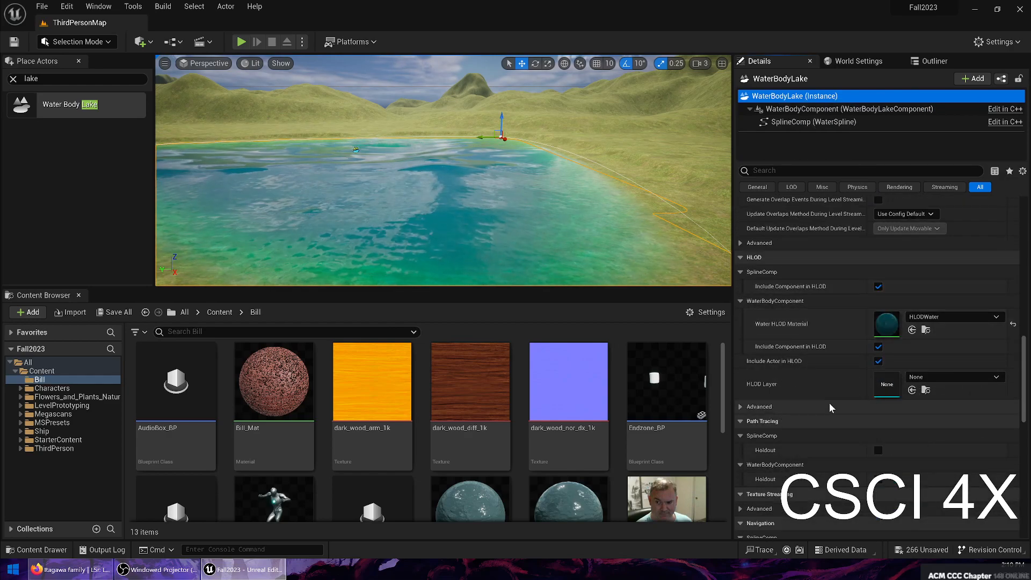
left_click(740, 337)
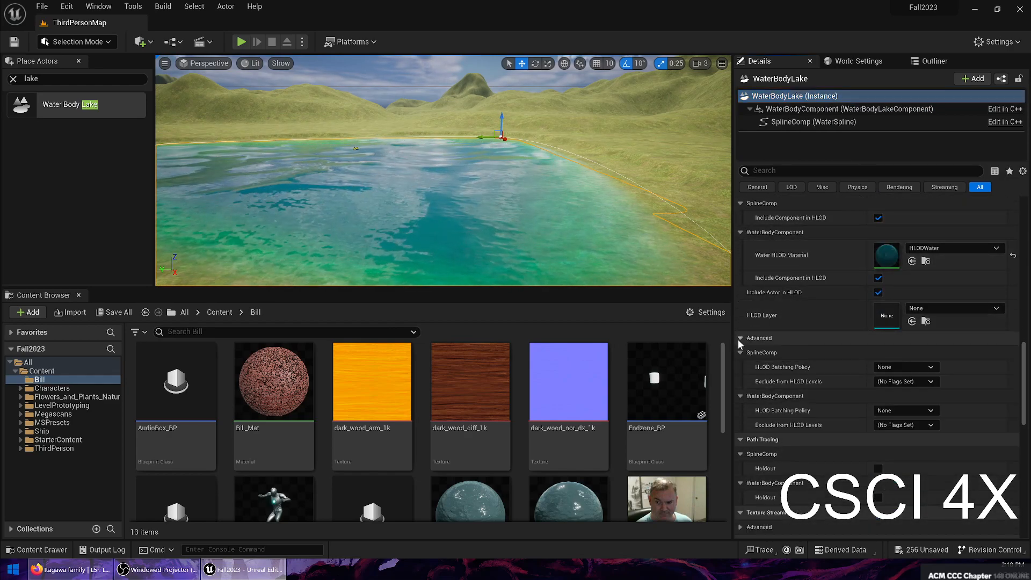
scroll(886, 384, "down", 7)
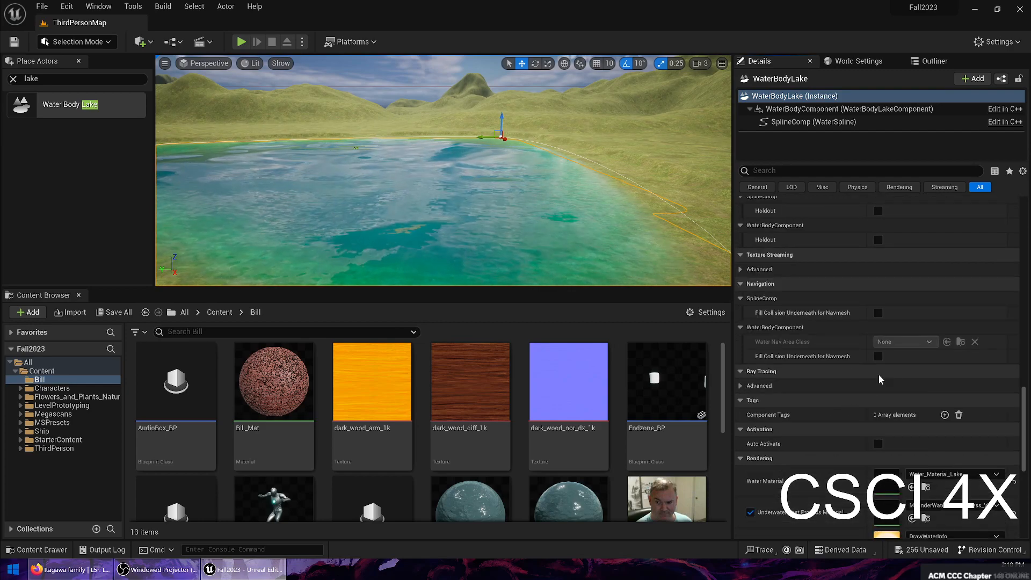
scroll(879, 375, "down", 4)
scroll(768, 299, "up", 2)
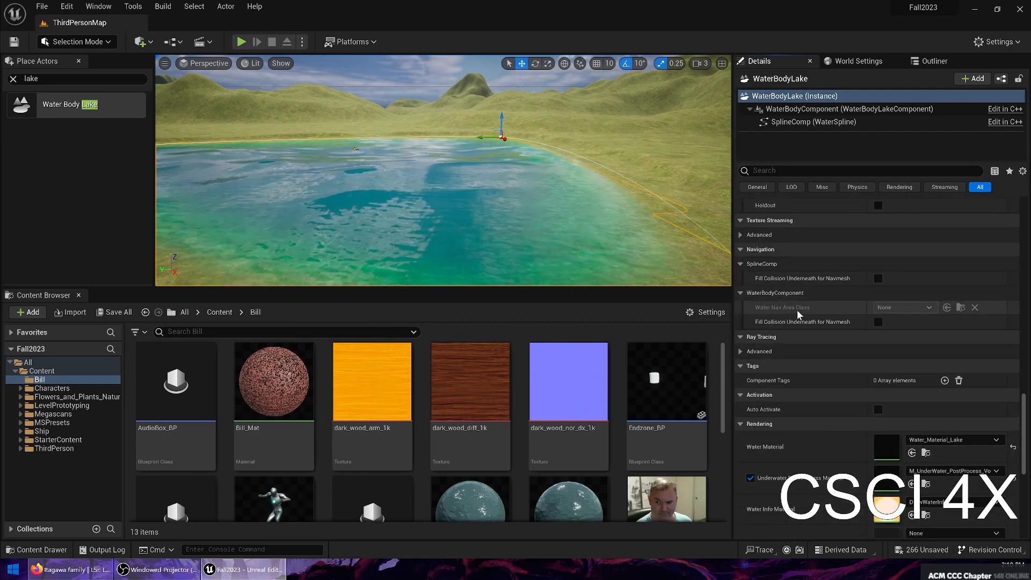
scroll(838, 346, "up", 2)
scroll(838, 339, "up", 10)
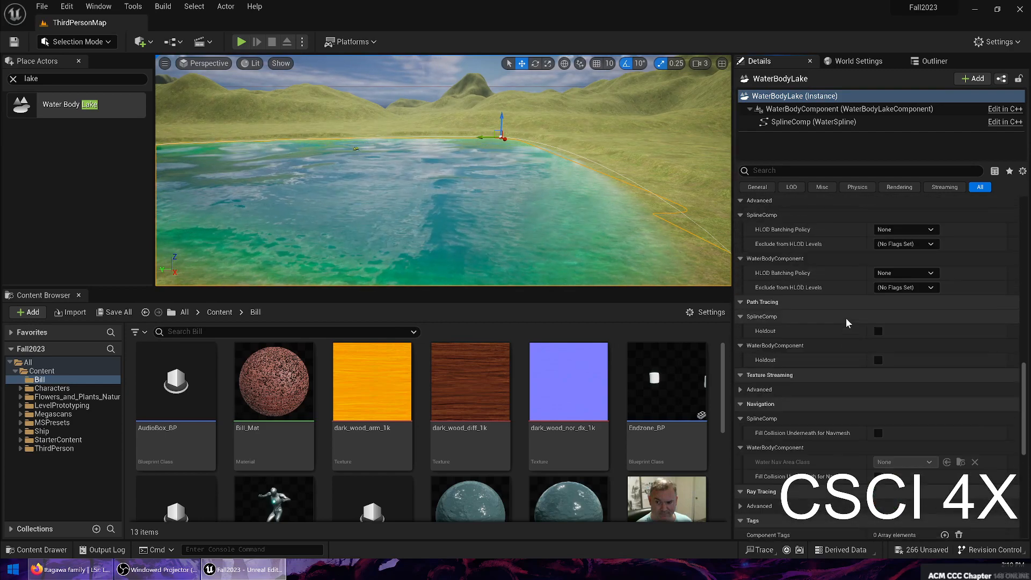
scroll(854, 341, "up", 12)
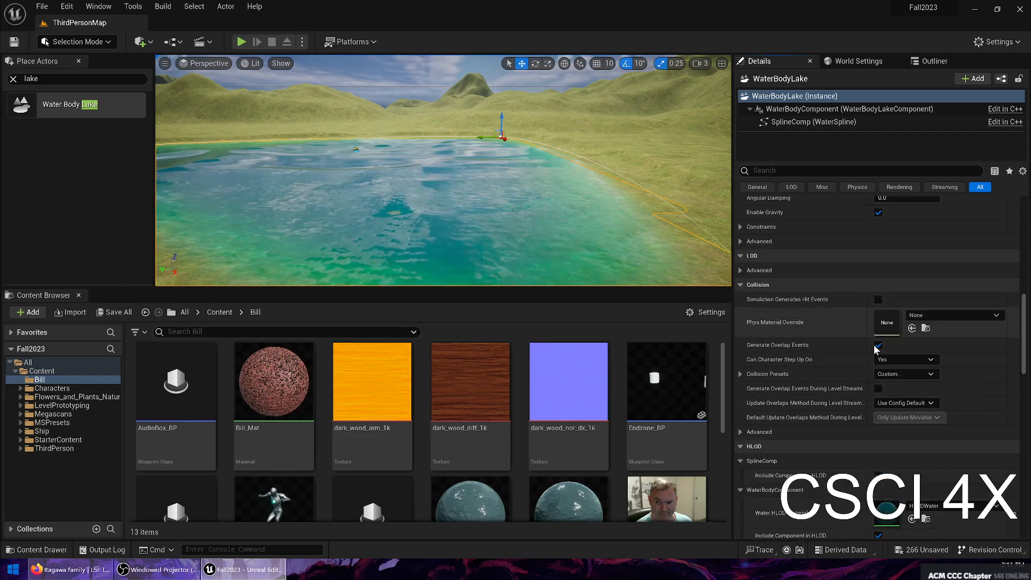
scroll(900, 360, "up", 1)
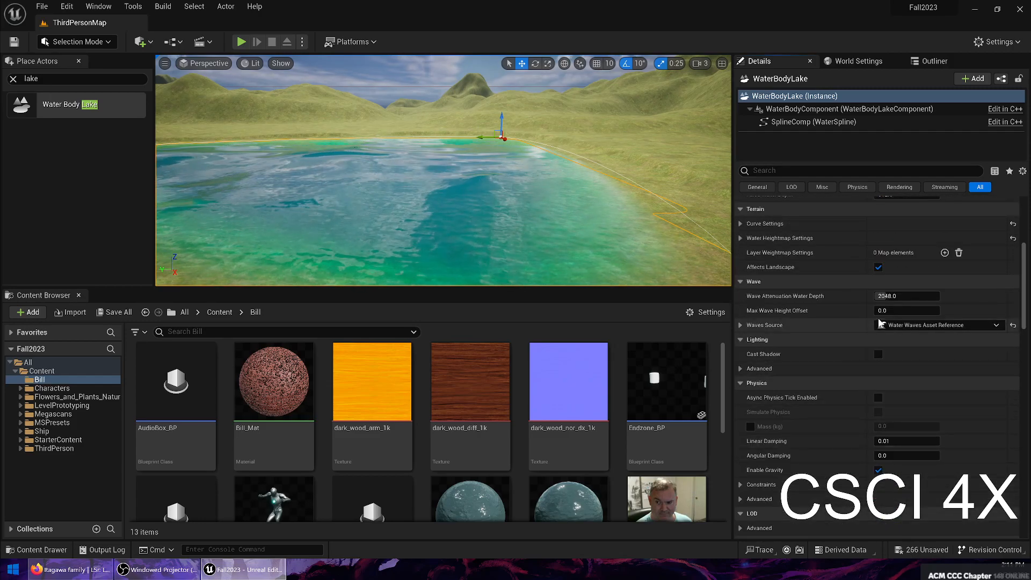
Step: Restore the webcam window beside the wave settings and change the lake's Waves Source to Gerstner Water Waves
left_click(740, 325)
left_click(750, 340)
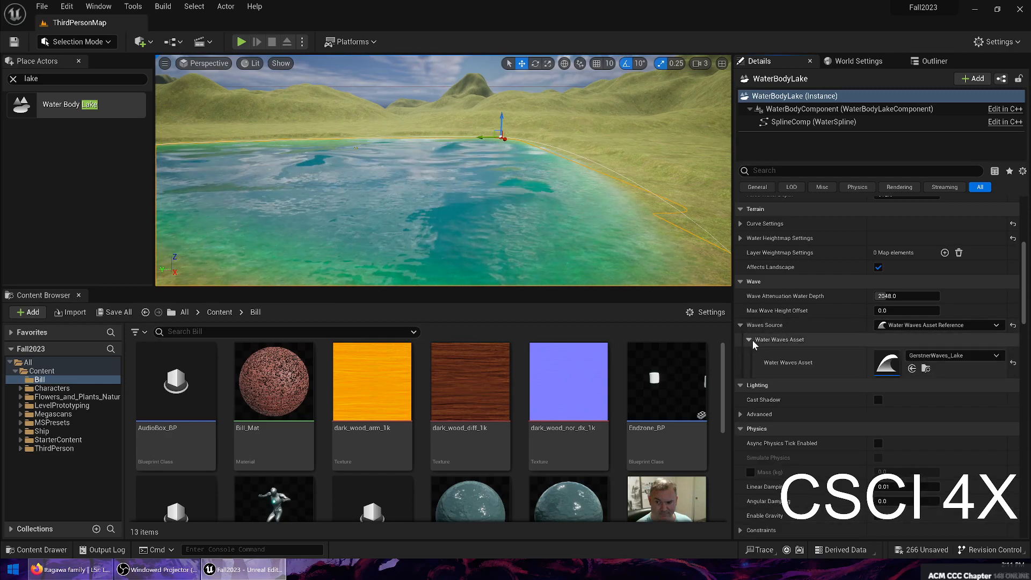
left_click(139, 570)
left_click_drag(567, 80, 777, 44)
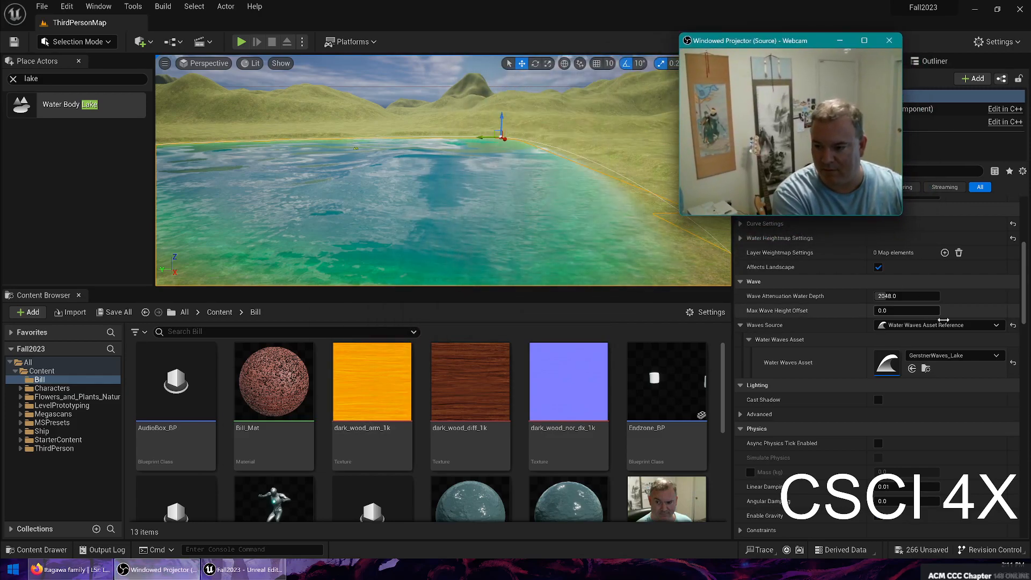
left_click(956, 325)
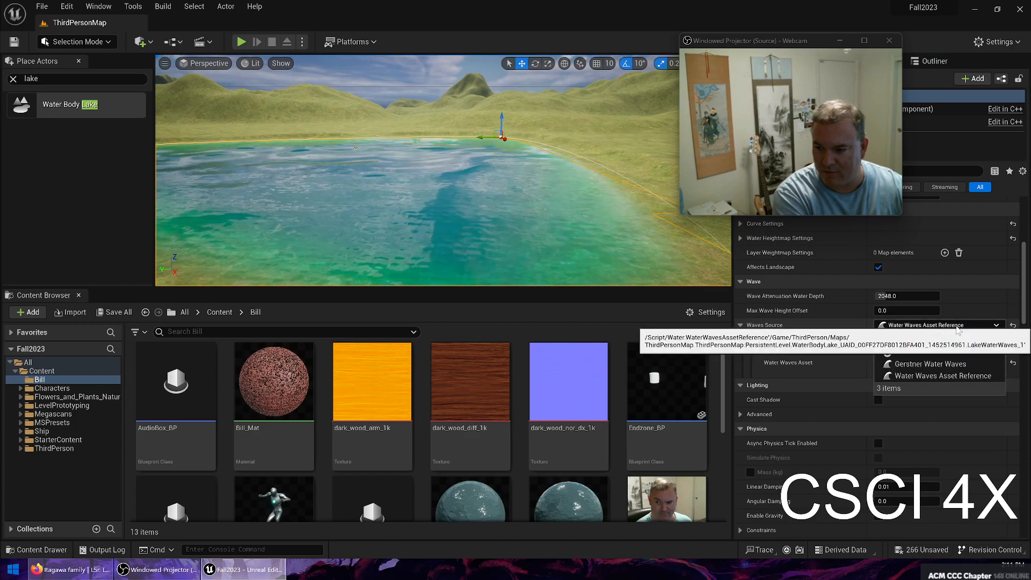
left_click(913, 365)
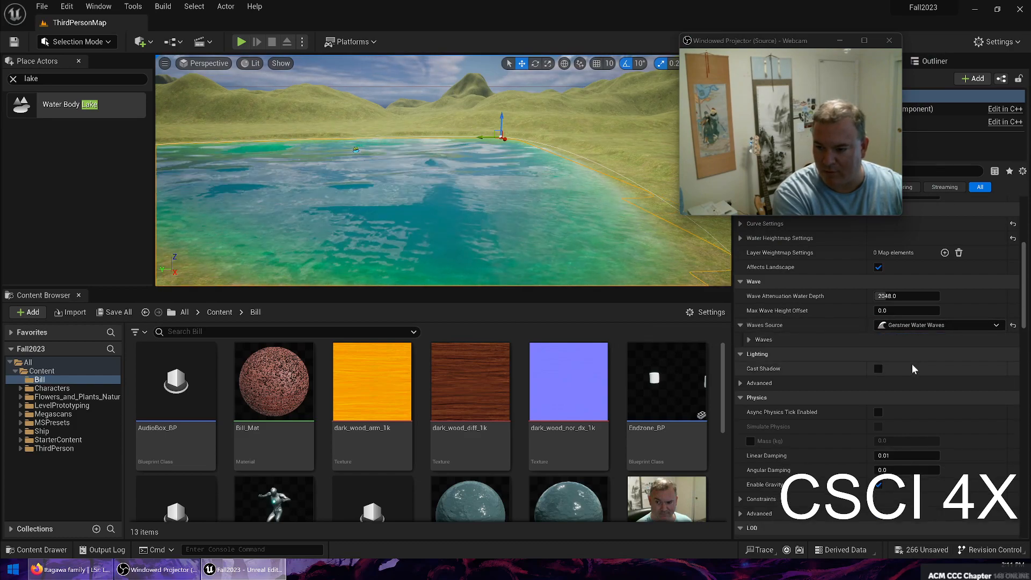
Step: Set the Max Wavelength of the lake's Gerstner wave generator to 1000
left_click(748, 340)
left_click(757, 354)
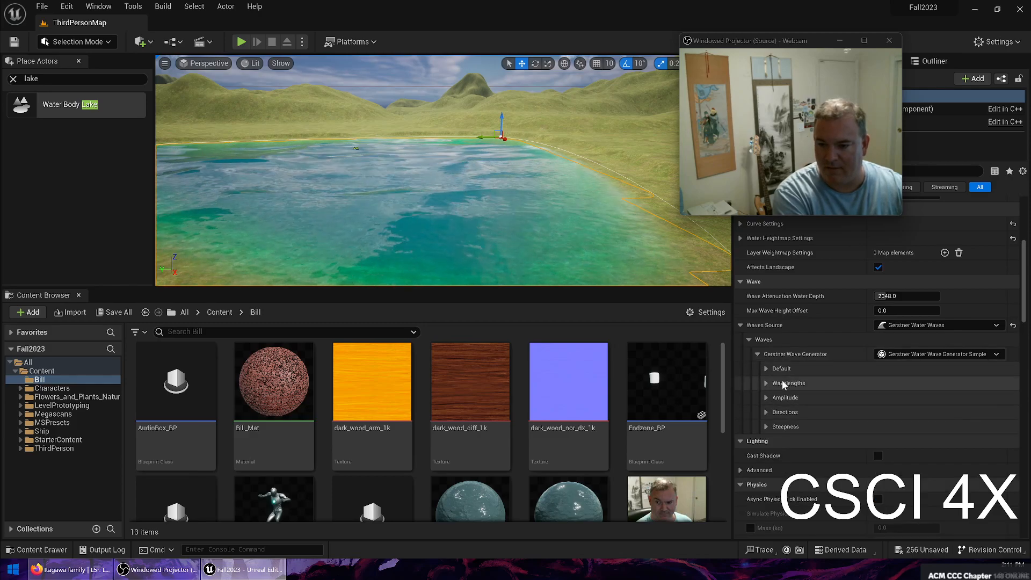
left_click(766, 383)
mouse_move(403, 235)
right_mouse_down()
mouse_move(336, 242)
mouse_move(390, 245)
right_mouse_up()
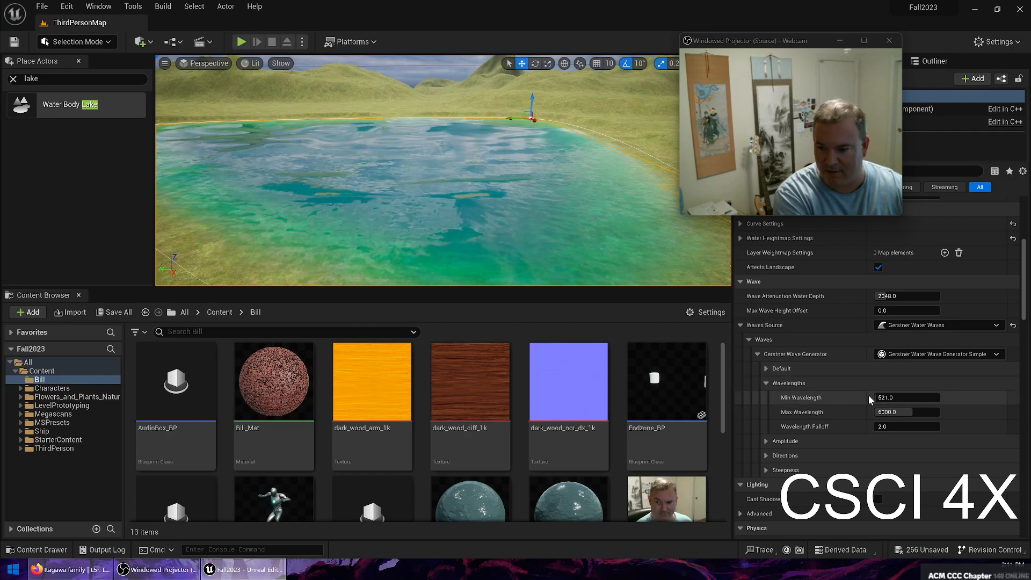
left_click(913, 412)
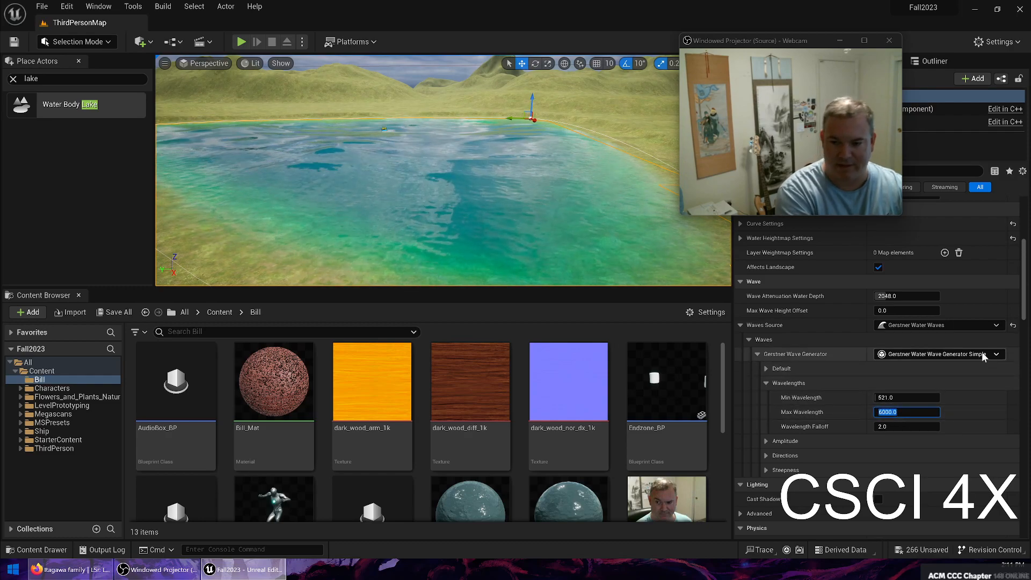
type("1000")
key("Return")
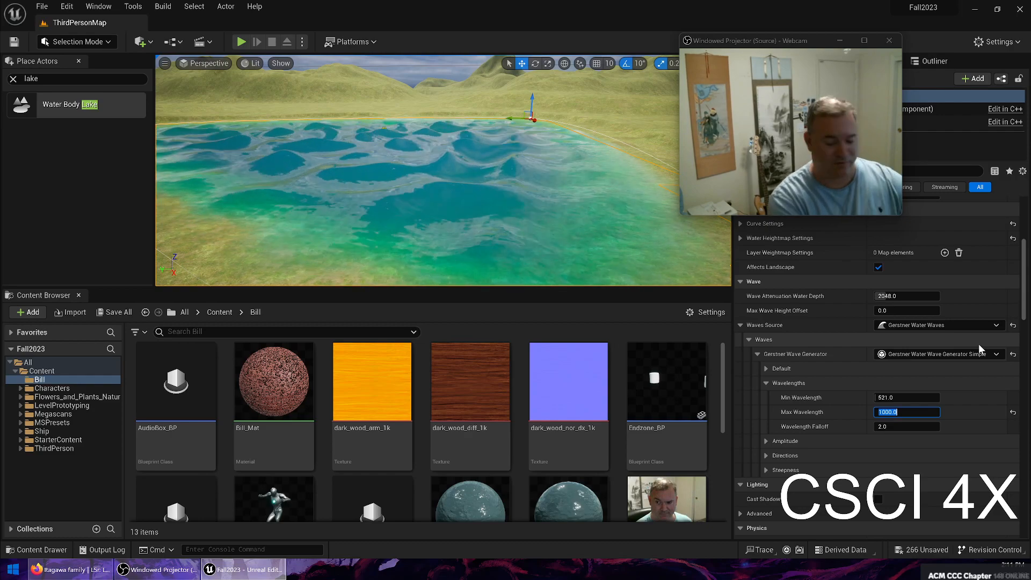
type("1000")
key("Return")
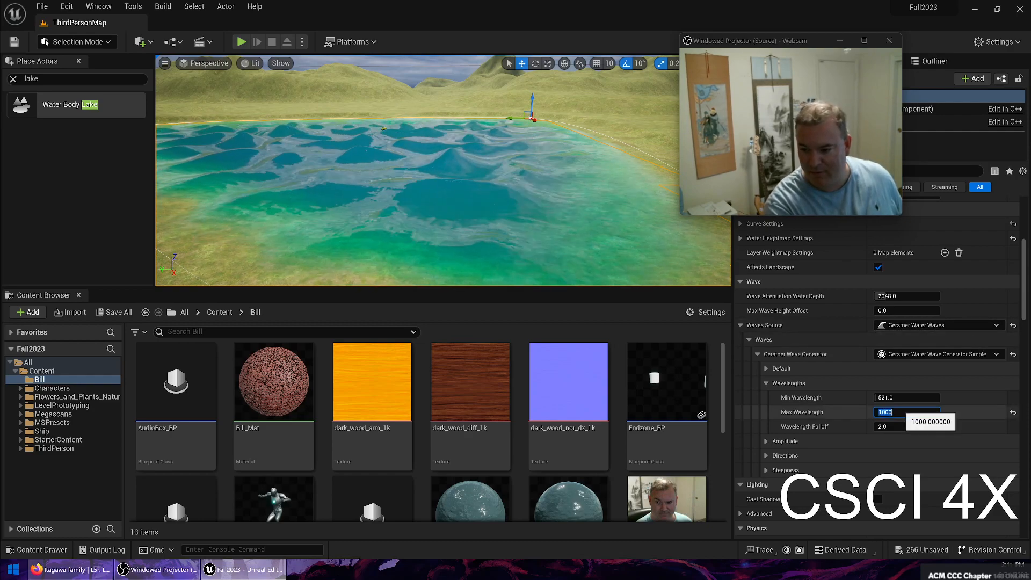
Step: Set the lake's Gerstner wave Max Wavelength to 6000 and its Max Amplitude to 10
type("6000")
key("Return")
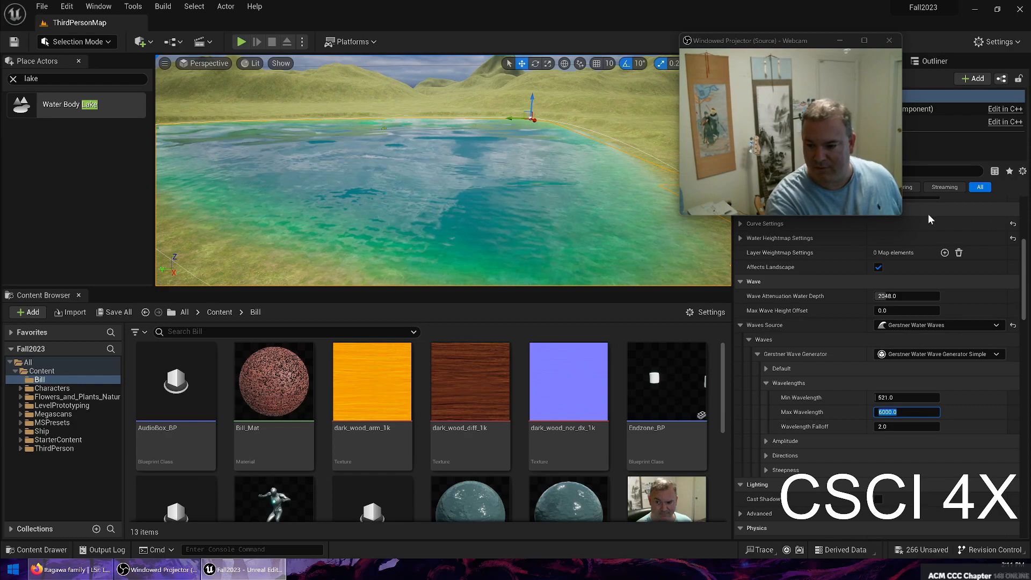
left_click(766, 441)
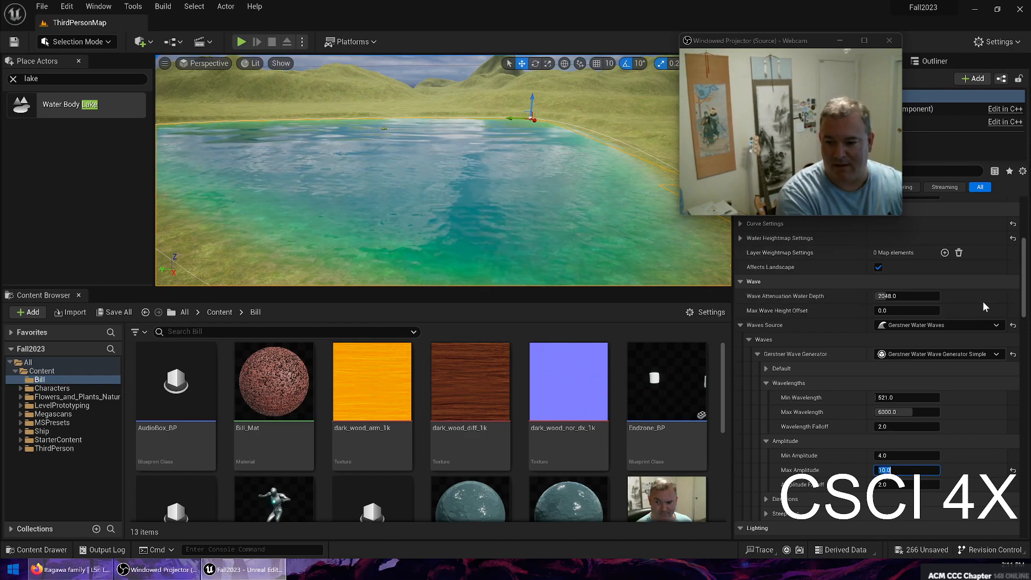
mouse_move(484, 161)
right_mouse_down()
mouse_move(591, 187)
mouse_move(543, 187)
mouse_move(473, 156)
mouse_move(376, 142)
mouse_move(489, 157)
right_mouse_up()
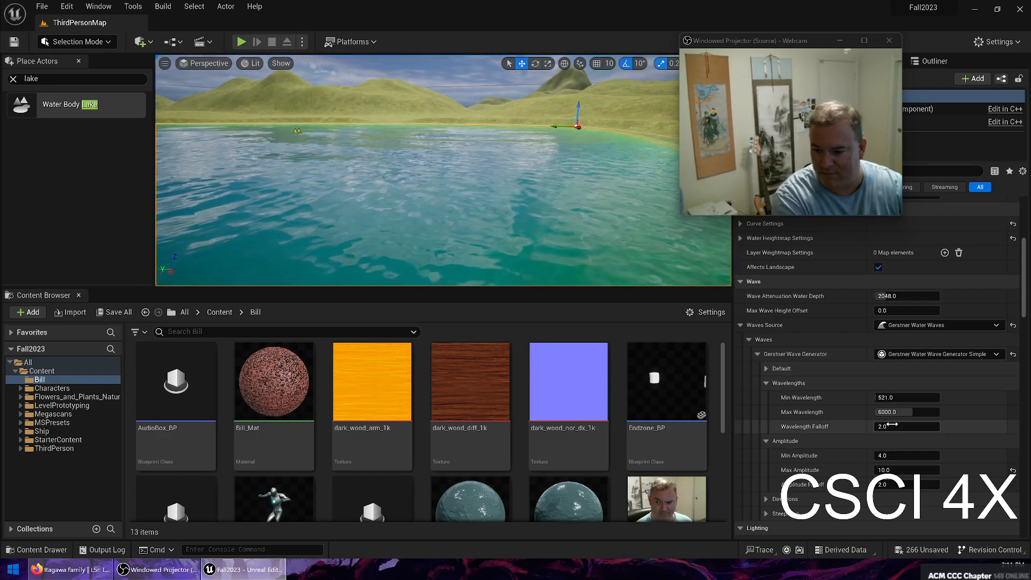
Step: Reveal the wave direction and steepness settings and set both Small Wave Steepness and Large Wave Steepness to 0.1
scroll(763, 479, "down", 1)
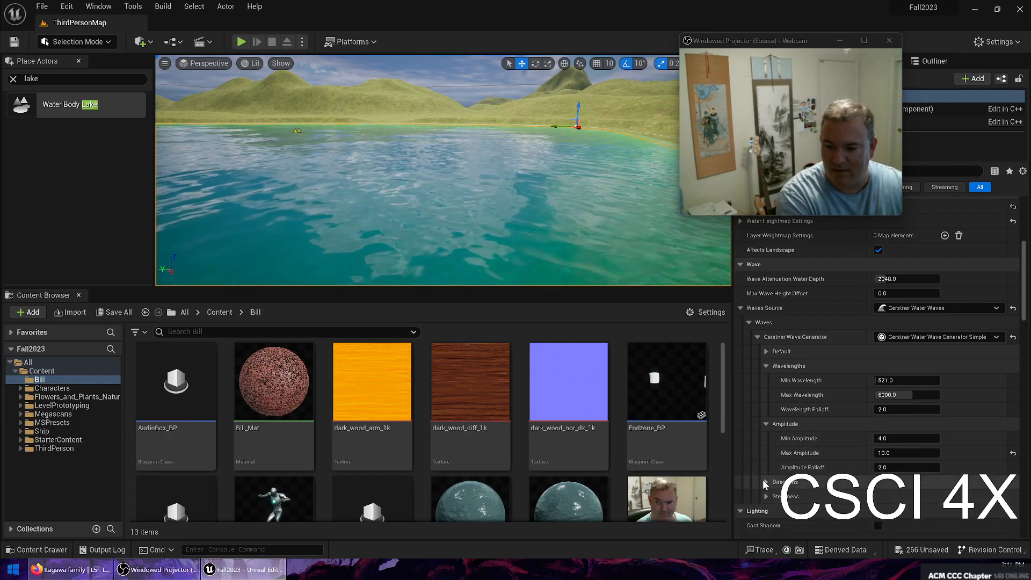
scroll(763, 482, "down", 2)
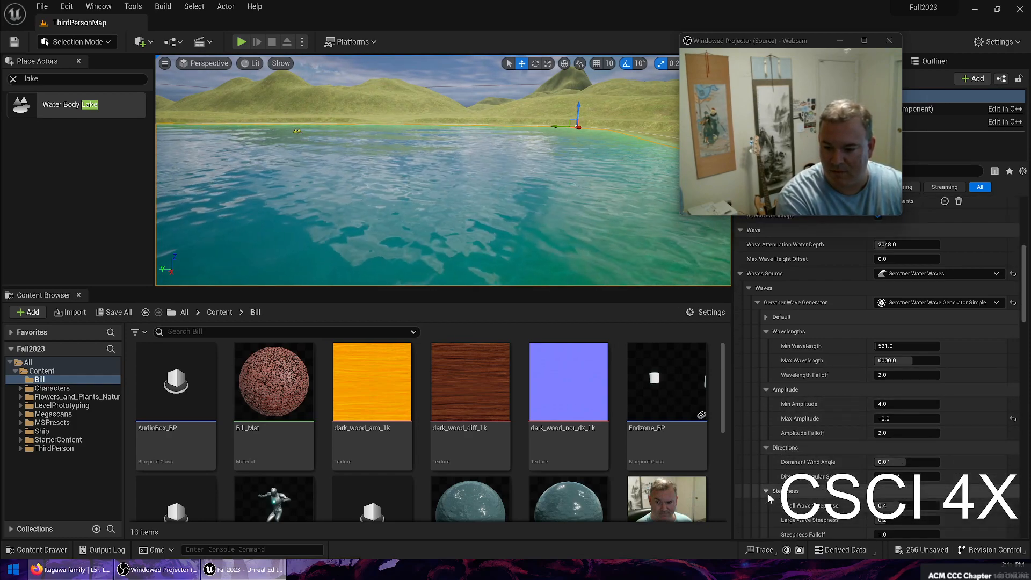
left_click(767, 492)
scroll(899, 452, "down", 2)
left_click(907, 473)
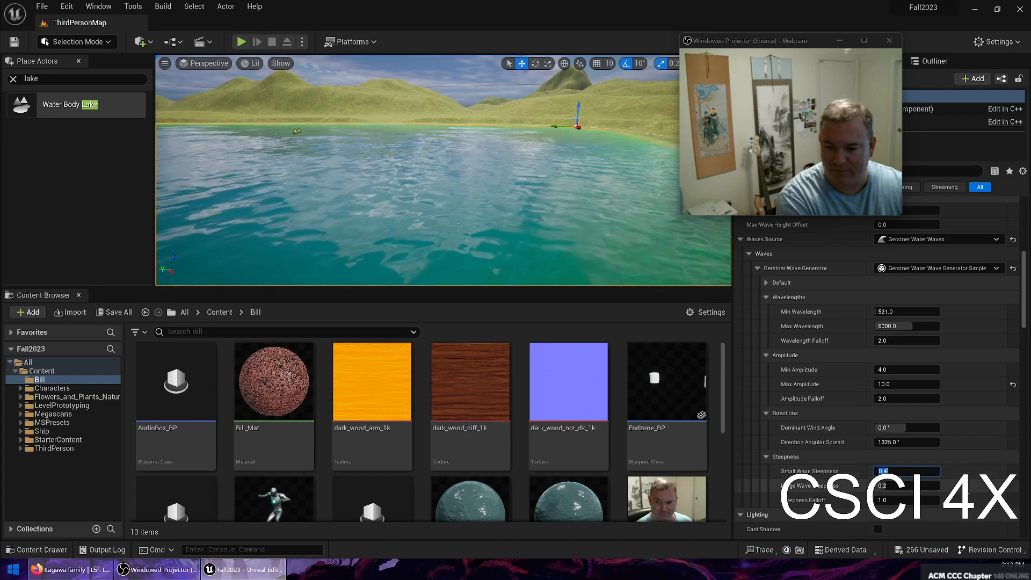
type(".1")
key("Return")
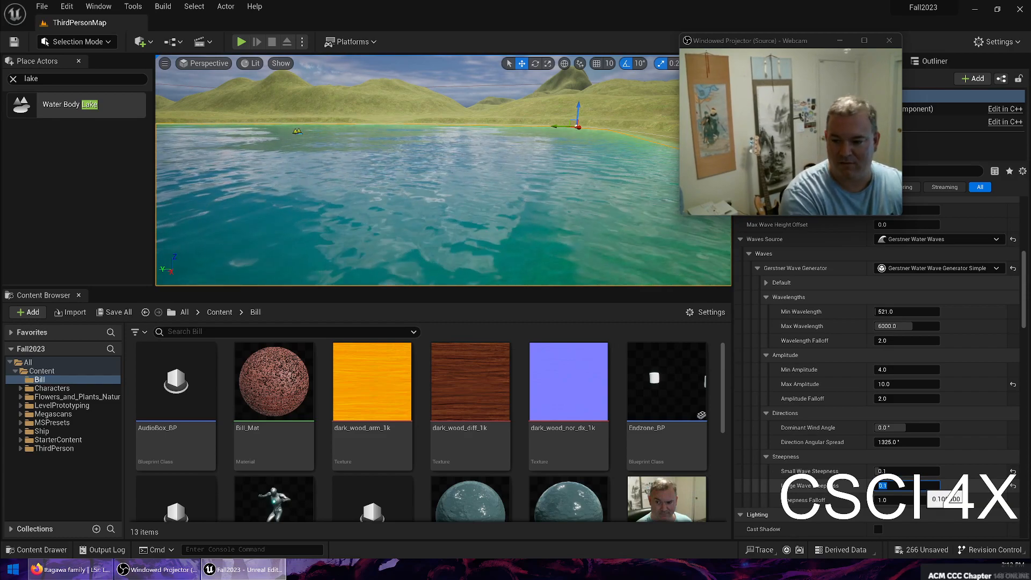
scroll(824, 442, "down", 1)
Step: Try Min Wavelength values of 3000 and 6000 for the lake's waves and settle on 5000
scroll(855, 419, "up", 3)
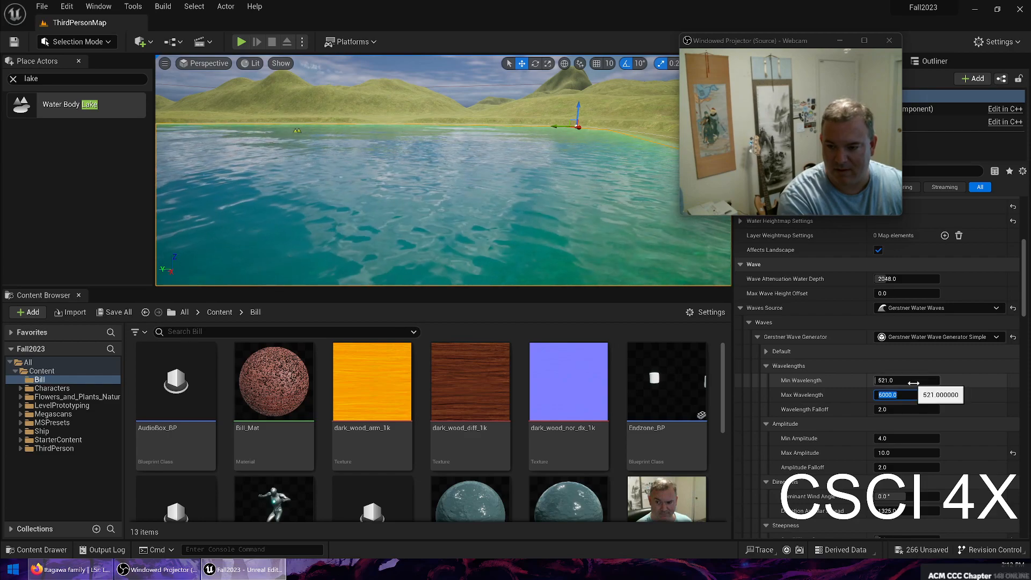
key("shift+Tab")
type("3000")
key("Return")
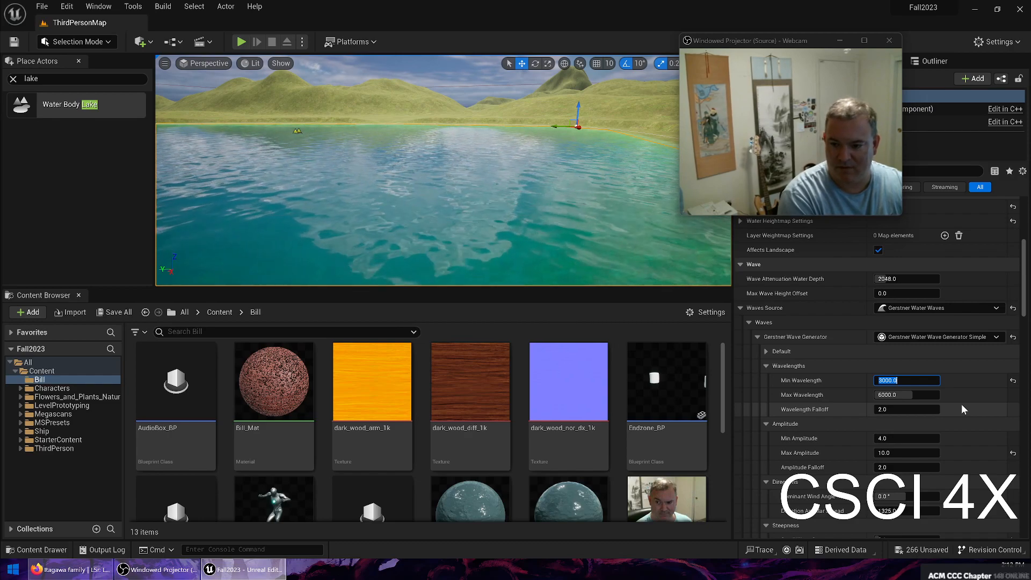
type("6000")
key("Return")
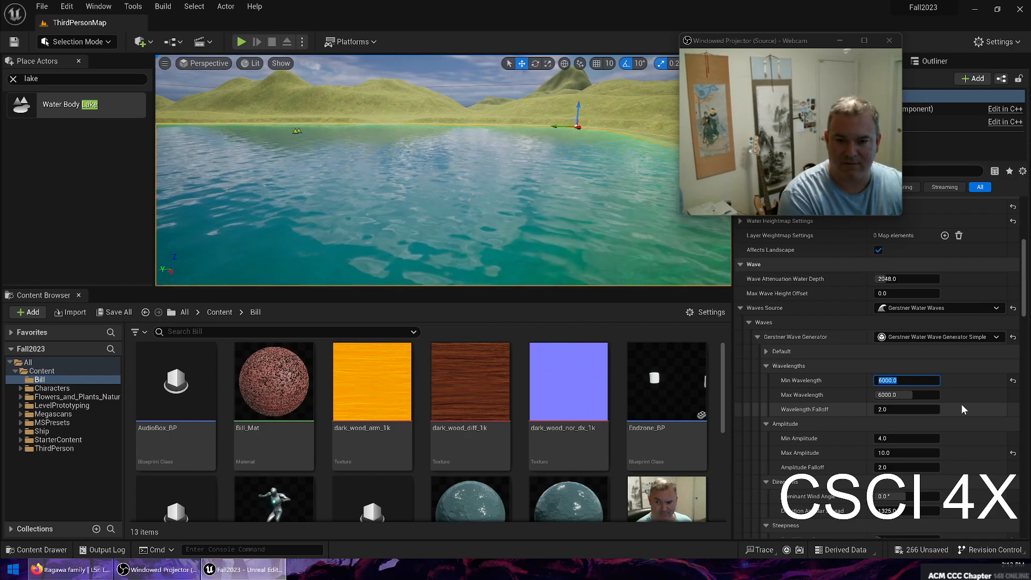
type("5000")
key("Return")
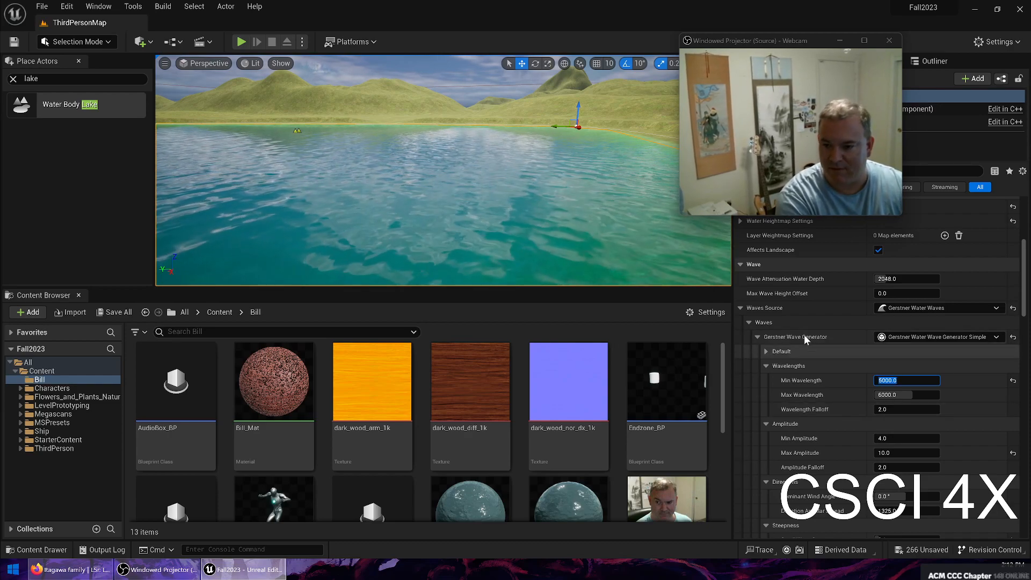
Step: Reduce the wave generator's Num Waves to 1 after trying 4
left_click(766, 352)
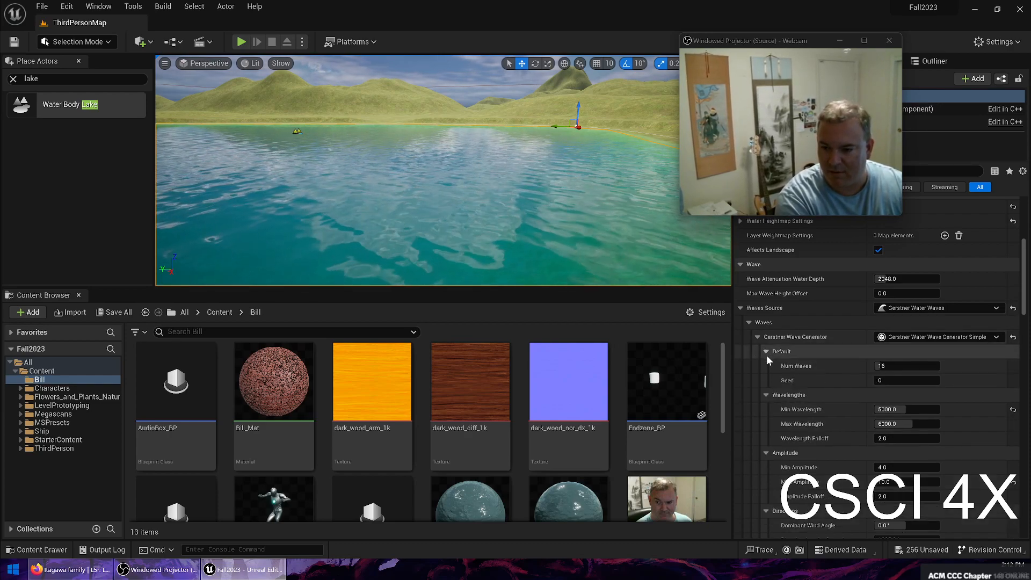
left_click(889, 365)
type("4")
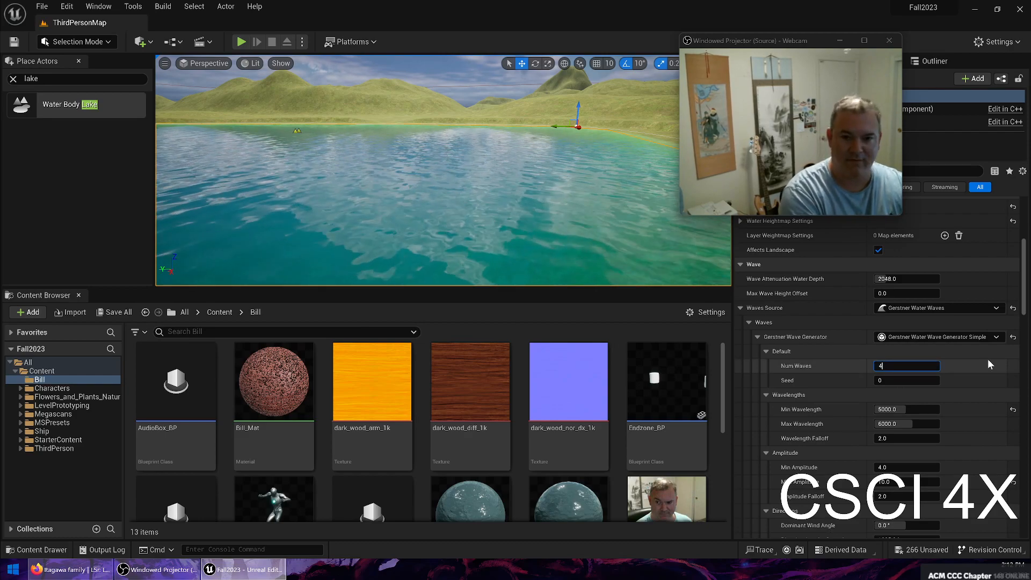
type("1")
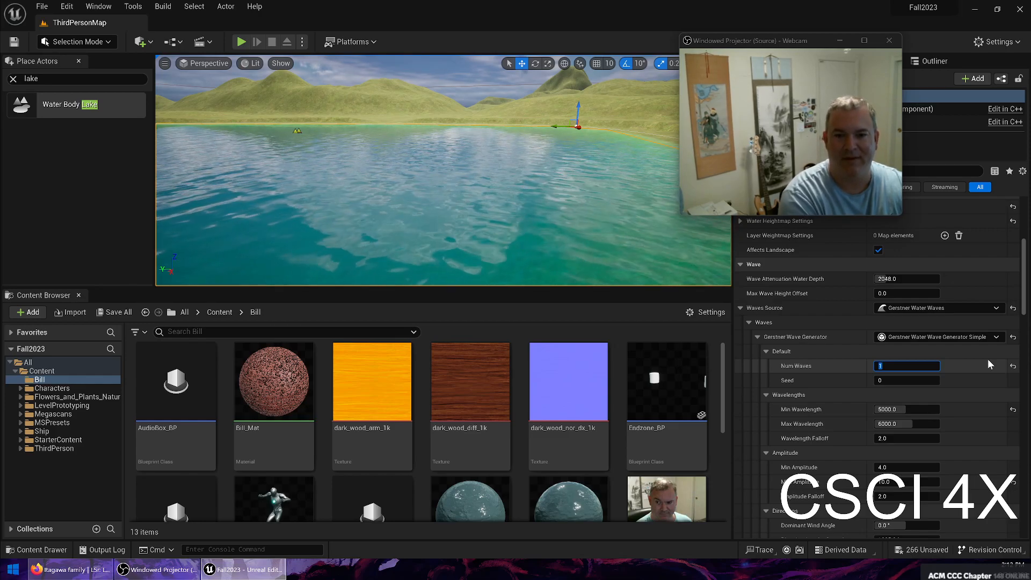
right_click_drag(559, 263, 599, 233)
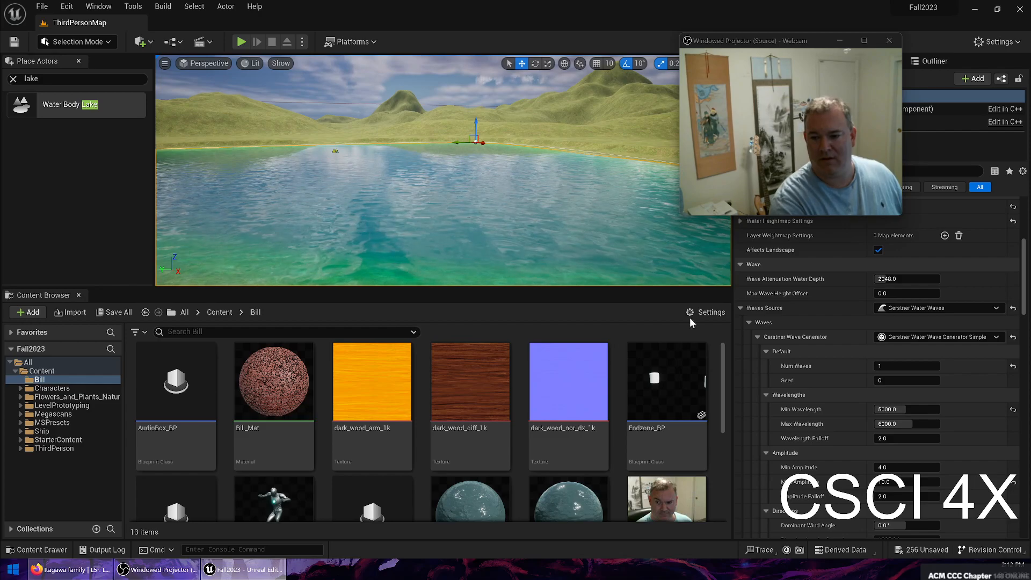
Step: Move the webcam window clear of the viewport and bring the lake's shoreline and the surrounding terrain into view
scroll(752, 242, "down", 2)
right_click_drag(649, 283, 692, 275)
left_click_drag(796, 43, 896, 35)
right_click_drag(618, 209, 715, 199)
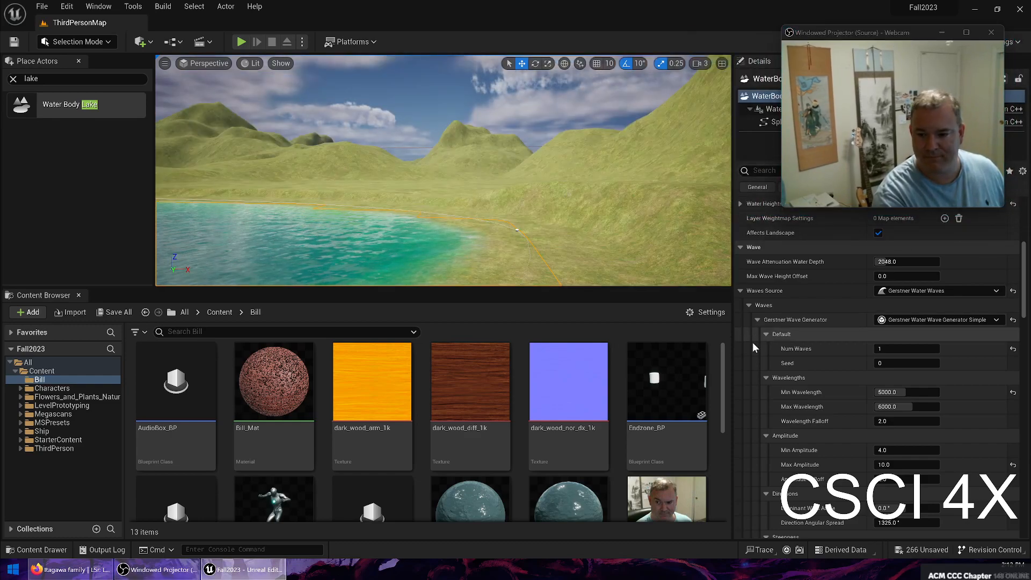
Step: Try the Width falloff mode in the lake's Water Heightmap Settings and undo the change
scroll(799, 331, "up", 5)
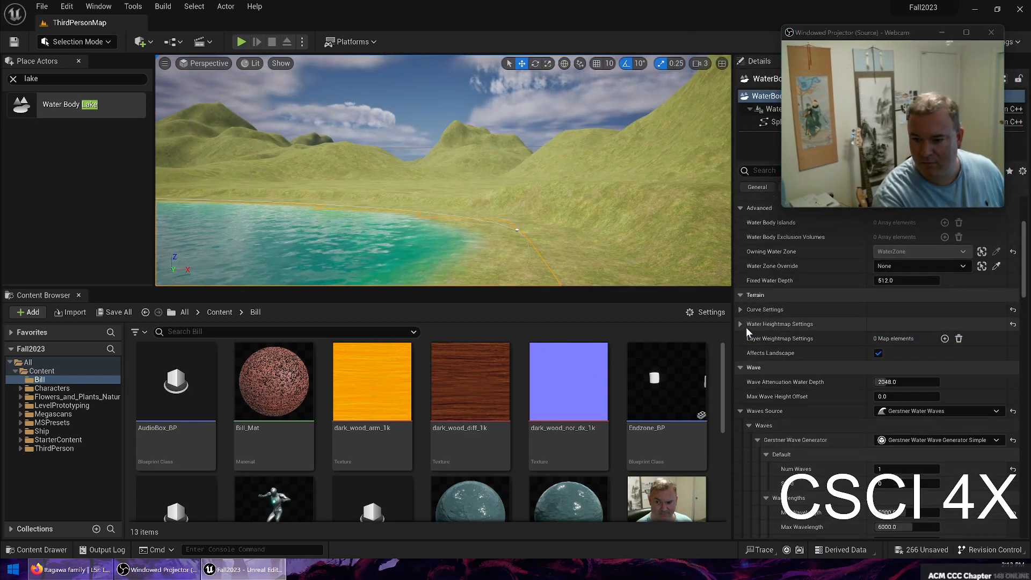
left_click(741, 324)
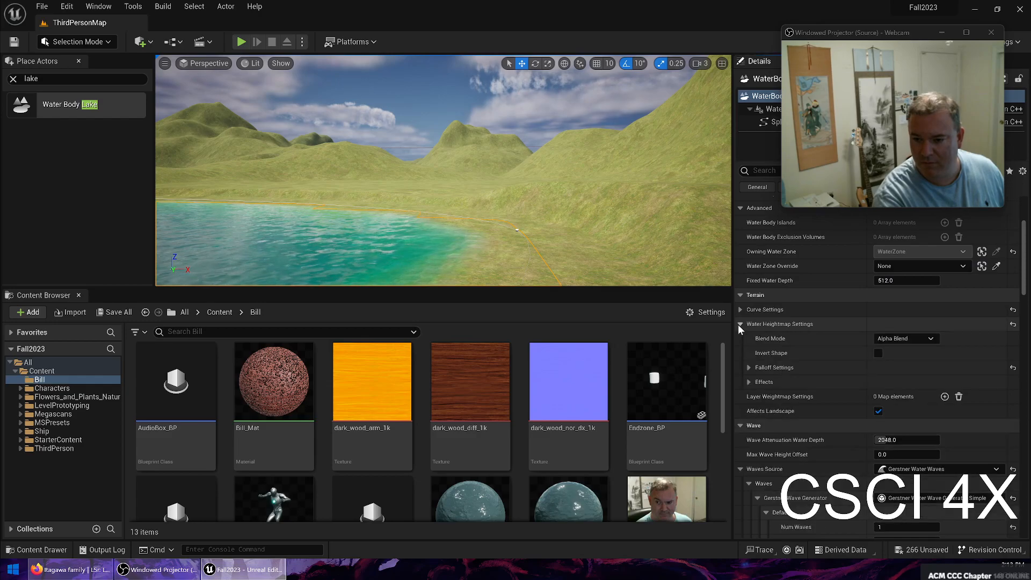
left_click(750, 369)
scroll(750, 401, "down", 1)
left_click(892, 365)
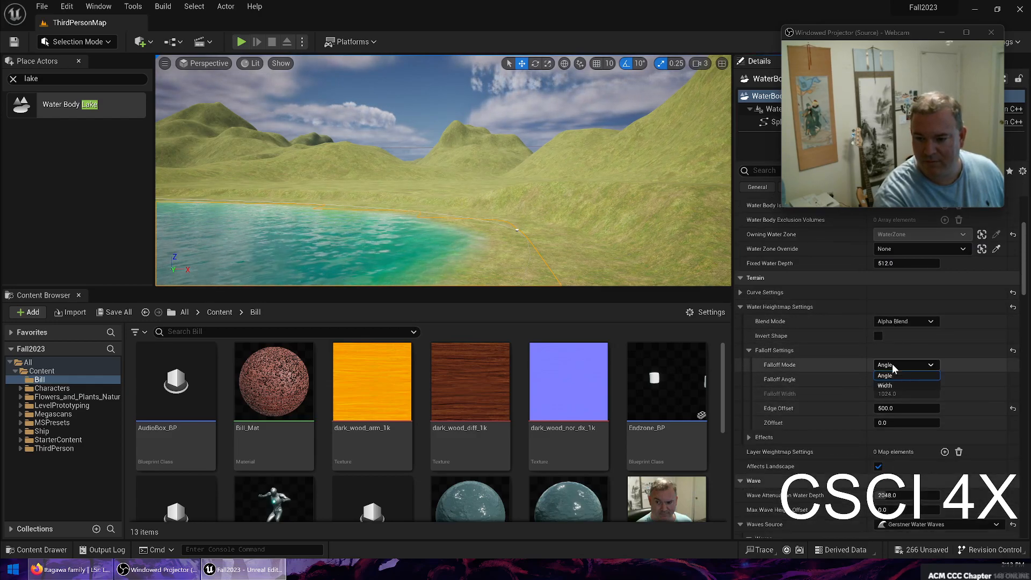
left_click(893, 384)
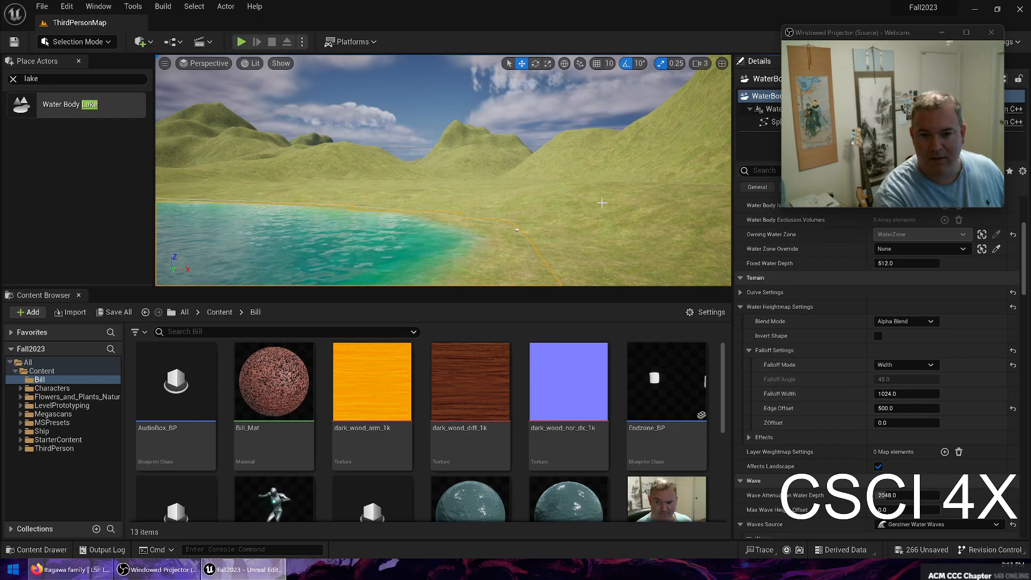
mouse_move(531, 219)
right_mouse_down()
mouse_move(596, 217)
mouse_move(537, 210)
right_mouse_up()
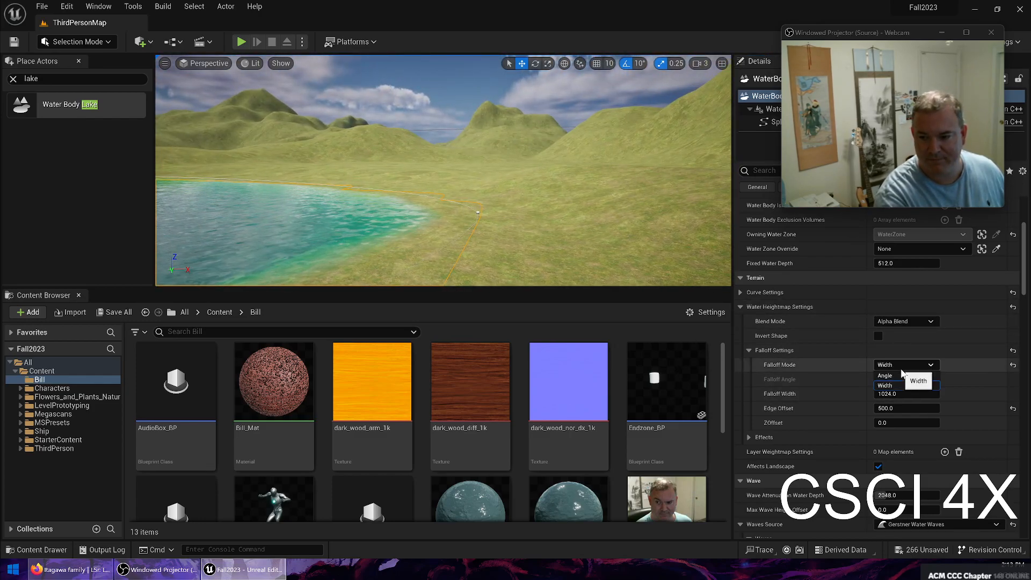
key("ctrl+z")
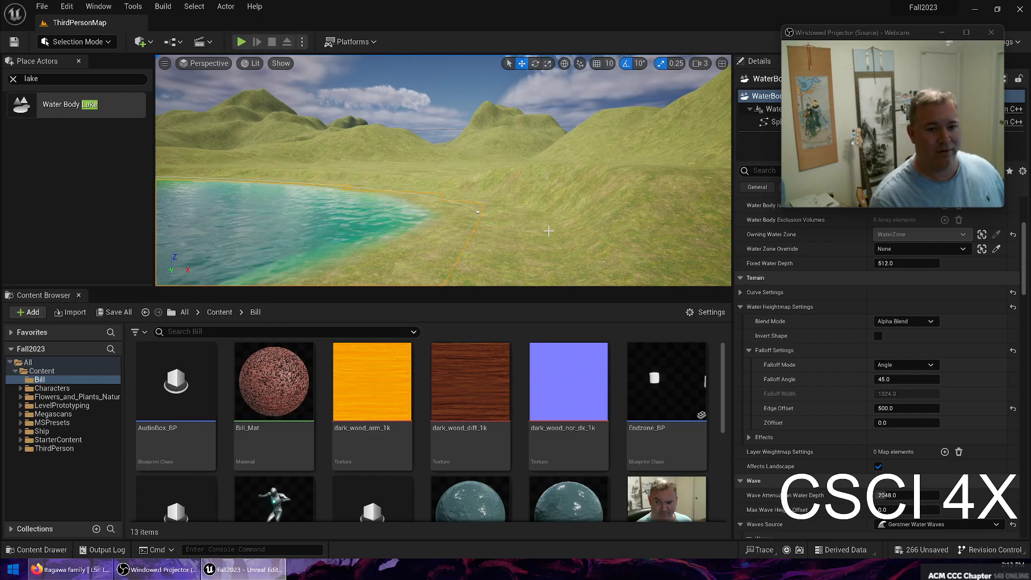
Step: Examine the terrain slopes around the lake's shore with the Angle falloff mode
key("w")
right_click_drag(619, 187, 543, 192)
key("s")
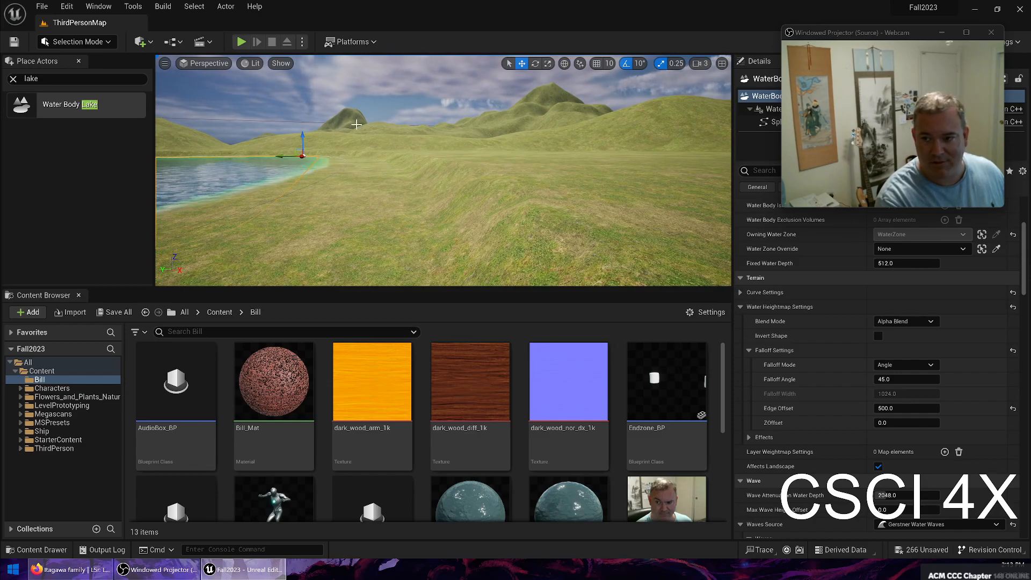
right_click_drag(458, 195, 164, 217)
key("w")
key("q")
key("e")
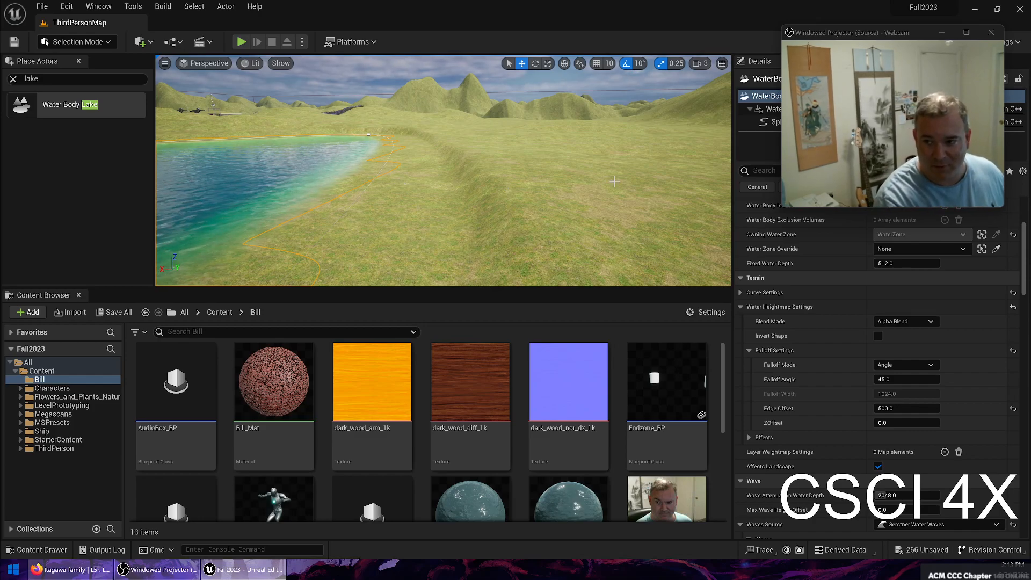
right_click_drag(418, 217, 215, 224)
key("w")
key("w")
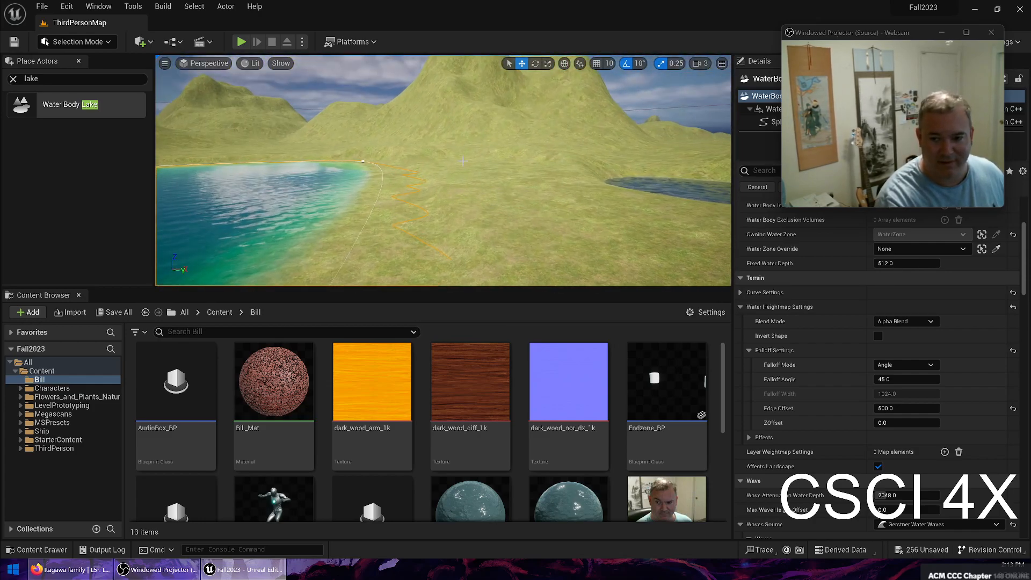
Step: Set the lake's heightmap Falloff Mode to Width and inspect the terrain along the shore
left_click(897, 366)
left_click(916, 385)
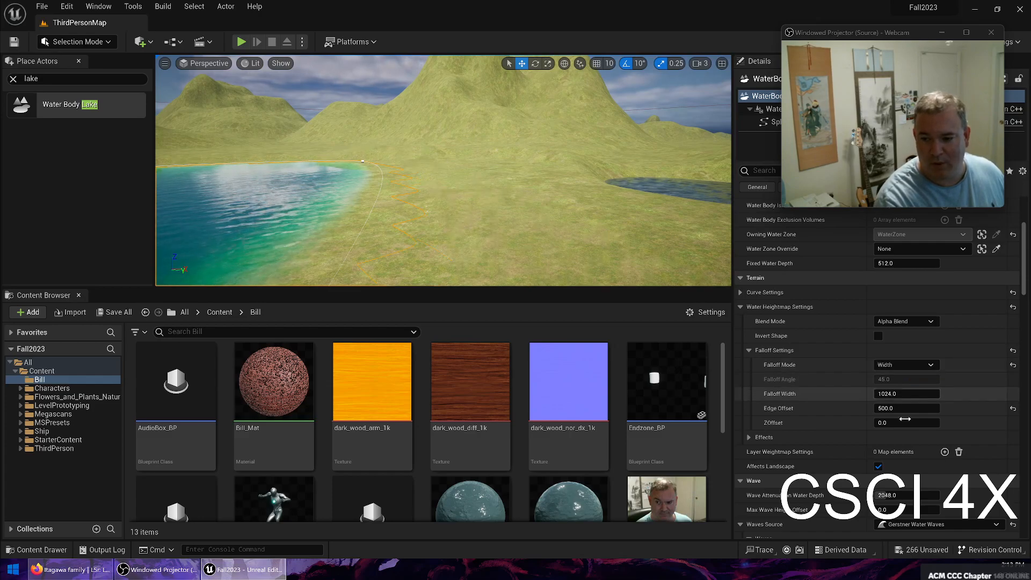
right_click_drag(478, 237, 172, 231)
key("w")
key("w")
key("w")
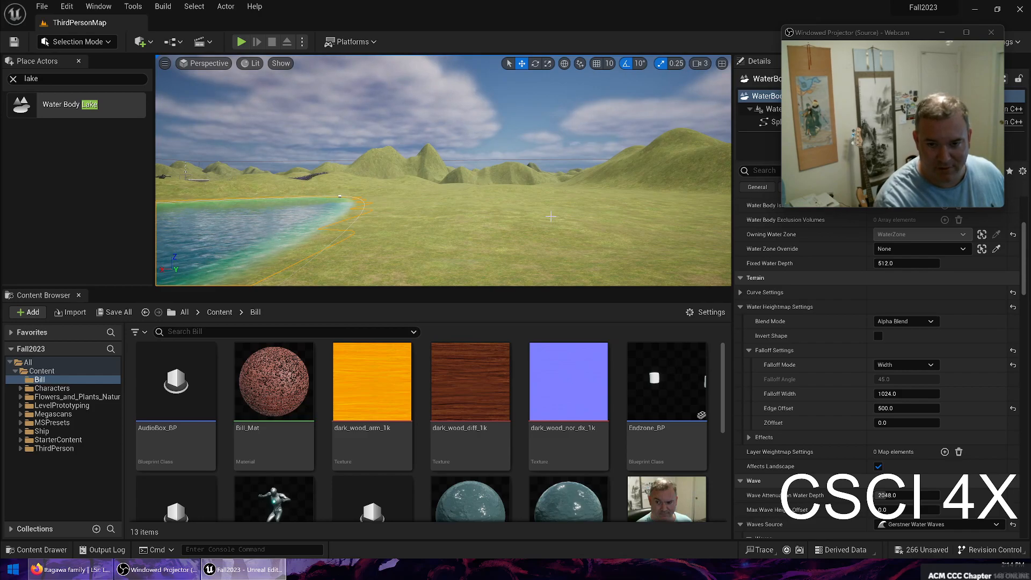
key("d")
right_click_drag(443, 169, 264, 187)
key("w")
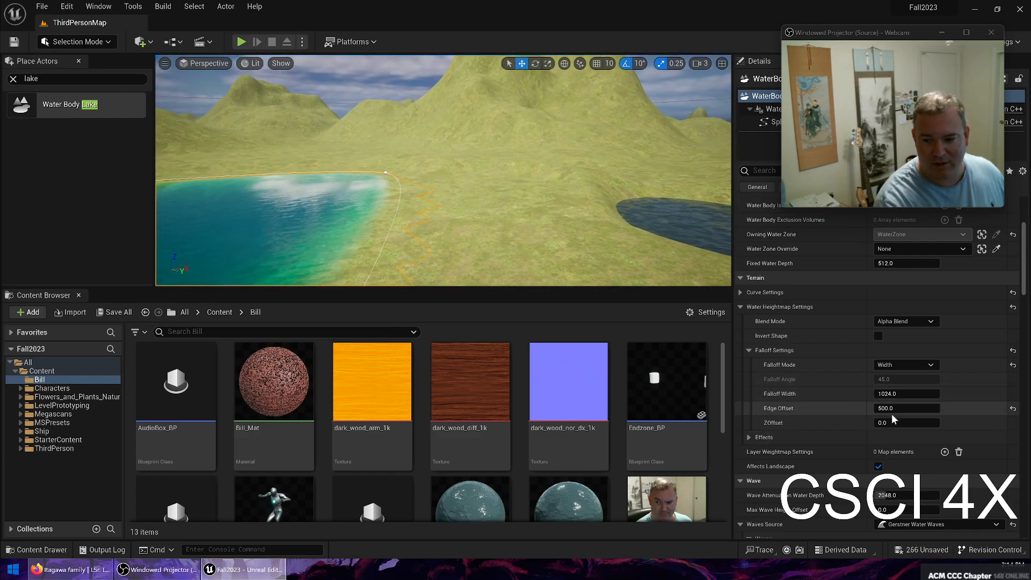
Step: Deselect the lake and fly over the map to examine both water areas and the surrounding hills
key("Escape")
right_click_drag(507, 242, 457, 284)
key("w")
right_click_drag(457, 241, 330, 226)
key("s")
key("w")
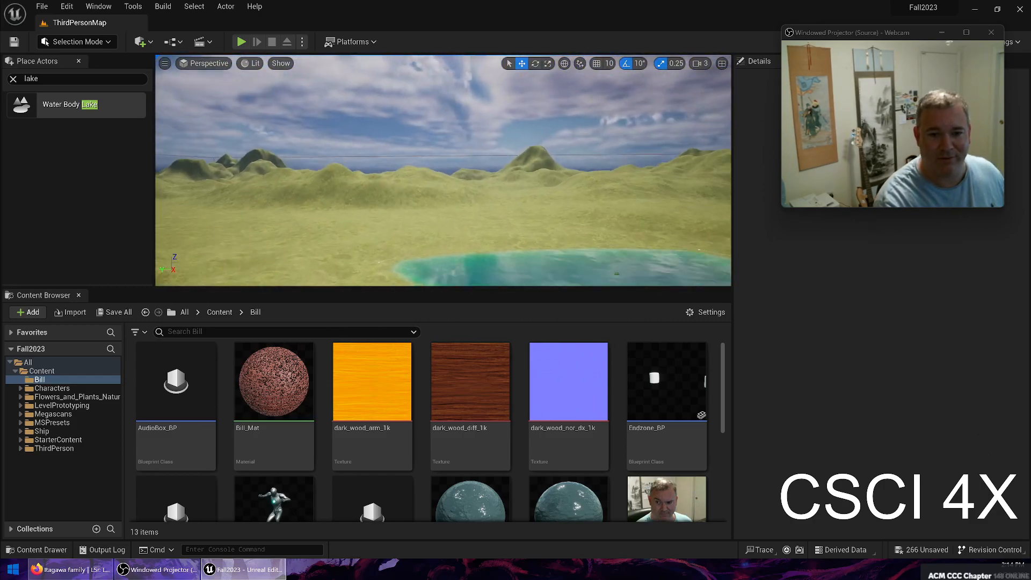
right_click_drag(442, 169, 409, 231)
key("w")
key("w")
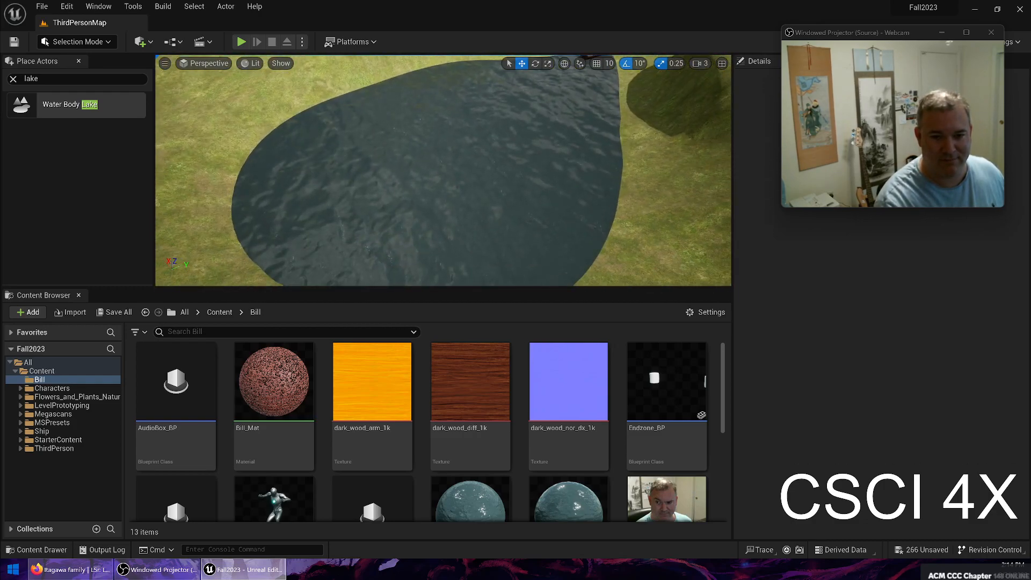
key("w")
right_click_drag(443, 170, 628, 153)
key("w")
mouse_move(548, 267)
right_mouse_down()
mouse_move(521, 242)
mouse_move(548, 267)
right_mouse_up()
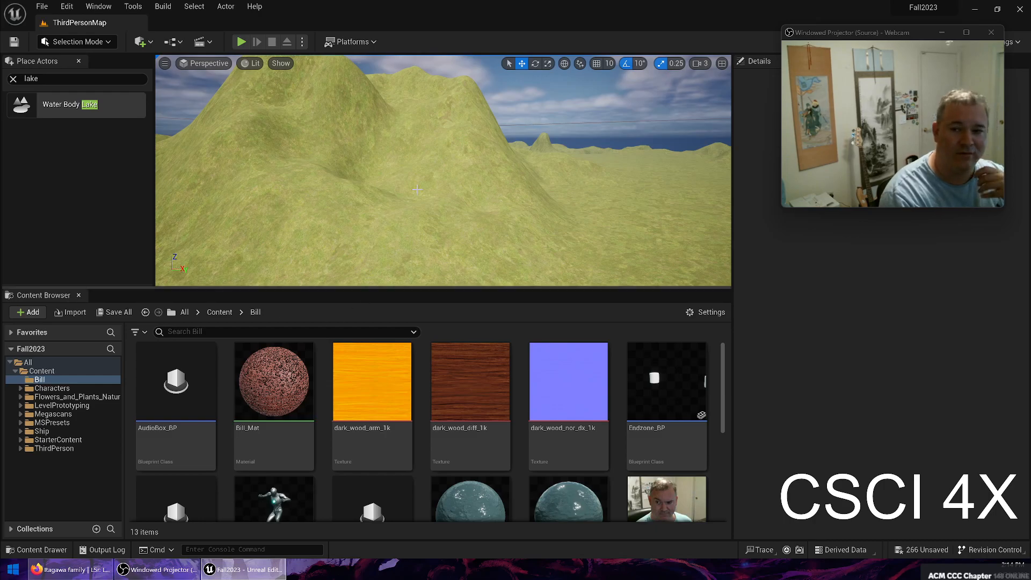
right_click_drag(550, 164, 296, 209)
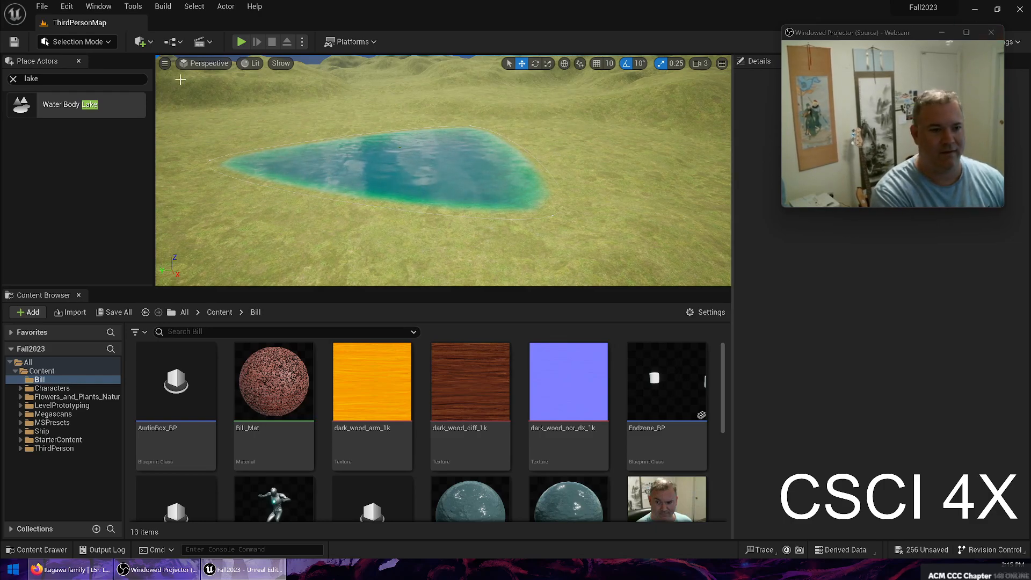
Step: Search the placeable actors for river and clear the search
left_click(33, 82)
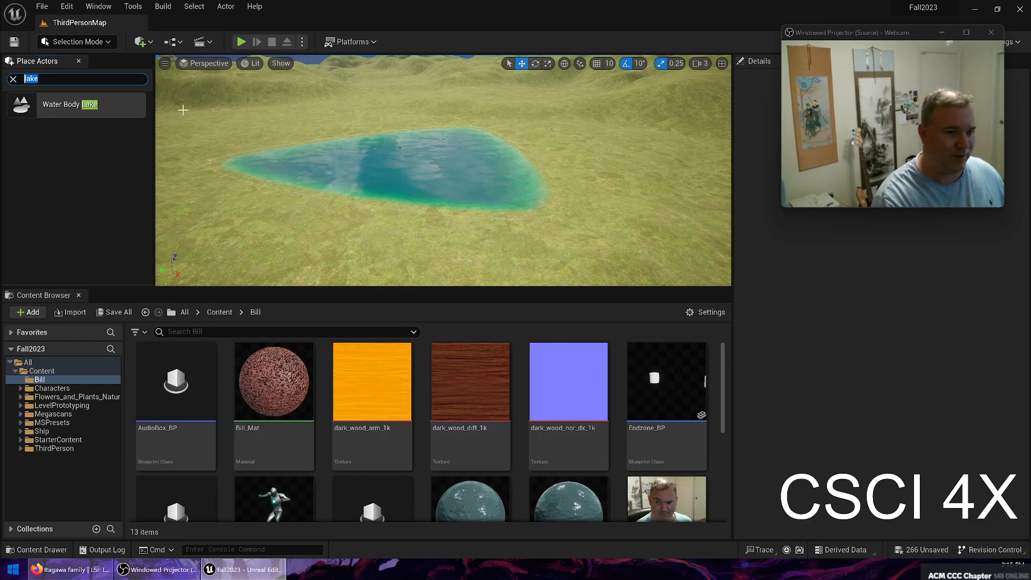
type("river")
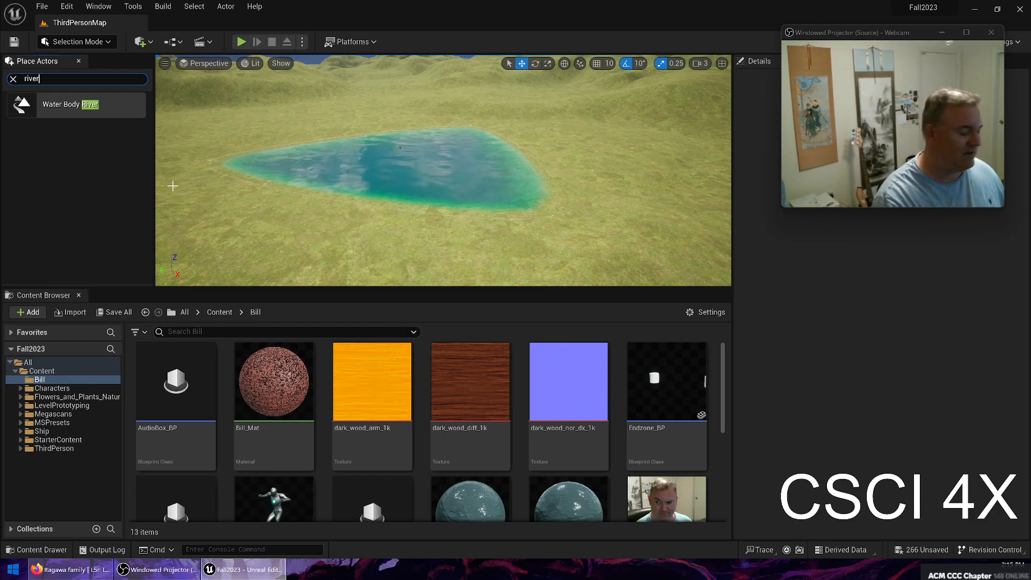
left_click(12, 79)
Step: Select the triangular lake and examine its spline outline and control points from above
left_click(400, 162)
right_click_drag(400, 161, 85, 112)
key("w")
key("d")
key("w")
key("d")
key("d")
right_click_drag(443, 170, 242, 220)
key("d")
right_click_drag(511, 180, 479, 187)
key("s")
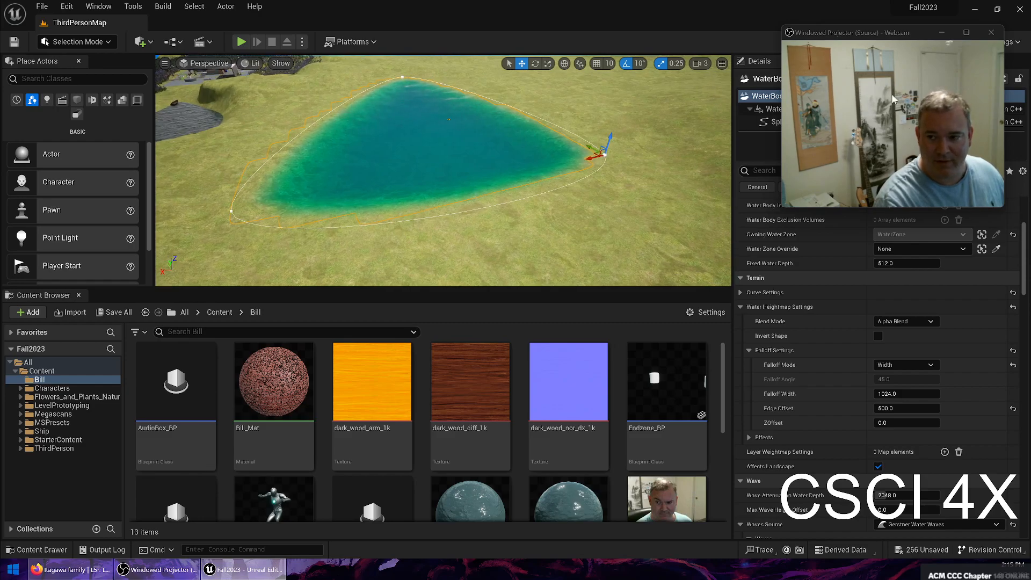
Step: Select the lake's SplineComp component and then all of its spline points
left_click_drag(893, 32, 609, 215)
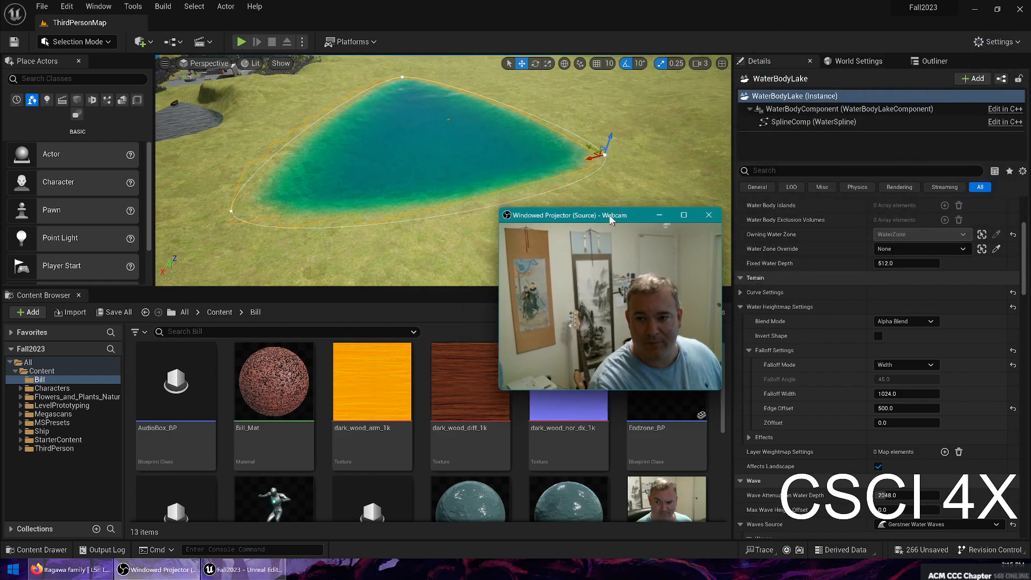
left_click(795, 121)
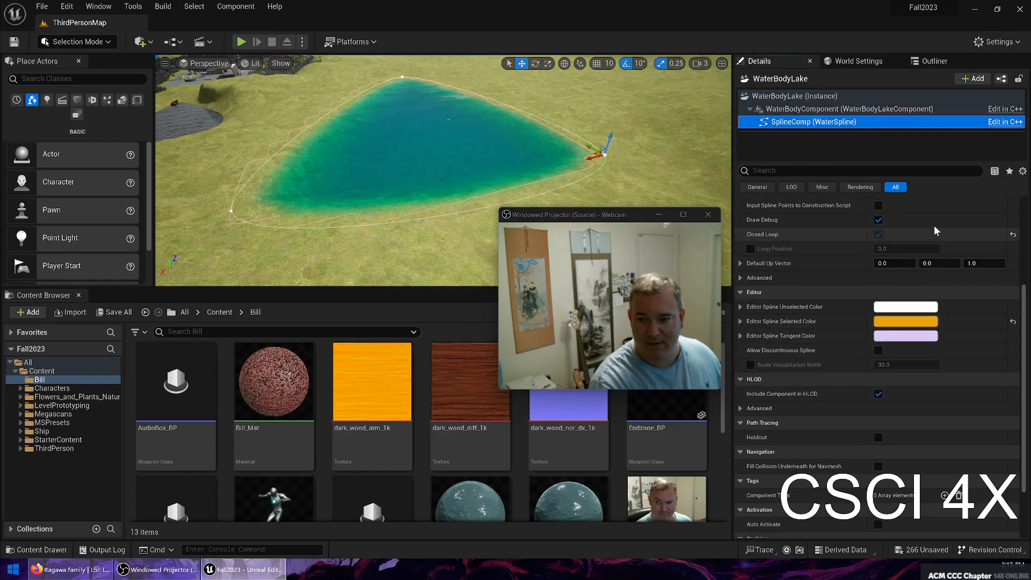
scroll(934, 231, "up", 5)
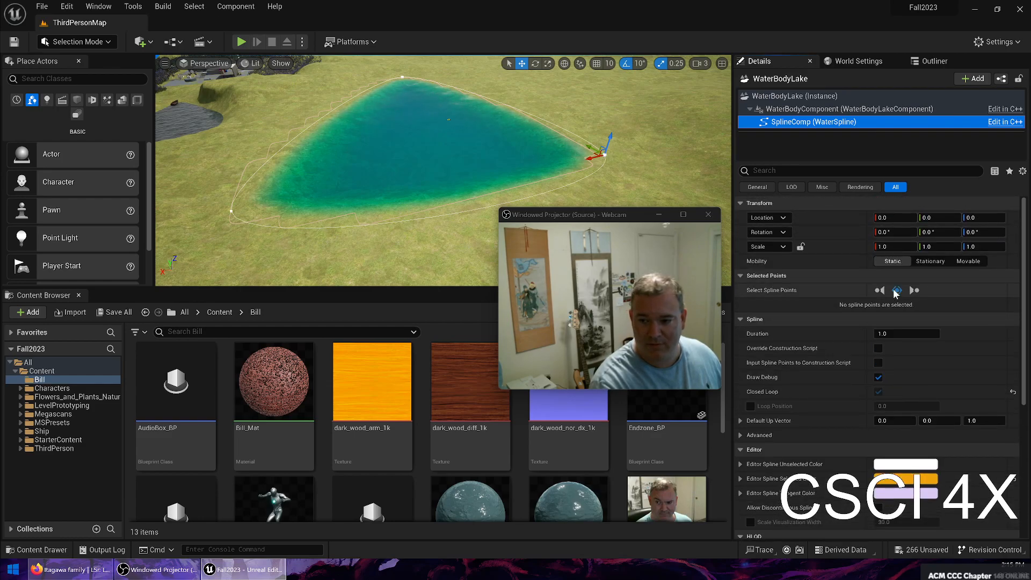
left_click(898, 291)
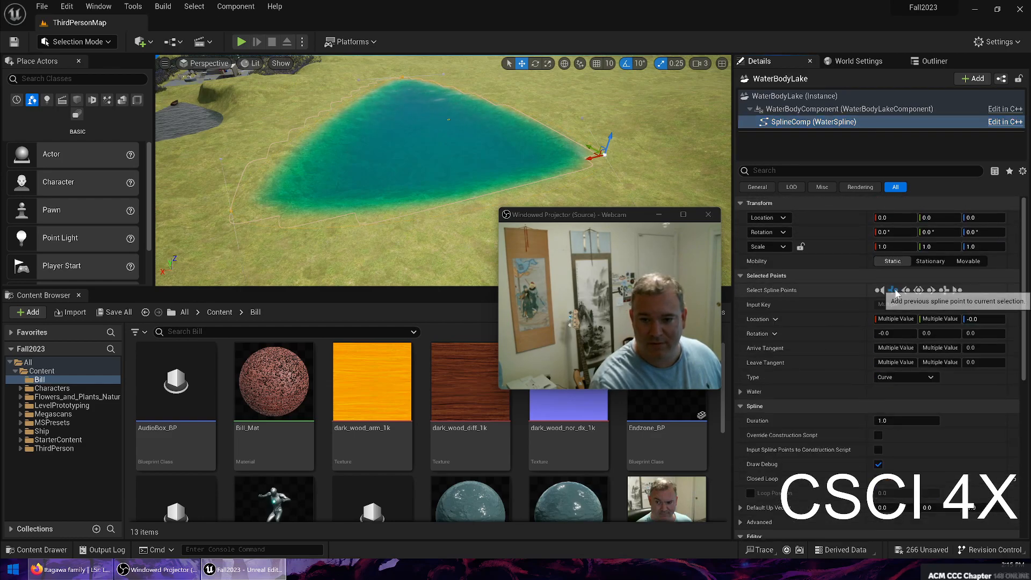
Step: Step forward through the lake's individual spline points to see which corner each one controls
left_click(932, 291)
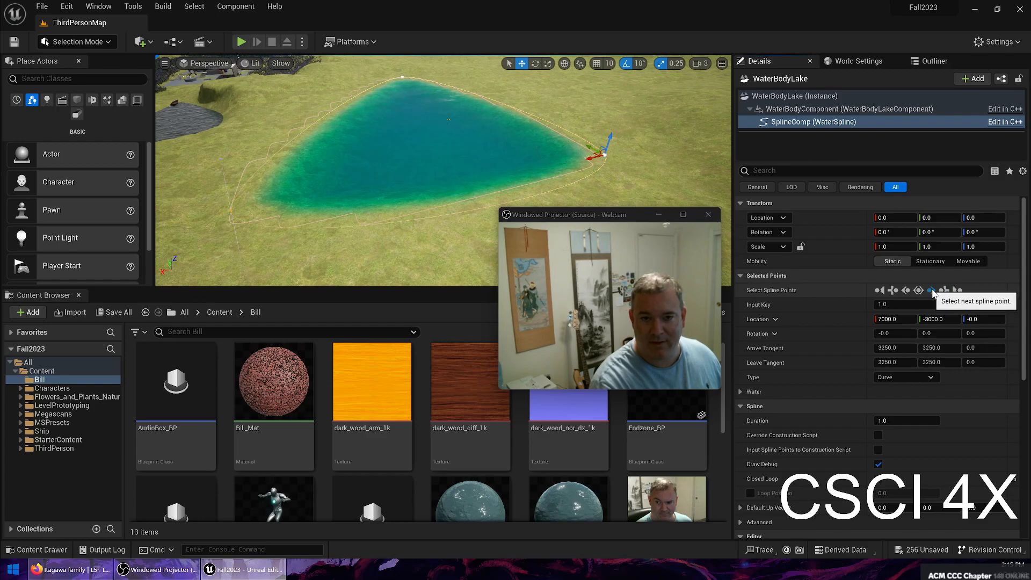
left_click(932, 291)
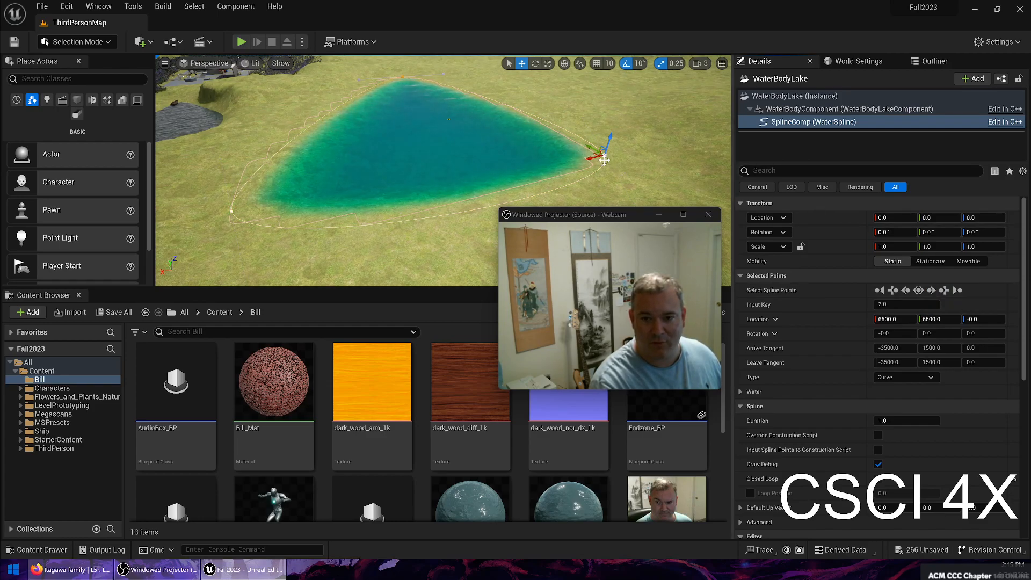
left_click(932, 292)
left_click(932, 291)
left_click(932, 290)
left_click(932, 291)
left_click(932, 290)
left_click(933, 292)
left_click(933, 292)
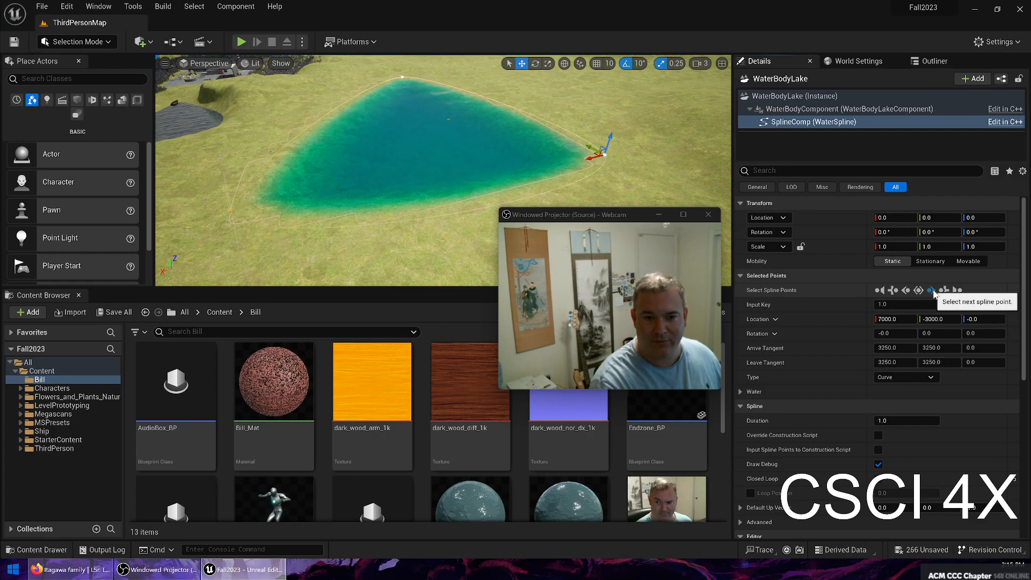
Step: Add the previous spline point to the selection, try moving the selected points together, and undo the move
left_click(892, 290)
left_click_drag(610, 217, 606, 285)
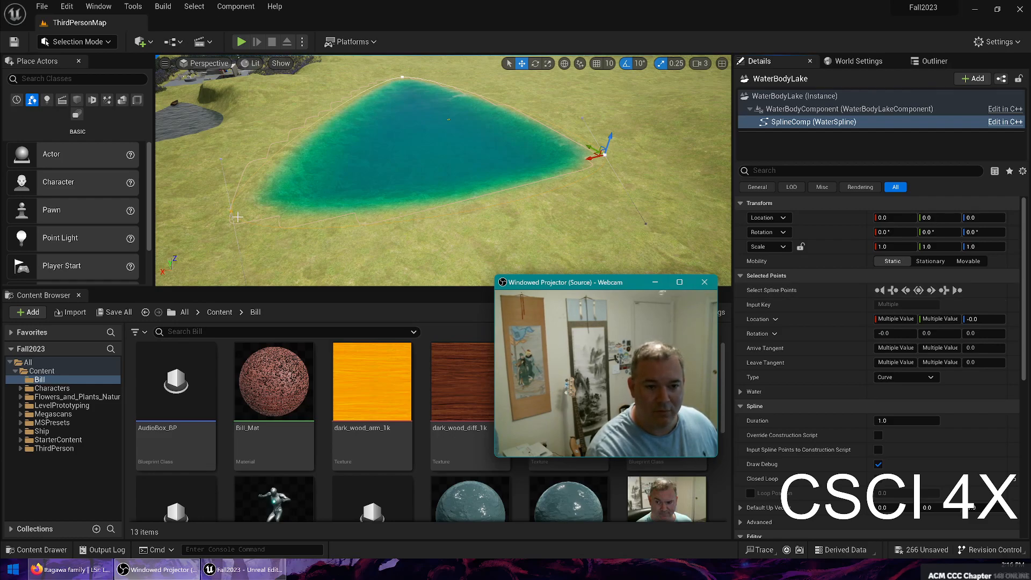
right_click_drag(256, 209, 236, 212)
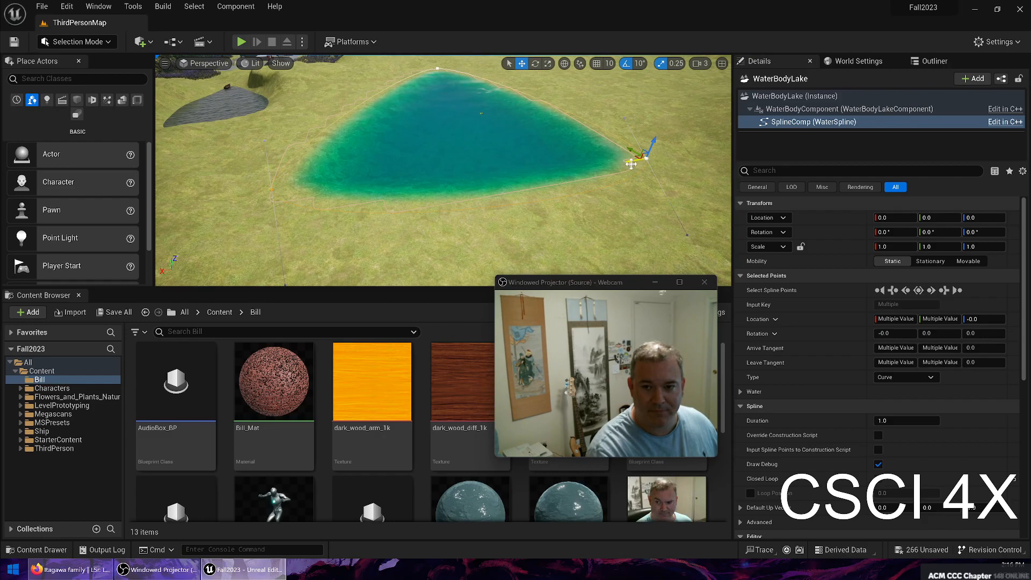
mouse_move(632, 164)
left_mouse_down()
mouse_move(564, 172)
mouse_move(626, 179)
left_mouse_up()
key("ctrl+z")
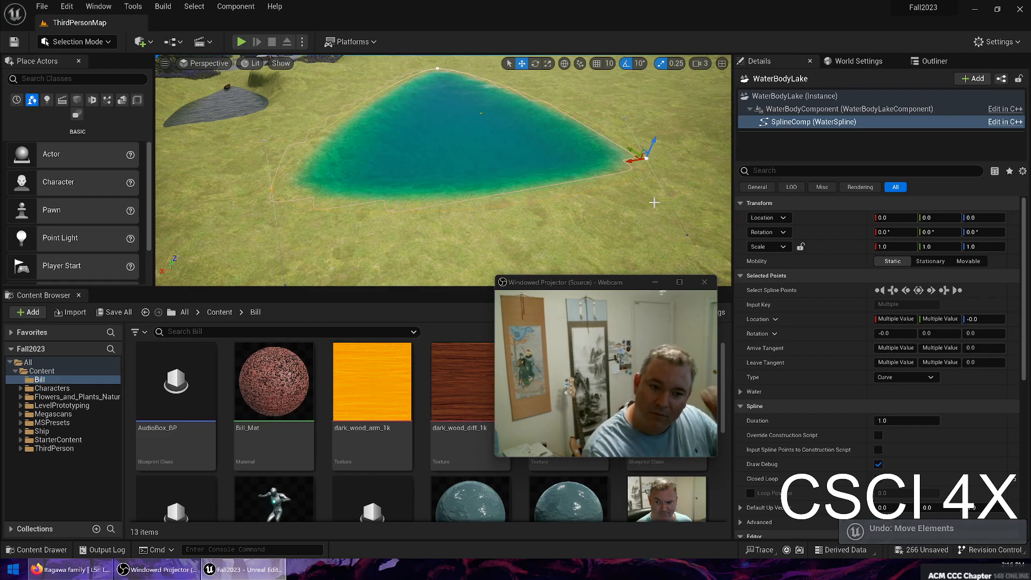
Step: Try moving only the spline point at X 7000, Y -3000, then undo the move
left_click(271, 191)
left_click_drag(259, 192, 256, 212)
key("ctrl+z")
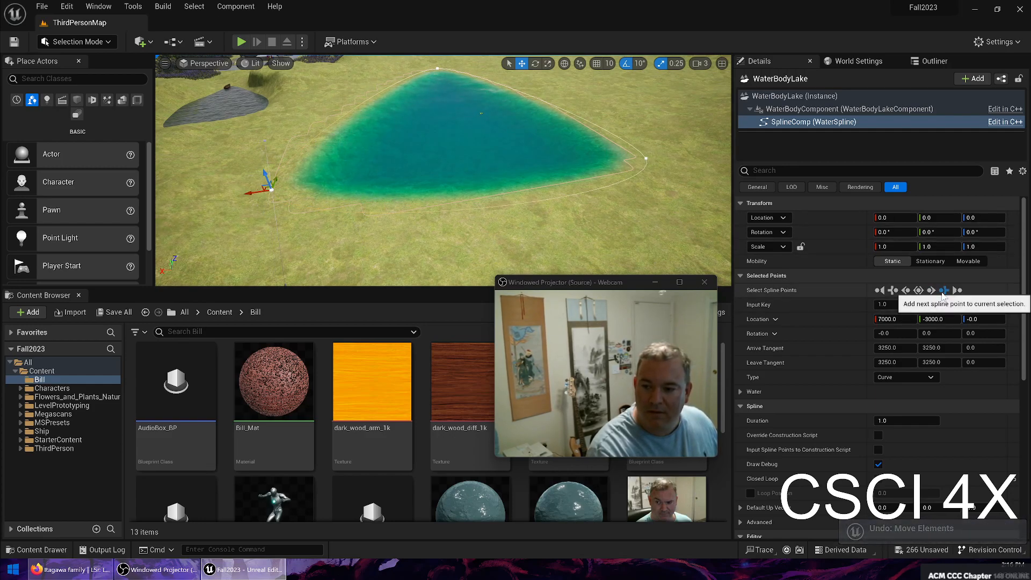
Step: Add the next spline point to the selection, try moving both, then undo the move and the added selection
left_click(942, 292)
mouse_move(422, 74)
left_mouse_down()
mouse_move(397, 76)
mouse_move(424, 76)
left_mouse_up()
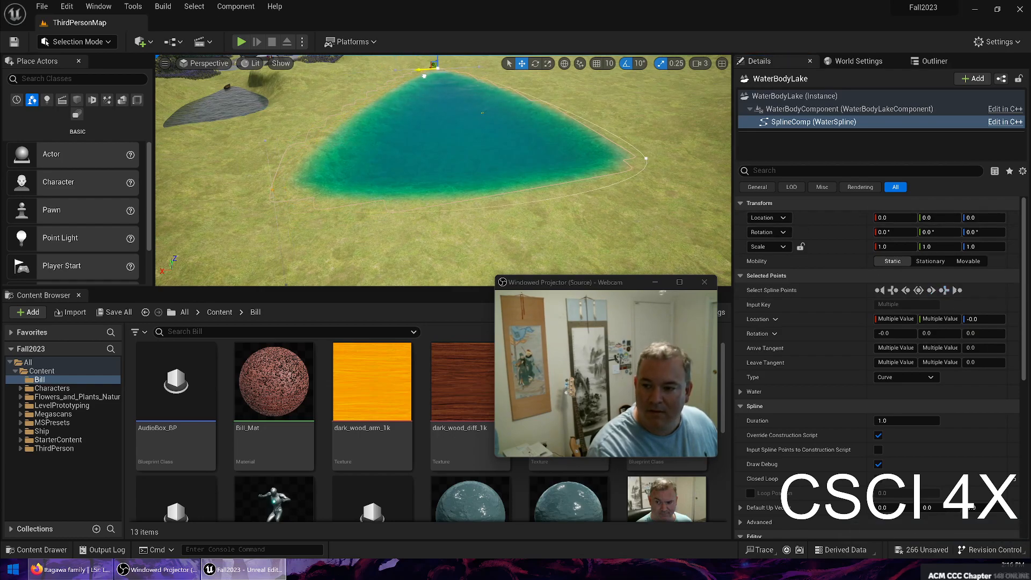
key("ctrl+z")
key("ctrl+z")
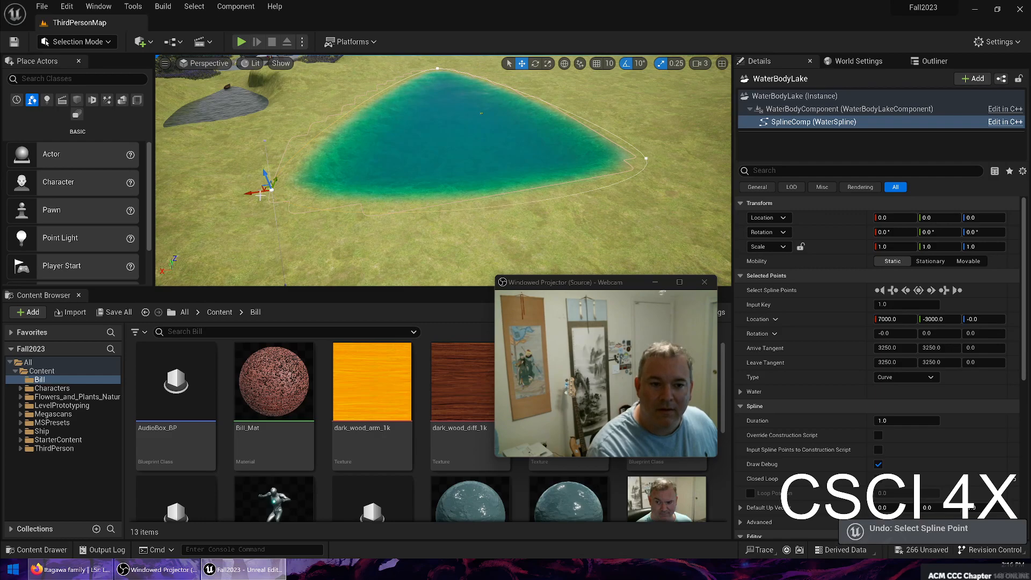
Step: Duplicate two corner spline points to add outline points at about X 3092.8, Y -3542.5 and X 4811.7, Y -646.4
left_click_drag(279, 181, 471, 241)
right_click_drag(368, 182, 492, 108)
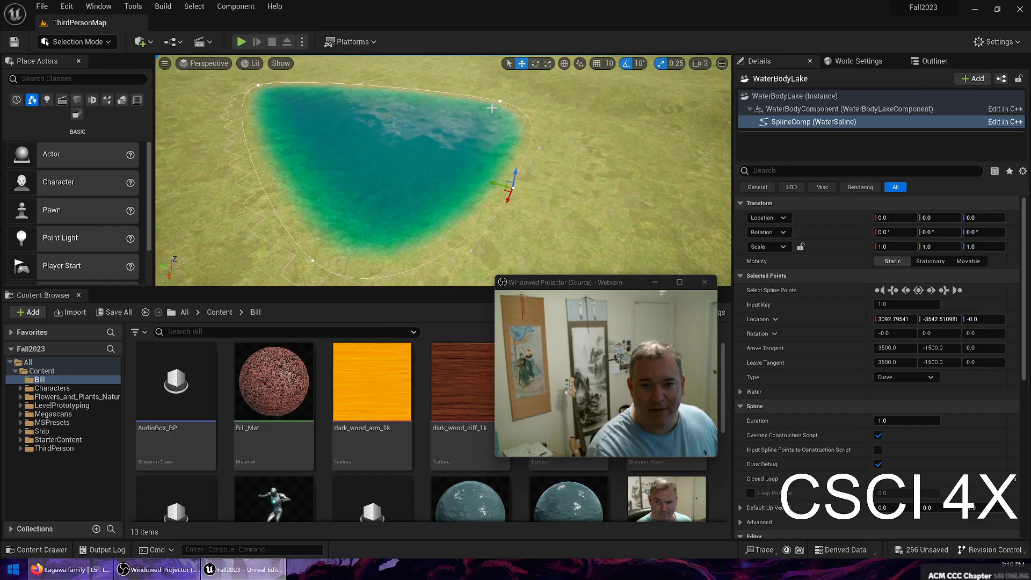
left_click(500, 101)
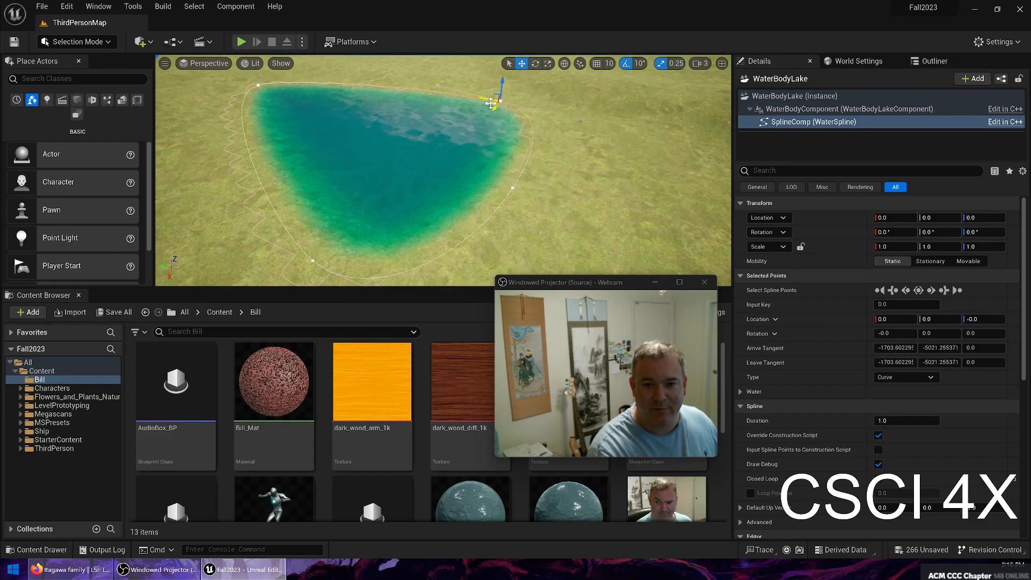
left_click_drag(483, 99, 342, 151, "alt")
right_click_drag(340, 133, 375, 132)
left_click_drag(309, 150, 346, 158)
Step: Move the spline point with input key 3 to about X 7512.9, Y 1177.9
left_click(212, 93)
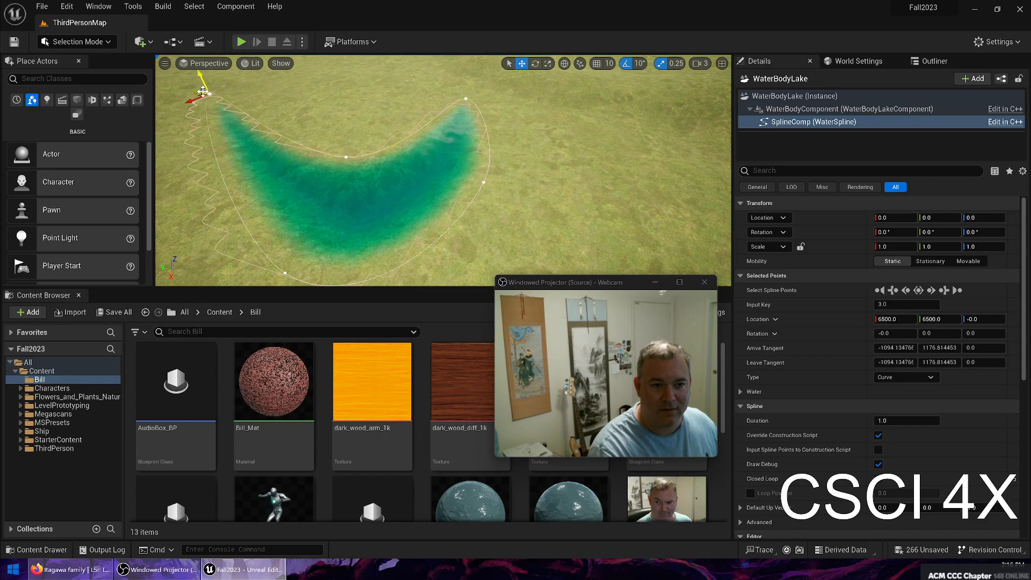
left_click_drag(208, 97, 285, 206)
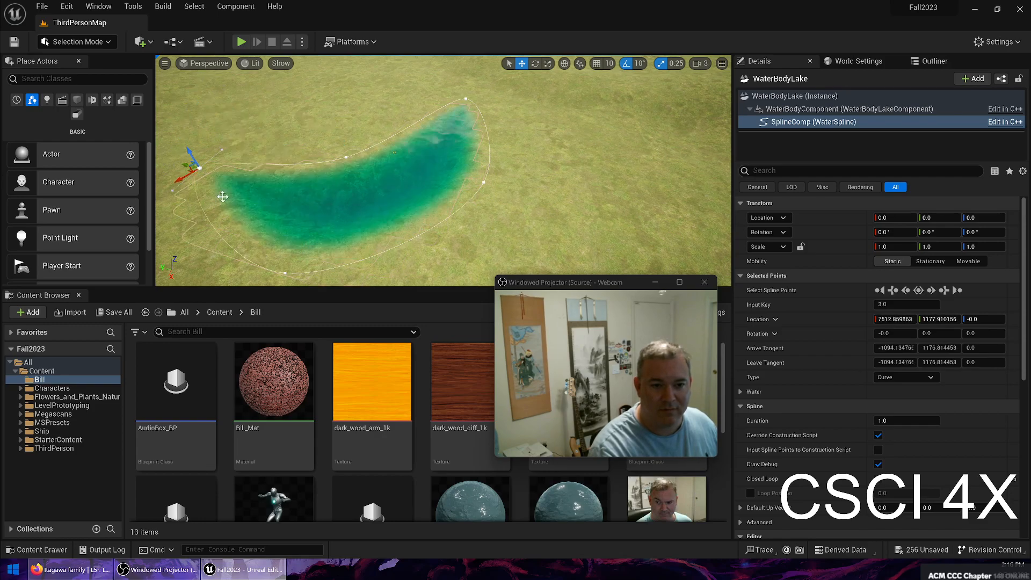
Step: Pull the tangent handle of the spline point with input key 4 to a custom tangent of about 347.8, -9156.6
left_click(345, 156)
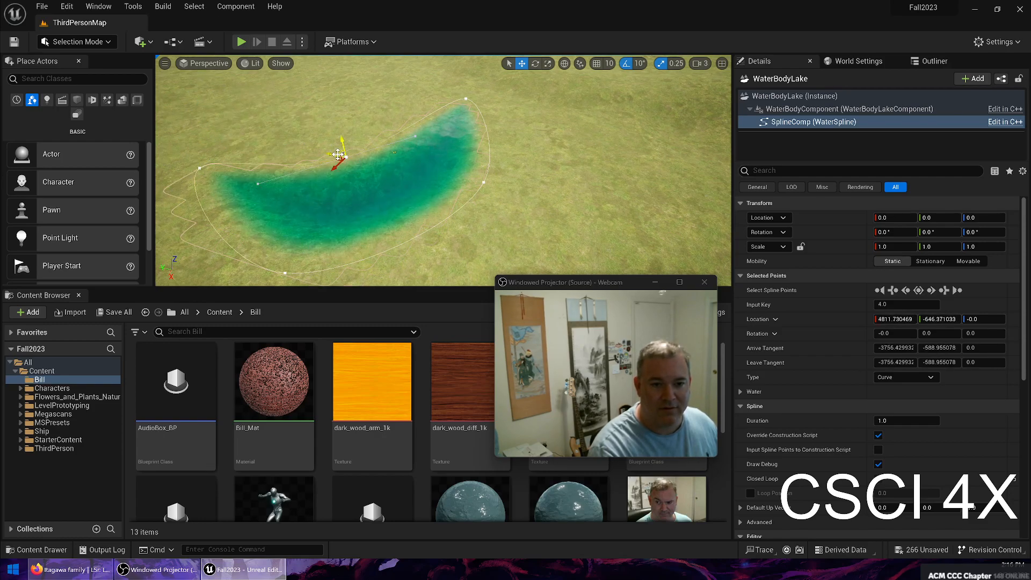
left_click(258, 183)
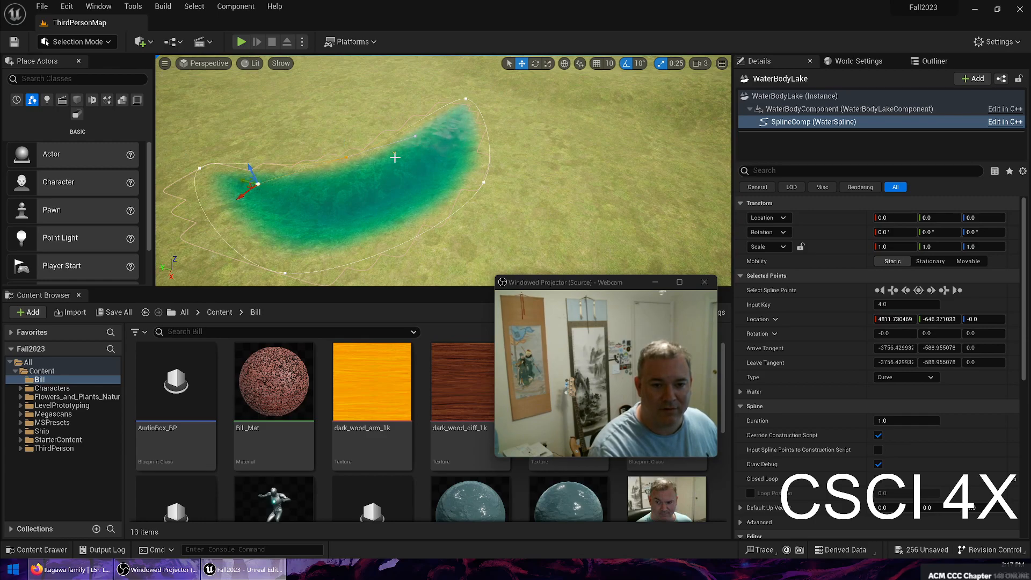
left_click(415, 138)
left_click_drag(405, 144, 320, 246)
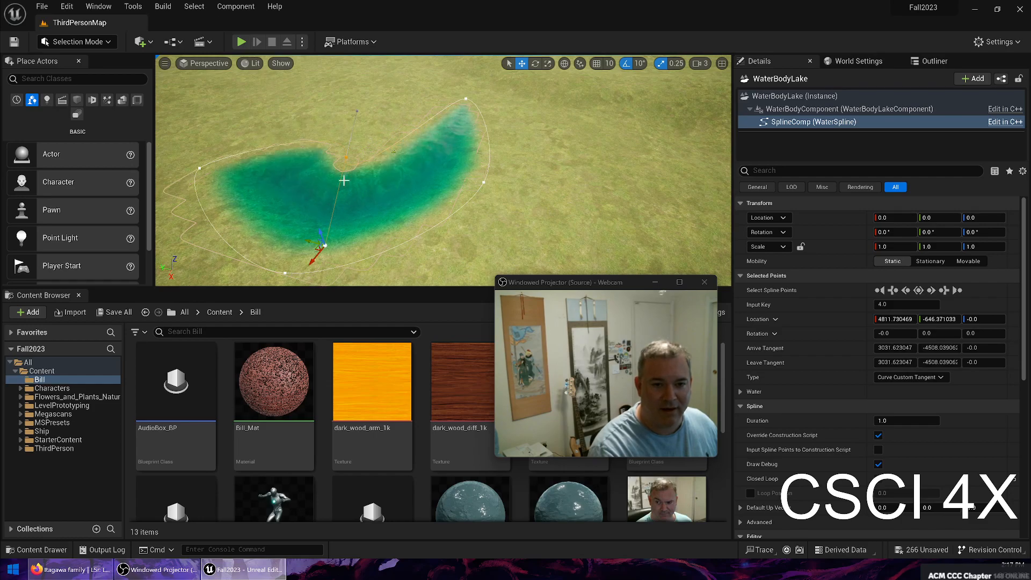
left_click_drag(321, 246, 460, 258)
right_click_drag(363, 196, 430, 188)
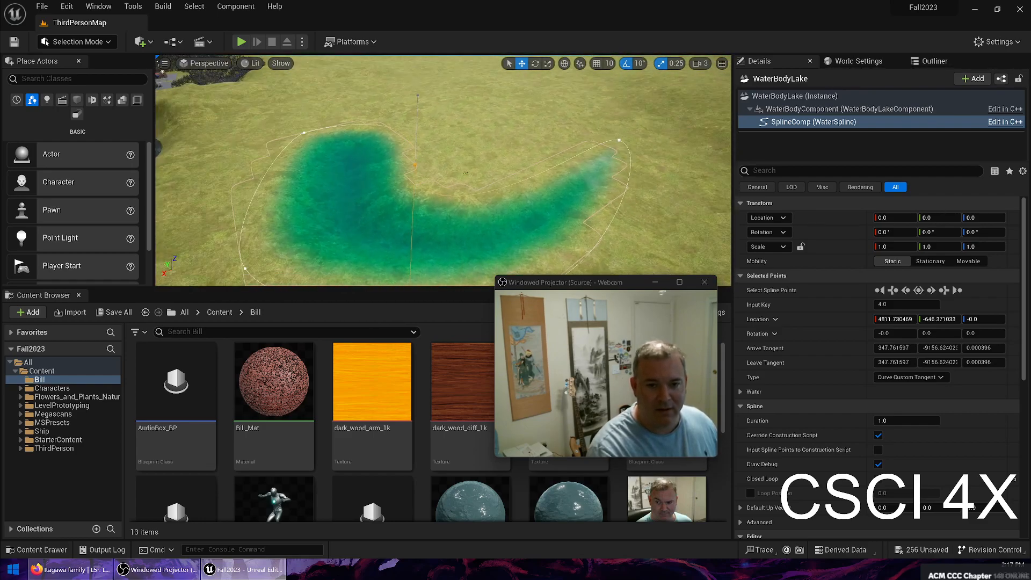
Step: Move the spline point on the lake's inner bend outward to widen the water
left_click_drag(598, 284, 872, 81)
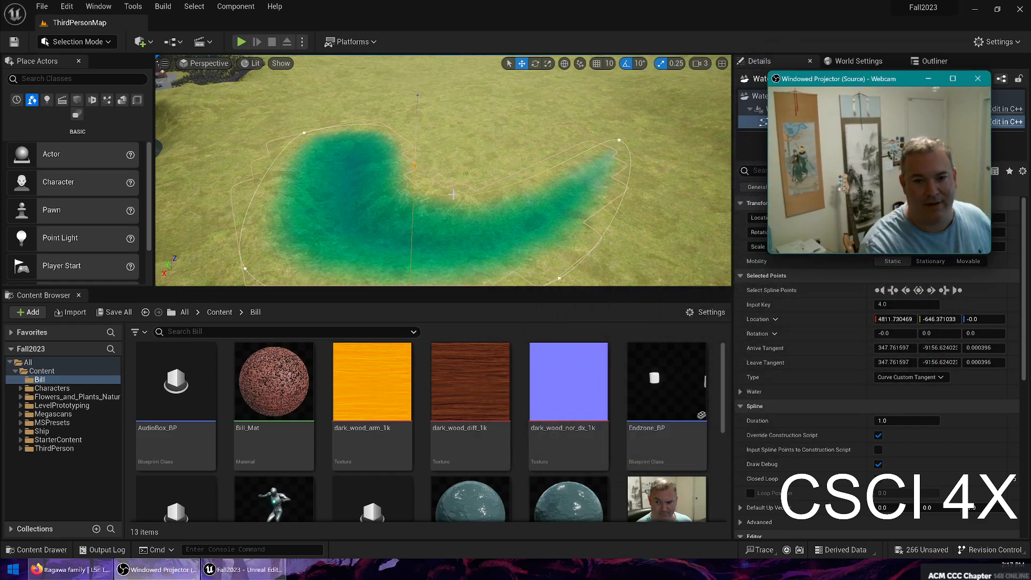
right_click_drag(663, 131, 698, 104)
right_click_drag(435, 197, 460, 180)
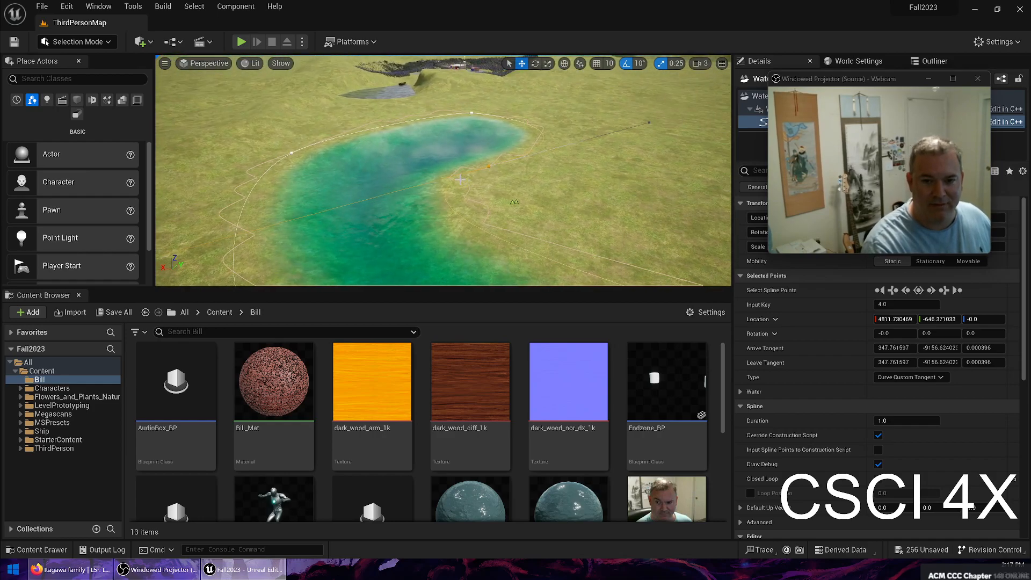
left_click(487, 166)
left_click_drag(477, 165, 580, 186)
Step: Pull the tangent handle of the spline point with input key 3 to a custom tangent of about -293.9, 4035.0
left_click(472, 113)
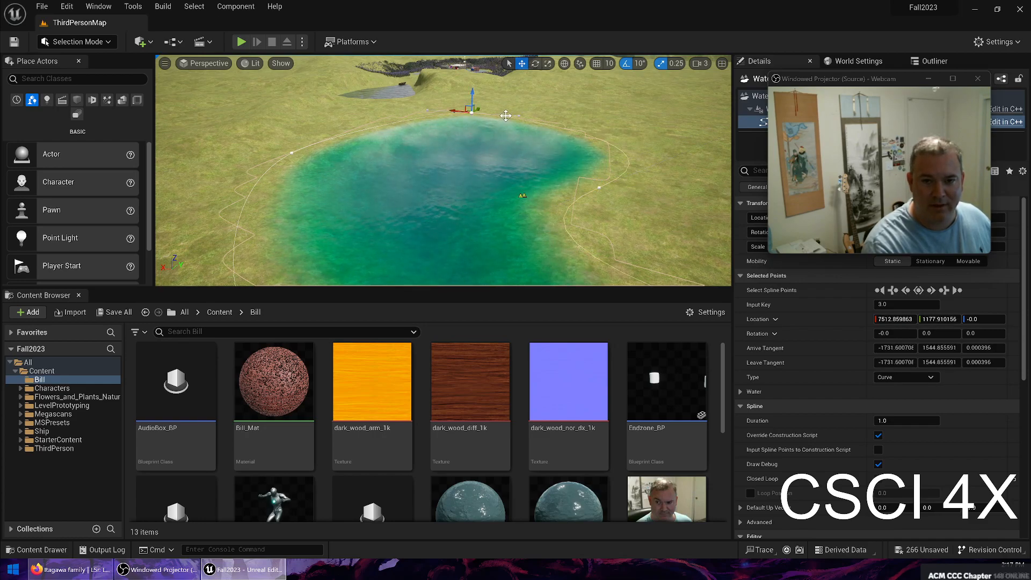
left_click_drag(453, 111, 499, 117)
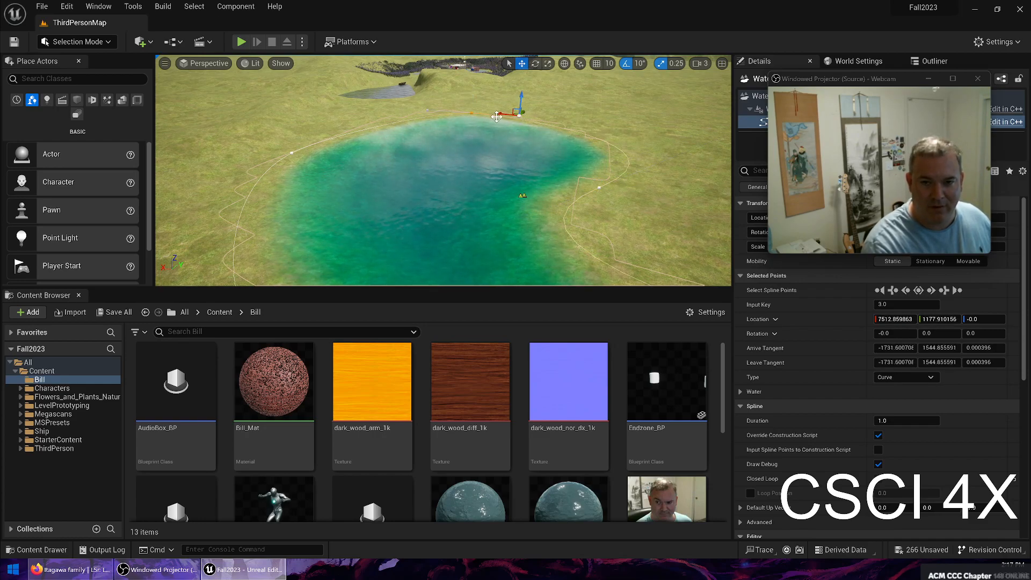
right_click_drag(563, 109, 451, 136)
left_click_drag(445, 154, 587, 129)
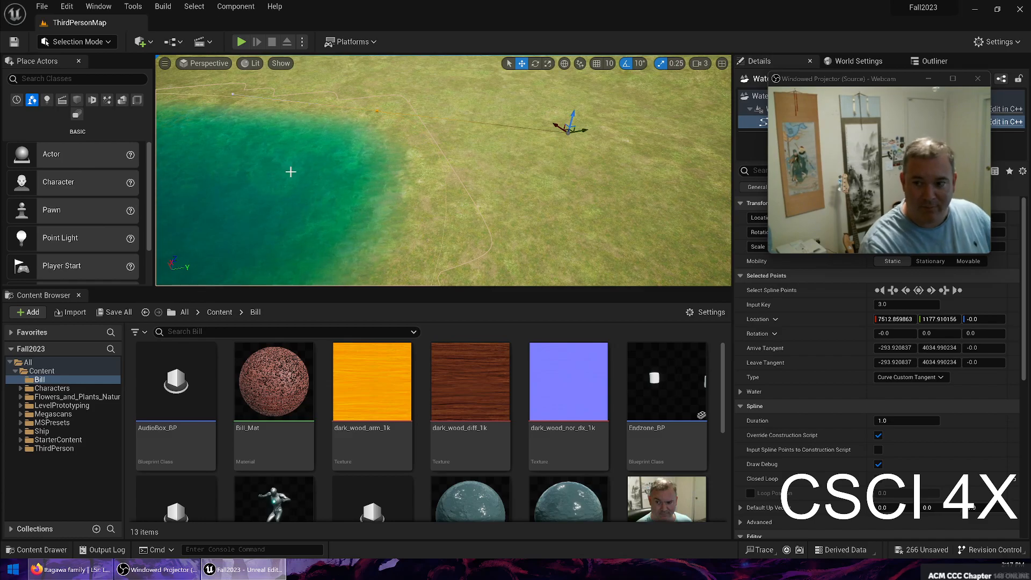
right_click_drag(443, 170, 473, 181)
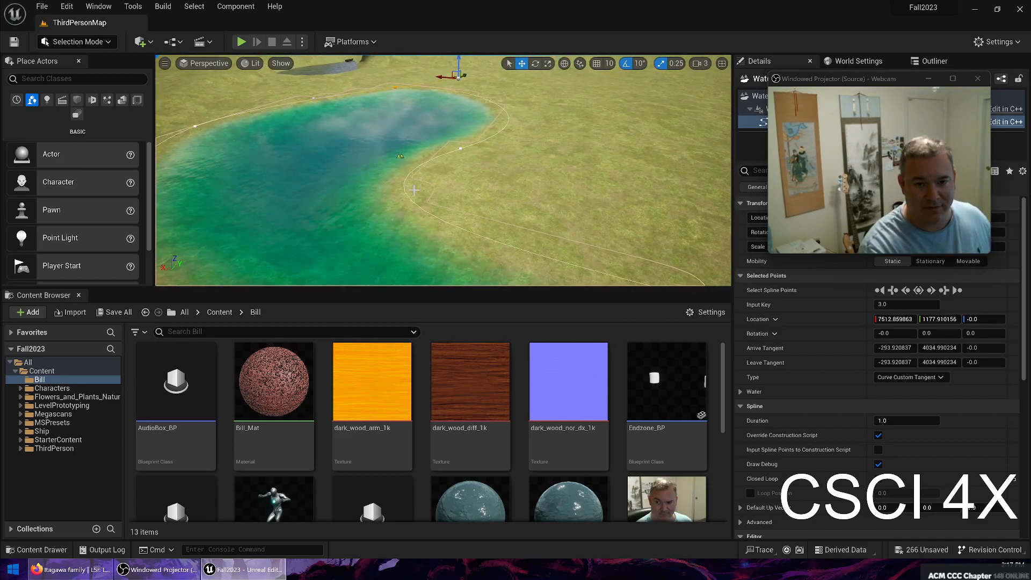
Step: Duplicate the inner bend's spline point and place the new point at about X 2351.5, Y 2667.4
left_click(459, 147)
left_click_drag(469, 139, 649, 231, "alt")
right_click_drag(423, 195, 490, 135)
left_click_drag(500, 147, 263, 82)
right_click_drag(263, 82, 202, 89)
mouse_move(559, 187)
right_mouse_down()
mouse_move(583, 199)
mouse_move(575, 175)
mouse_move(559, 187)
right_mouse_up()
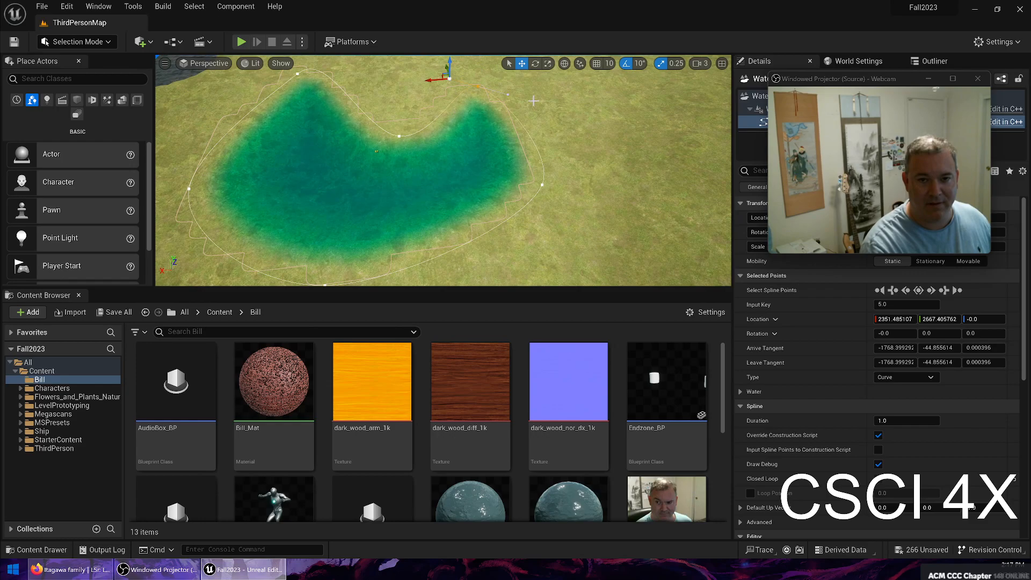
Step: Reshape the curve at the spline point with input key 5 using a custom tangent of about -4430.1, 3303.8
left_click_drag(431, 78, 602, 95)
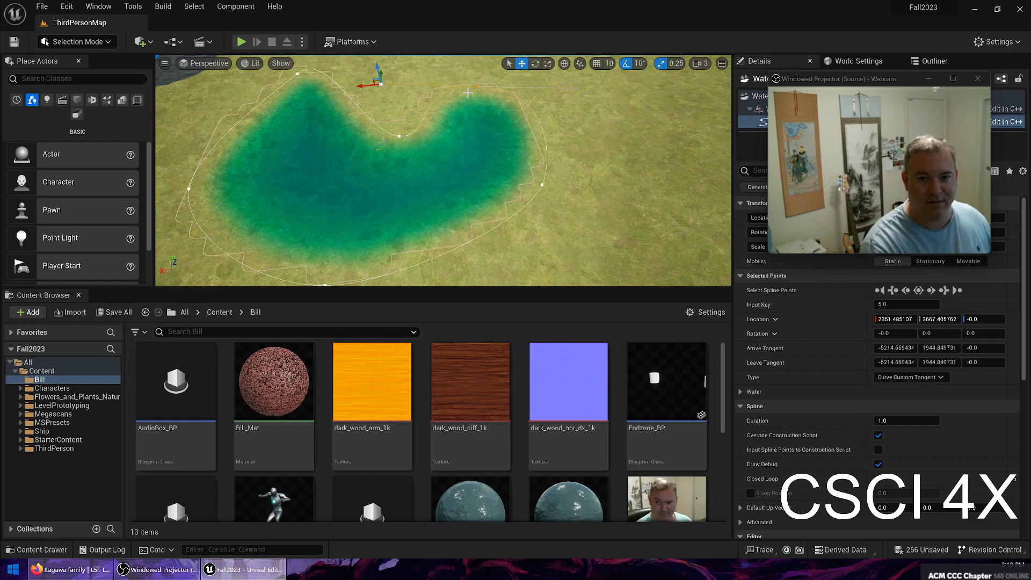
right_click_drag(377, 70, 332, 156)
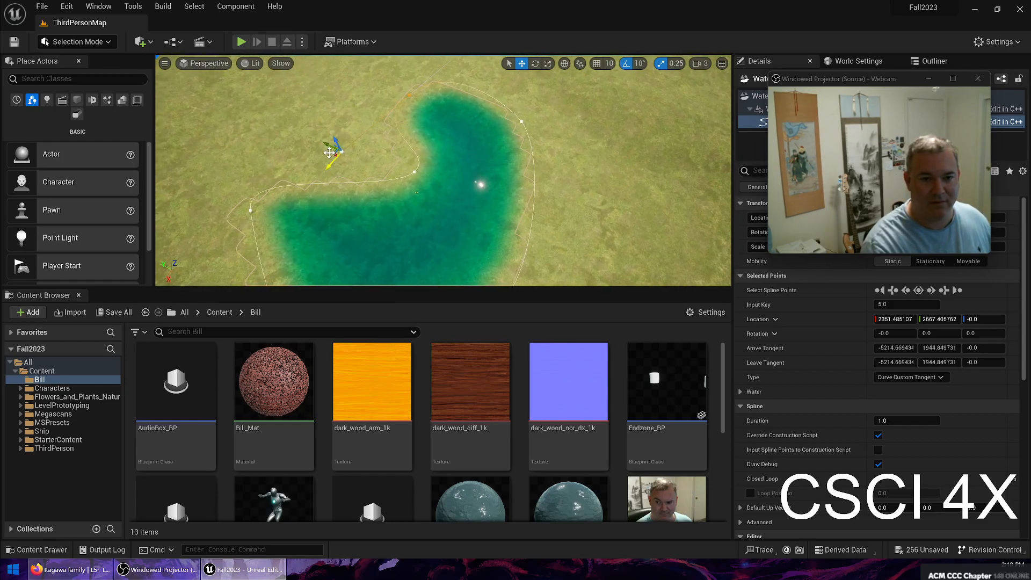
left_click_drag(325, 147, 349, 158)
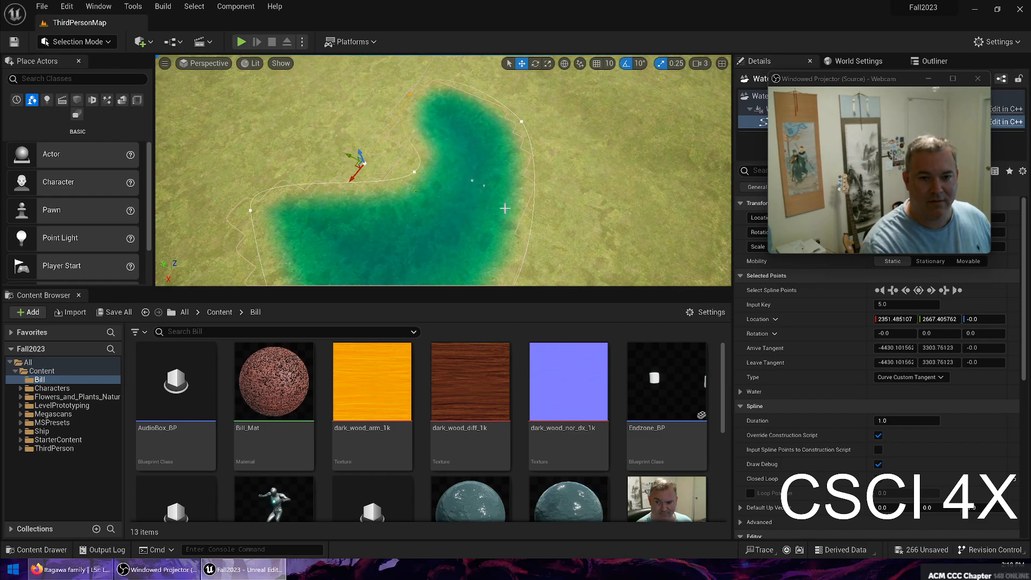
Step: Deselect the lake and examine its reshaped outline up close and from farther away
key("Escape")
right_click_drag(529, 208, 407, 169)
mouse_move(459, 240)
right_mouse_down()
mouse_move(440, 242)
mouse_move(459, 239)
right_mouse_up()
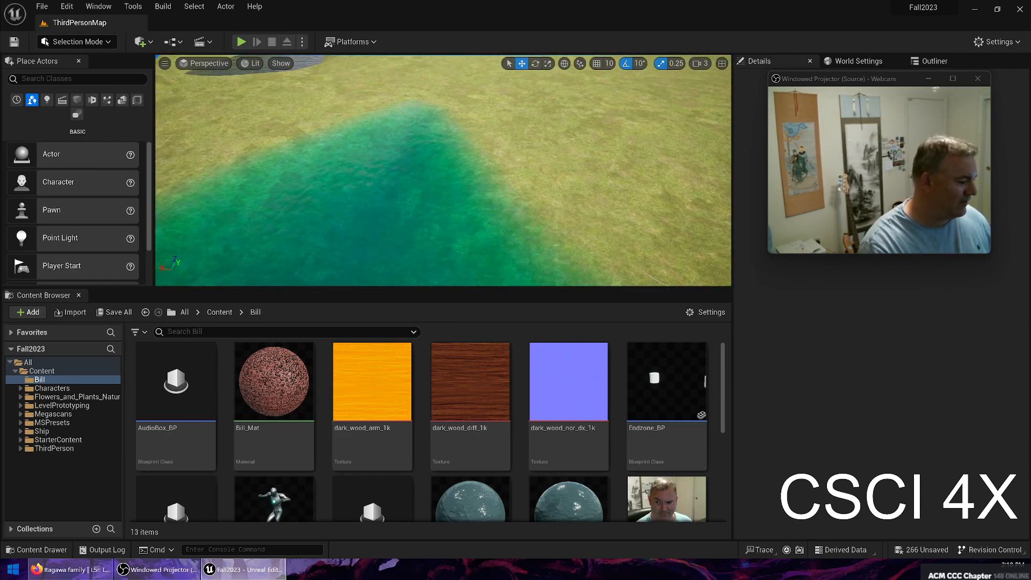
right_click_drag(459, 239, 618, 239)
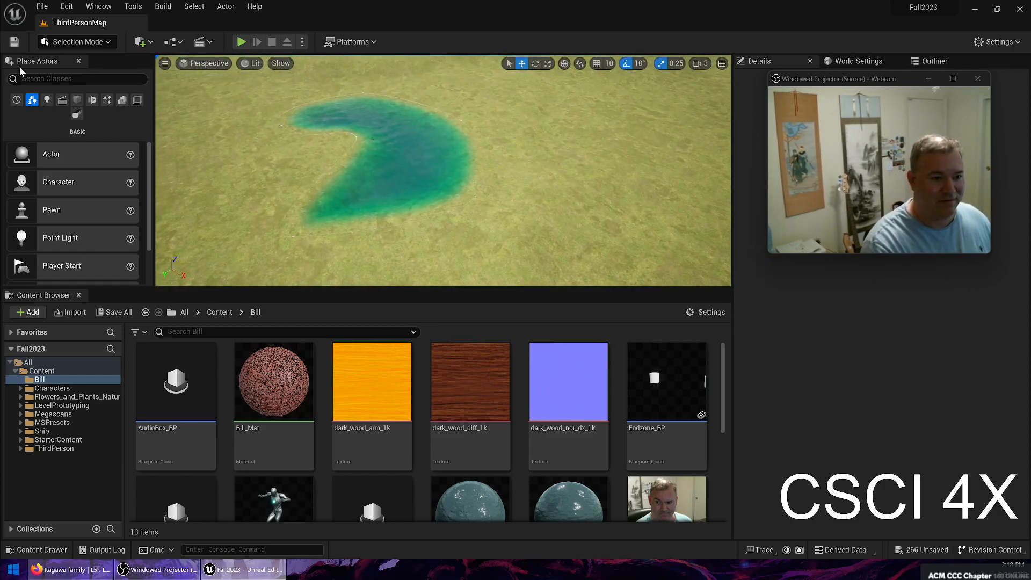
Step: Select the lake and examine its outer-edge spline points with input keys 1 and 2
left_click(397, 158)
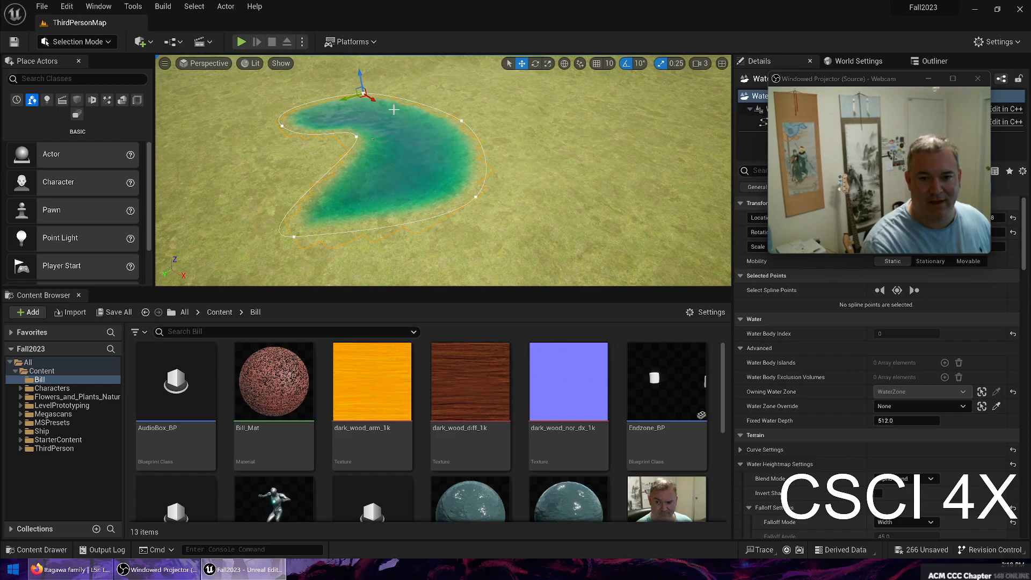
left_click(462, 120)
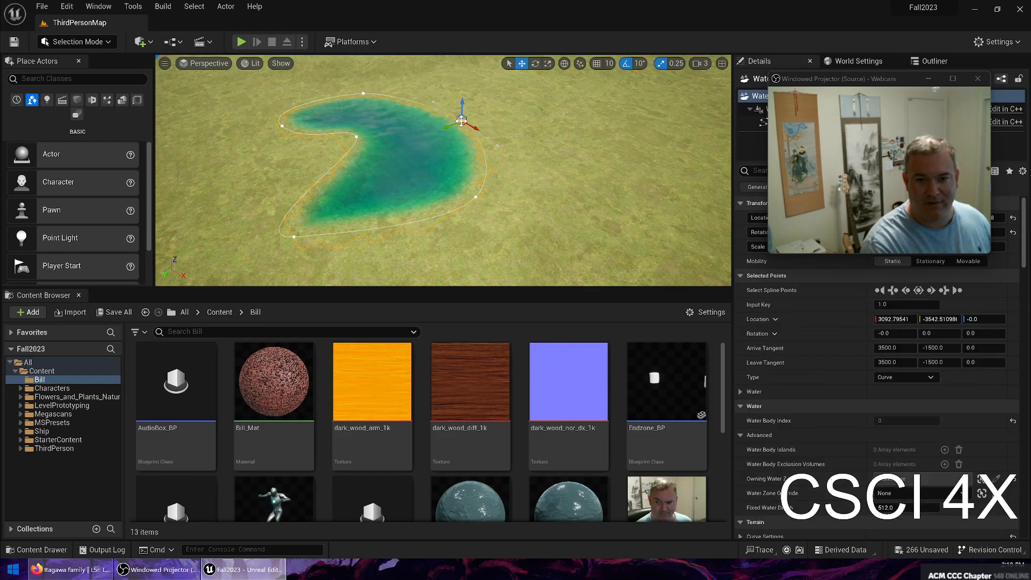
left_click(473, 197)
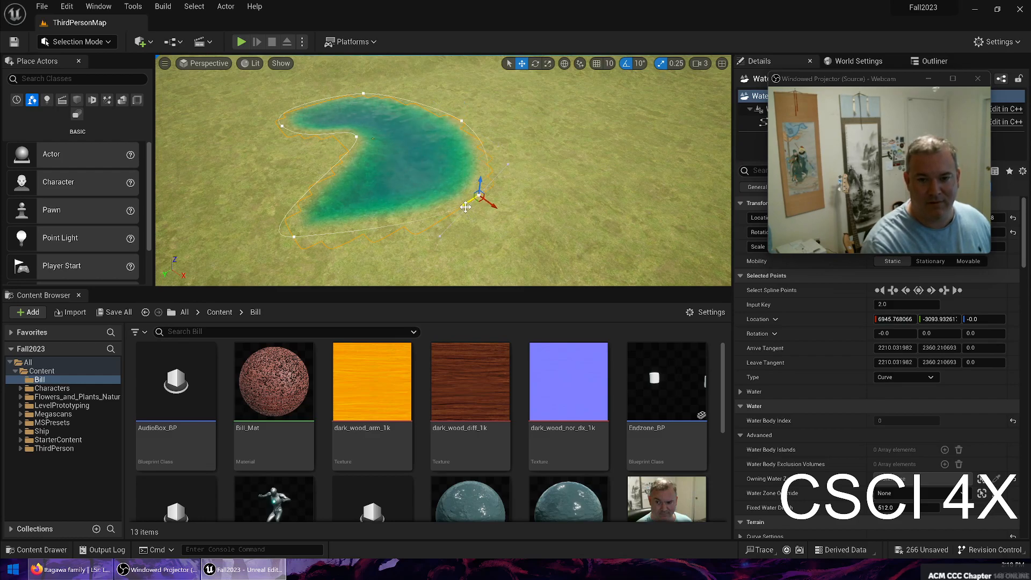
Step: Search the placeable actors for "river" and place a Water Body River in the hilly terrain beyond the lake
right_click_drag(499, 175, 171, 136)
left_click(66, 78)
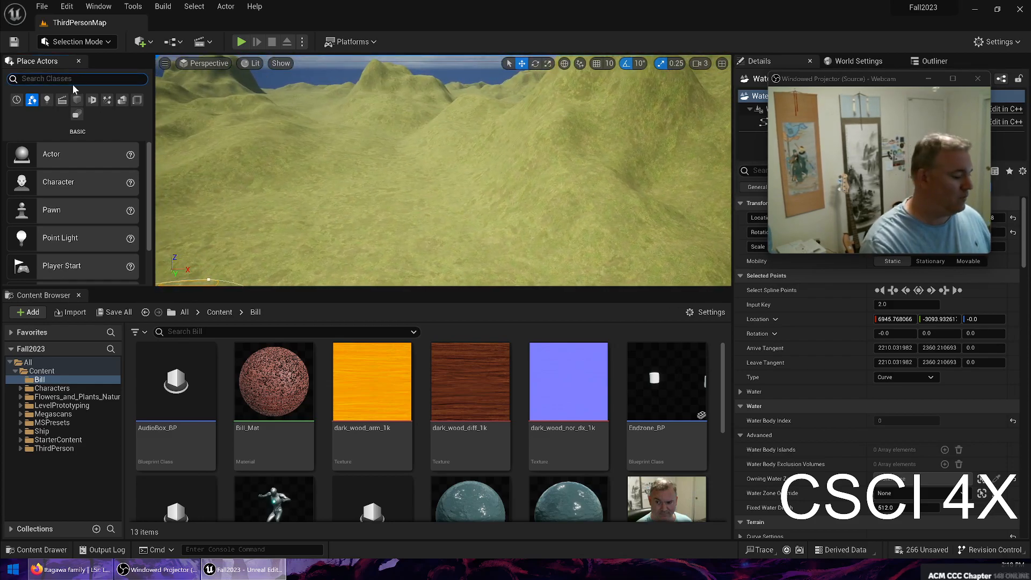
type("river")
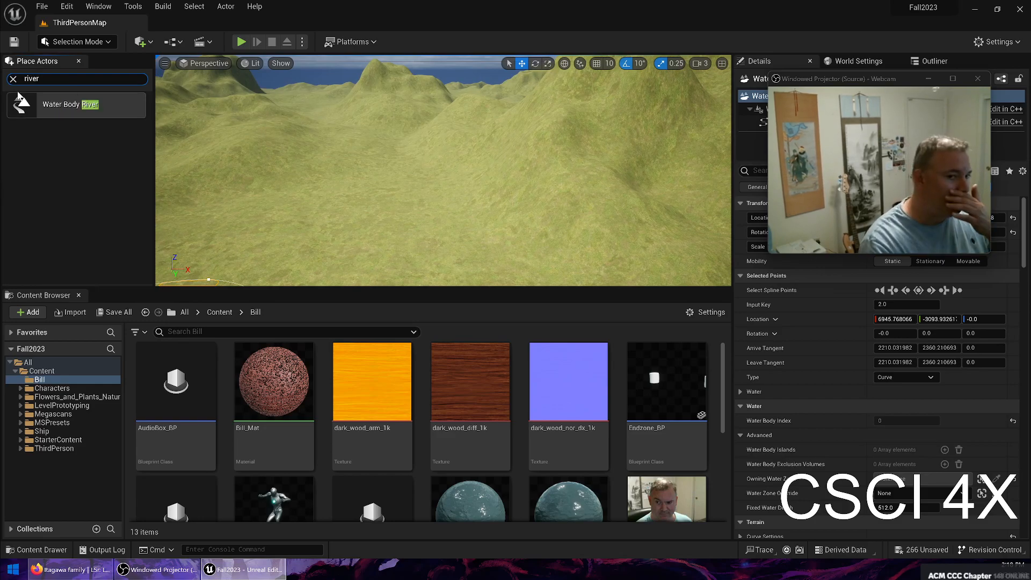
right_click_drag(443, 170, 257, 156)
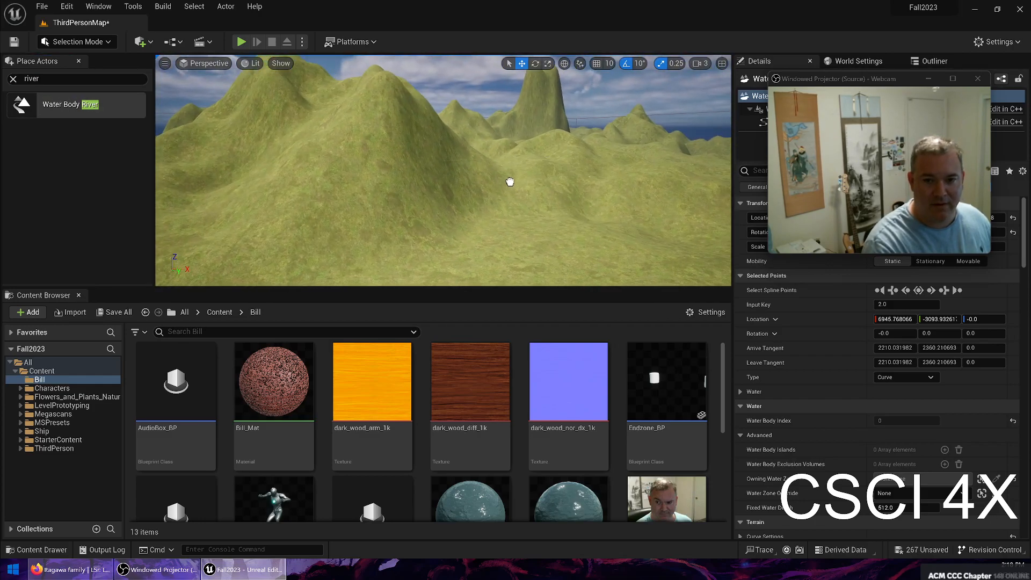
left_click_drag(510, 182, 510, 181)
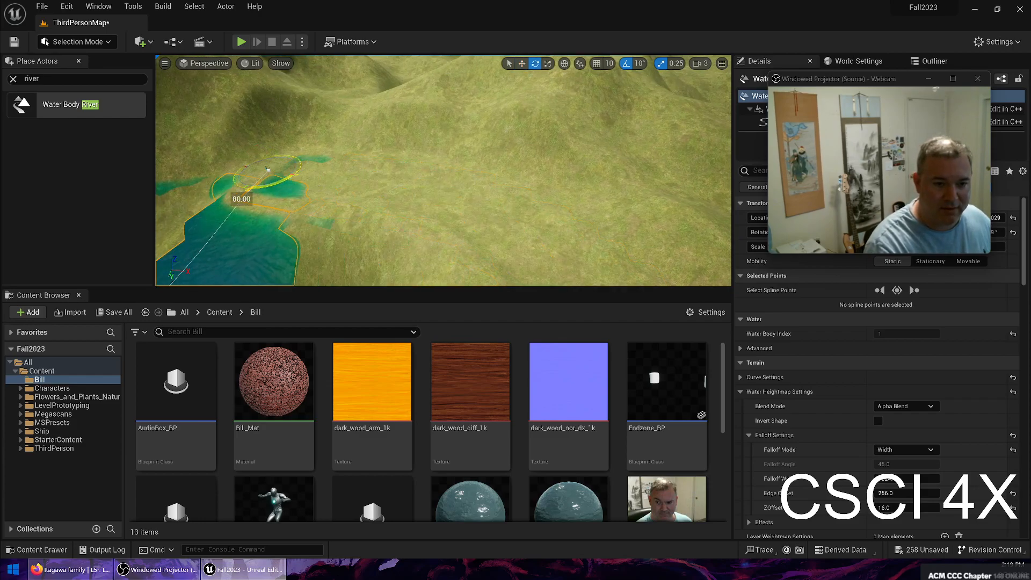
Step: Reposition the river at about X 22728.1, Y -14931.1, Z 1013.1 and rotate it to about 120° around Z
right_click_drag(430, 168, 430, 168)
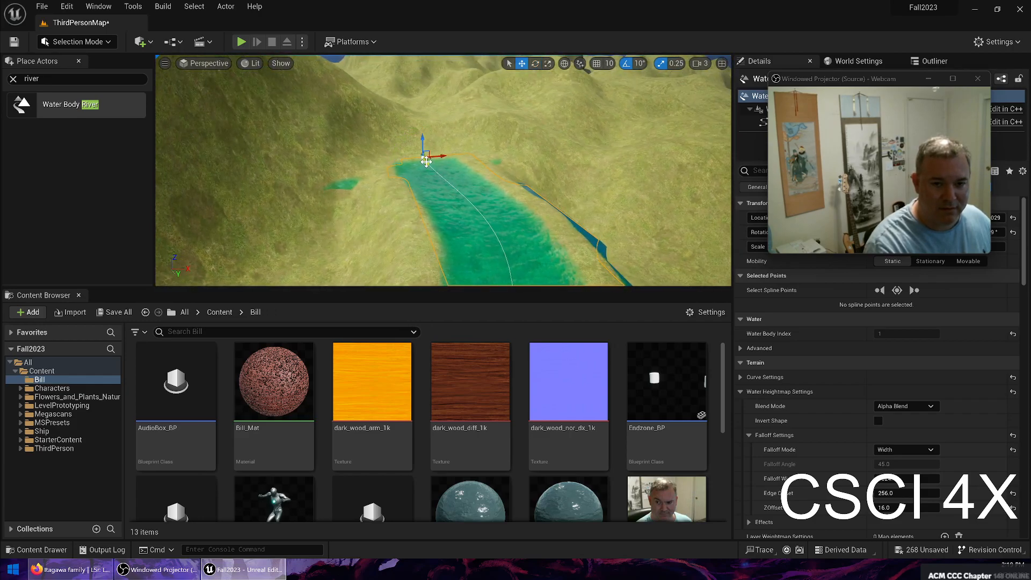
left_click_drag(488, 153, 469, 164)
right_click_drag(469, 165, 469, 165)
right_click_drag(533, 164, 533, 165)
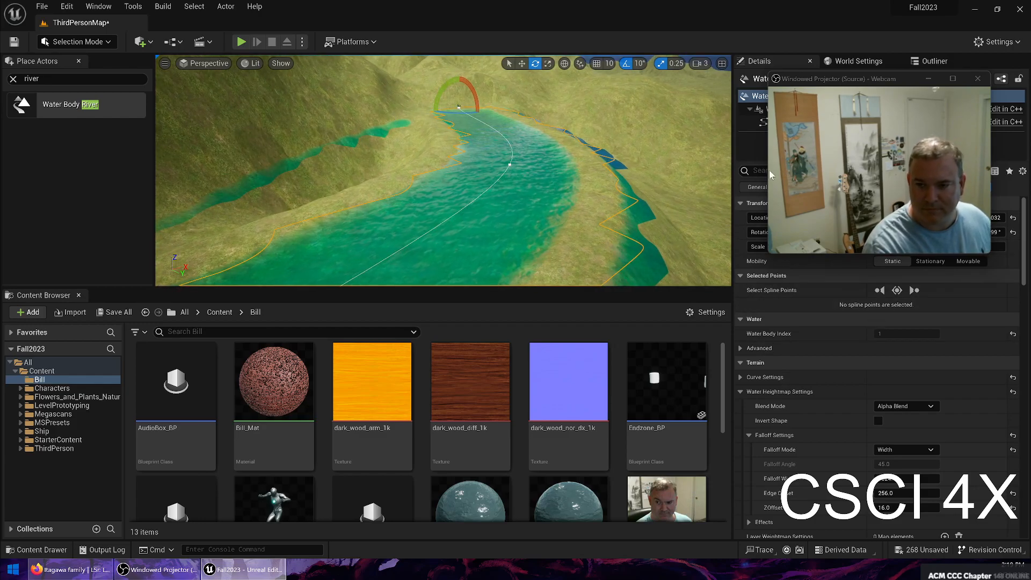
Step: Move the webcam projector window clear of the river's details and select the WaterBodyRiver instance
left_click_drag(820, 93, 604, 237)
left_click(808, 104)
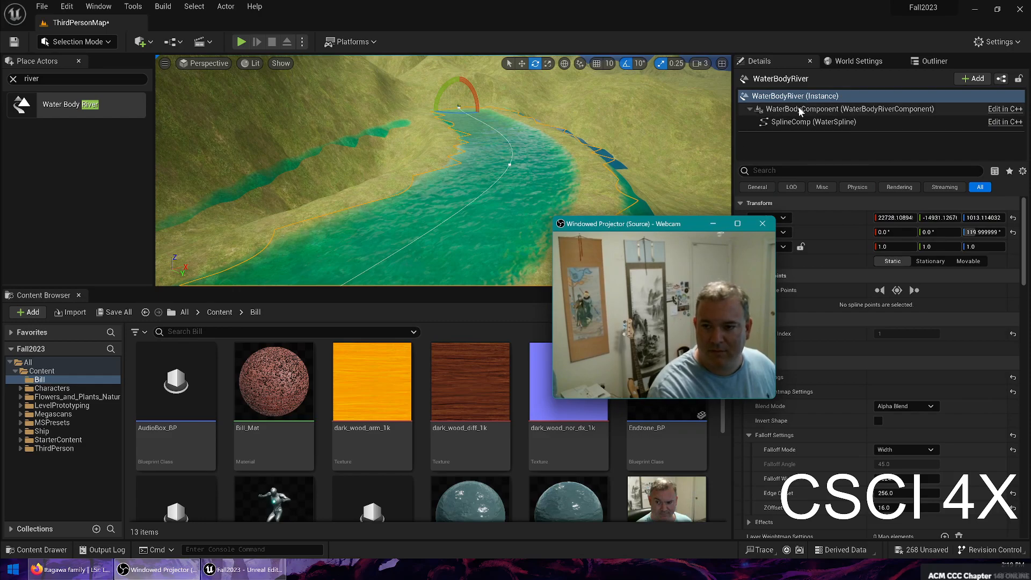
left_click(795, 97)
left_click_drag(666, 228, 504, 199)
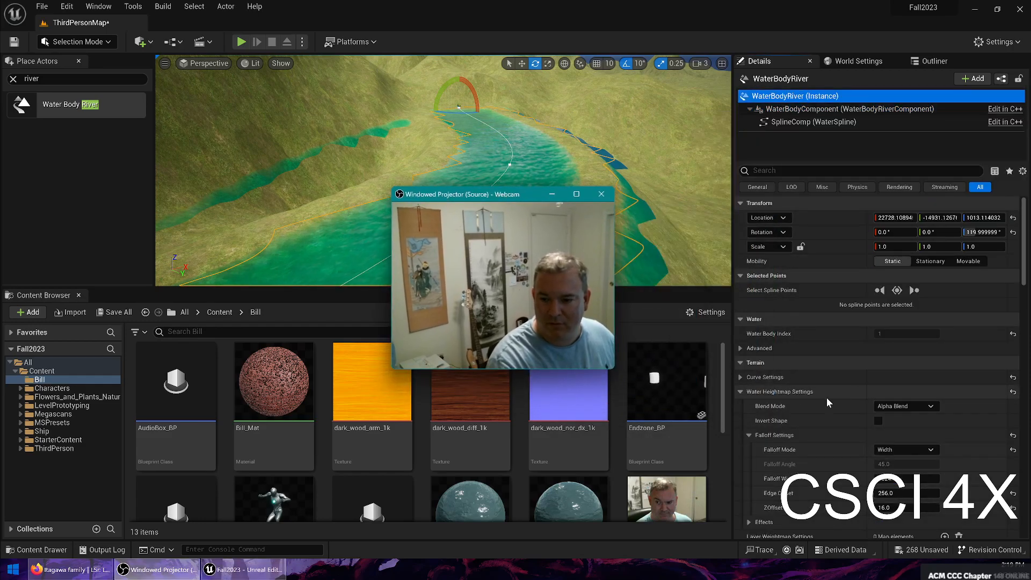
Step: Try the Angle falloff mode on the river and return it to Width
left_click(883, 453)
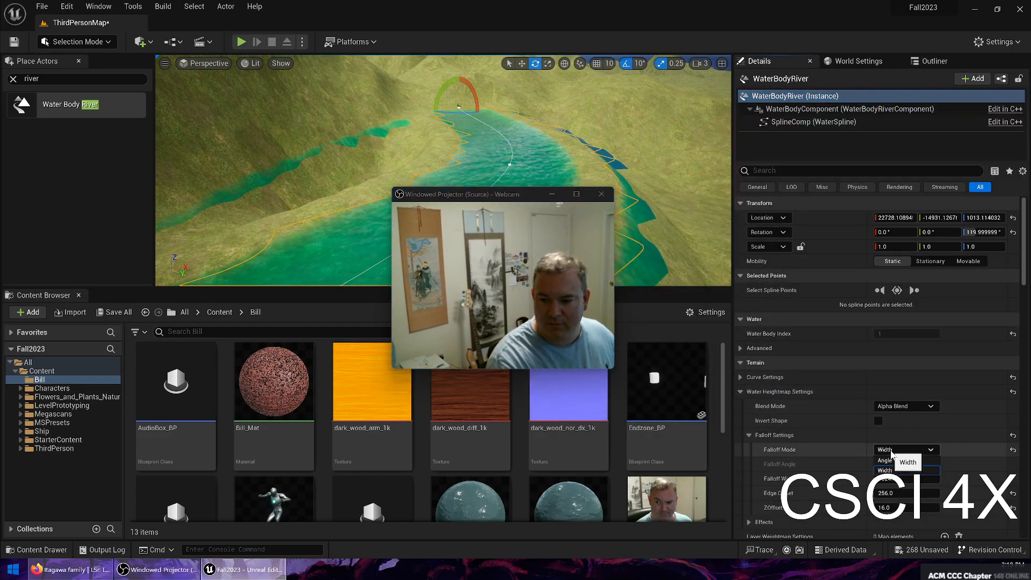
left_click(905, 452)
left_click(905, 451)
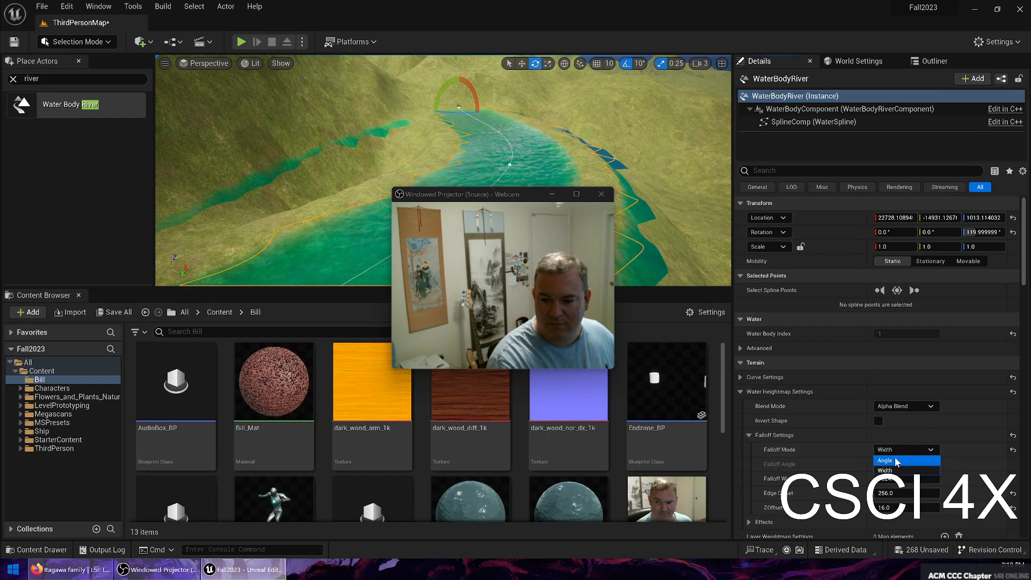
left_click(892, 456)
left_click(898, 453)
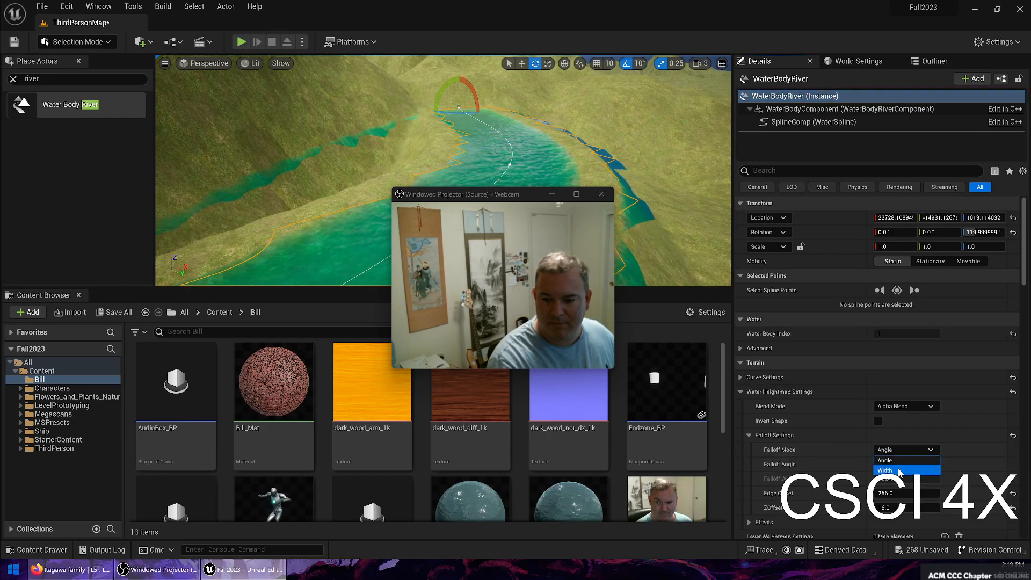
left_click(898, 466)
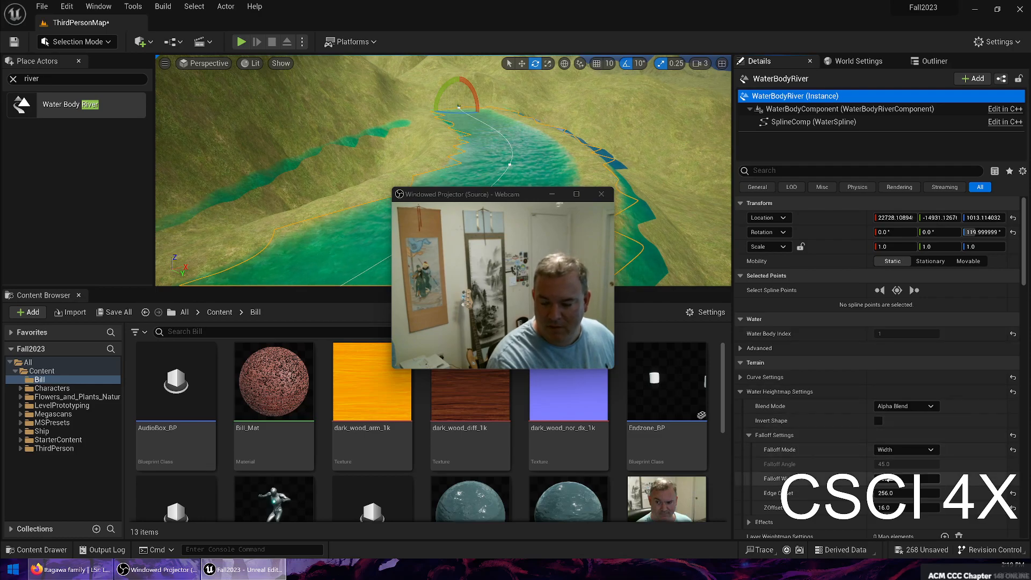
Step: Compare the Min, Max and Additive heightmap blend modes on the river and return it to Alpha Blend
left_click(898, 407)
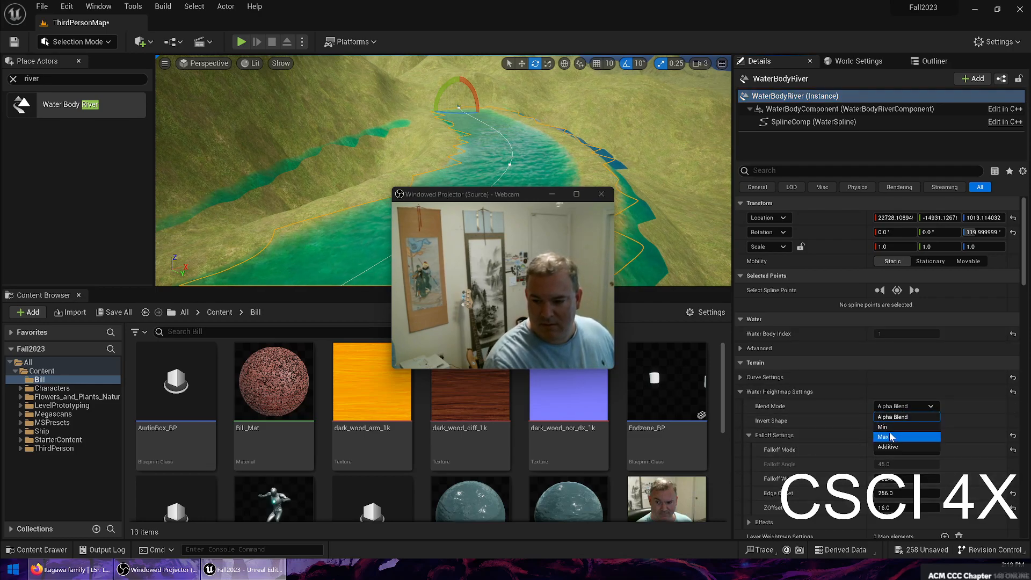
left_click(889, 426)
right_click_drag(559, 155, 322, 172)
left_click(904, 409)
left_click(897, 440)
right_click_drag(376, 134, 419, 159)
left_click(930, 411)
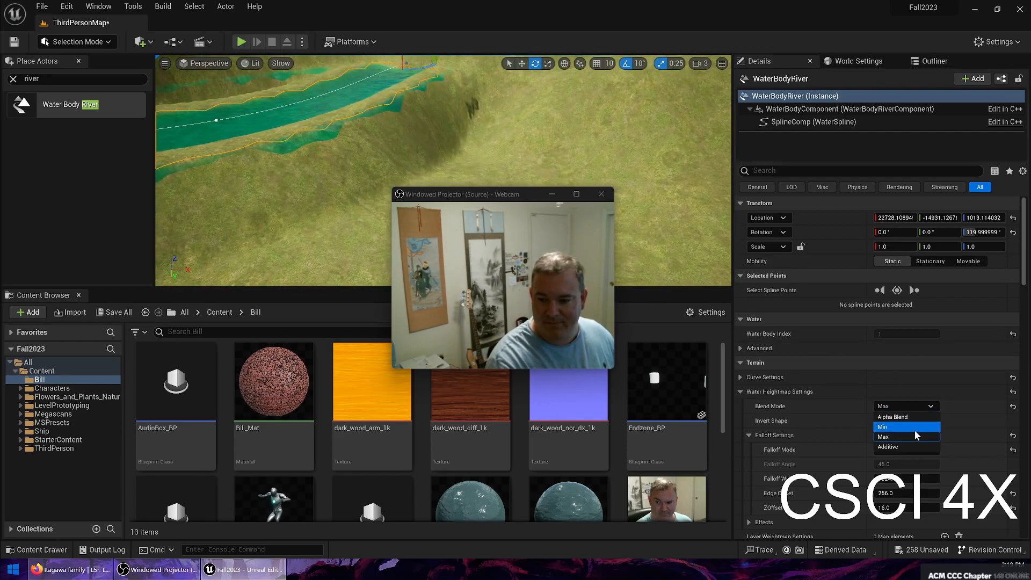
left_click(904, 447)
mouse_move(429, 156)
right_mouse_down()
mouse_move(419, 140)
mouse_move(451, 172)
mouse_move(429, 156)
right_mouse_up()
left_click(907, 406)
left_click(906, 418)
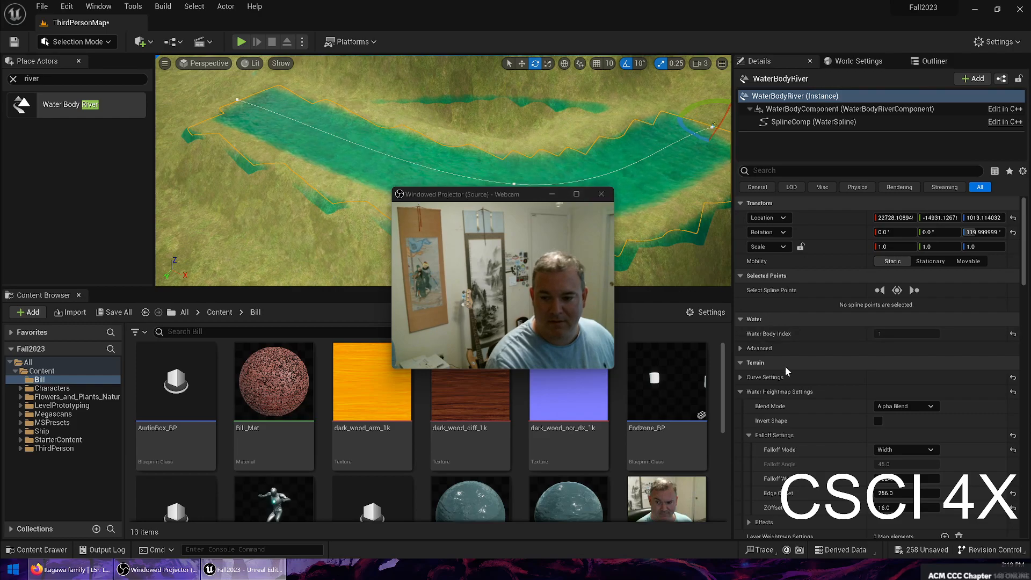
Step: In the river's terrain curve settings, set Channel Depth to 0 and Curve Ramp Width to 1024
left_click(879, 421)
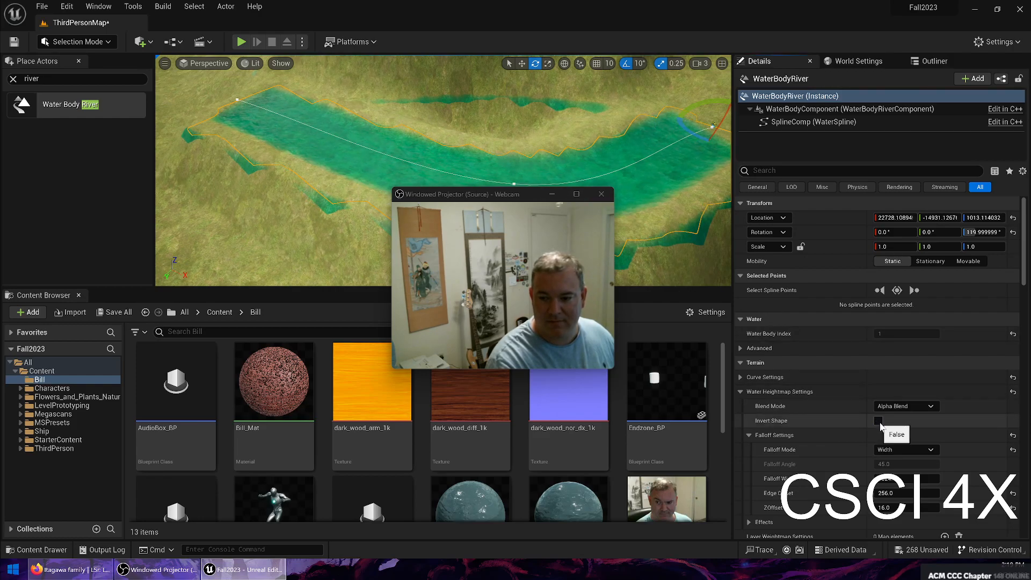
left_click(741, 377)
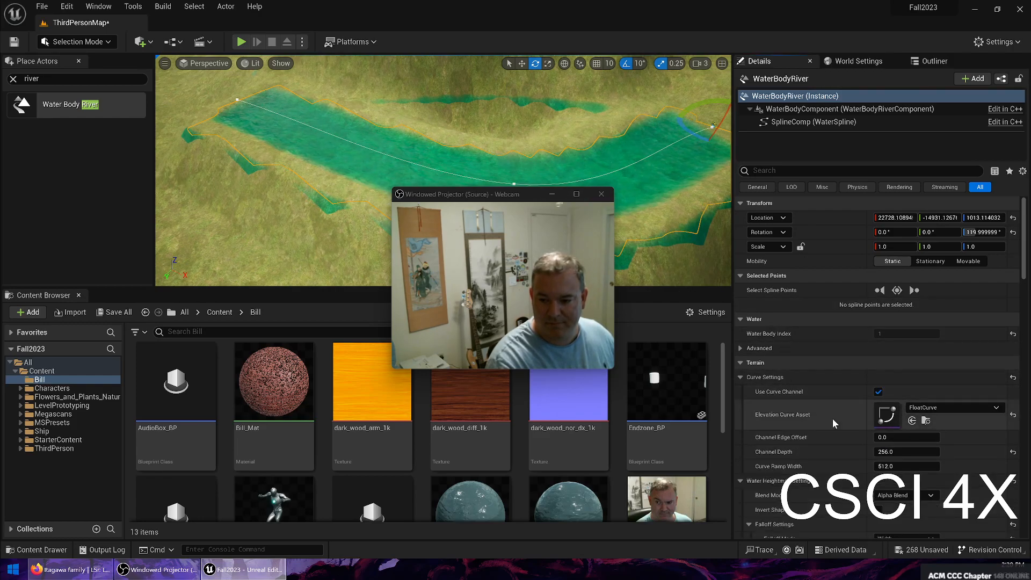
left_click(910, 454)
type("0")
key("Return")
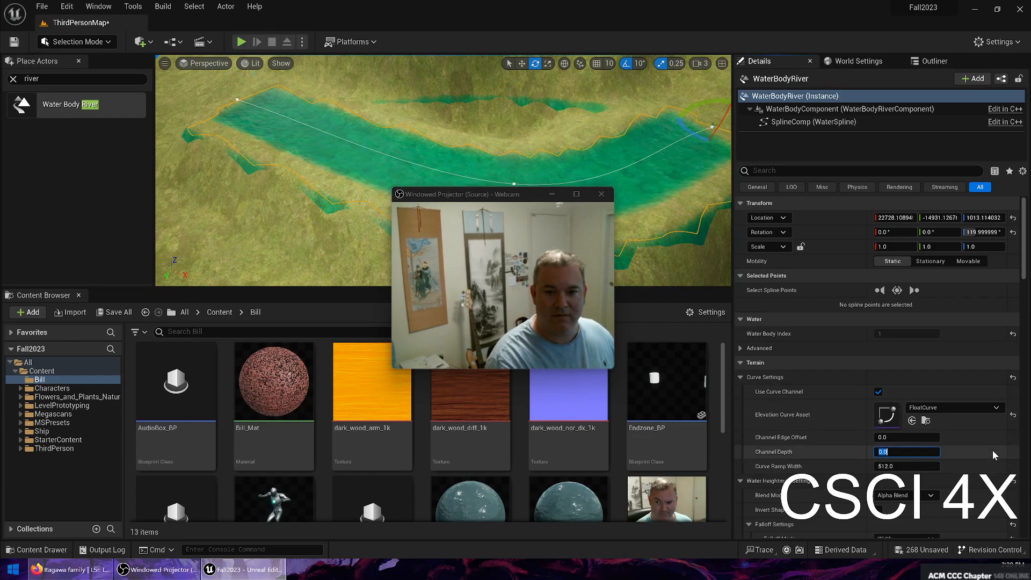
type("0")
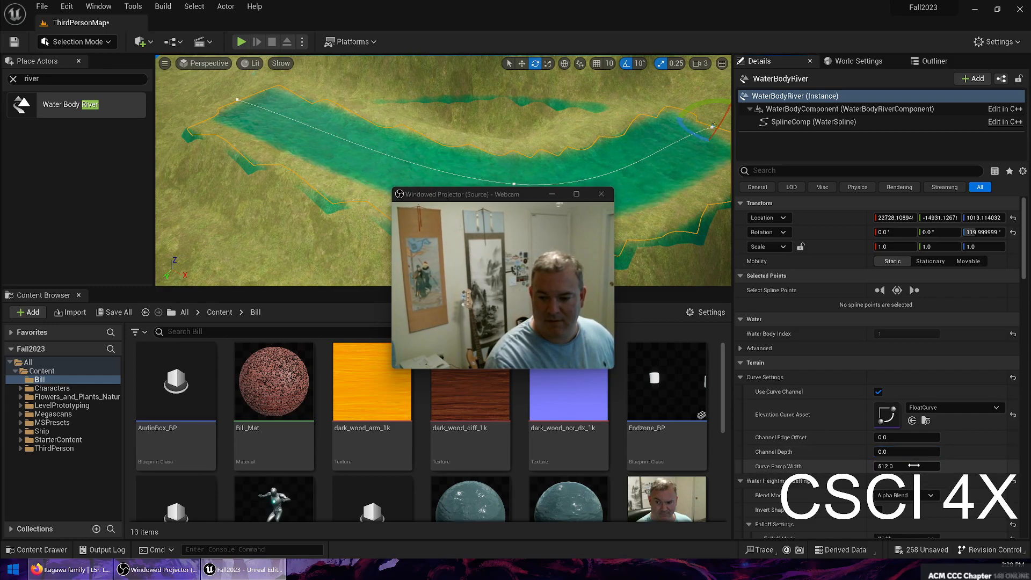
left_click(913, 465)
type("1024")
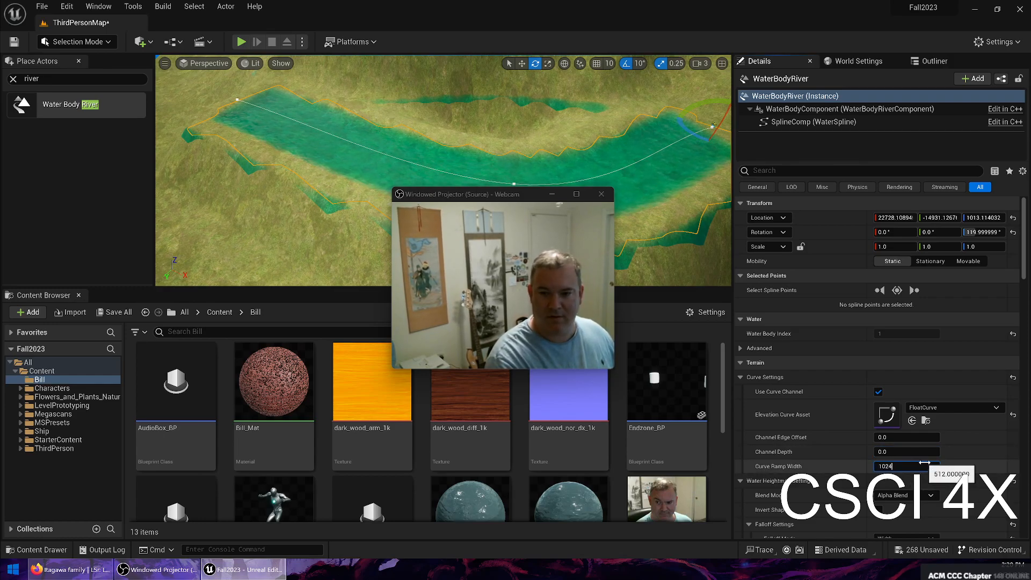
key("Return")
mouse_move(300, 118)
right_mouse_down()
mouse_move(457, 118)
mouse_move(311, 116)
right_mouse_up()
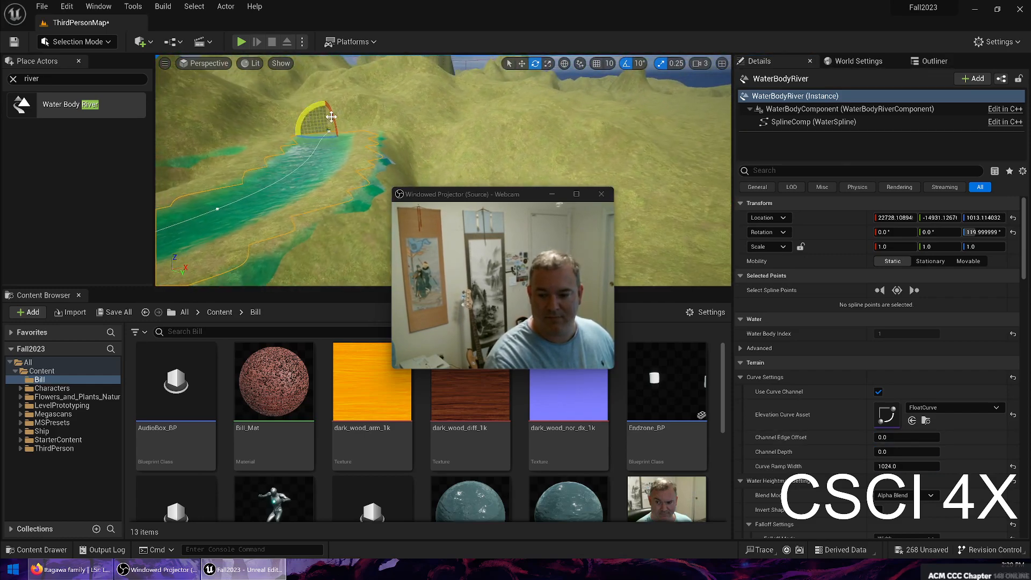
Step: Set the river's Channel Depth to 128 and inspect the channel up close
left_click_drag(505, 194, 624, 76)
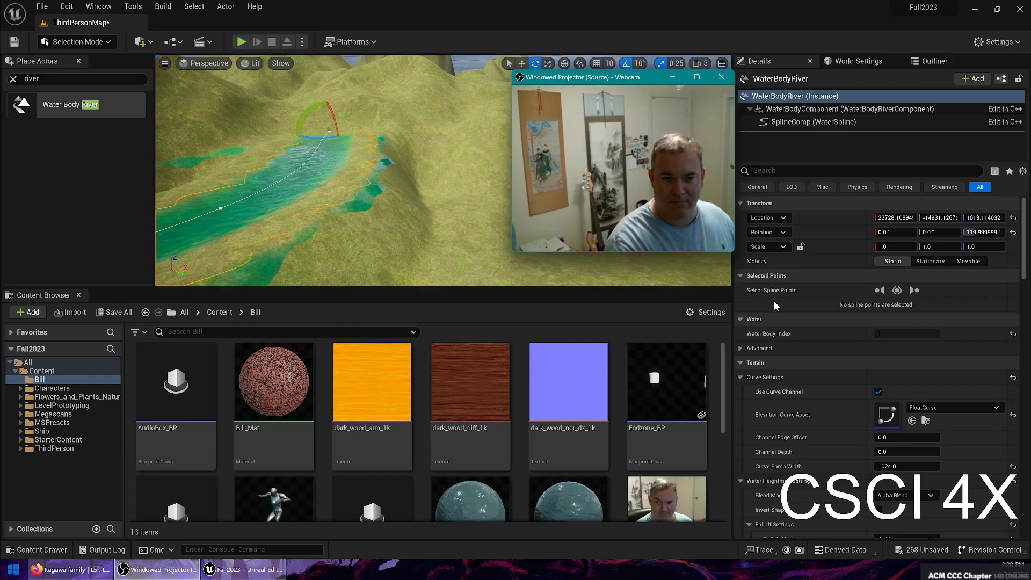
left_click(891, 452)
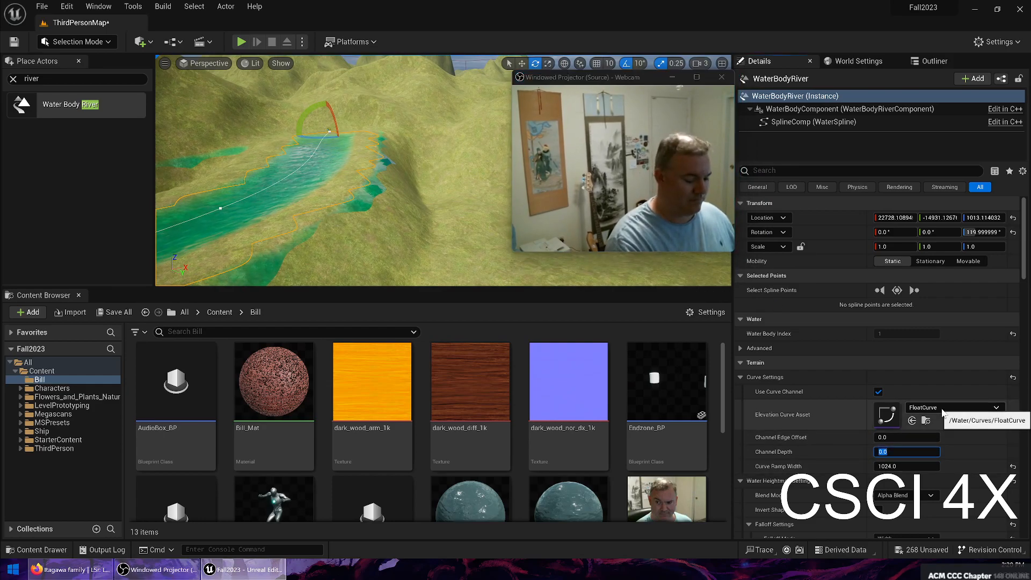
mouse_move(424, 180)
right_mouse_down()
mouse_move(462, 185)
mouse_move(424, 180)
right_mouse_up()
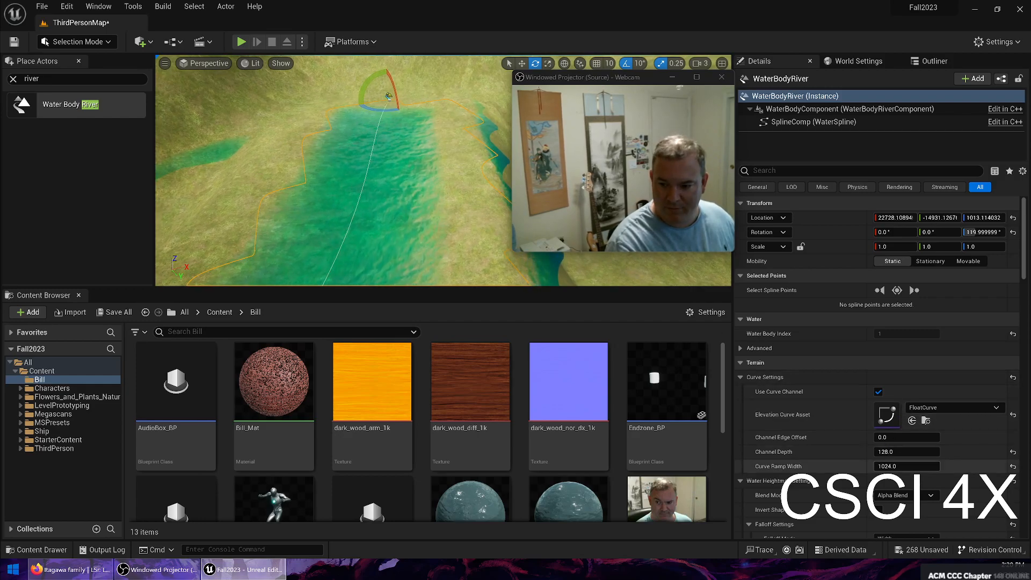
Step: Set the river's Falloff Width to 0 and inspect its banks
scroll(849, 489, "down", 1)
scroll(911, 439, "down", 7)
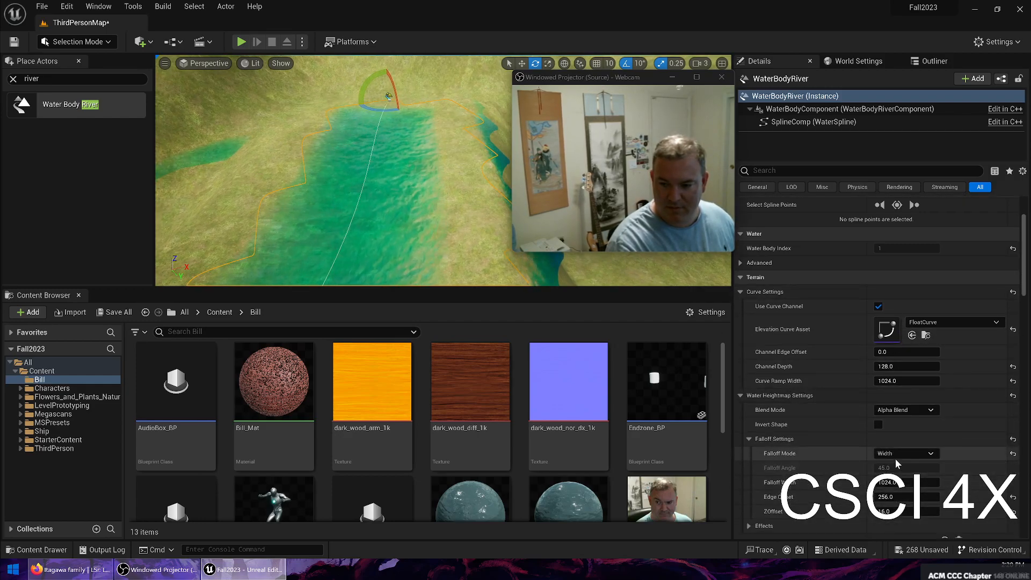
left_click(909, 433)
type("0")
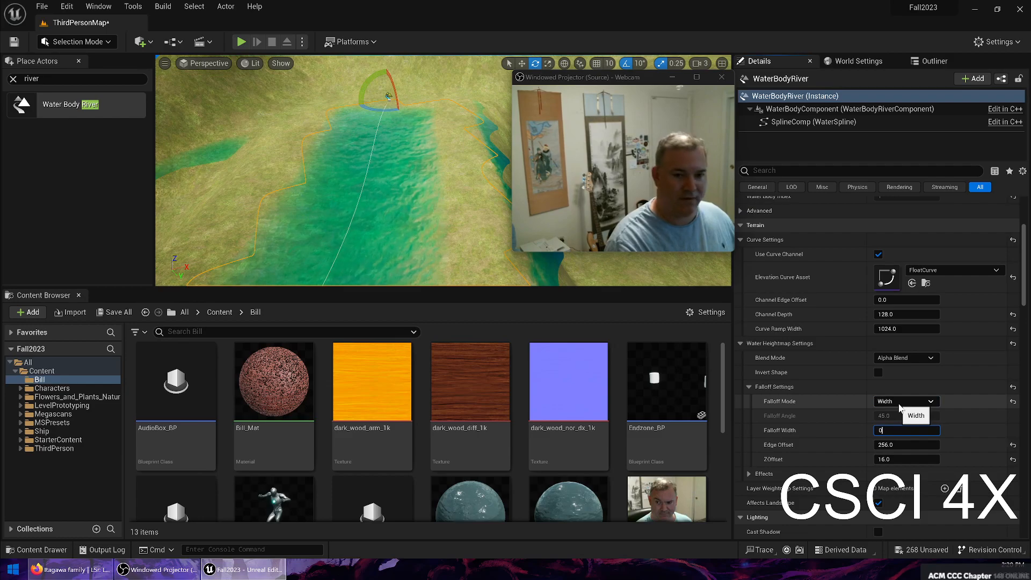
key("Return")
mouse_move(342, 185)
right_mouse_down()
mouse_move(322, 177)
mouse_move(301, 134)
mouse_move(349, 183)
right_mouse_up()
Step: Set the river's Falloff Width to 100
left_click(913, 431)
type("100")
key("Return")
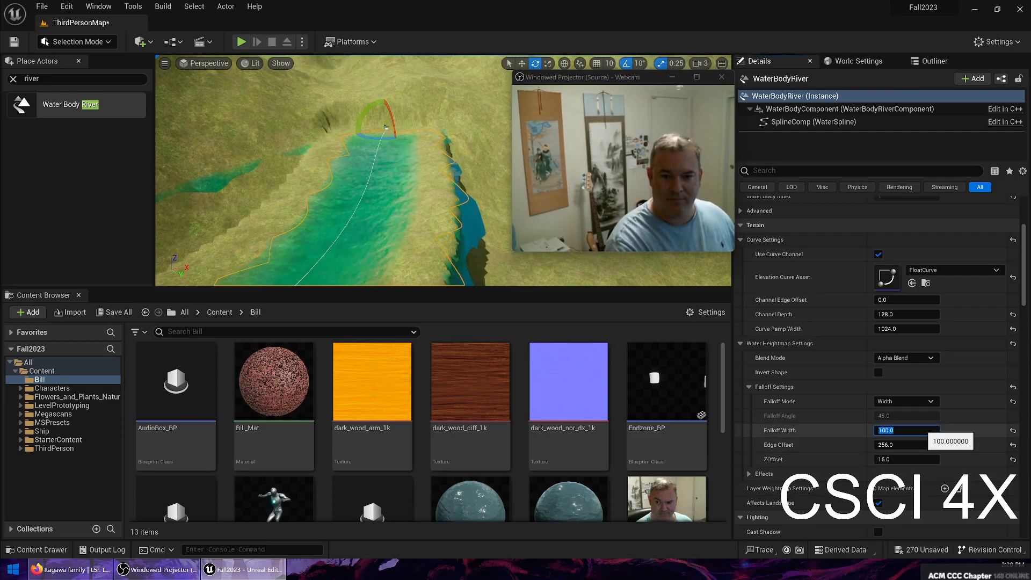
Step: Set the river's falloff Edge Offset to 0 and inspect the bank
key("Tab")
type("0")
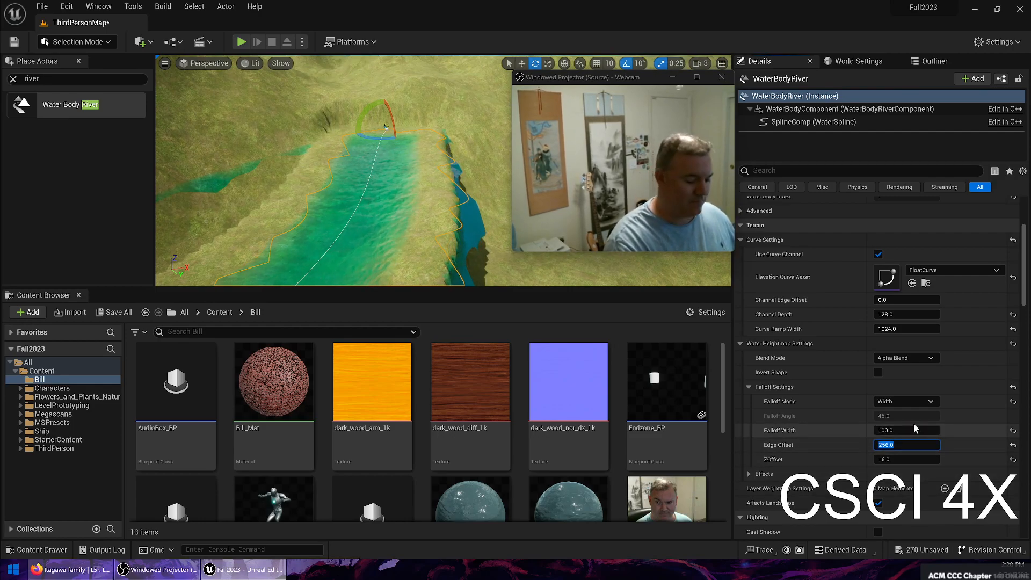
key("Return")
right_click_drag(484, 216, 440, 226)
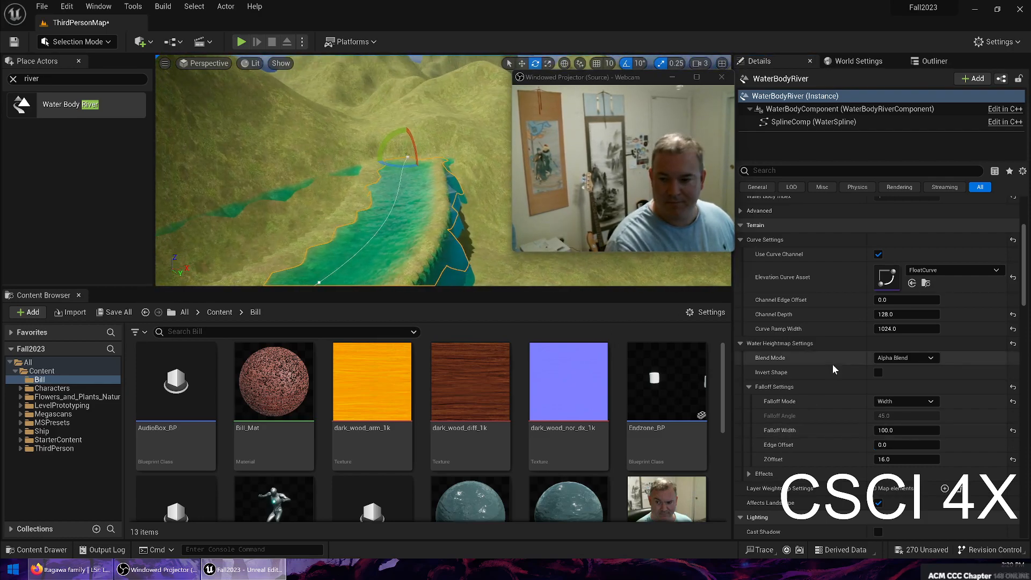
Step: Set the river's falloff Edge Offset to 200
left_click(895, 449)
type("200")
key("Return")
Step: Try falloff ZOffset values of 0 and 500 on the river and inspect its banks
key("Tab")
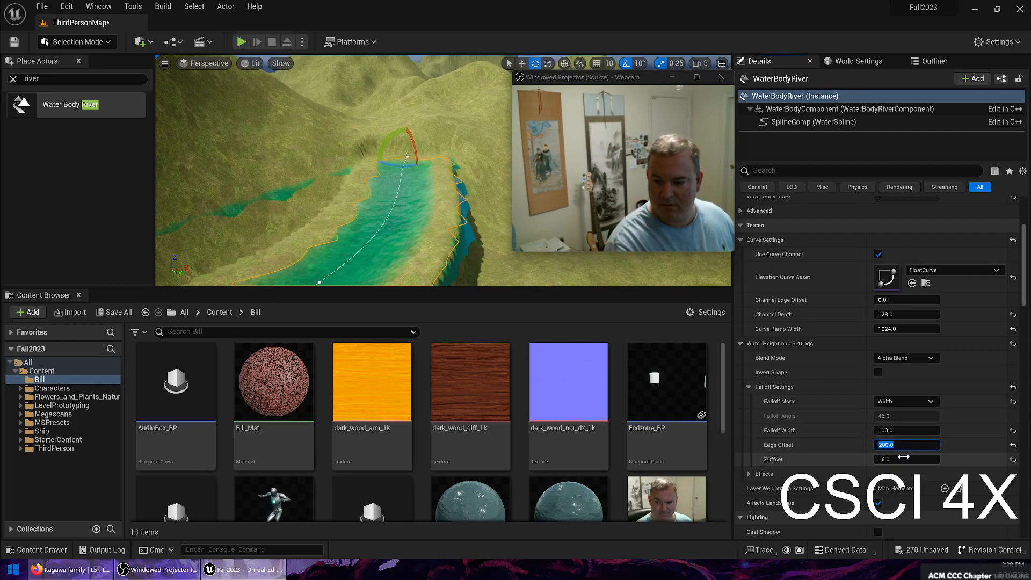
type("0")
key("Return")
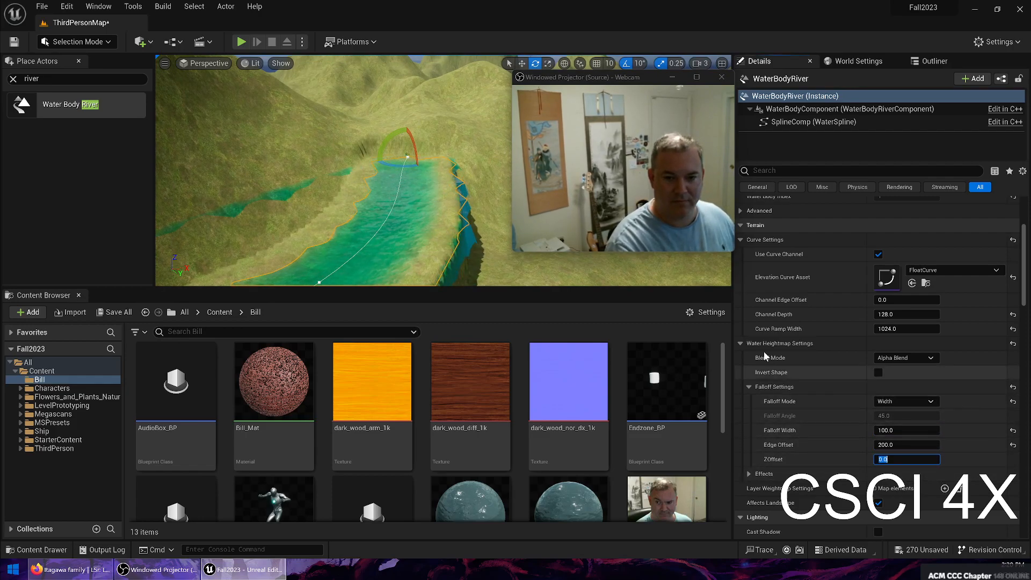
type("500")
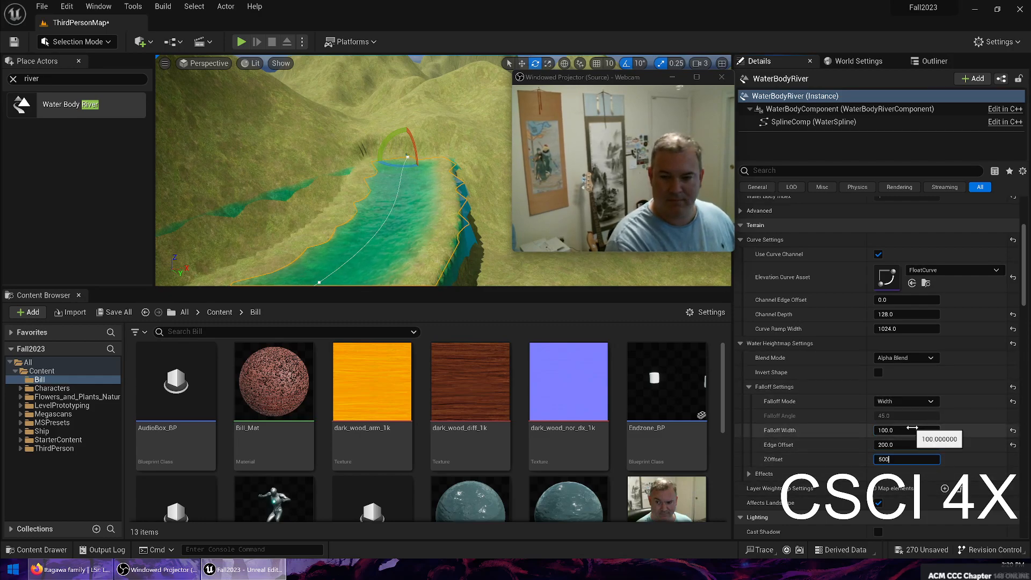
key("Return")
right_click_drag(462, 177, 355, 175)
key("Return")
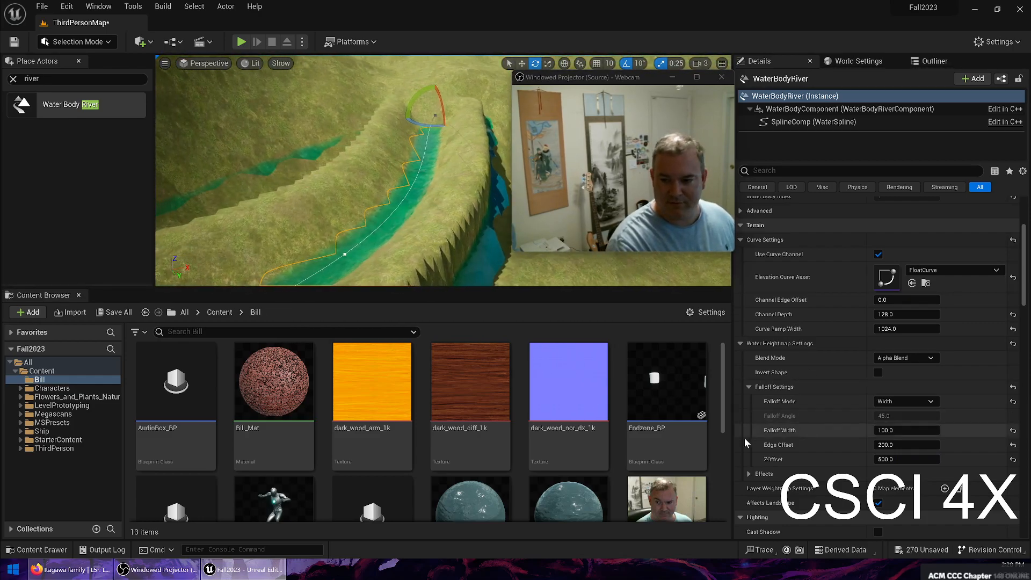
Step: Set the river's falloff ZOffset to 20
type("20")
key("Return")
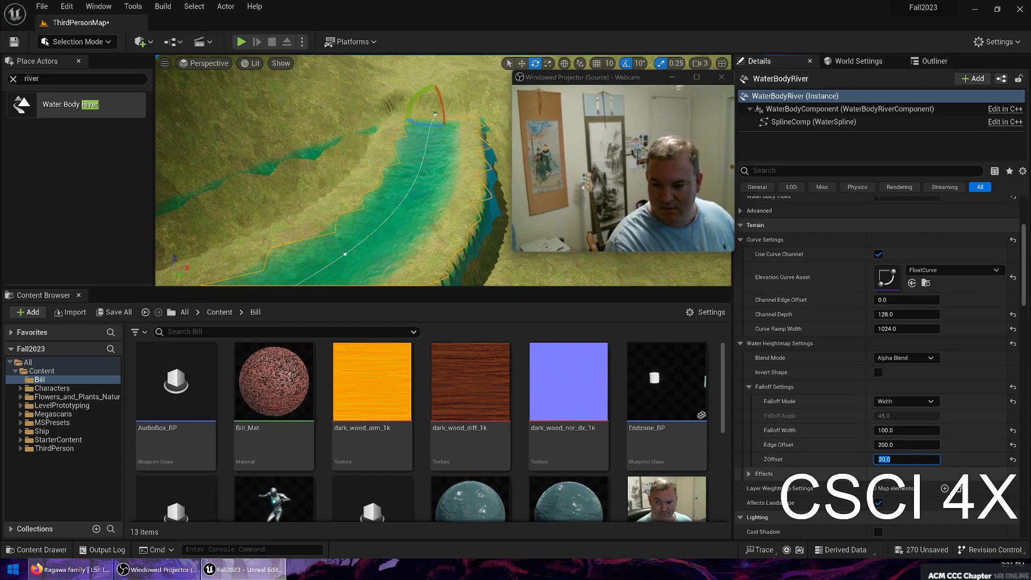
scroll(967, 451, "down", 5)
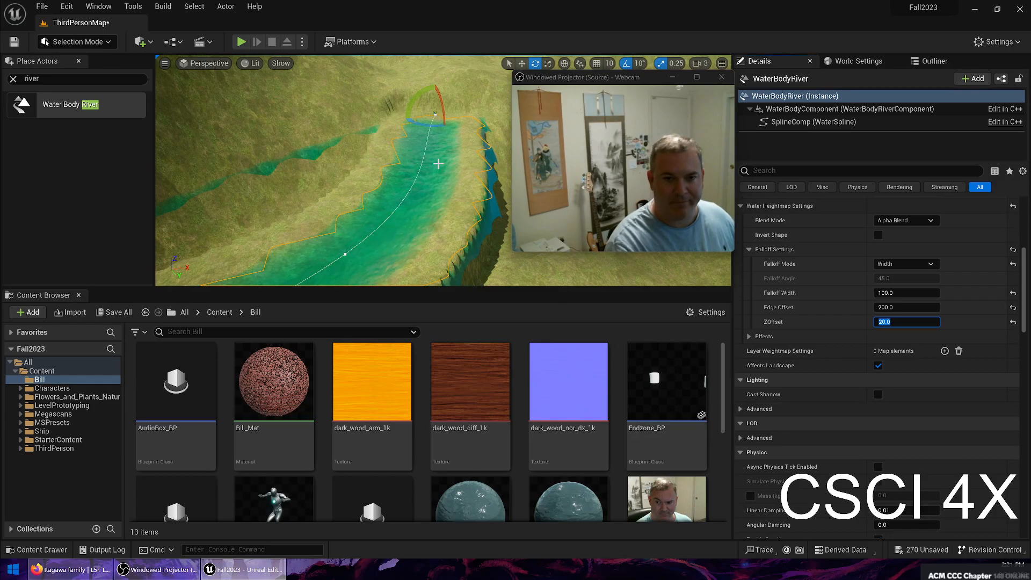
Step: Move the spline point at the river's upper end to adjust where the river starts
left_click_drag(448, 118, 454, 67)
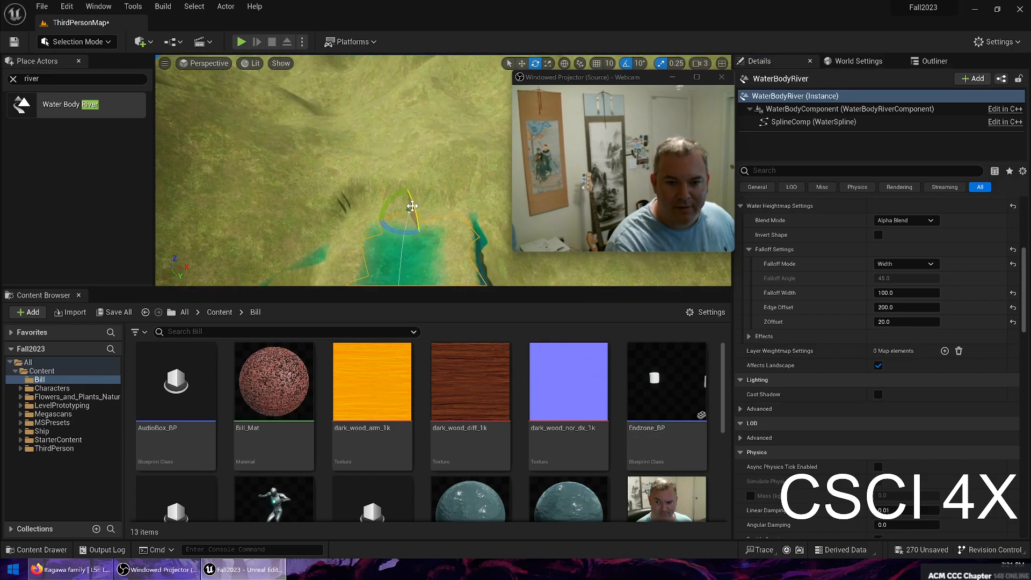
left_click(407, 211)
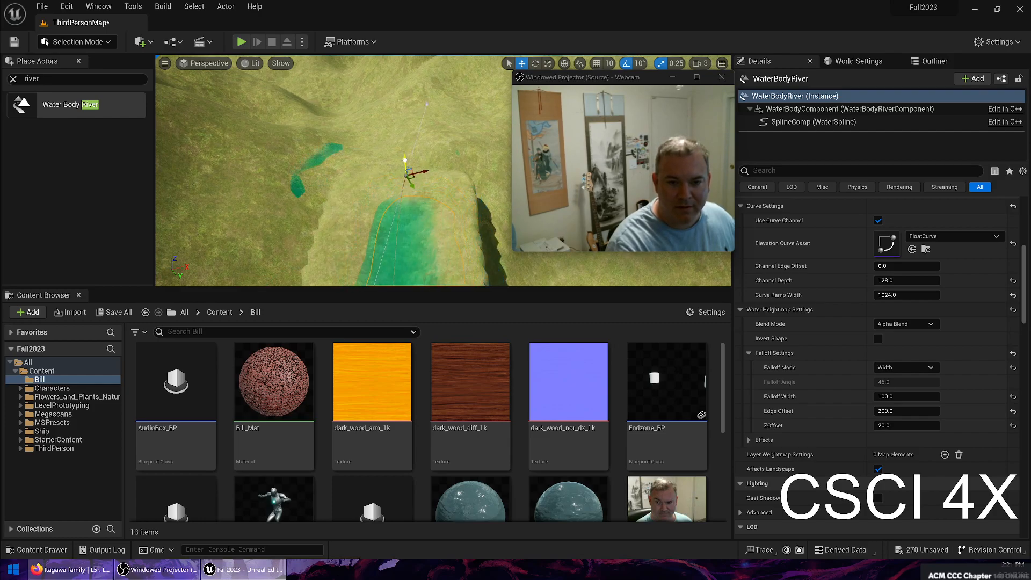
left_click_drag(432, 222, 279, 258)
right_click_drag(279, 258, 472, 231)
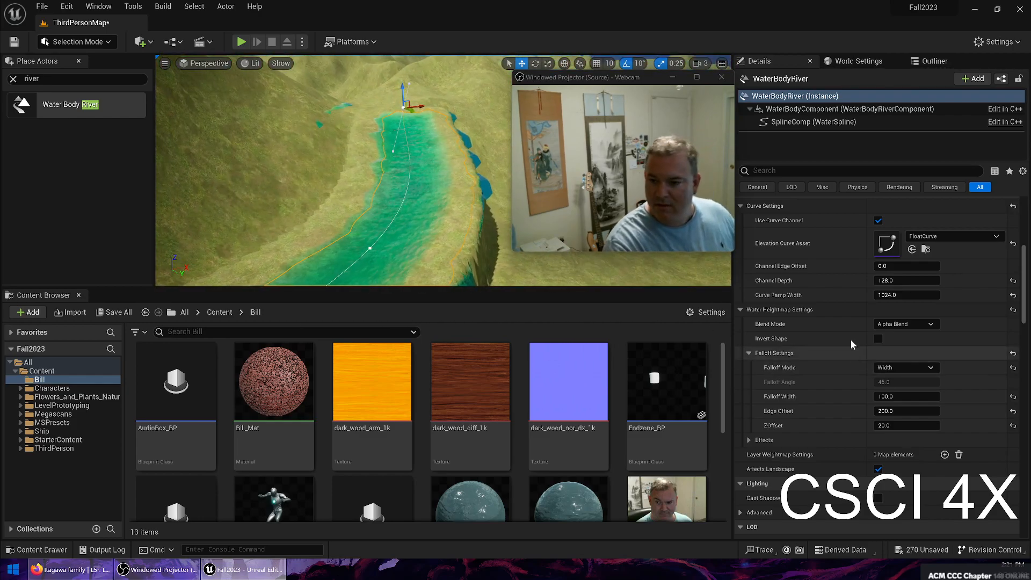
Step: Set the river's Falloff Mode to Angle
scroll(966, 403, "up", 4)
left_click(914, 436)
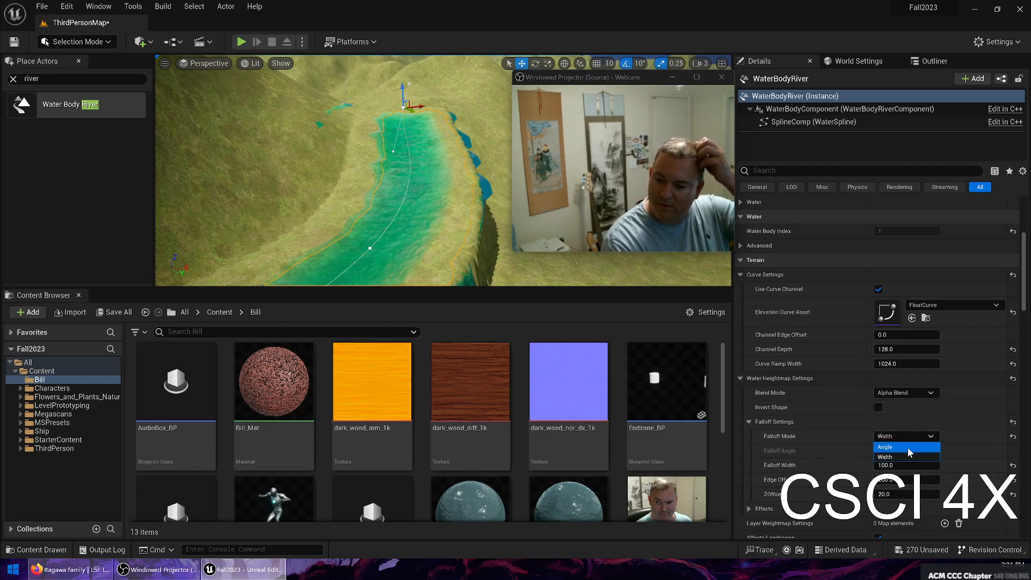
left_click(908, 447)
Step: Reposition the spline point at the river's lower end along the valley
right_click_drag(438, 194, 478, 206)
key("d")
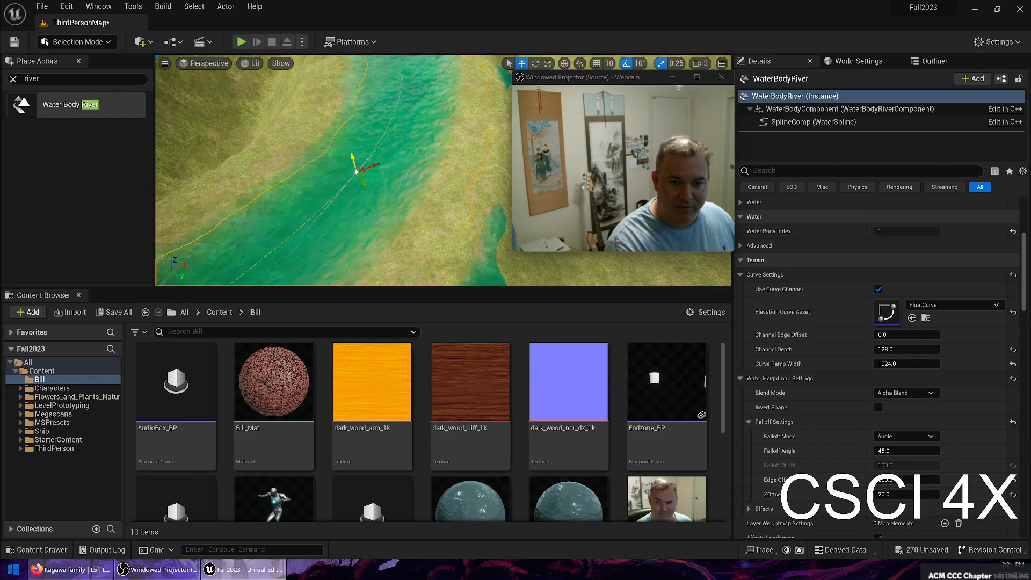
key("d")
right_click_drag(408, 207, 351, 168)
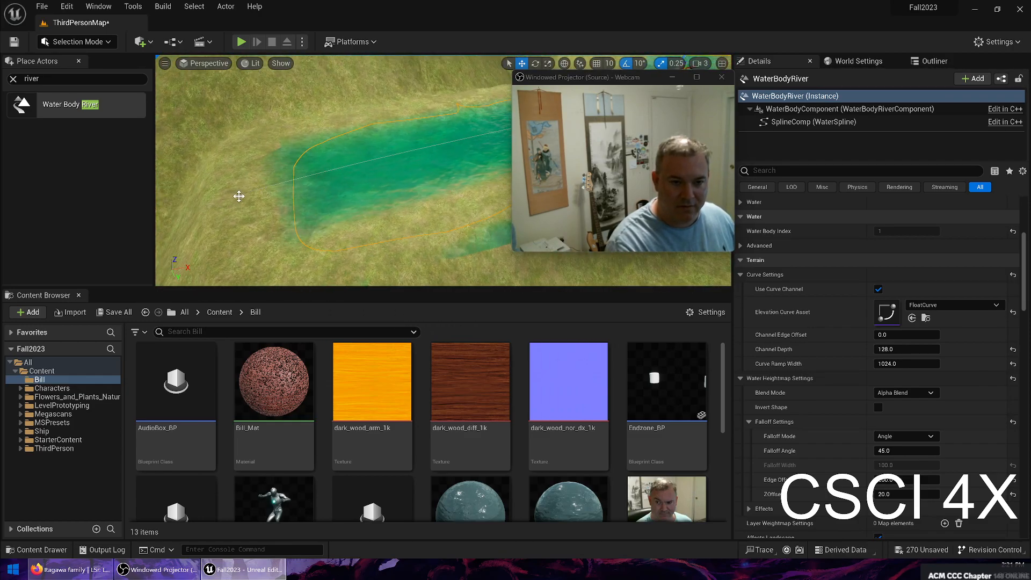
left_click_drag(237, 187, 228, 221)
right_click_drag(228, 220, 363, 228)
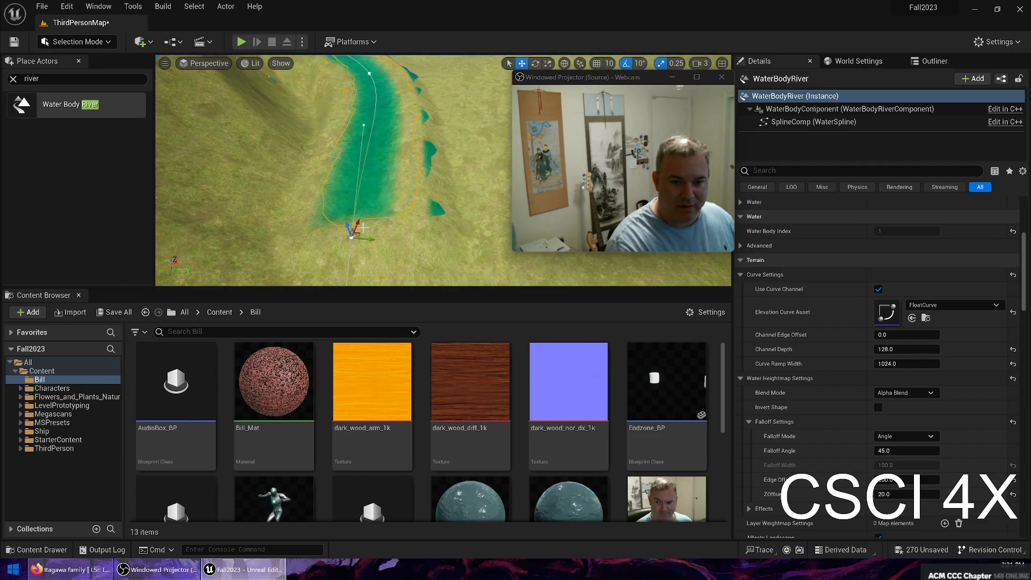
Step: Add a spline point at the river's lower end and pull it out to lengthen and bend the channel
left_click_drag(356, 224, 346, 277, "alt")
right_click_drag(347, 276, 317, 202)
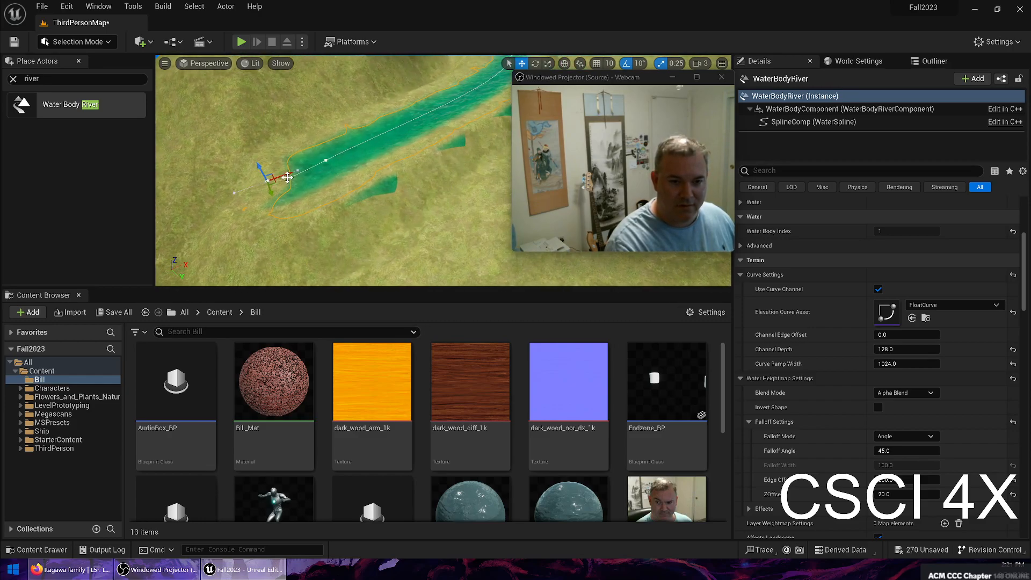
left_click_drag(288, 176, 188, 211)
right_click_drag(226, 205, 253, 234)
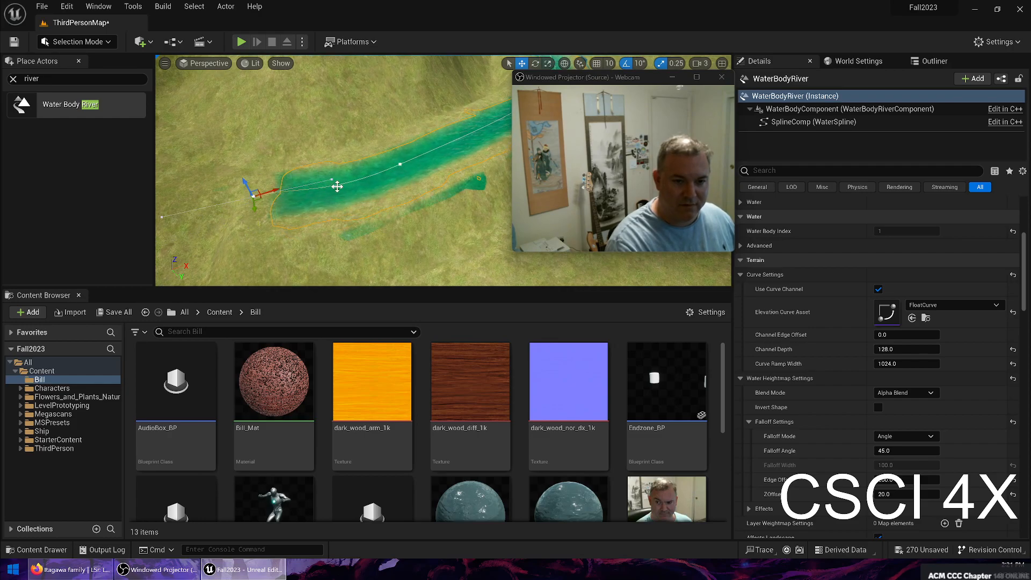
left_click_drag(336, 187, 339, 231)
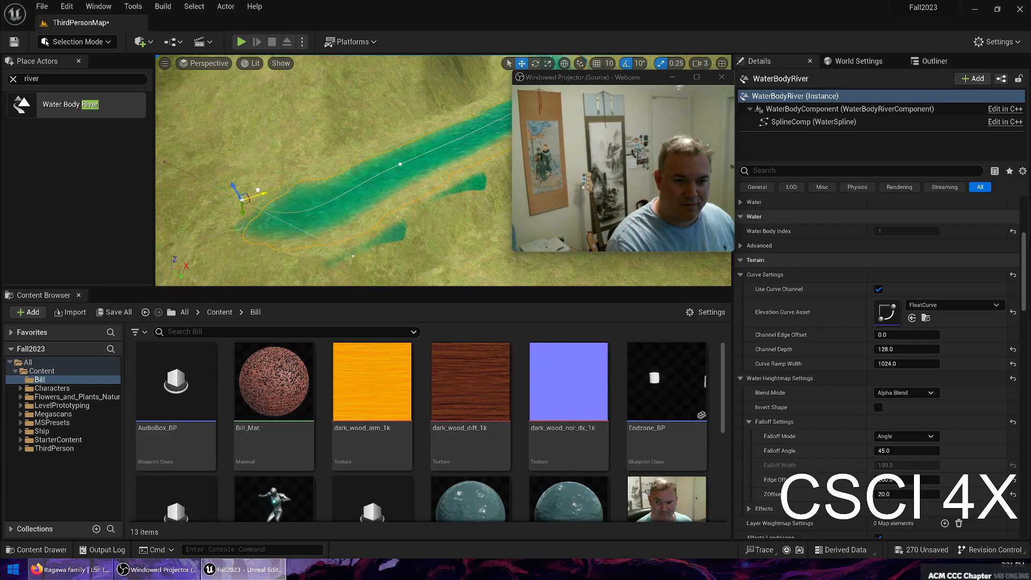
right_click_drag(258, 190, 392, 196)
Step: Move the river's end spline point farther out to straighten and extend the new stretch
right_click_drag(344, 235, 327, 235)
right_click_drag(373, 212, 237, 150)
mouse_move(352, 249)
right_mouse_down()
mouse_move(271, 236)
mouse_move(352, 249)
right_mouse_up()
left_click_drag(305, 203, 188, 173)
right_click_drag(189, 173, 161, 171)
right_click_drag(322, 177, 365, 189)
Step: Extend the river across the flat ground toward the lake with additional spline points
key("w")
key("s")
left_click_drag(362, 188, 185, 211, "alt")
right_click_drag(358, 179, 281, 168)
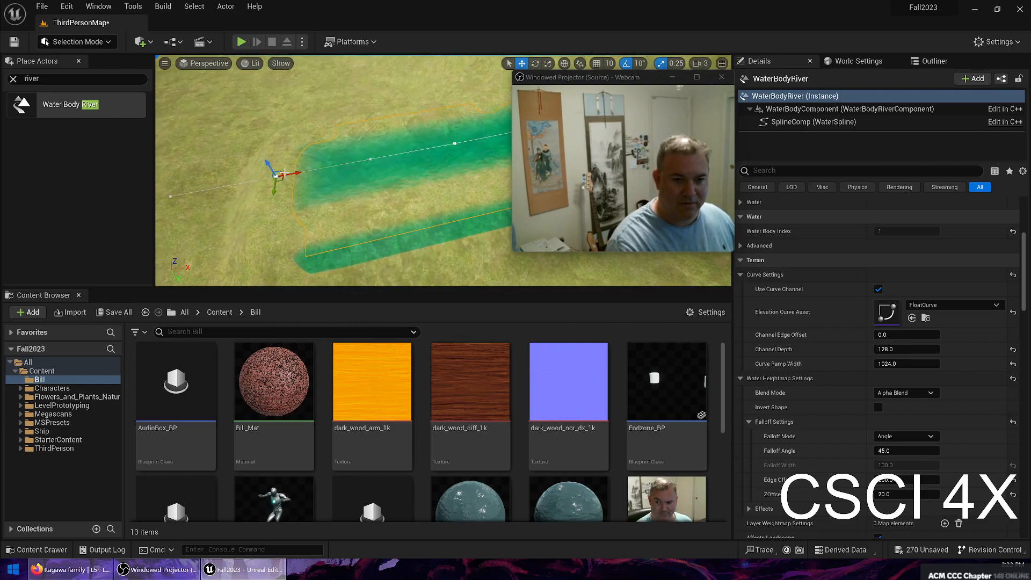
left_click_drag(272, 177, 195, 191, "alt")
mouse_move(196, 190)
right_mouse_down()
mouse_move(134, 210)
mouse_move(116, 193)
mouse_move(216, 190)
right_mouse_up()
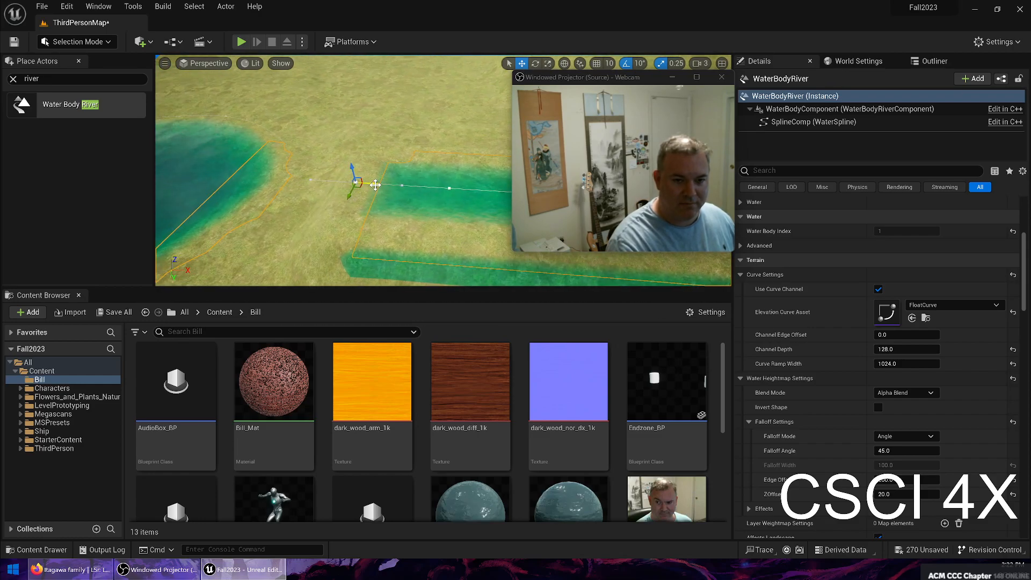
Step: Add and move end spline points to join the river to the lake, and run the pending autosave immediately
left_click_drag(373, 184, 258, 184, "alt")
right_click_drag(267, 203, 200, 236)
right_click_drag(338, 96, 331, 101)
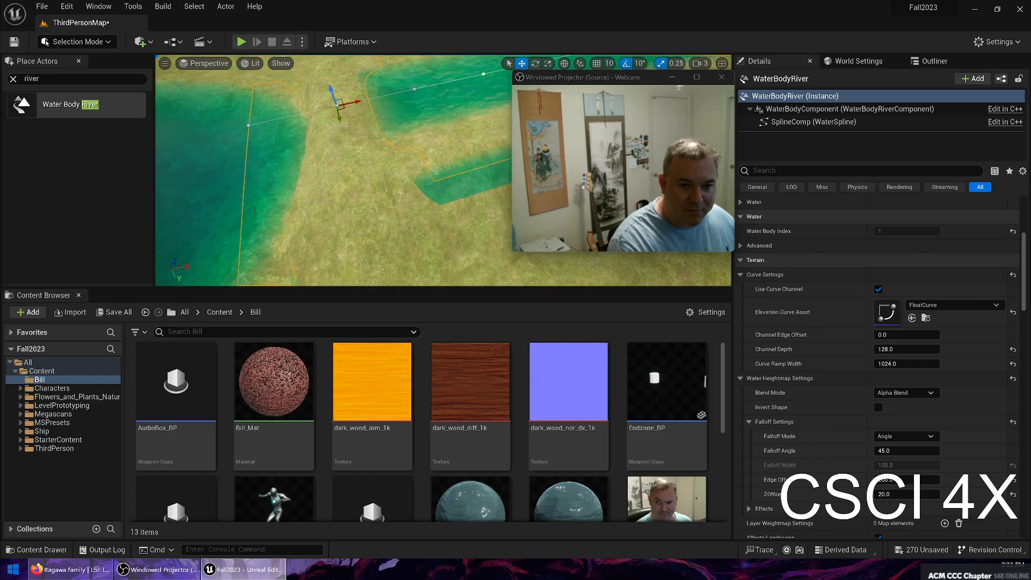
left_click_drag(333, 95, 276, 173)
right_click_drag(277, 173, 352, 137)
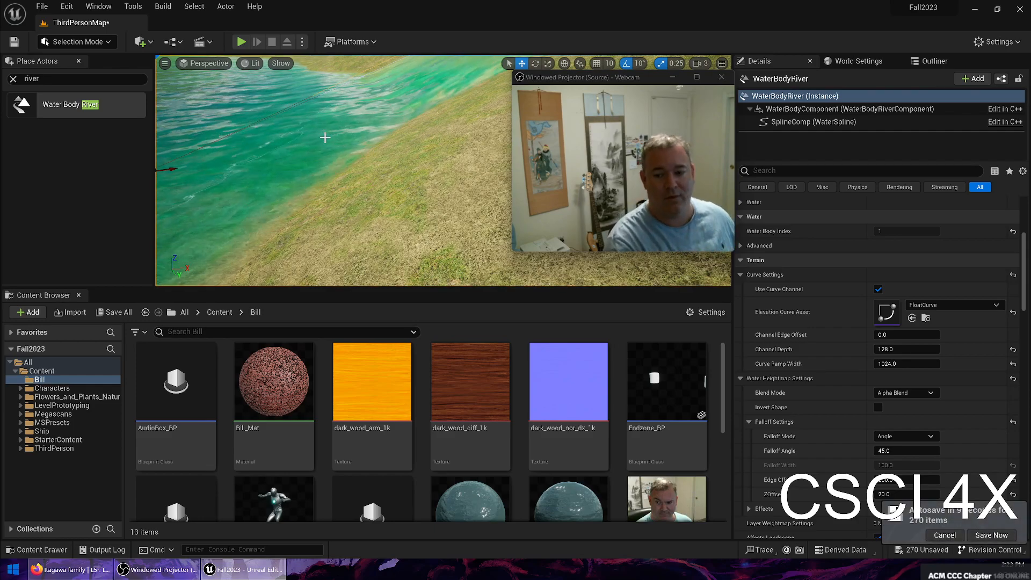
left_click(989, 535)
Step: Lower the river's spline points along the hillside so the channel sits closer to the terrain
right_click_drag(440, 215, 350, 161)
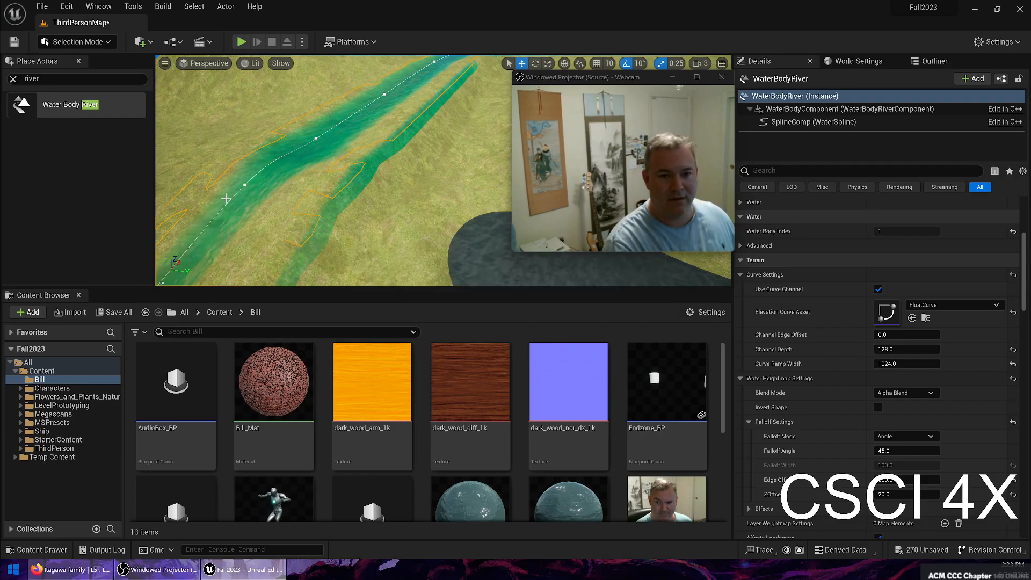
right_click_drag(357, 146, 407, 169)
left_click_drag(403, 149, 406, 190)
right_click_drag(418, 176, 327, 137)
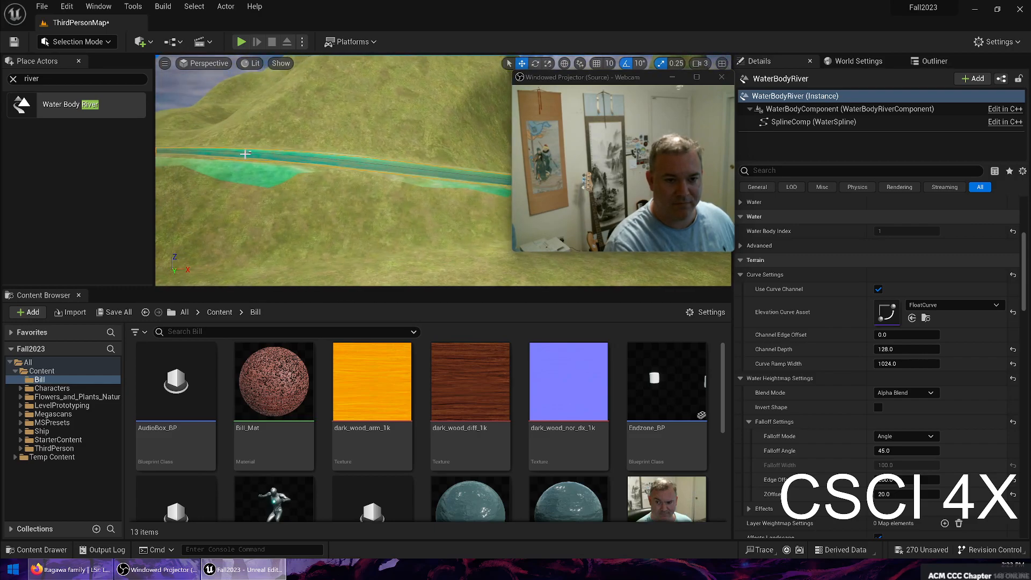
left_click_drag(246, 135, 251, 187)
mouse_move(250, 187)
right_mouse_down()
mouse_move(344, 196)
mouse_move(241, 190)
right_mouse_up()
left_click_drag(287, 156, 281, 172)
right_click_drag(375, 200, 393, 219)
right_click_drag(435, 174, 338, 174)
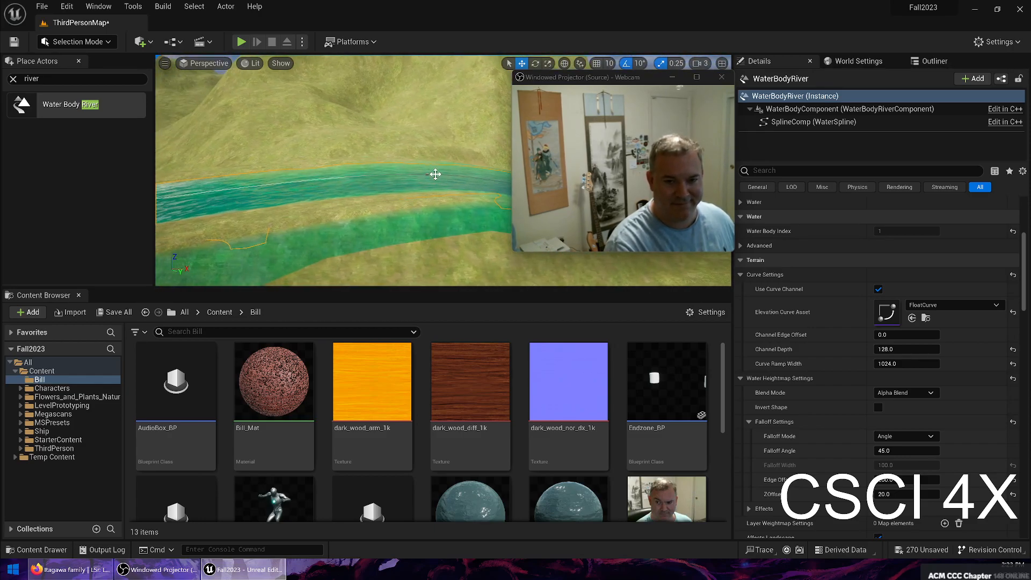
Step: Adjust the middle spline points to fit the river's course to the valley floor
right_click_drag(424, 178, 293, 190)
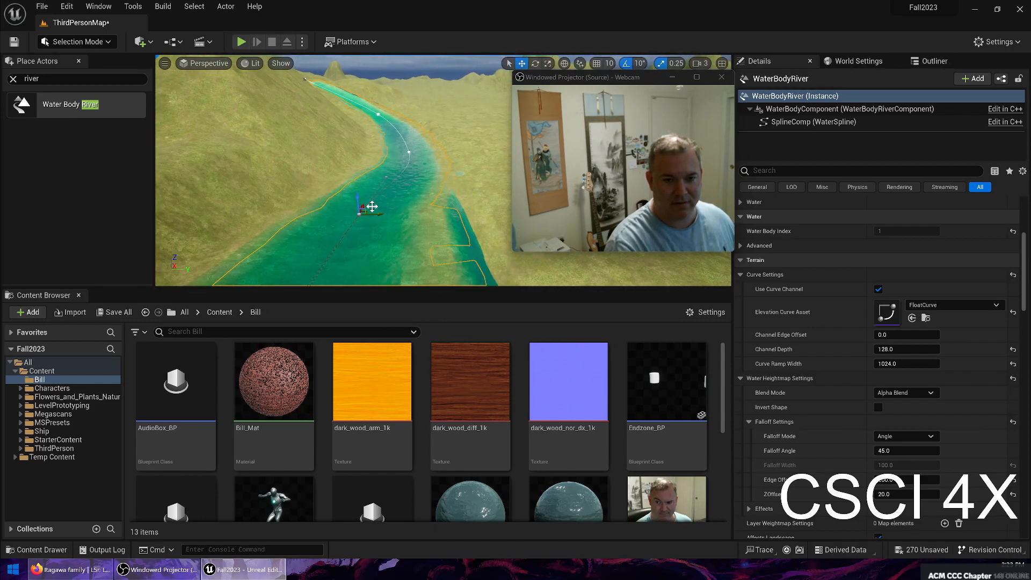
right_click_drag(428, 215, 368, 178)
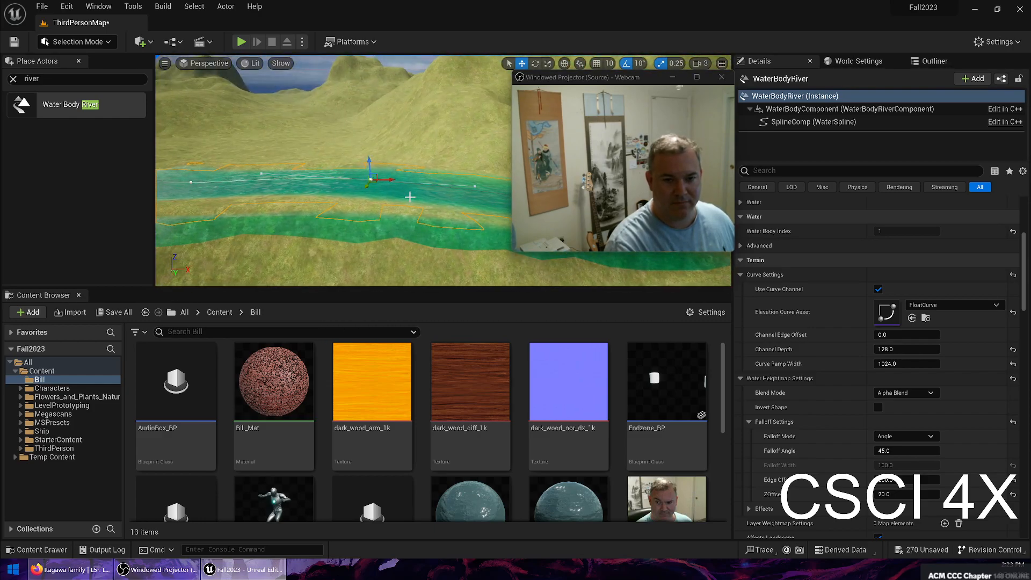
mouse_move(407, 196)
right_mouse_down()
mouse_move(322, 198)
mouse_move(422, 200)
right_mouse_up()
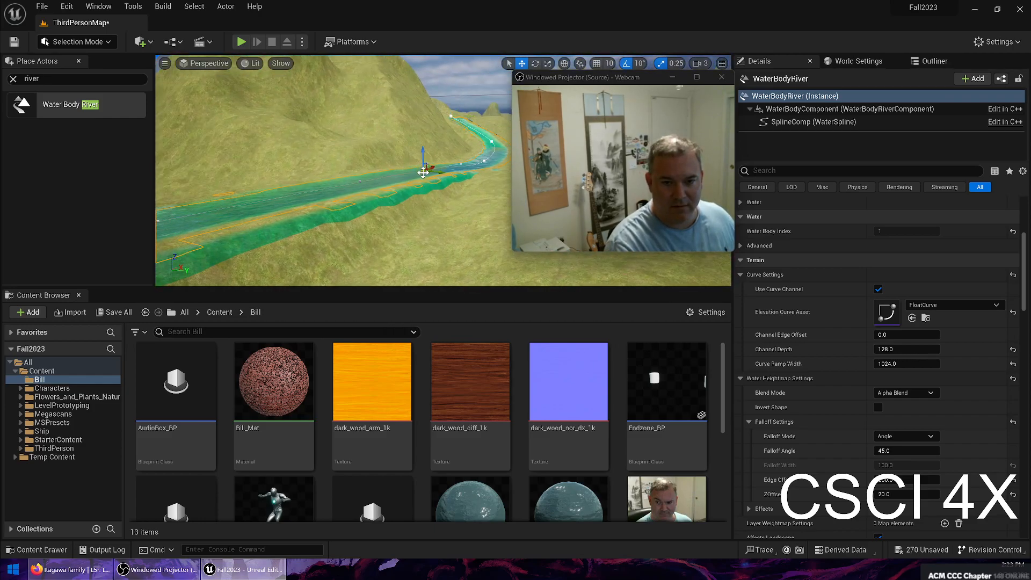
right_click_drag(390, 191, 309, 212)
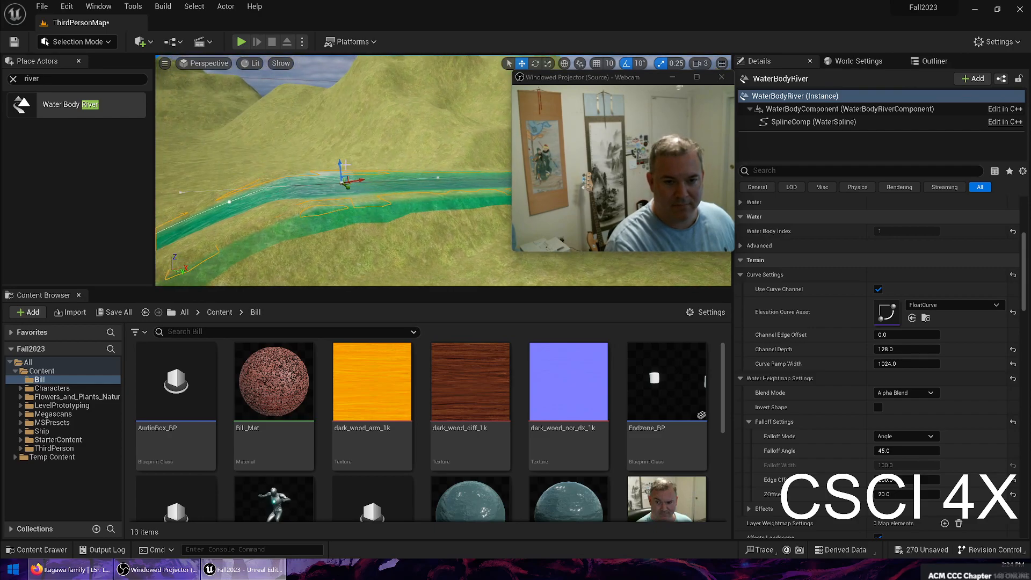
left_click_drag(340, 161, 229, 214)
right_click_drag(282, 221, 182, 214)
right_click_drag(368, 221, 272, 219)
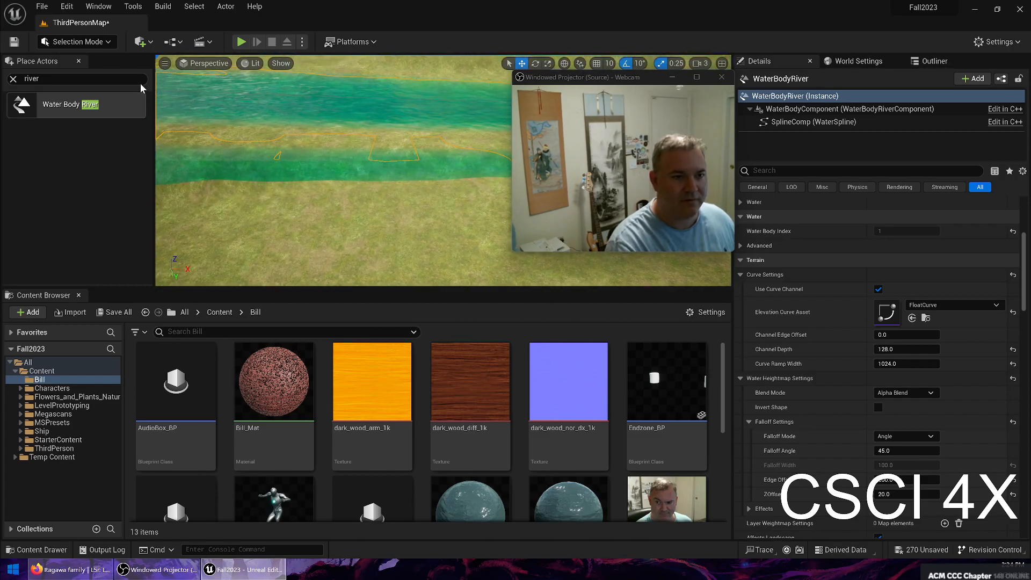
Step: Switch to Landscape Mode and raise the ground with the Sculpt tool over the stray water strip beside the river
left_click(80, 42)
left_click(81, 71)
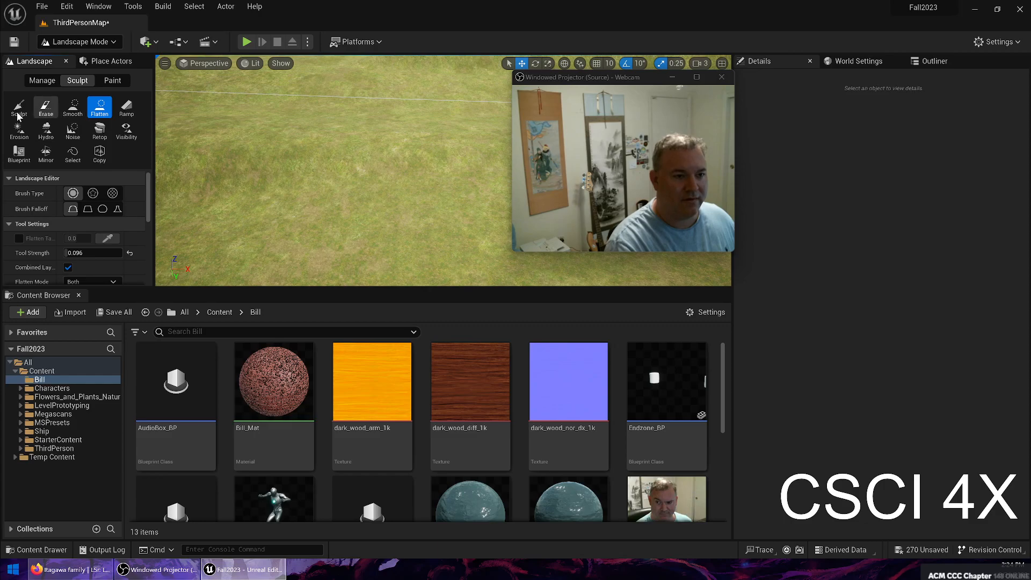
left_click_drag(325, 193, 382, 180)
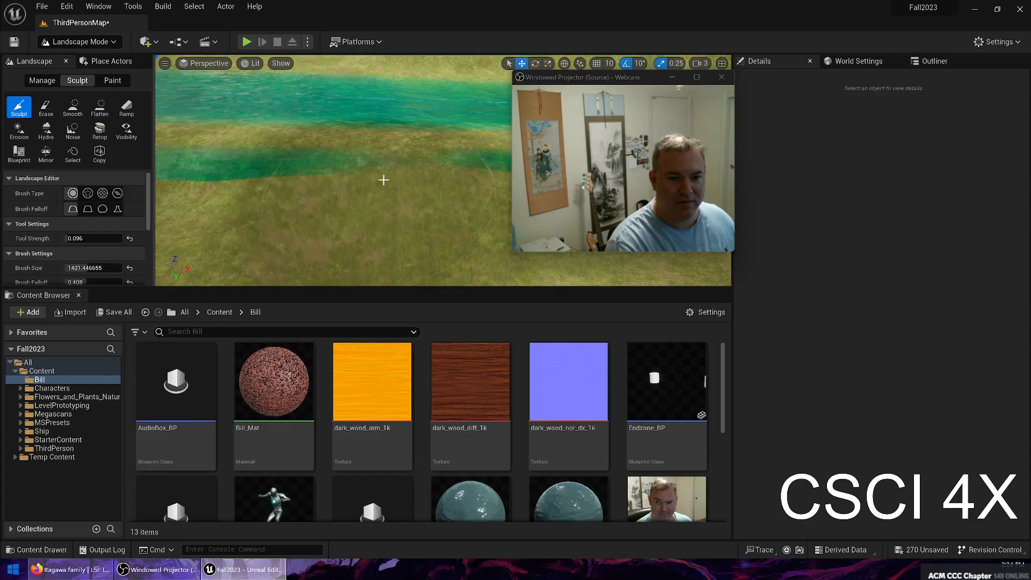
left_click_drag(308, 190, 354, 179)
right_click_drag(355, 179, 317, 180)
mouse_move(317, 179)
left_mouse_down()
mouse_move(385, 212)
mouse_move(389, 172)
left_mouse_up()
right_click_drag(352, 182, 300, 161)
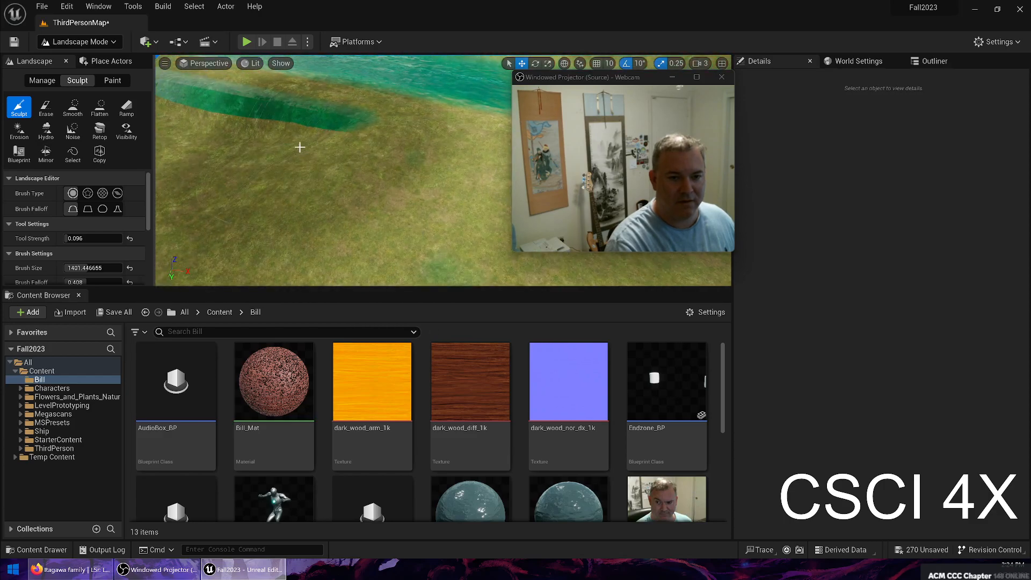
mouse_move(245, 129)
left_mouse_down()
mouse_move(302, 142)
mouse_move(223, 143)
left_mouse_up()
left_click_drag(359, 170, 317, 175)
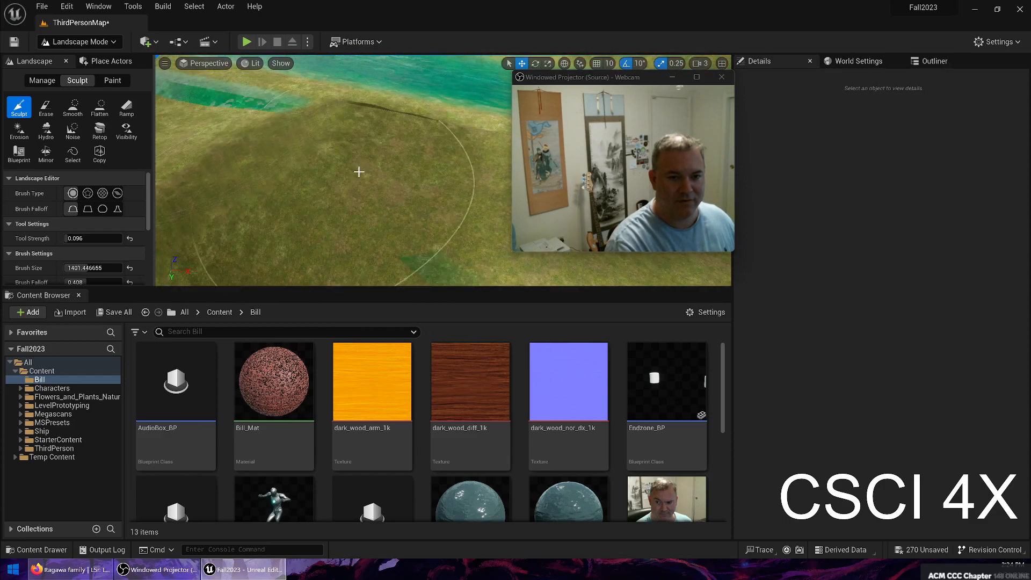
Step: Build up the terrain farther along the riverbank with the Sculpt tool to cover more of the stray water
right_click_drag(317, 175, 334, 131)
mouse_move(333, 131)
left_mouse_down()
mouse_move(362, 63)
mouse_move(415, 93)
mouse_move(376, 122)
left_mouse_up()
right_click_drag(376, 122, 350, 153)
left_click_drag(390, 175, 314, 85)
right_click_drag(313, 85, 268, 129)
left_click_drag(374, 161, 373, 112)
right_click_drag(372, 112, 373, 59)
right_click_drag(373, 135, 373, 112)
mouse_move(373, 157)
left_mouse_down()
mouse_move(389, 178)
mouse_move(363, 150)
mouse_move(319, 149)
mouse_move(321, 122)
left_mouse_up()
mouse_move(336, 174)
right_mouse_down()
mouse_move(473, 177)
mouse_move(446, 156)
mouse_move(472, 164)
mouse_move(429, 150)
right_mouse_up()
right_click_drag(227, 207, 161, 199)
right_click_drag(377, 161, 172, 127)
Step: Smooth the raised mound and the surrounding ground beside the river with the Smooth tool
left_click(67, 109)
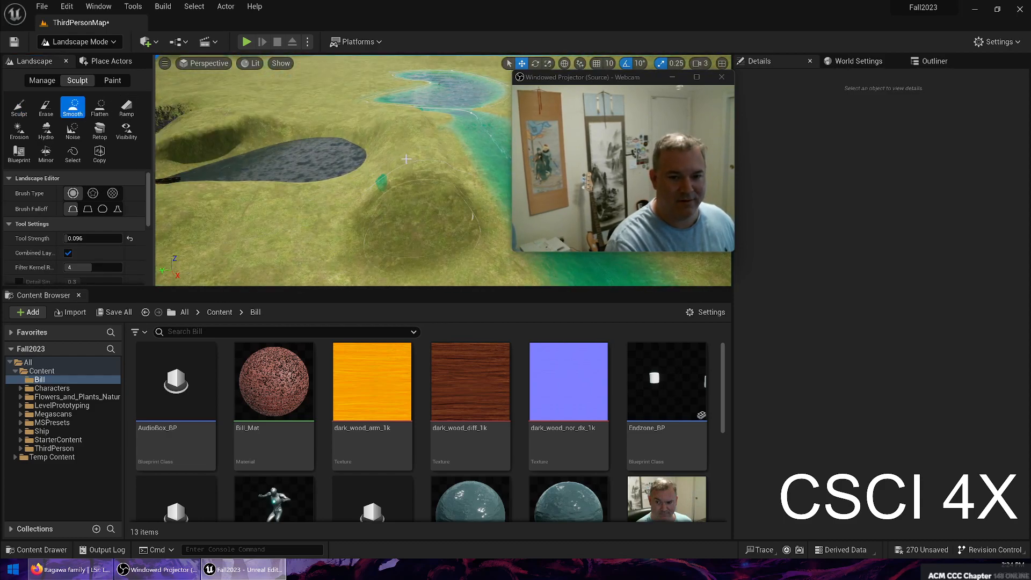
right_click_drag(376, 215, 510, 215)
right_click_drag(399, 166, 508, 177)
mouse_move(399, 166)
left_mouse_down()
mouse_move(301, 293)
mouse_move(398, 189)
mouse_move(368, 170)
mouse_move(159, 120)
mouse_move(279, 140)
left_mouse_up()
mouse_move(279, 140)
right_mouse_down()
mouse_move(279, 102)
mouse_move(266, 87)
mouse_move(267, 134)
right_mouse_up()
mouse_move(345, 147)
left_mouse_down()
mouse_move(373, 163)
mouse_move(339, 152)
mouse_move(376, 163)
left_mouse_up()
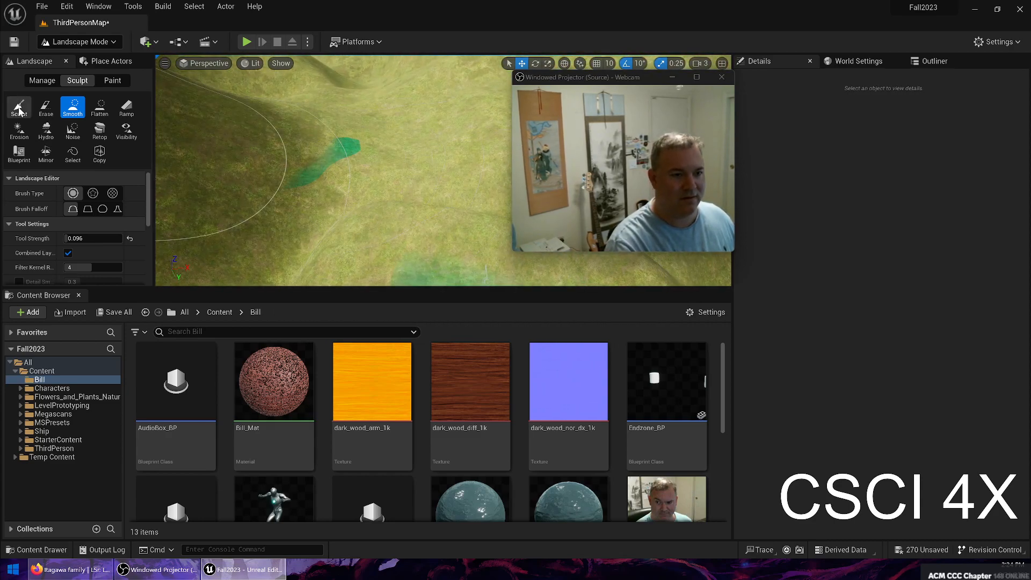
Step: Raise the ground with the Sculpt tool over the remaining stray water patches near the river's upper end
left_click(17, 108)
mouse_move(302, 132)
left_mouse_down()
mouse_move(315, 189)
mouse_move(397, 167)
left_mouse_up()
right_click_drag(398, 167, 451, 167)
left_click_drag(252, 237, 410, 204)
right_click_drag(410, 205, 516, 205)
mouse_move(297, 253)
left_mouse_down()
mouse_move(430, 242)
mouse_move(484, 257)
mouse_move(442, 194)
left_mouse_up()
right_click_drag(431, 199, 279, 198)
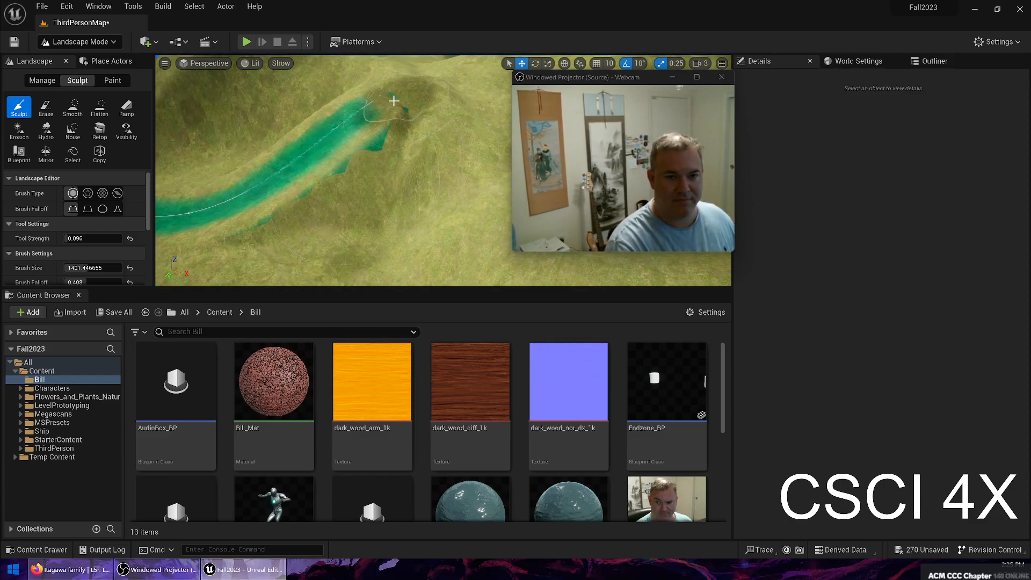
Step: Switch to Selection Mode, undo the accidental river move, and slightly lower the spline point at the river's upper end
left_click(79, 42)
left_click(79, 59)
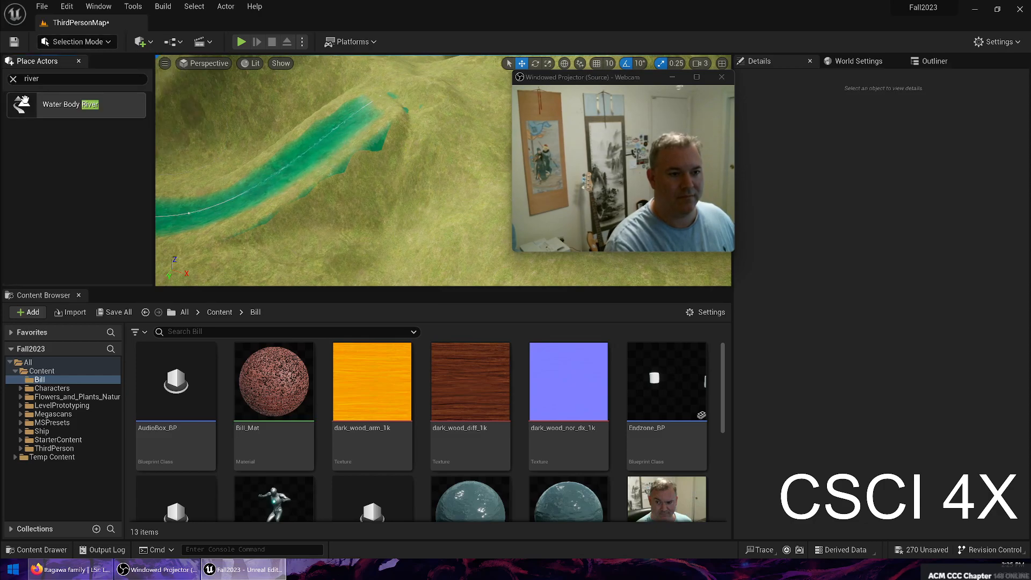
left_click(383, 95)
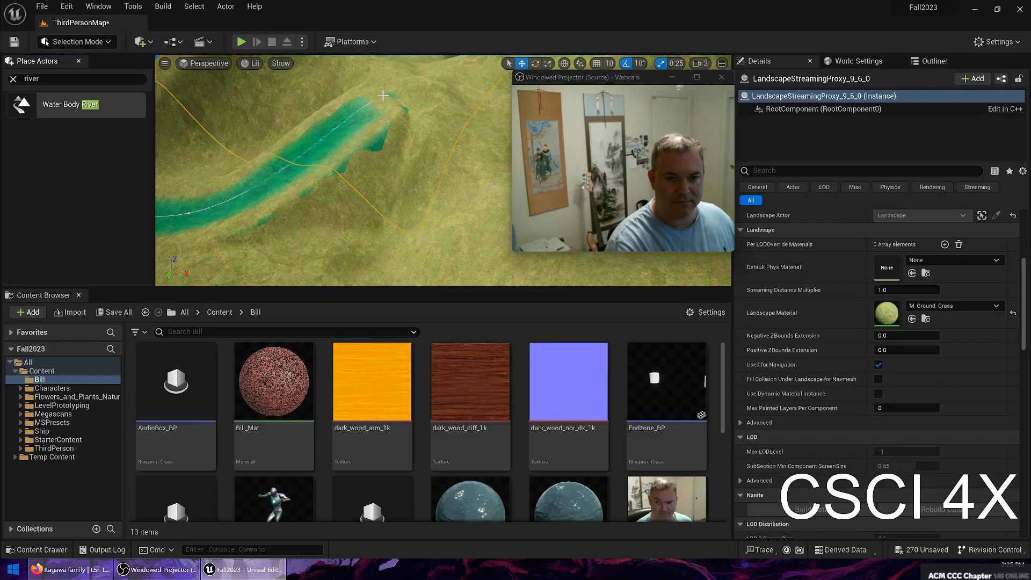
left_click(355, 112)
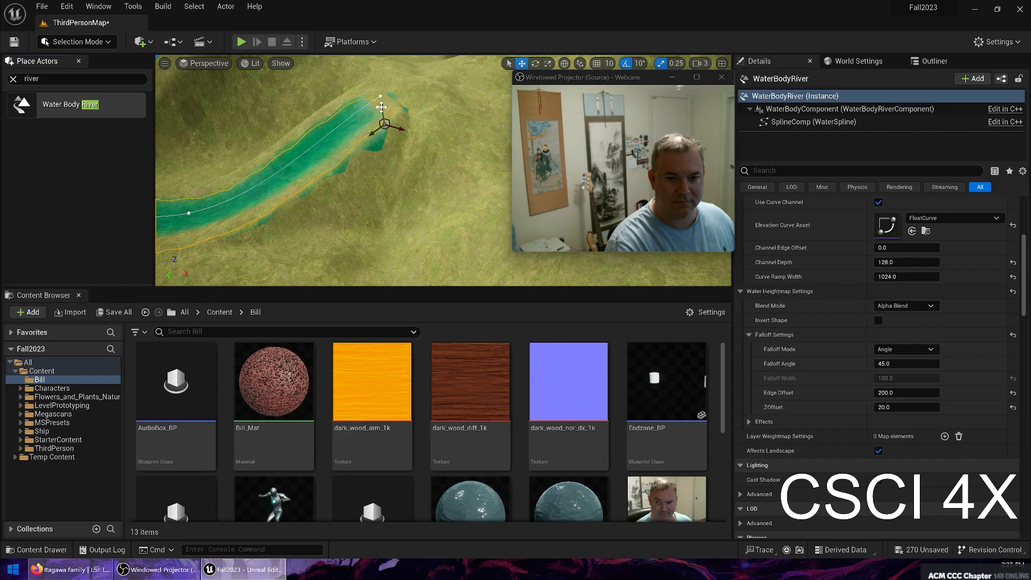
key("ctrl+z")
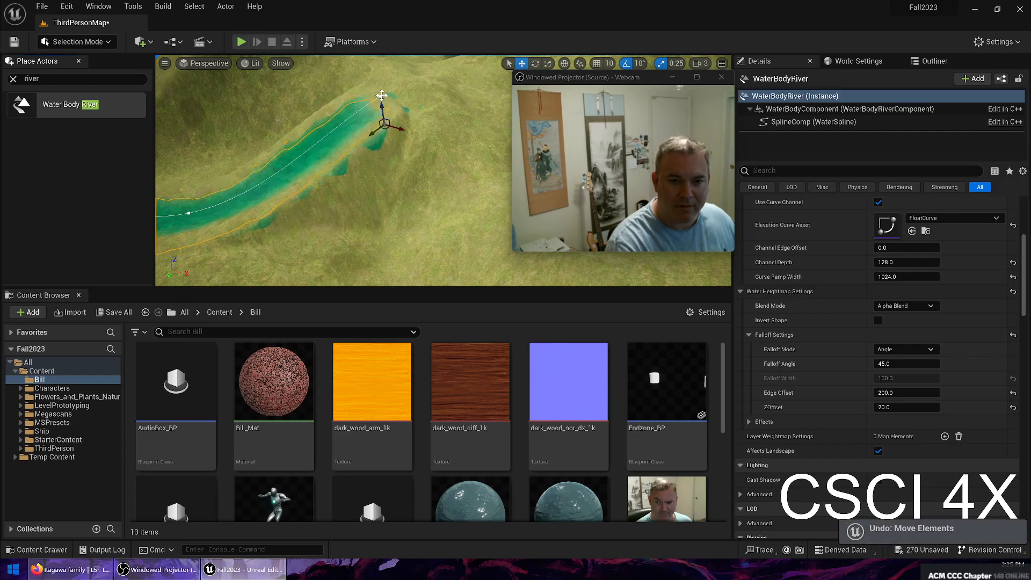
key("ctrl+z")
left_click(379, 80)
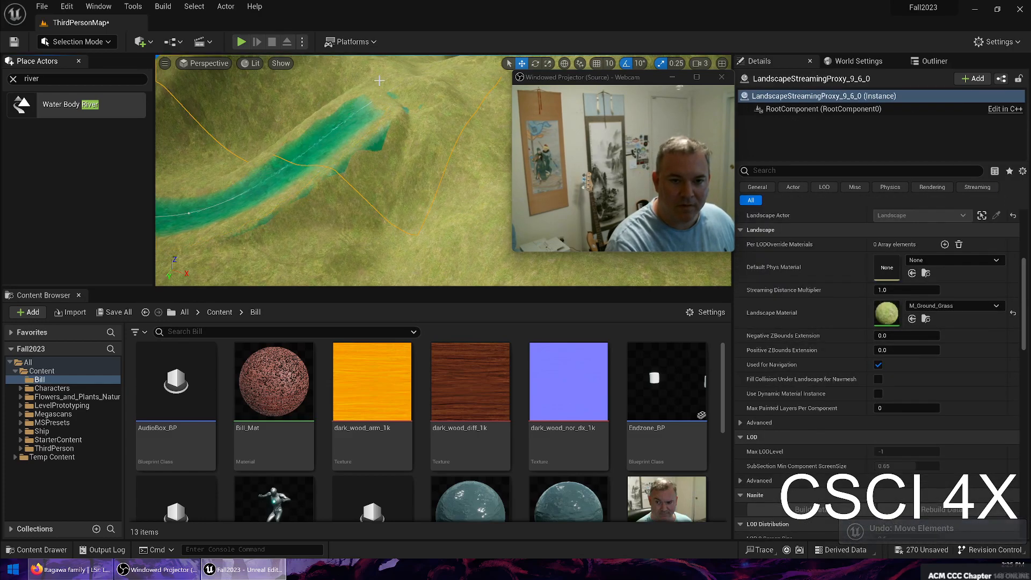
key("ctrl+z")
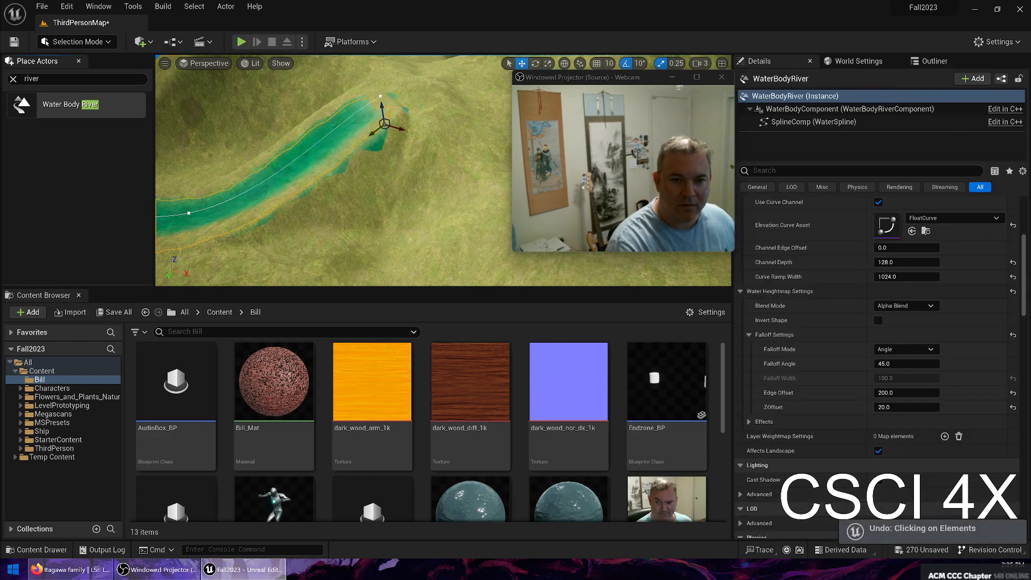
key("ctrl+z")
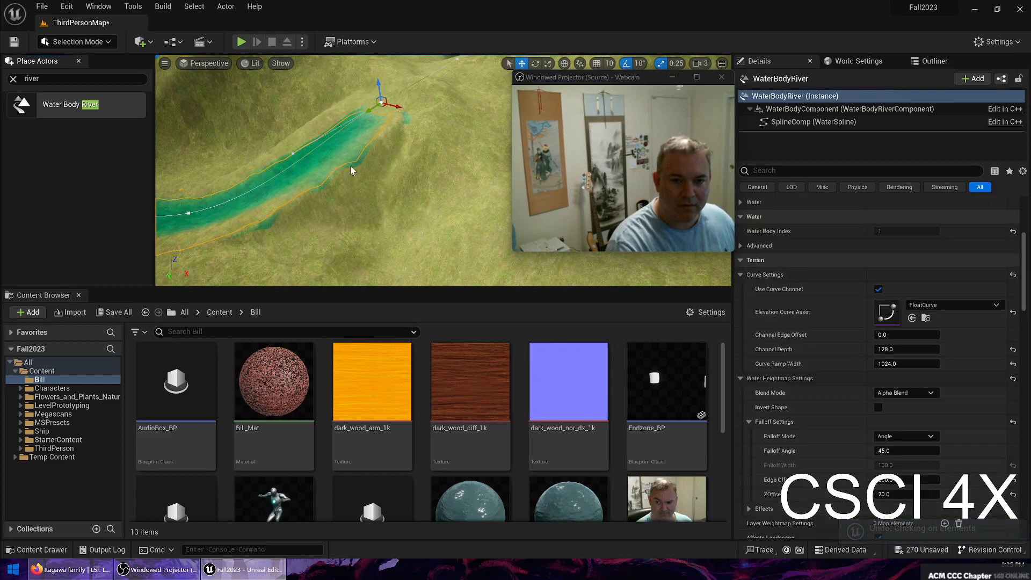
Step: Switch to Landscape Mode and raise both banks around the river's upper end with the Sculpt tool
left_click(75, 41)
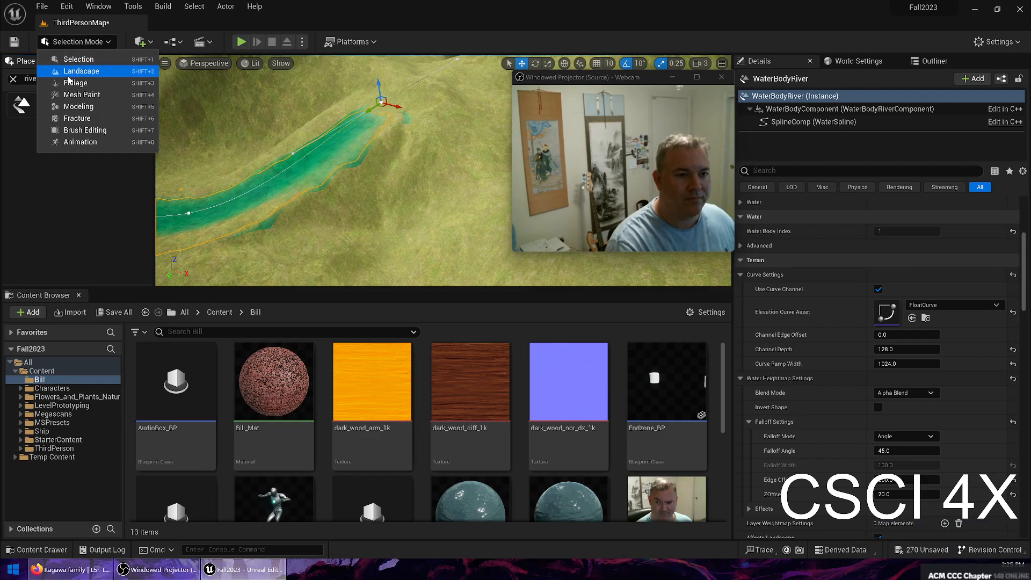
left_click(79, 69)
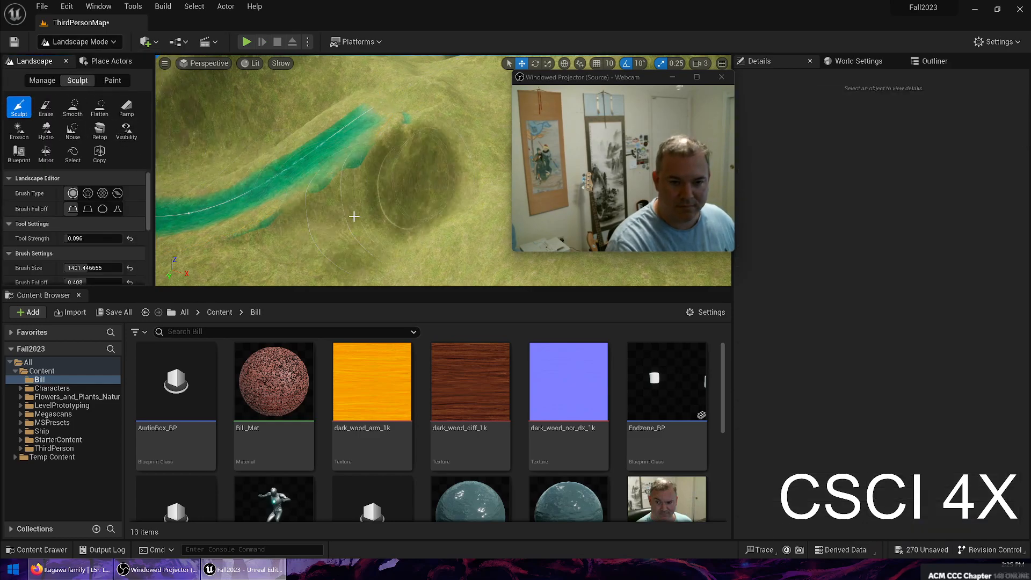
mouse_move(308, 219)
left_mouse_down()
mouse_move(413, 192)
mouse_move(284, 238)
mouse_move(409, 190)
mouse_move(301, 229)
mouse_move(377, 141)
left_mouse_up()
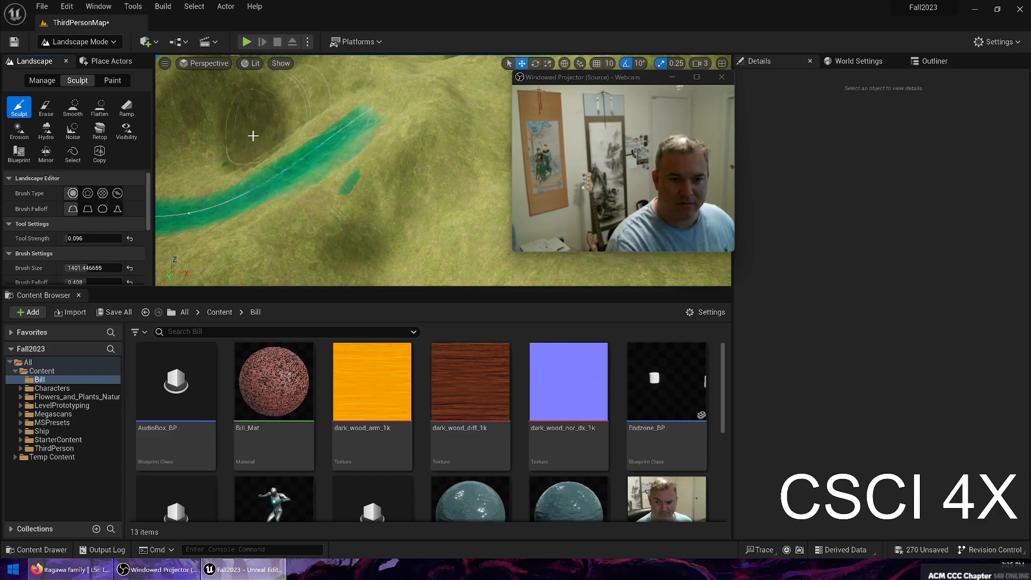
mouse_move(292, 122)
right_mouse_down()
mouse_move(343, 127)
mouse_move(311, 111)
right_mouse_up()
mouse_move(272, 244)
left_mouse_down()
mouse_move(317, 197)
mouse_move(337, 88)
mouse_move(337, 173)
mouse_move(212, 258)
left_mouse_up()
mouse_move(212, 257)
right_mouse_down()
mouse_move(242, 226)
mouse_move(334, 177)
right_mouse_up()
mouse_move(316, 126)
left_mouse_down()
mouse_move(392, 83)
mouse_move(442, 165)
left_mouse_up()
right_click_drag(443, 164, 379, 105)
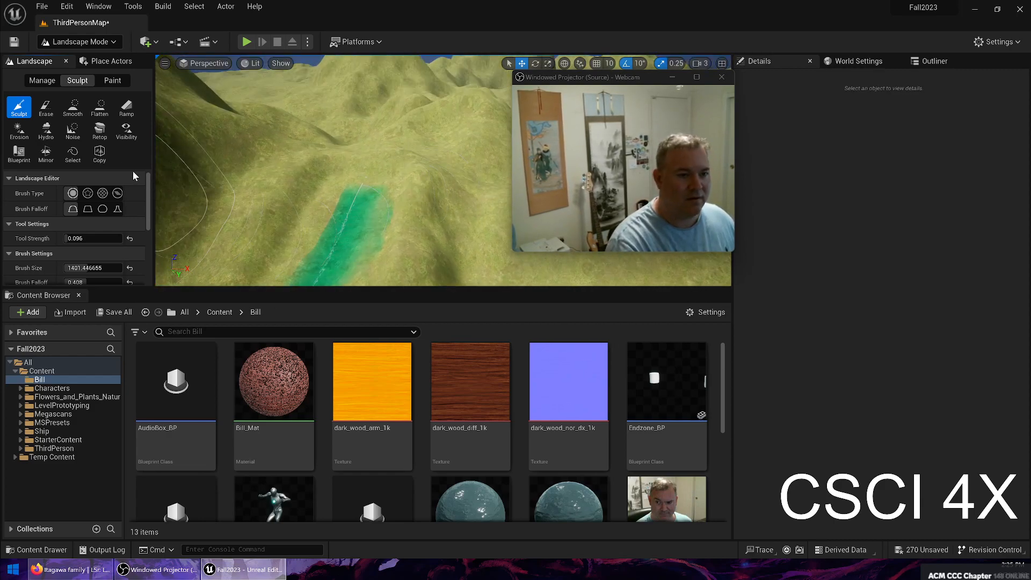
Step: Soften the raised banks on either side of the river's upper end with the Smooth tool
left_click(72, 106)
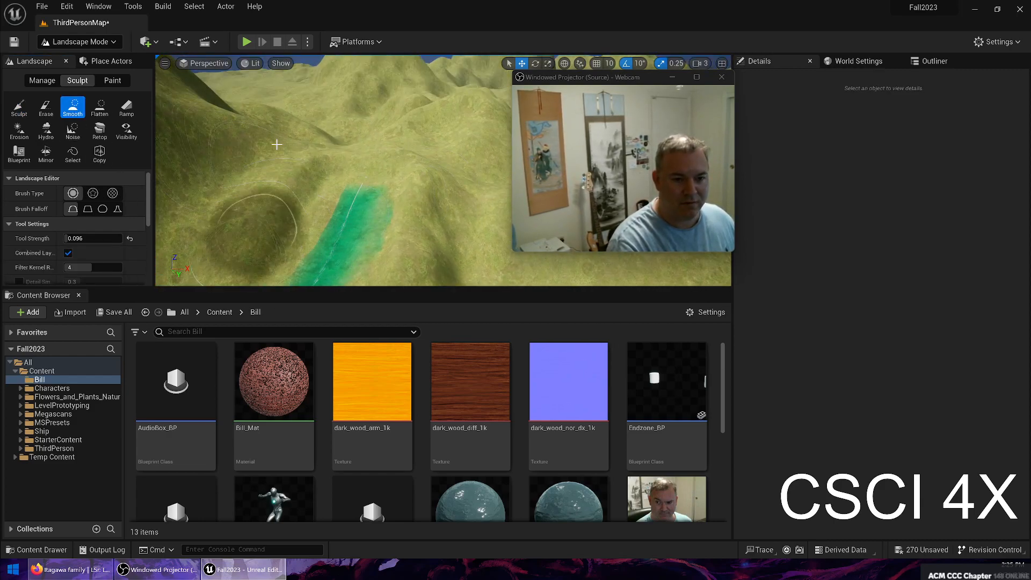
left_click_drag(323, 169, 246, 199)
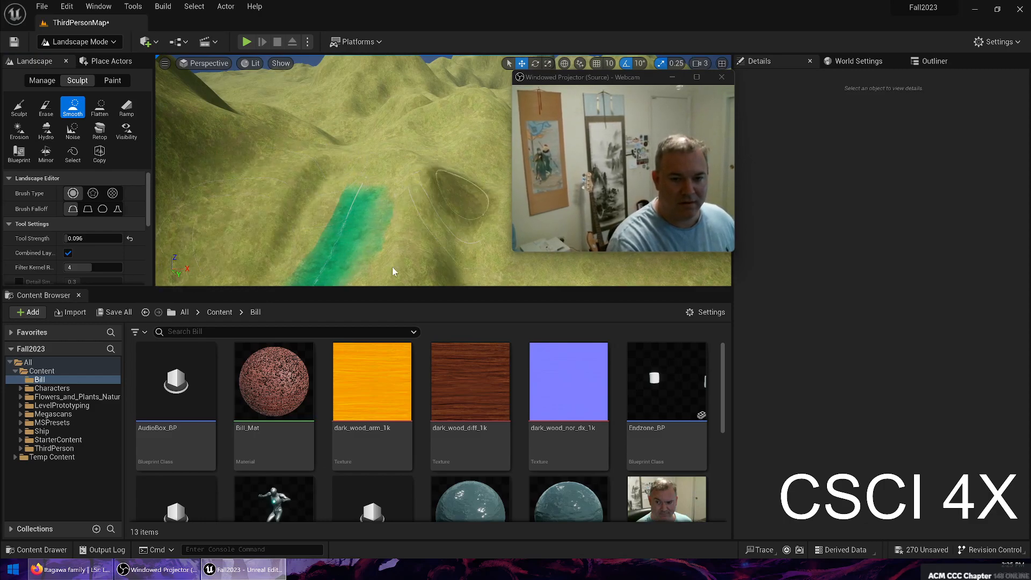
mouse_move(353, 205)
right_mouse_down()
mouse_move(353, 227)
mouse_move(301, 252)
mouse_move(364, 220)
mouse_move(363, 240)
right_mouse_up()
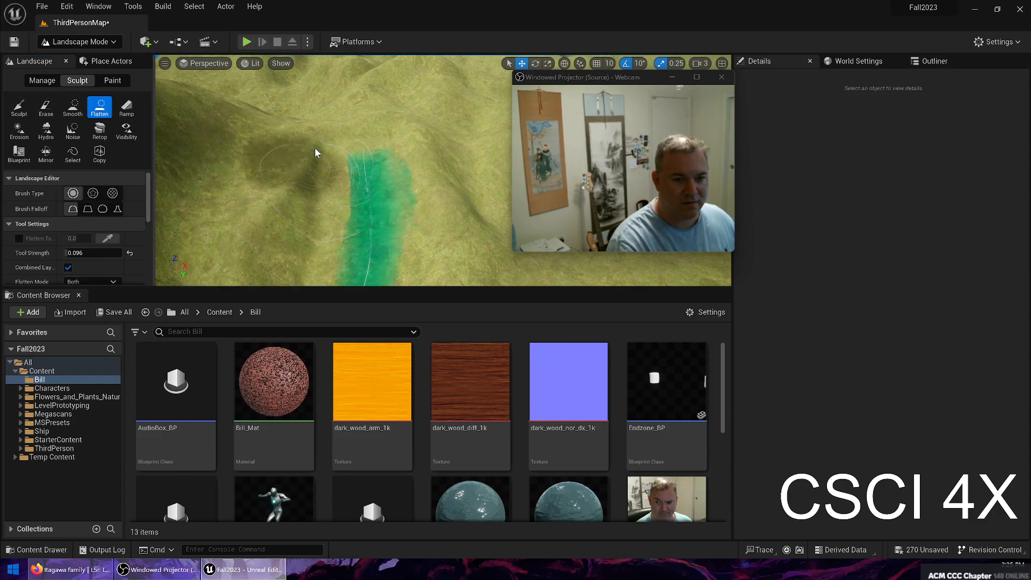
Step: Return to the Sculpt tool and raise the ground over the small stray water patch near the river's upper end
mouse_move(419, 194)
right_mouse_down()
mouse_move(408, 215)
mouse_move(365, 226)
mouse_move(322, 215)
right_mouse_up()
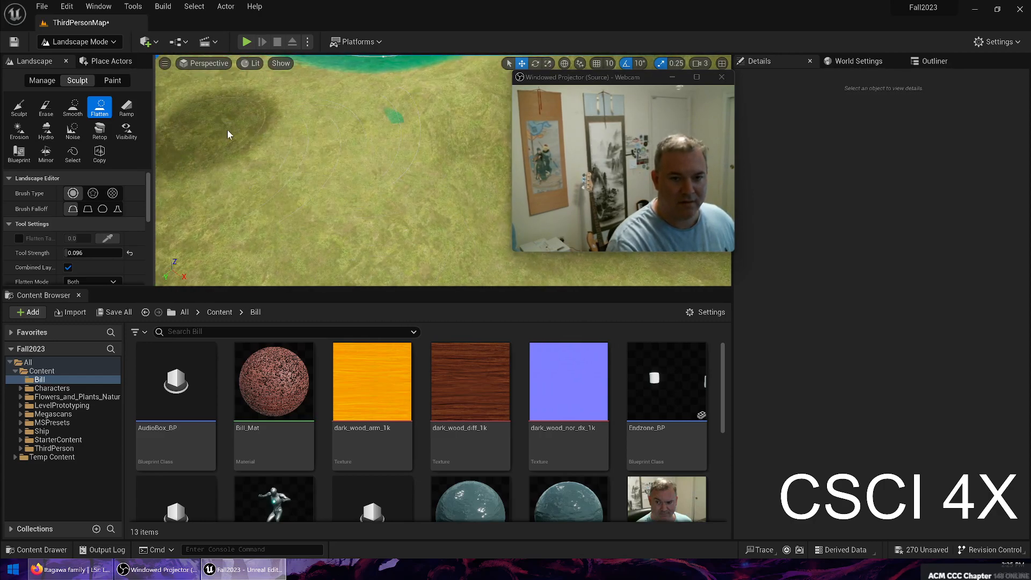
left_click(19, 106)
mouse_move(341, 182)
right_mouse_down()
mouse_move(340, 166)
mouse_move(397, 158)
mouse_move(382, 142)
right_mouse_up()
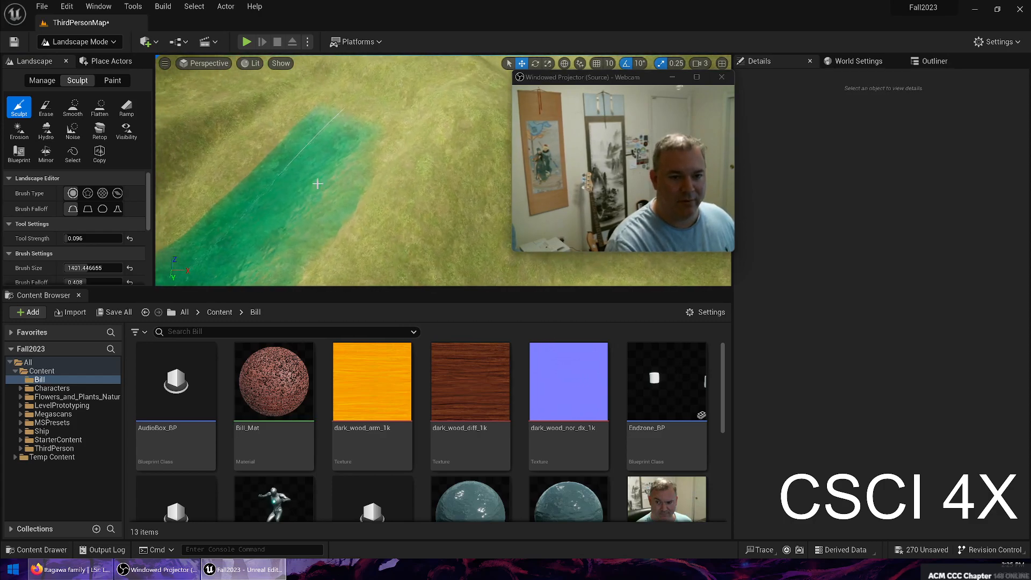
Step: Switch to Selection Mode and open the Props folder of StarterContent
left_click(34, 80)
left_click(67, 43)
left_click(72, 60)
left_click(67, 60)
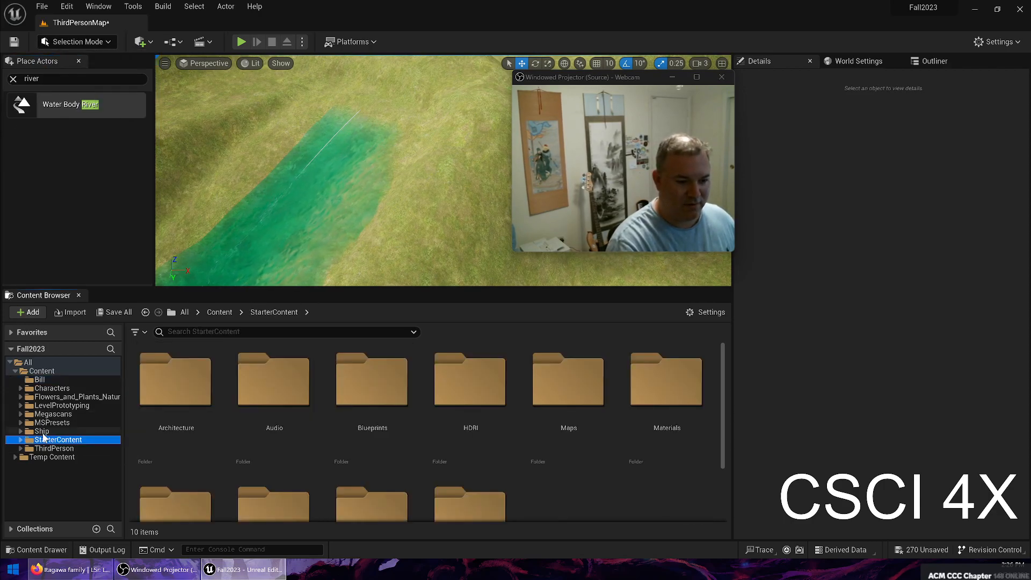
scroll(591, 419, "down", 1)
scroll(558, 431, "down", 1)
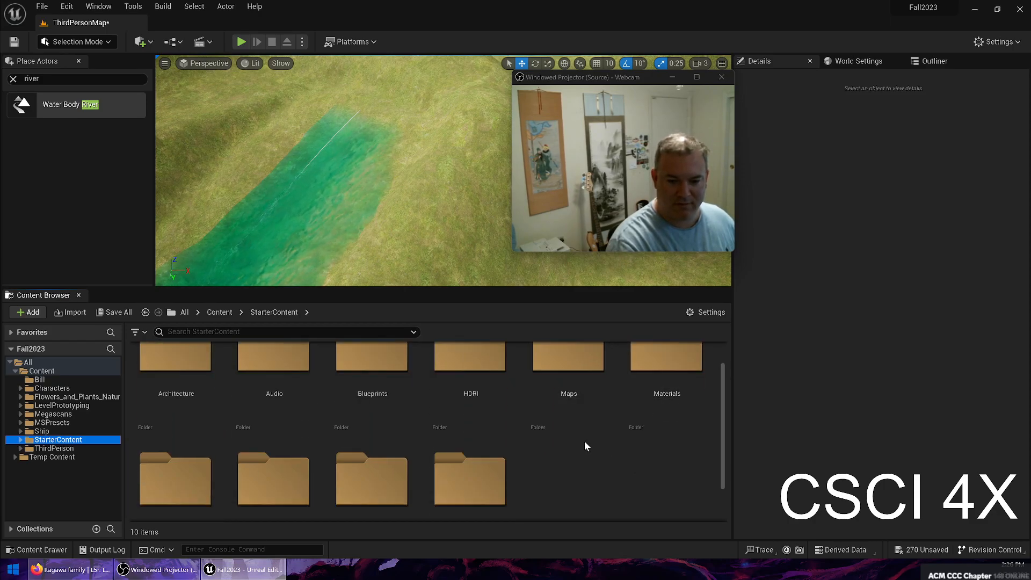
scroll(560, 411, "down", 1)
scroll(274, 450, "down", 2)
double_click(274, 449)
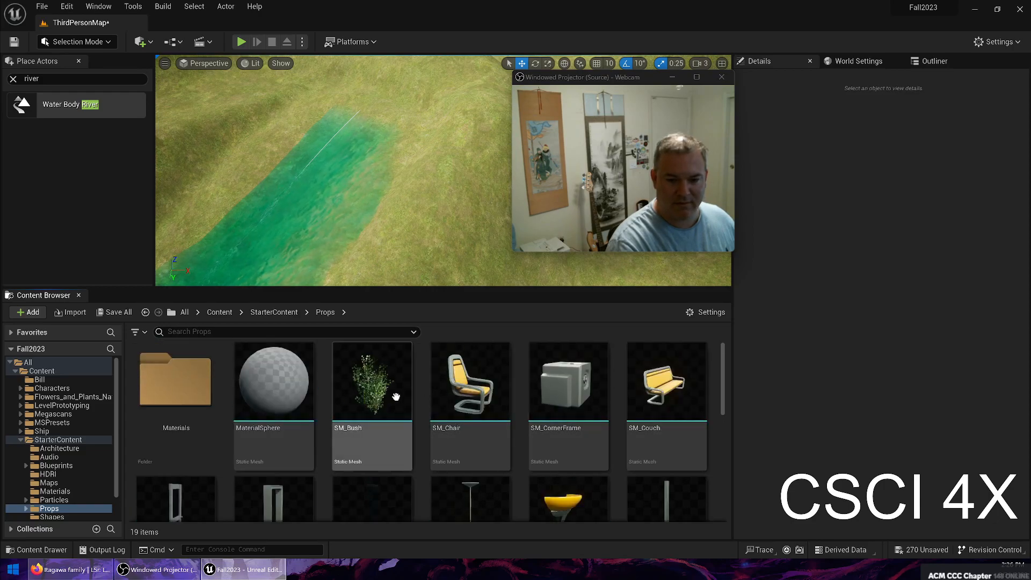
Step: Place an SM_Rock mesh on the bank at the river's upper end
scroll(537, 425, "down", 5)
scroll(282, 409, "up", 2)
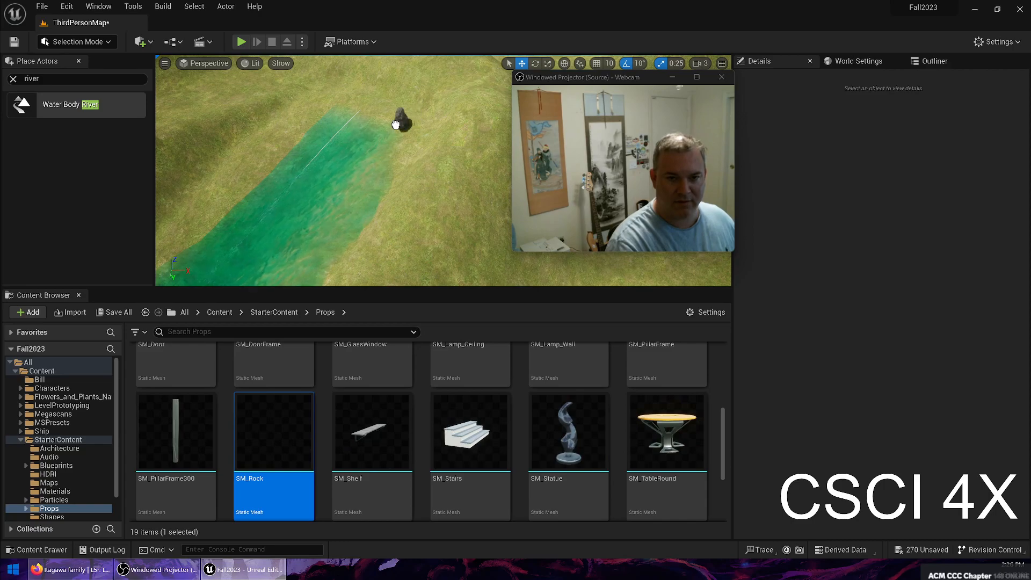
left_click_drag(387, 130, 387, 130)
right_click_drag(388, 130, 436, 138)
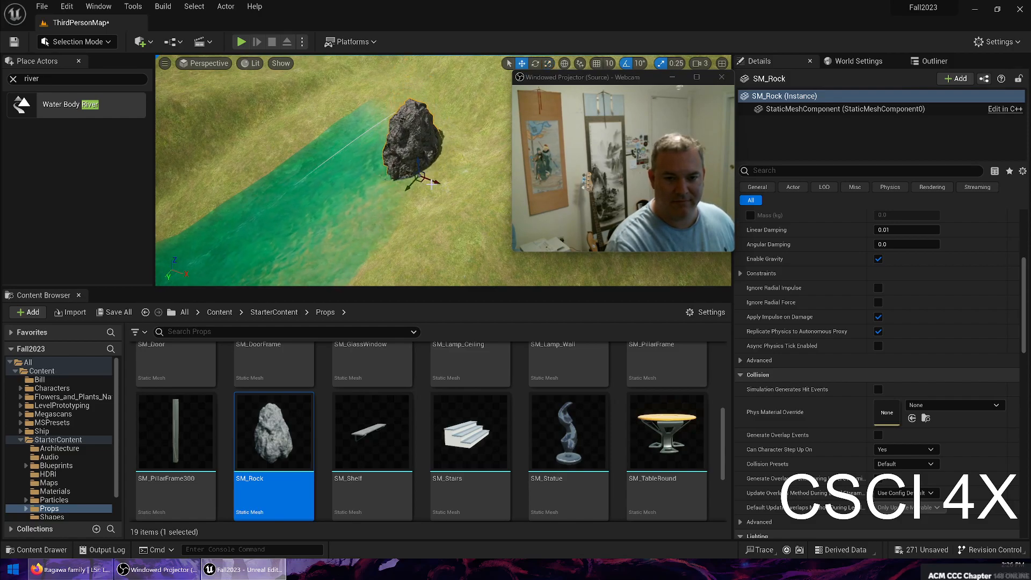
Step: Duplicate the rock into a row of four spanning the river's upper end to hide its straight edge
mouse_move(435, 182)
left_mouse_down("alt")
mouse_move(445, 179)
mouse_move(428, 179)
left_mouse_up("alt")
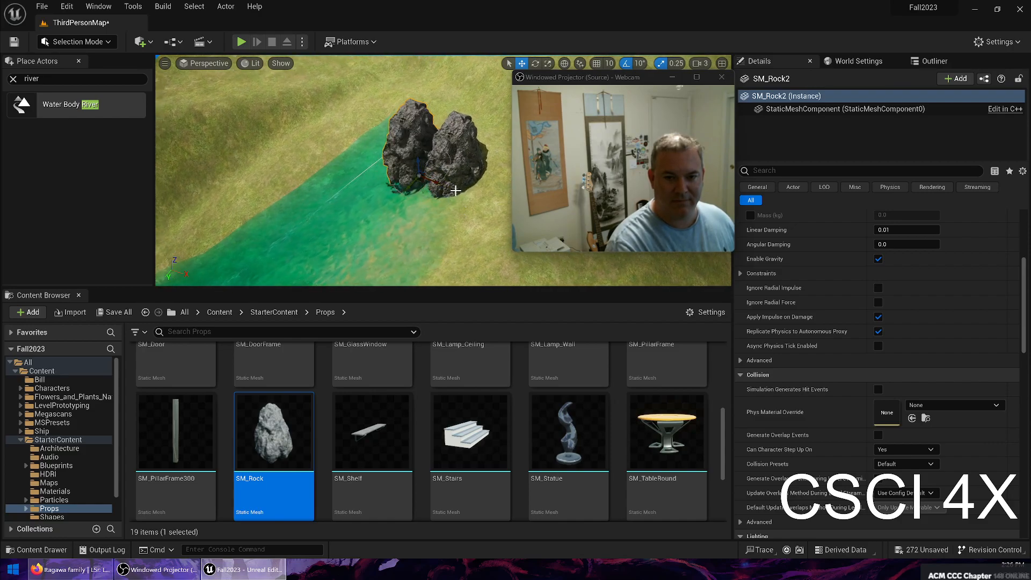
left_click_drag(439, 184, 376, 183, "alt")
right_click_drag(413, 220, 478, 214)
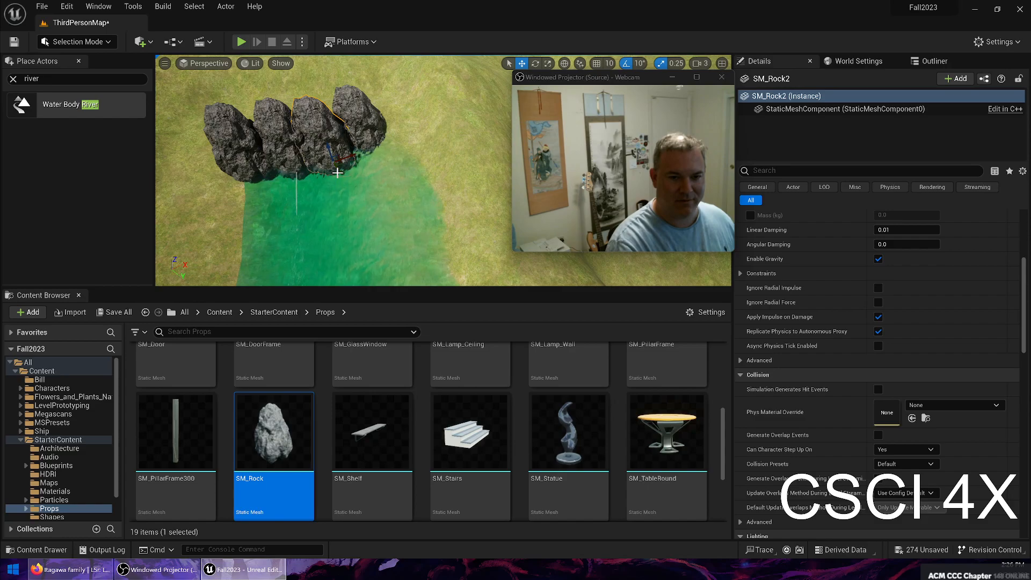
Step: Select the river's spline point at the raised bend upstream of the lake and lower it
right_click_drag(375, 217, 529, 160)
key("w")
key("w")
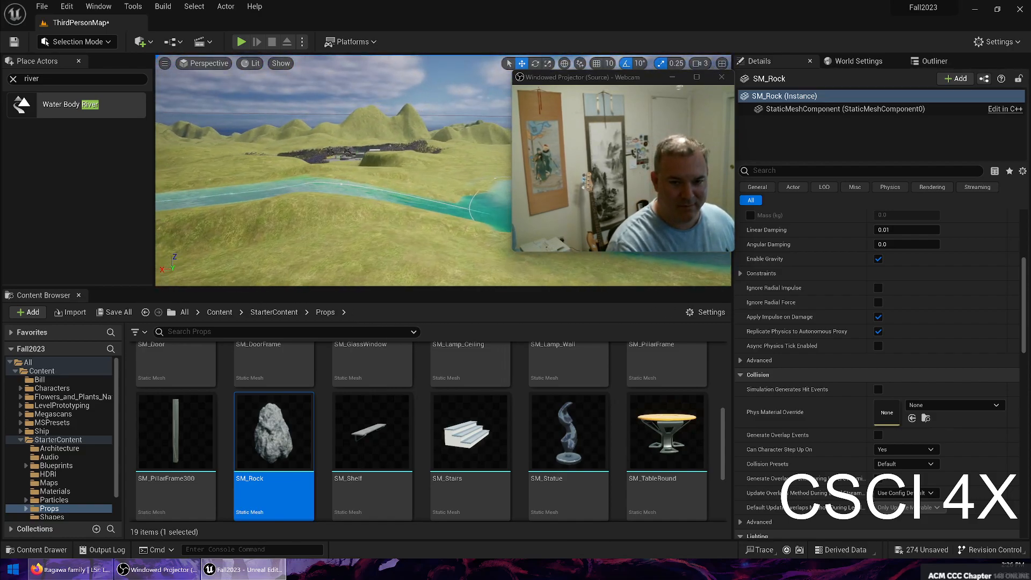
left_click(331, 186)
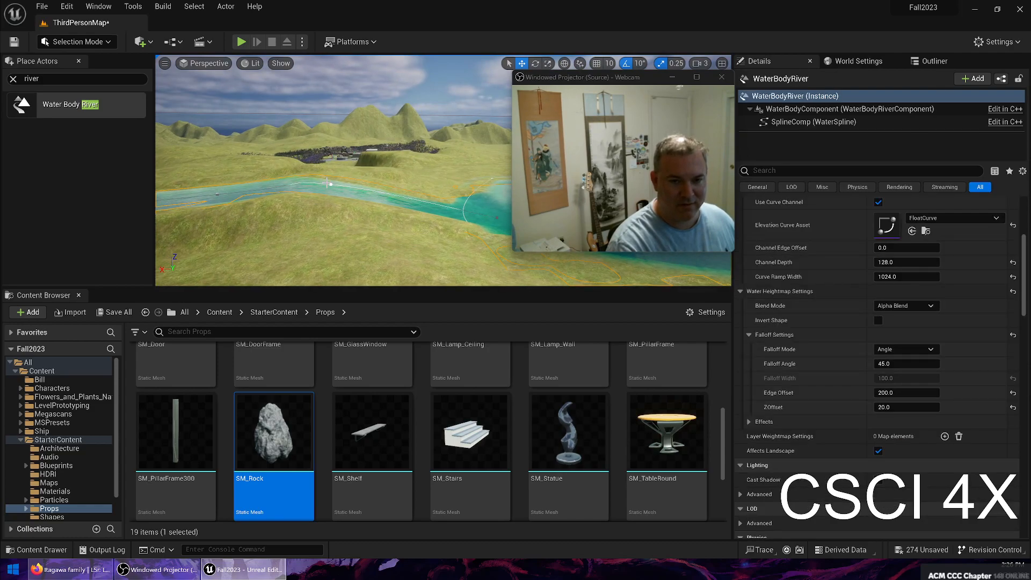
left_click(332, 186)
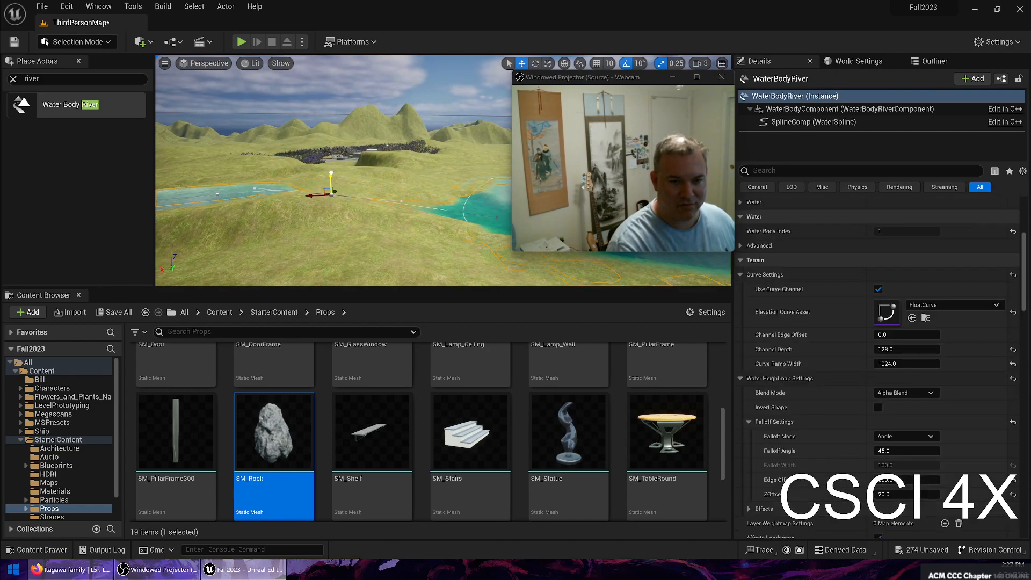
Step: Enter landscape sculpting mode, undo the sculpt stroke at the lake's edge and choose the Smooth tool
right_click_drag(390, 192, 334, 191)
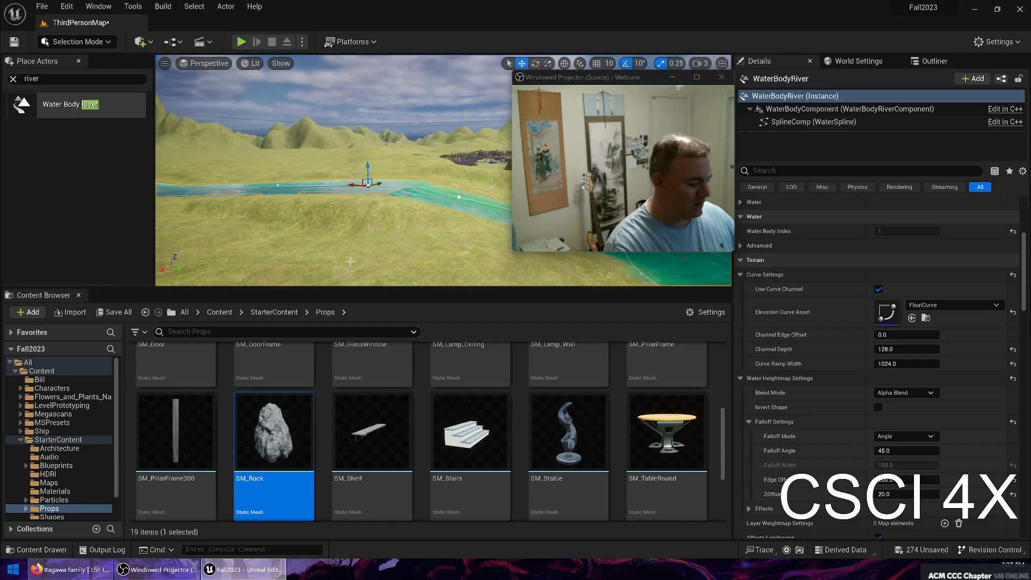
mouse_move(340, 225)
right_mouse_down()
mouse_move(303, 223)
mouse_move(345, 230)
right_mouse_up()
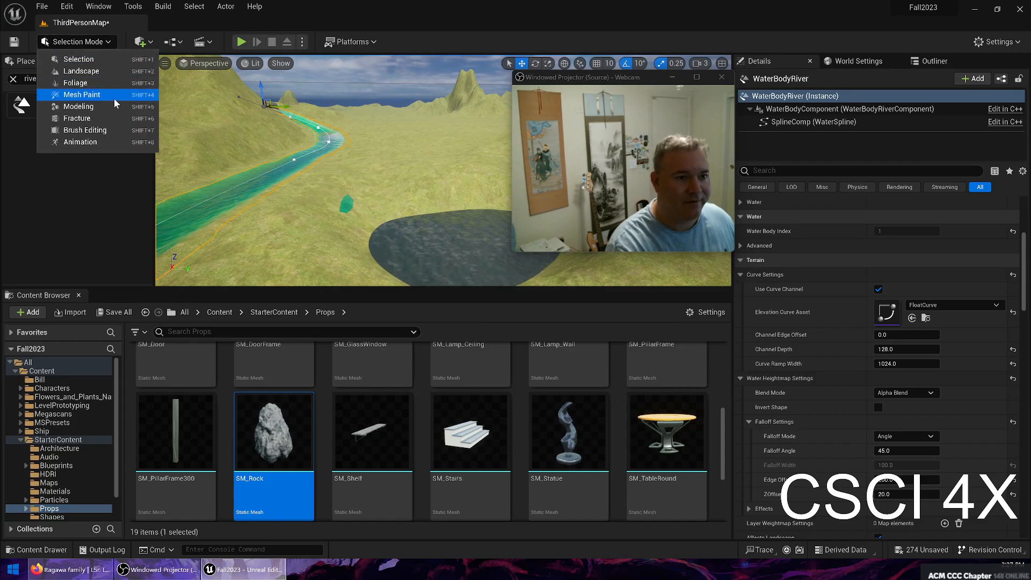
left_click(148, 75)
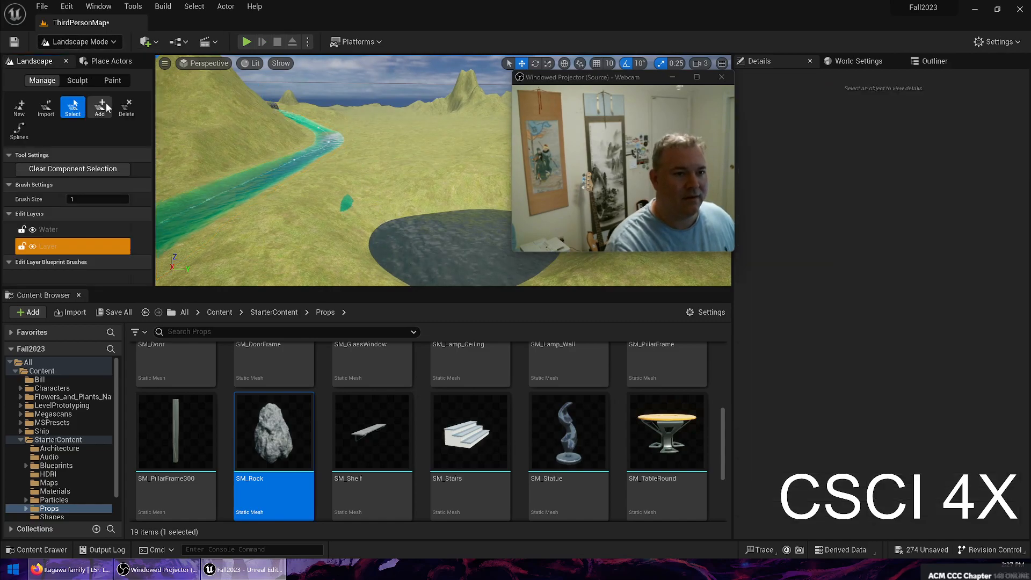
left_click(78, 80)
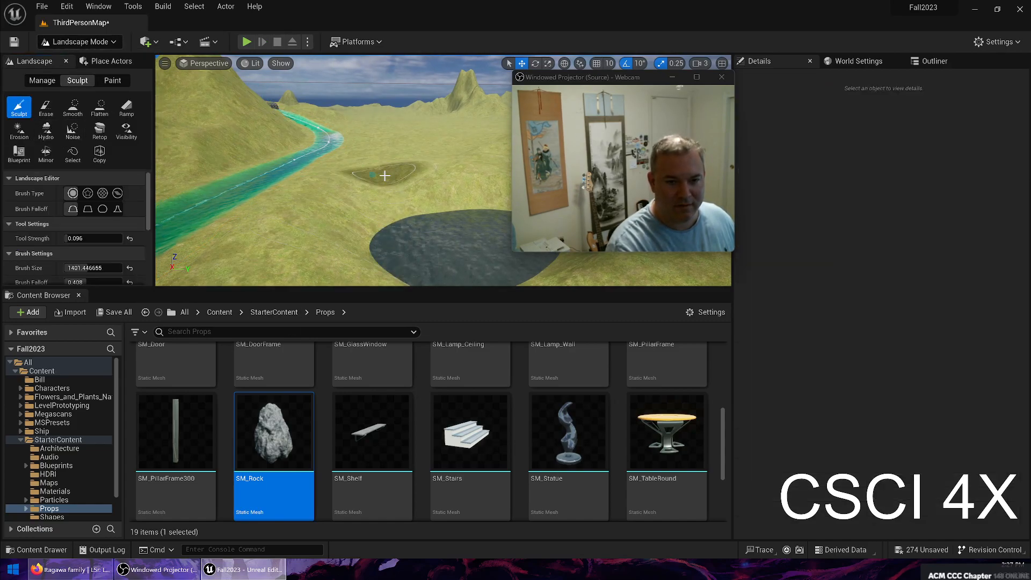
key("w")
mouse_move(349, 196)
right_mouse_down()
mouse_move(333, 219)
mouse_move(301, 215)
mouse_move(331, 197)
mouse_move(303, 214)
mouse_move(314, 172)
mouse_move(318, 223)
mouse_move(293, 166)
right_mouse_up()
key("w")
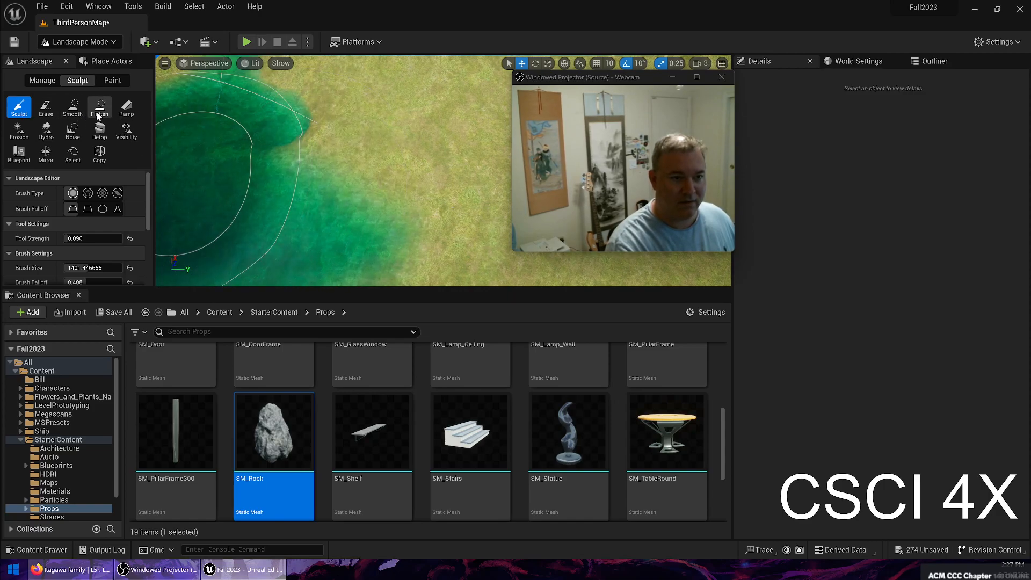
left_click(73, 107)
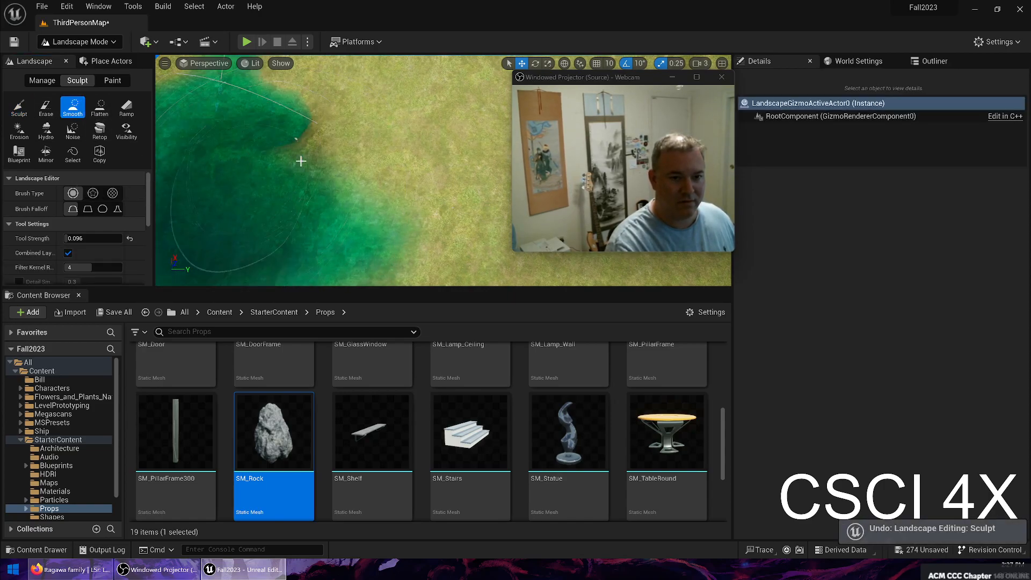
right_click_drag(248, 151, 272, 190)
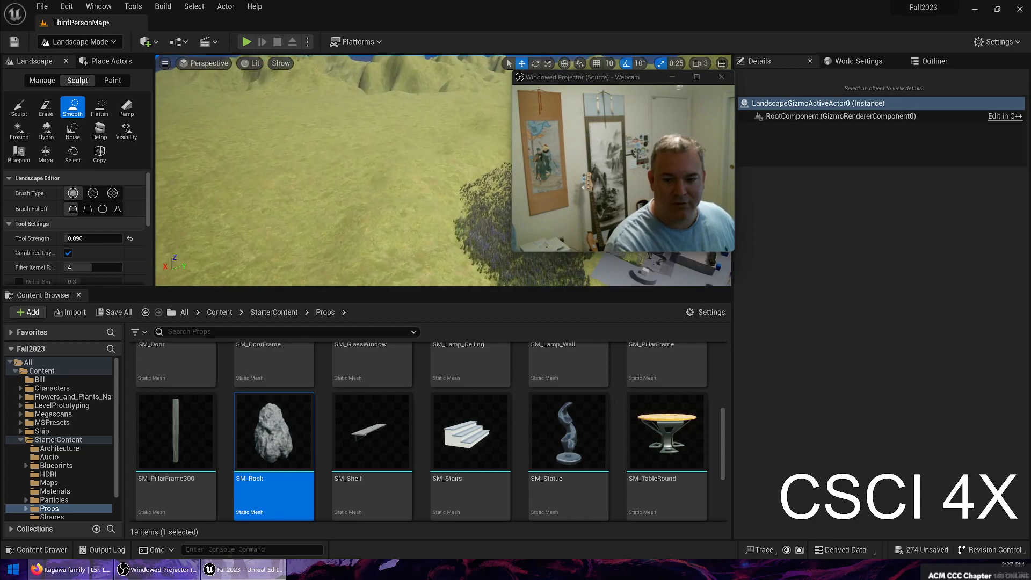
Step: Return to selection mode, find the water actors and place a Water Body Ocean in the level beside the building compound
right_click_drag(333, 177, 398, 148)
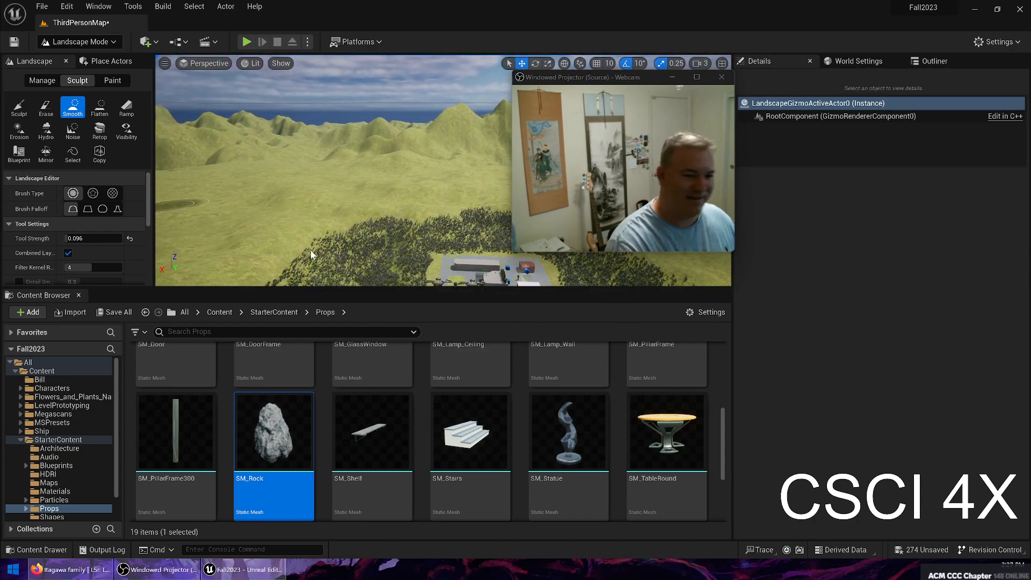
key("w")
right_click_drag(419, 134, 233, 148)
left_click(113, 41)
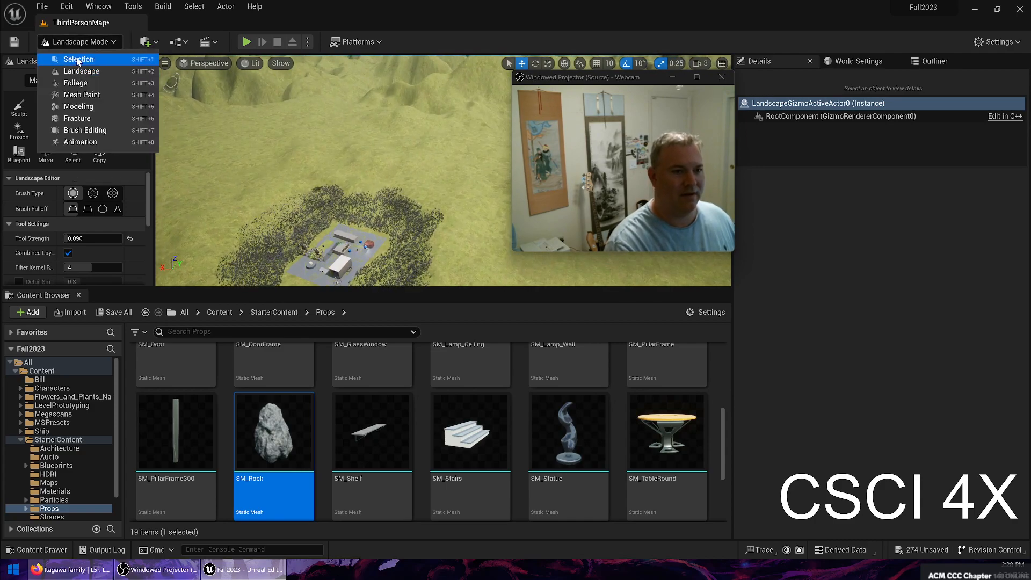
left_click(51, 56)
type("water")
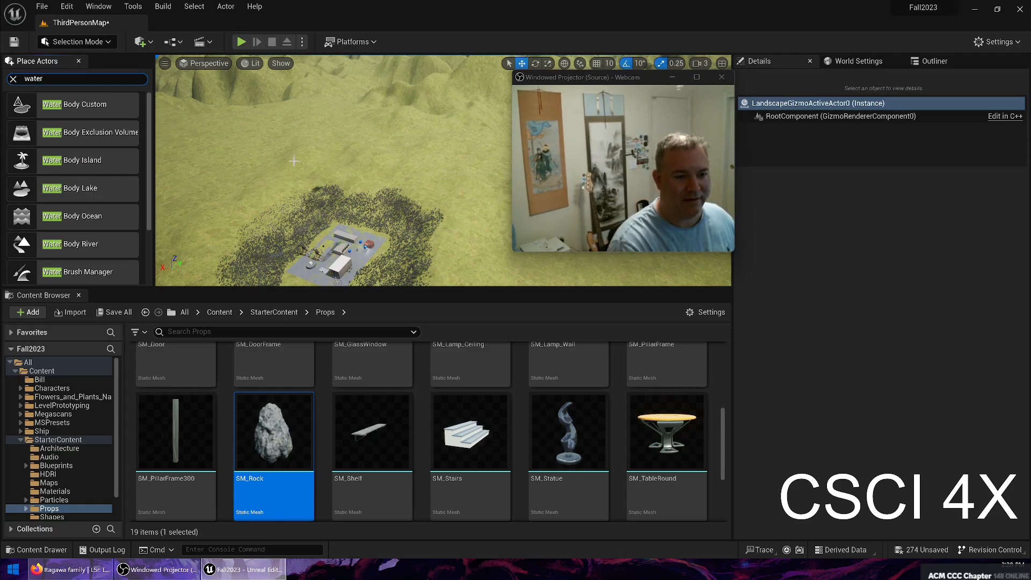
scroll(82, 231, "down", 3)
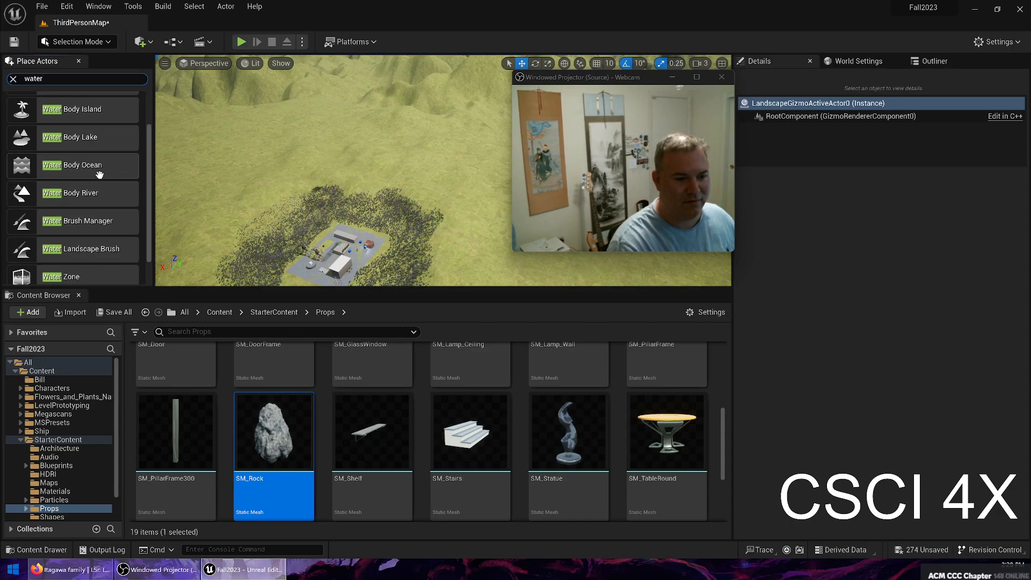
scroll(82, 237, "up", 3)
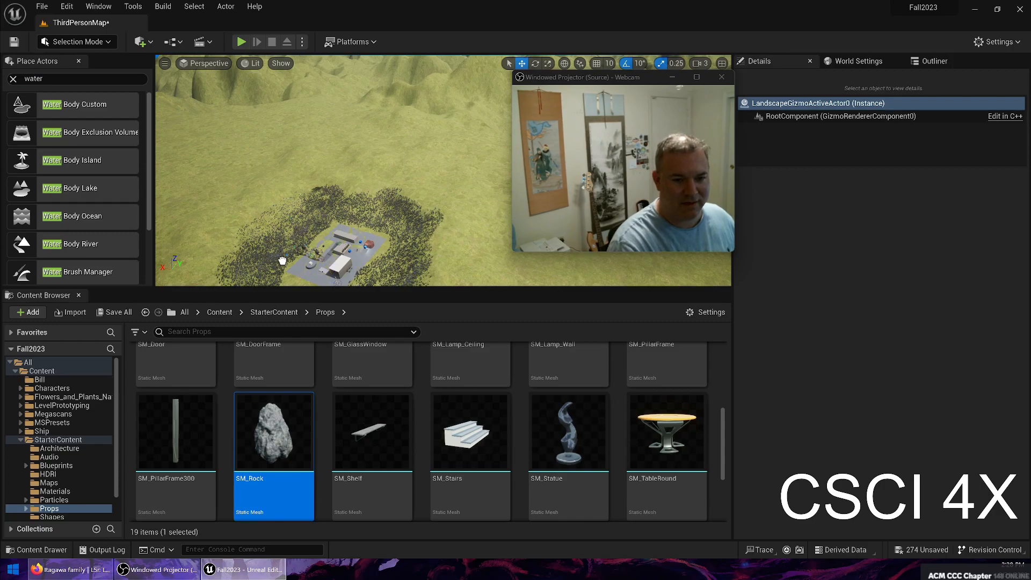
left_click_drag(283, 261, 283, 260)
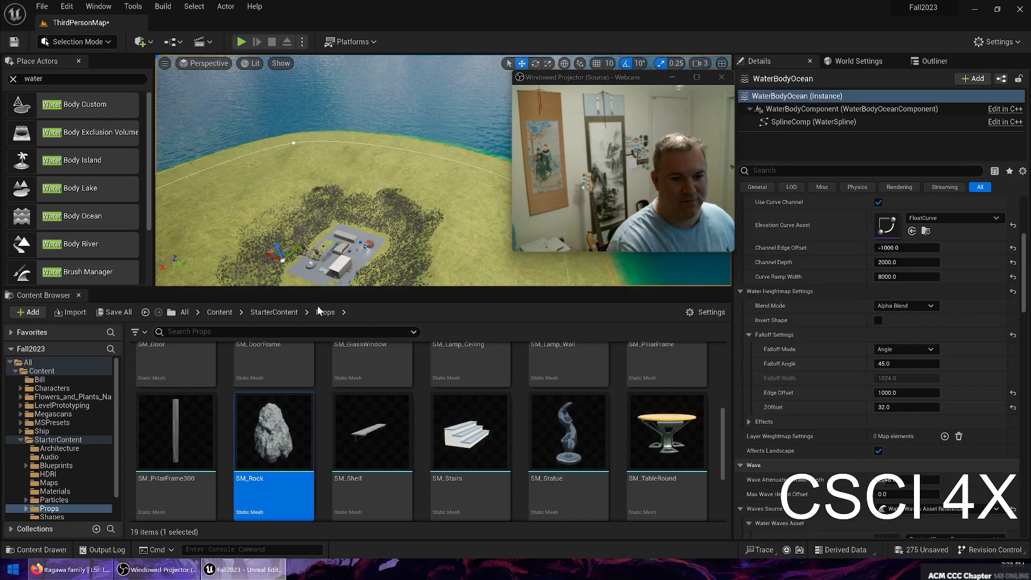
Step: Set the ocean's heightmap falloff mode to Width
right_click_drag(365, 157, 301, 111)
key("w")
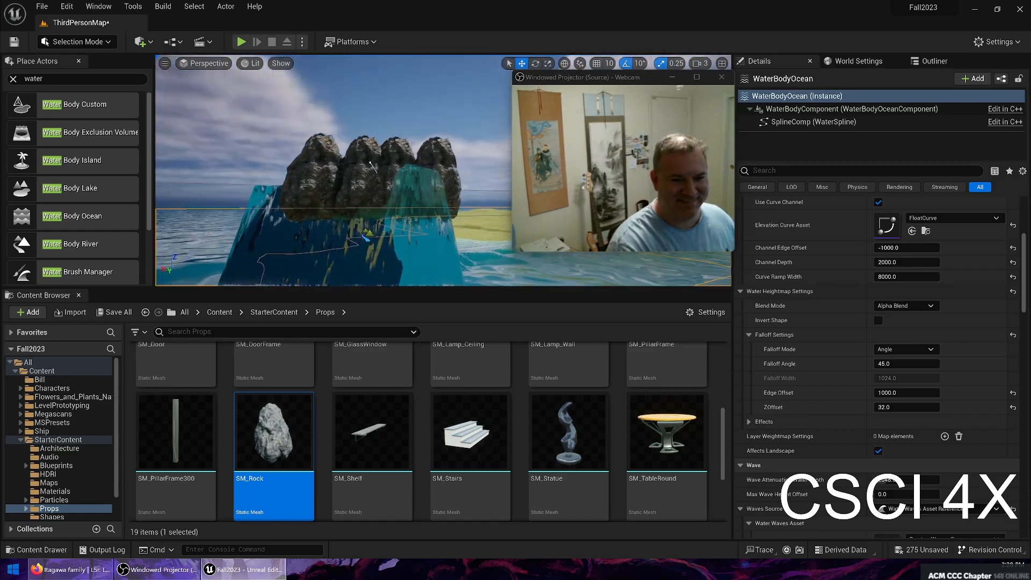
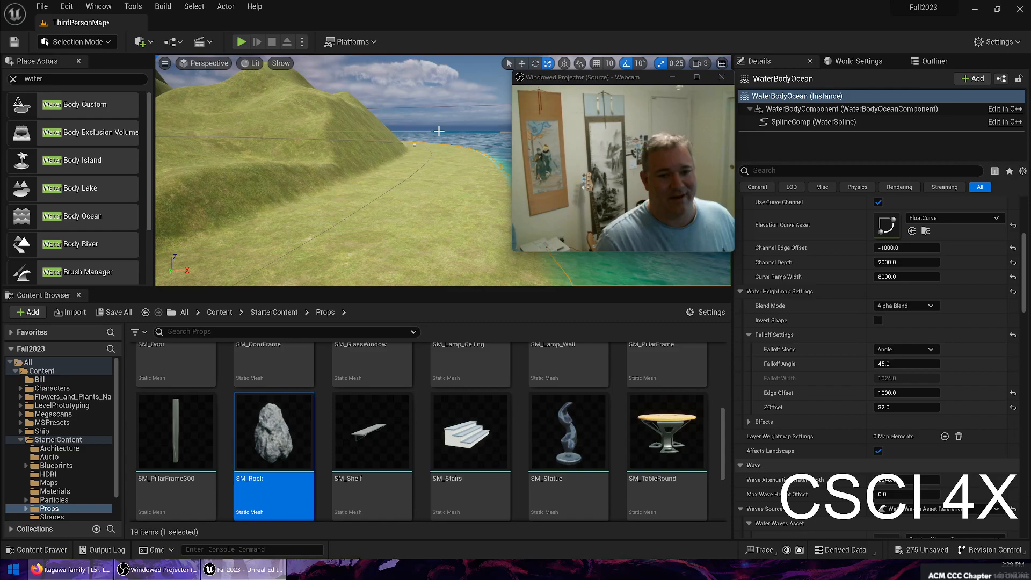
right_click_drag(400, 182, 288, 138)
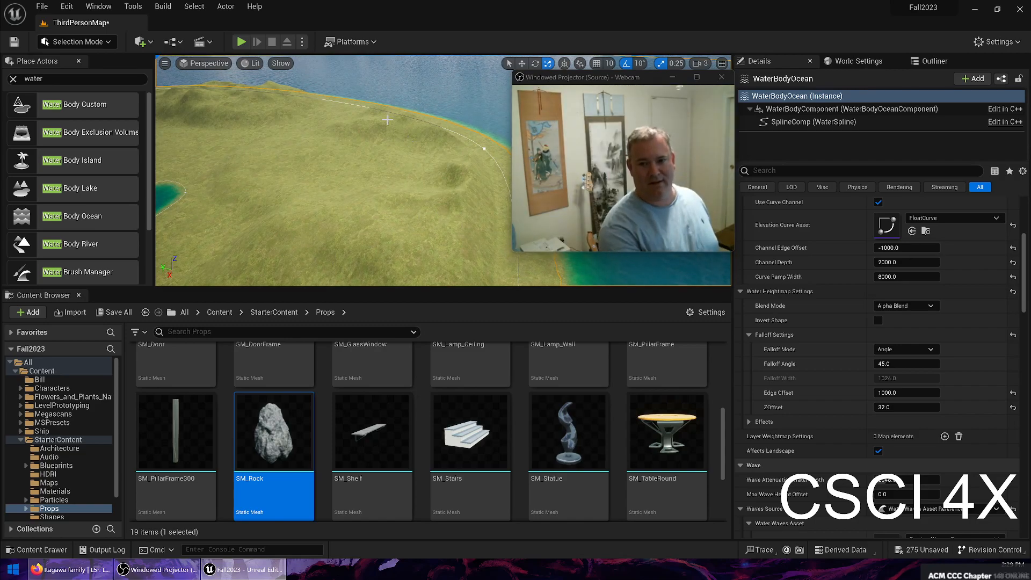
left_click(904, 349)
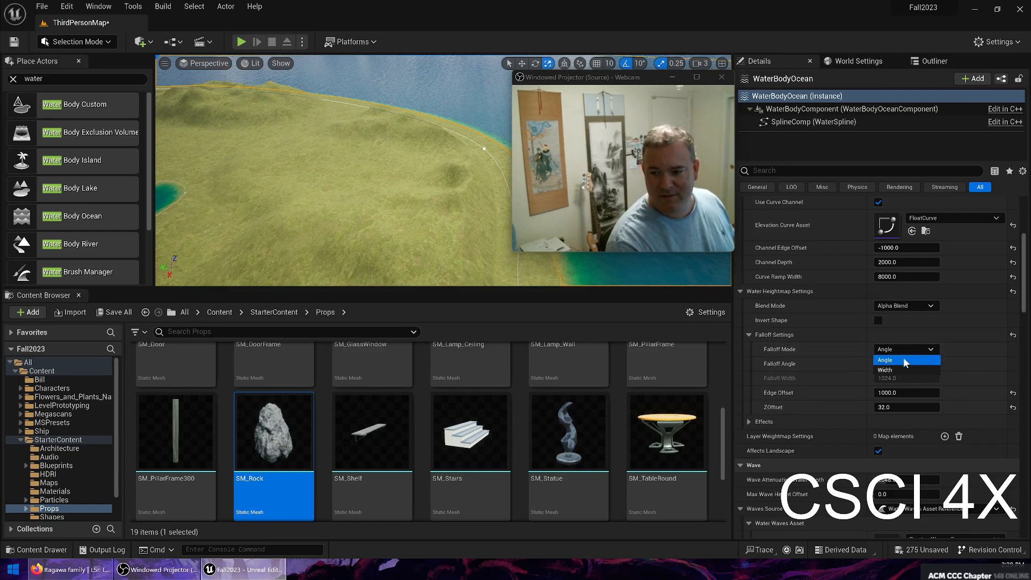
left_click(895, 376)
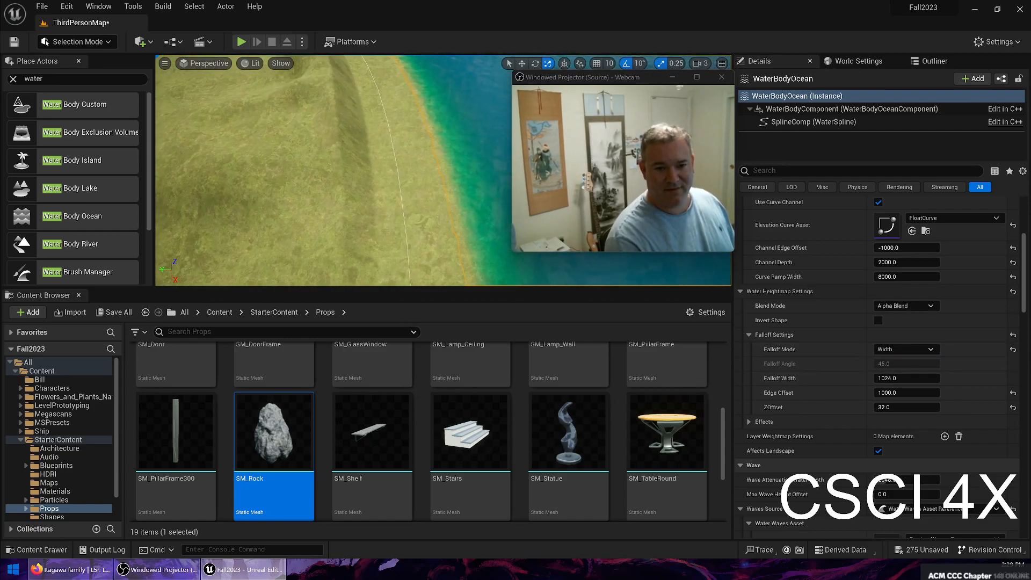
Step: Try falloff widths of 0.1 and 9000 on the ocean's surrounding terrain
right_click_drag(333, 170, 290, 119)
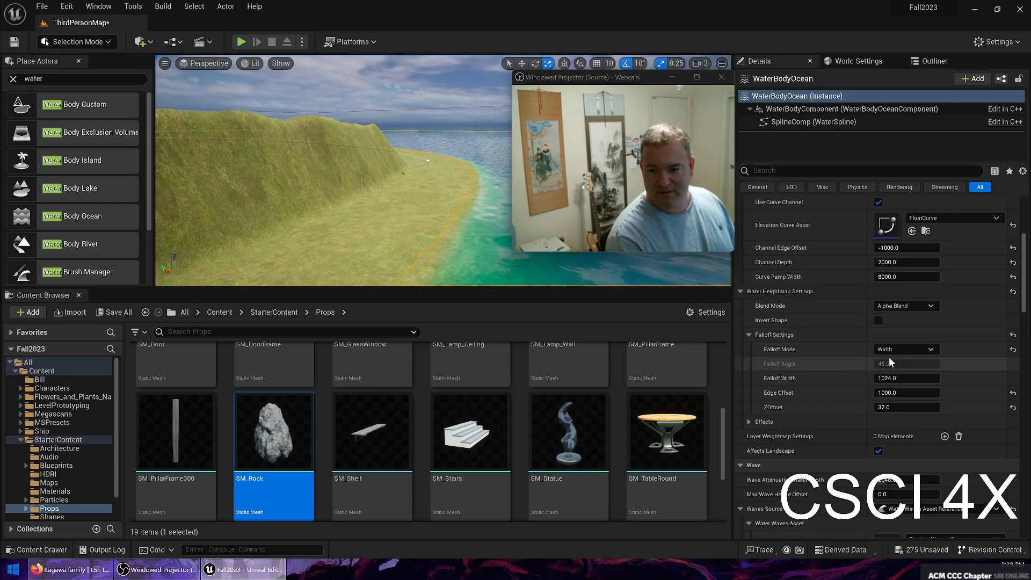
left_click(892, 379)
type("0.1")
key("Return")
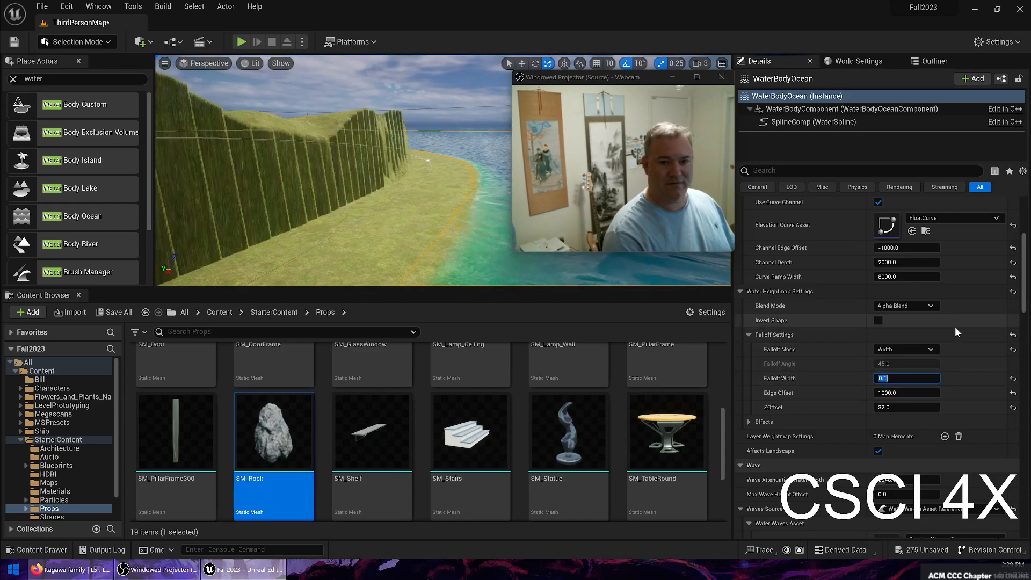
type("9")
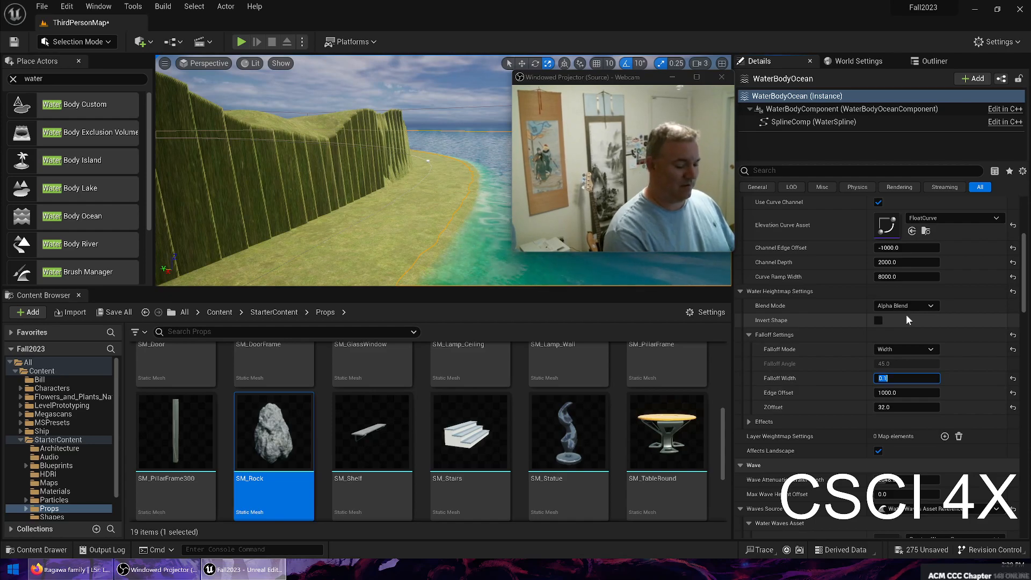
type("000")
key("Return")
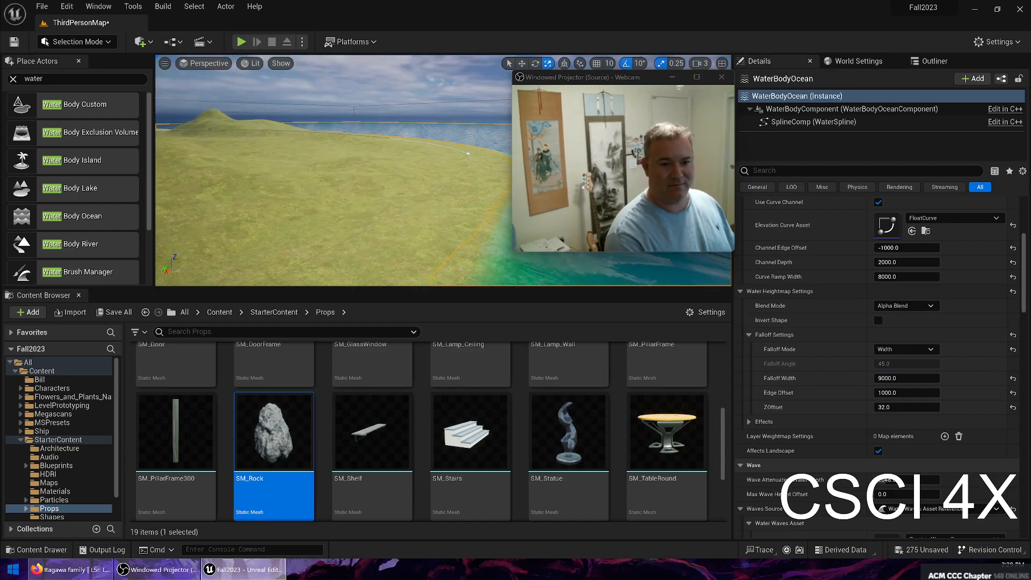
Step: Set the ocean's falloff width to 4000 and deselect the ocean
right_click_drag(333, 169, 161, 194)
left_click(933, 380)
type("4000")
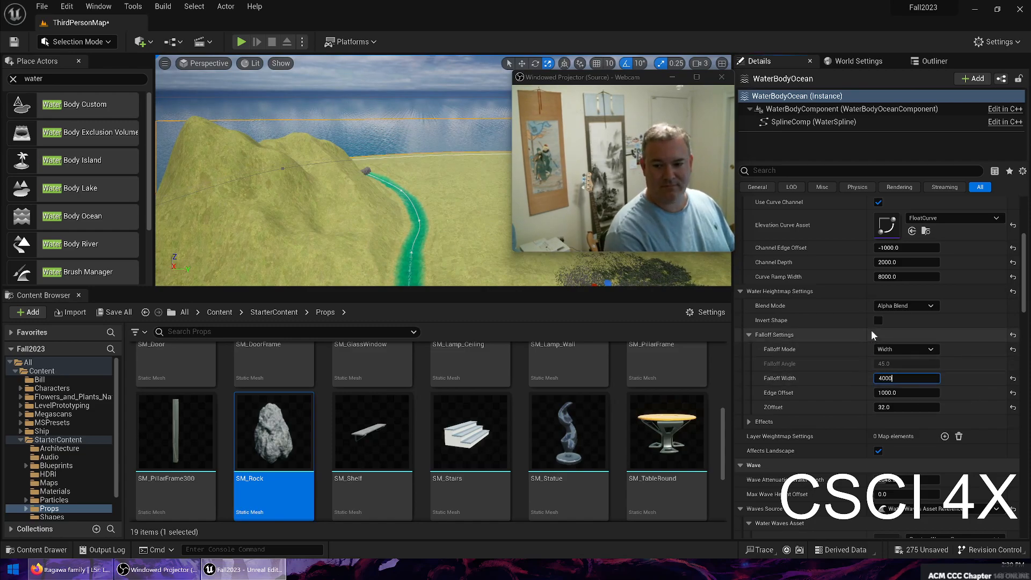
key("Return")
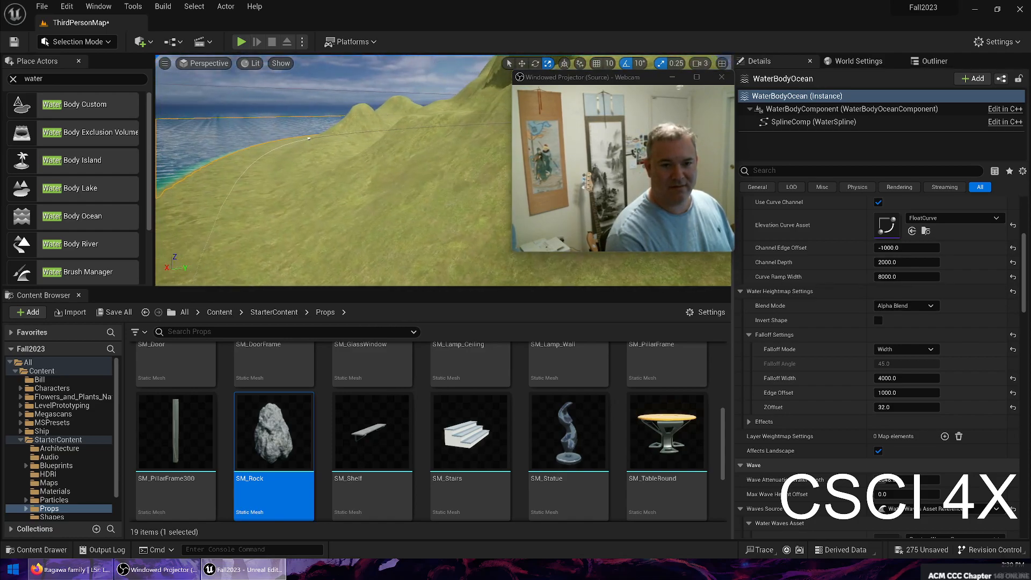
right_click_drag(333, 172, 196, 172)
key("Escape")
right_click_drag(409, 222, 532, 222)
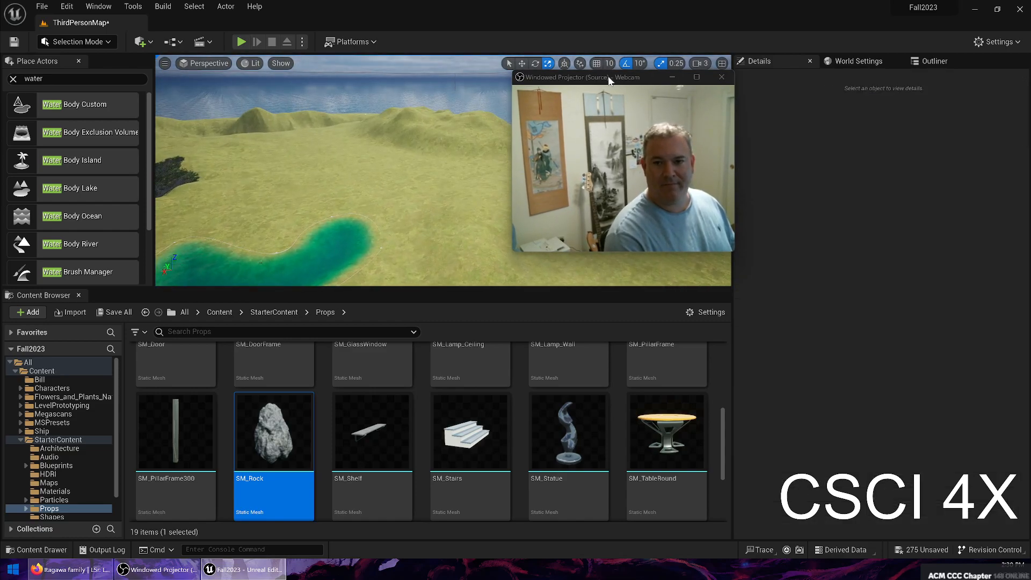
Step: Uncover the viewport's camera controls and raise the camera speed to 8
left_click_drag(610, 81, 617, 102)
left_click(704, 63)
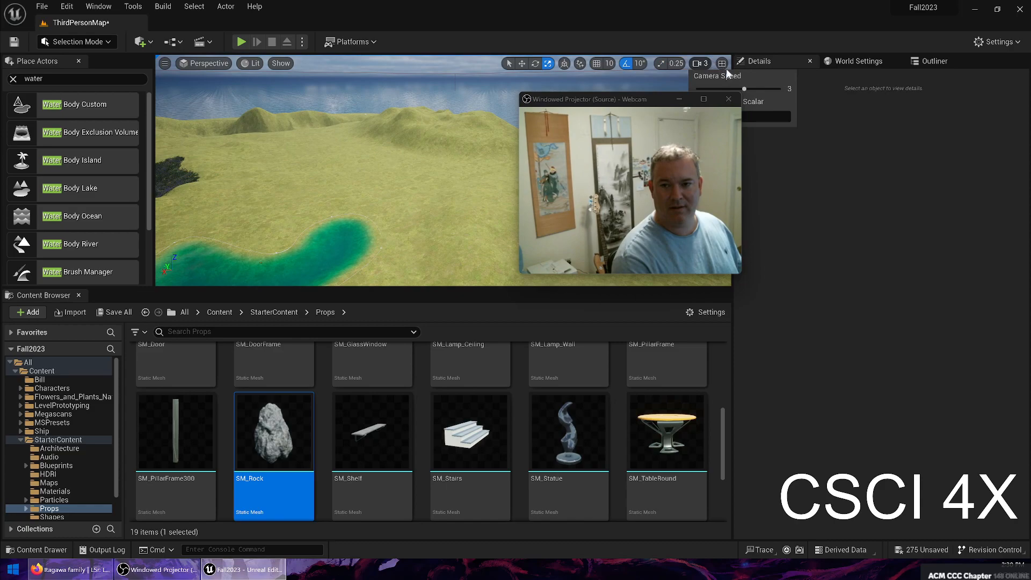
key("w")
right_click_drag(451, 178, 381, 157)
key("w")
Step: Sculpt the terrain along the island's coast in landscape mode with the brush size increased to about 2760
left_click(78, 42)
left_click(78, 70)
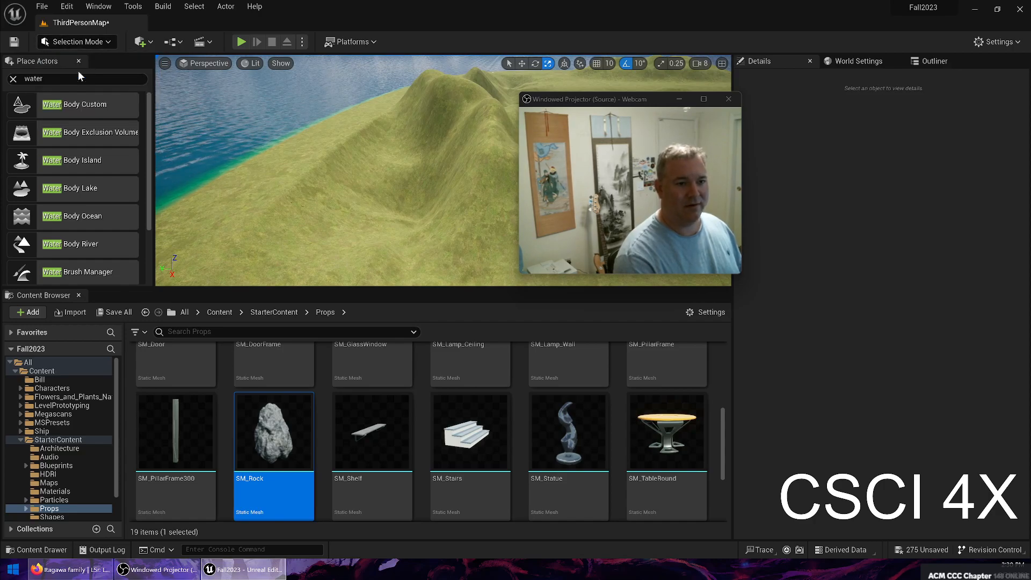
left_click(20, 106)
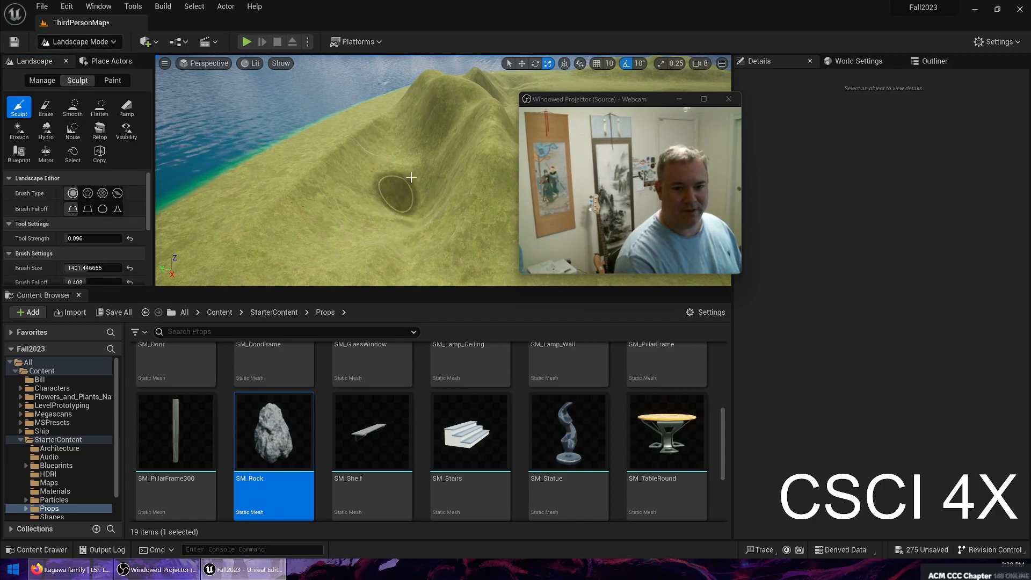
scroll(103, 264, "down", 2)
left_click_drag(89, 234, 131, 234)
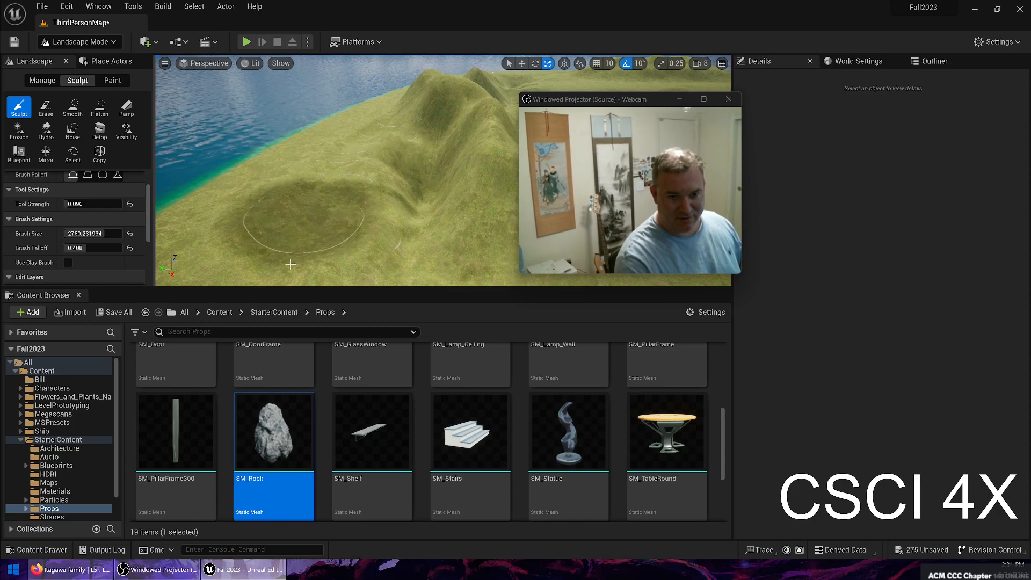
right_click_drag(227, 280, 360, 279)
mouse_move(227, 279)
left_mouse_down()
mouse_move(332, 253)
mouse_move(260, 273)
mouse_move(286, 265)
left_mouse_up()
mouse_move(285, 265)
right_mouse_down()
mouse_move(408, 282)
mouse_move(454, 149)
right_mouse_up()
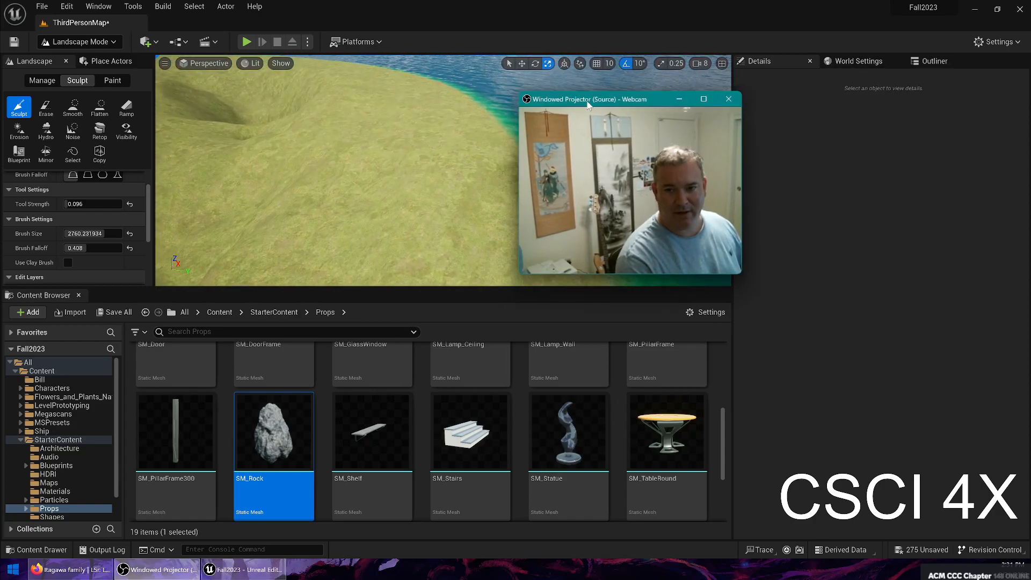
Step: Move the webcam window off the viewport and smooth the sculpted hills along the coast with the Smooth tool
left_click_drag(588, 106, 804, 44)
mouse_move(591, 188)
right_mouse_down()
mouse_move(558, 166)
mouse_move(494, 209)
mouse_move(396, 221)
right_mouse_up()
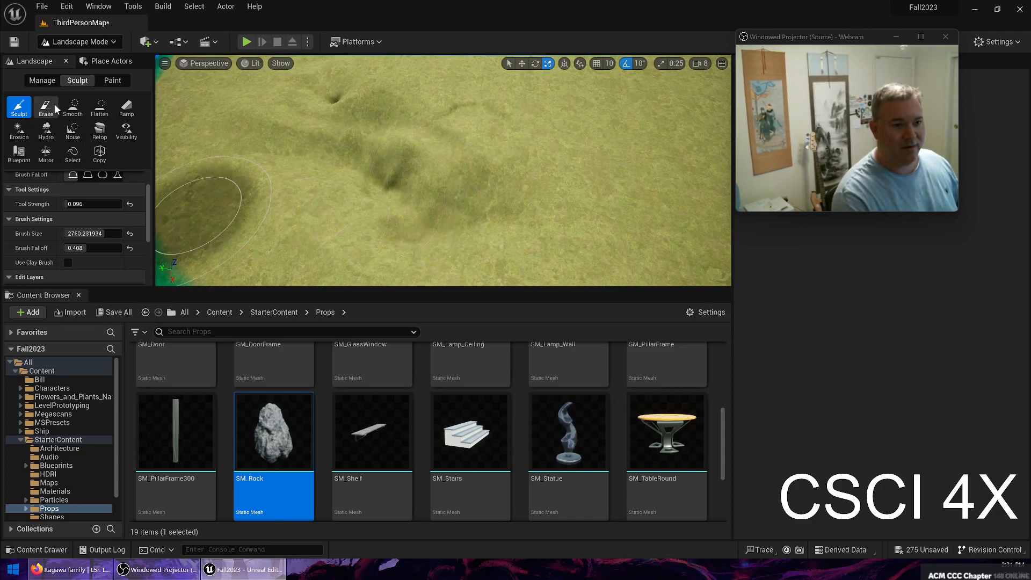
left_click(72, 107)
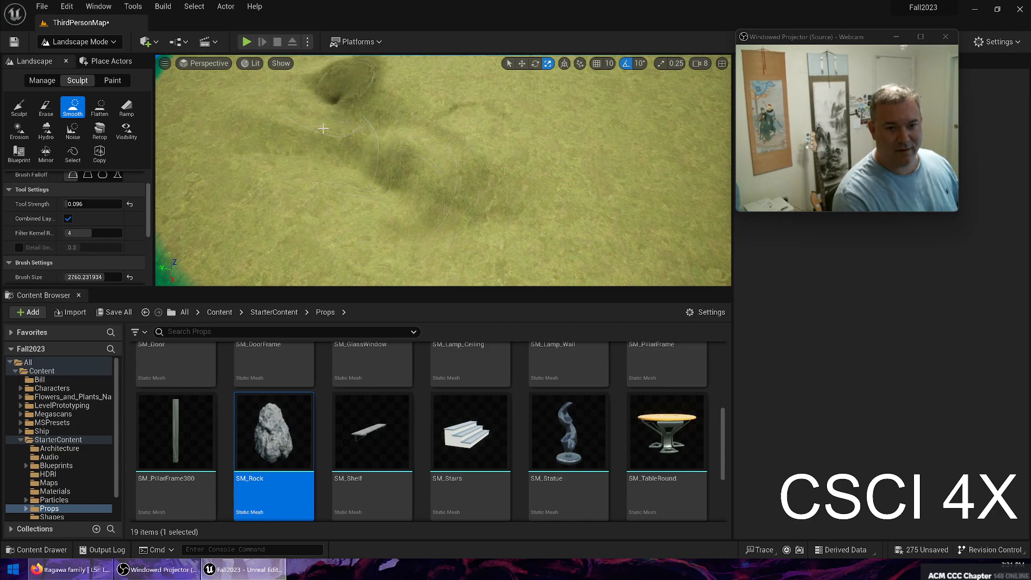
right_click_drag(374, 145, 437, 271)
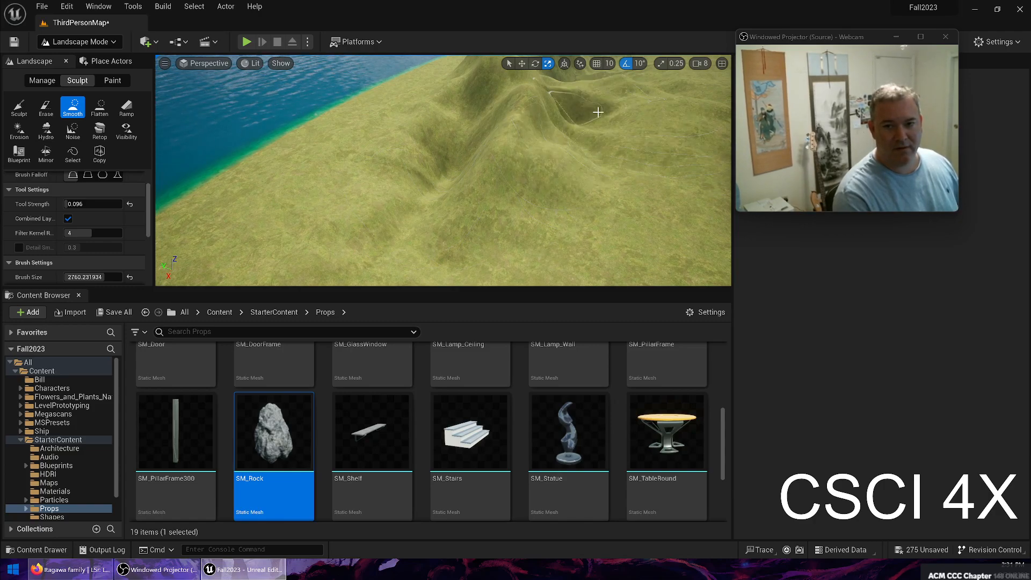
right_click_drag(343, 225, 398, 179)
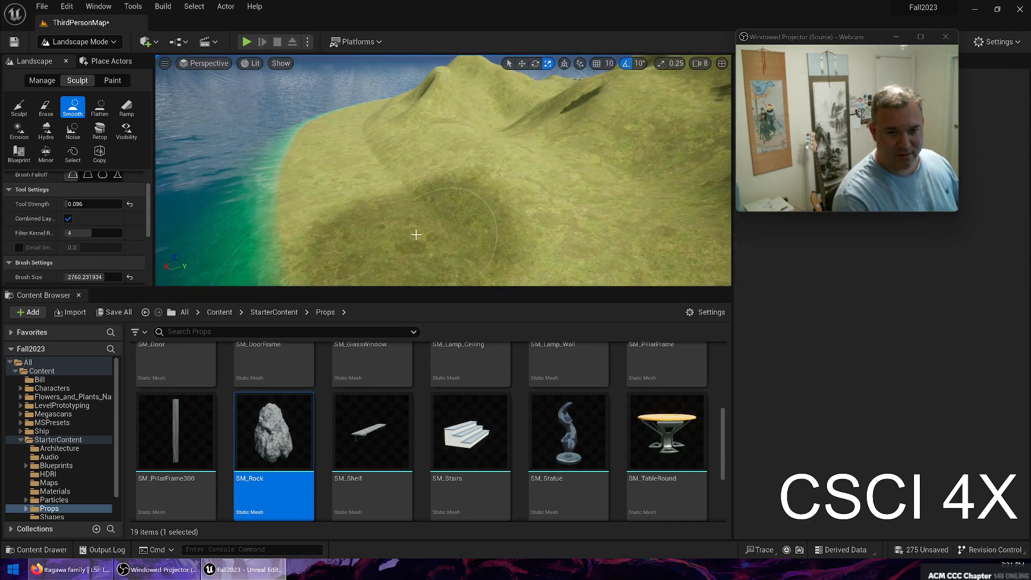
mouse_move(425, 190)
right_mouse_down()
mouse_move(515, 207)
mouse_move(644, 202)
mouse_move(730, 180)
mouse_move(446, 180)
mouse_move(430, 145)
mouse_move(601, 156)
mouse_move(666, 134)
mouse_move(457, 158)
mouse_move(392, 177)
mouse_move(300, 235)
right_mouse_up()
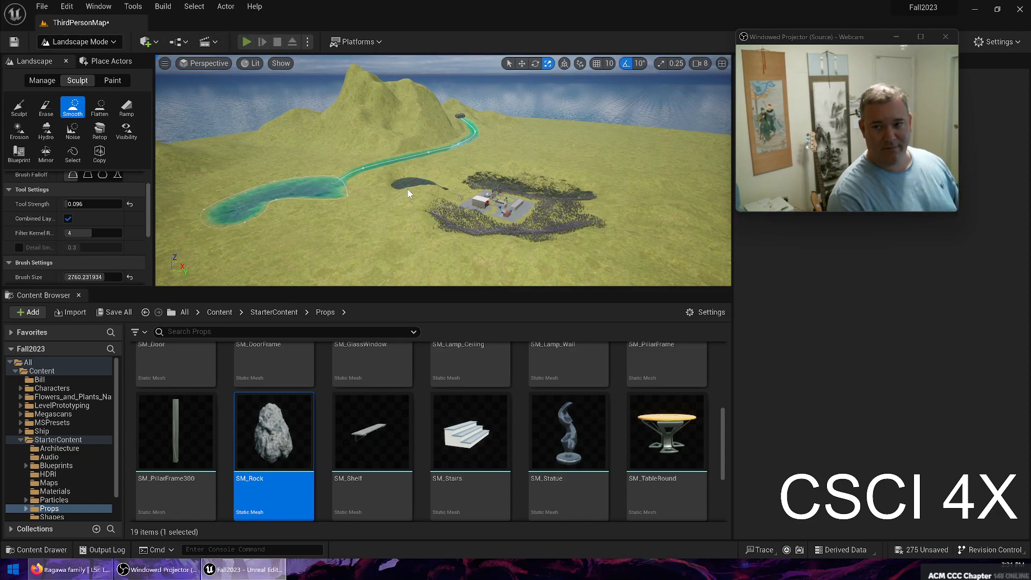
Step: Play-test the level by running and jumping across the landscape to the river, and stop the play session
key("alt+p")
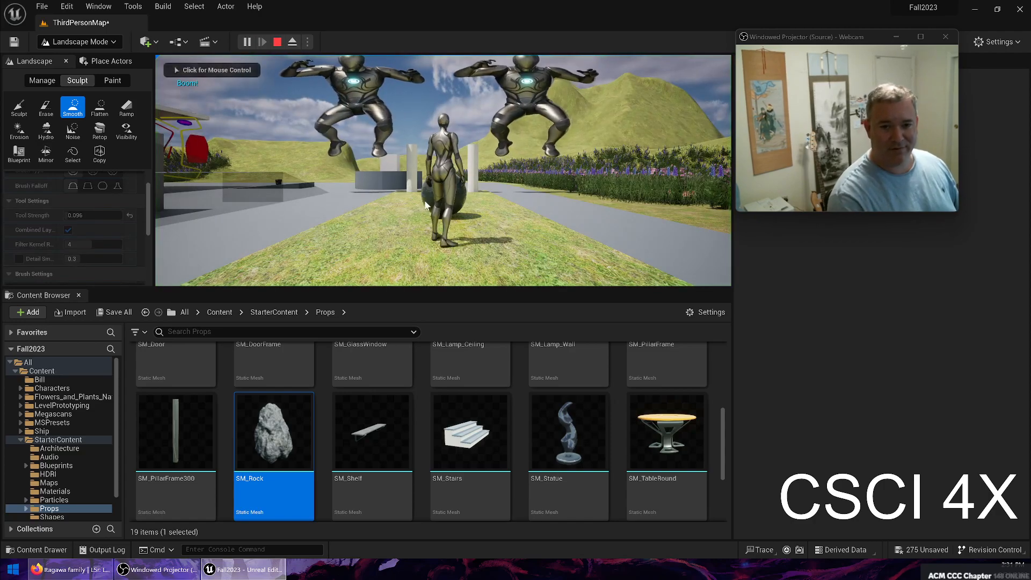
key("w")
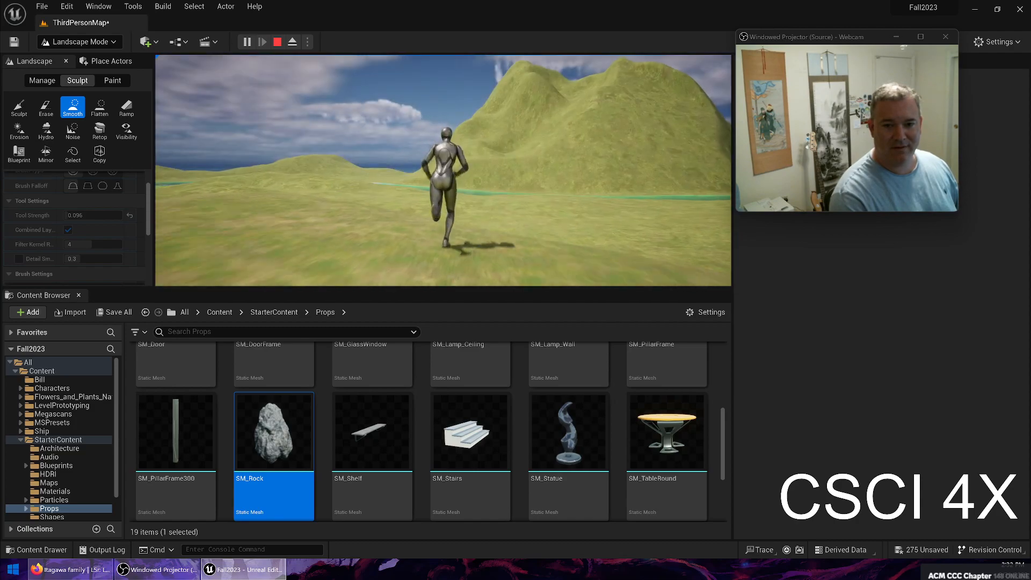
key("space")
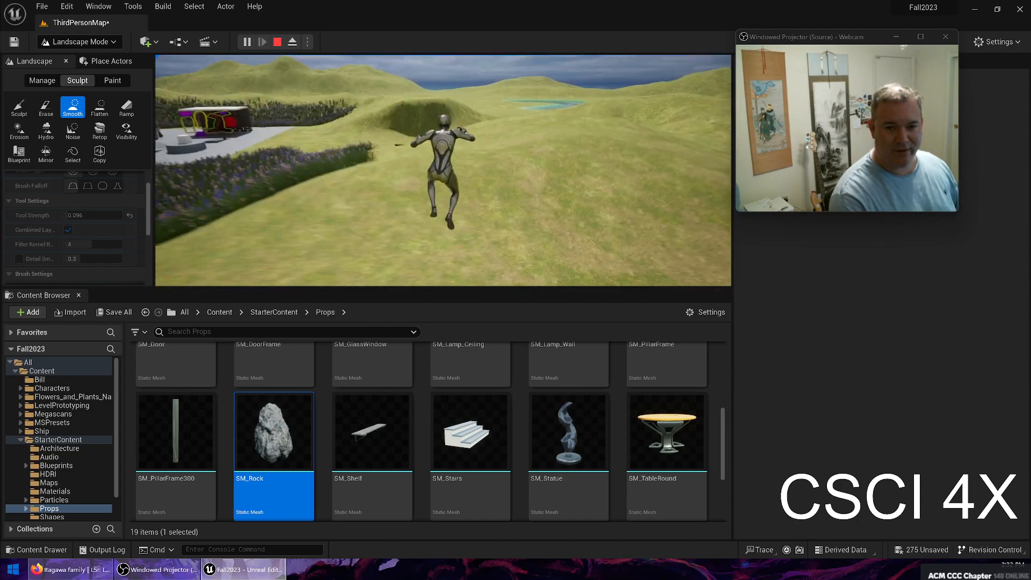
key("space")
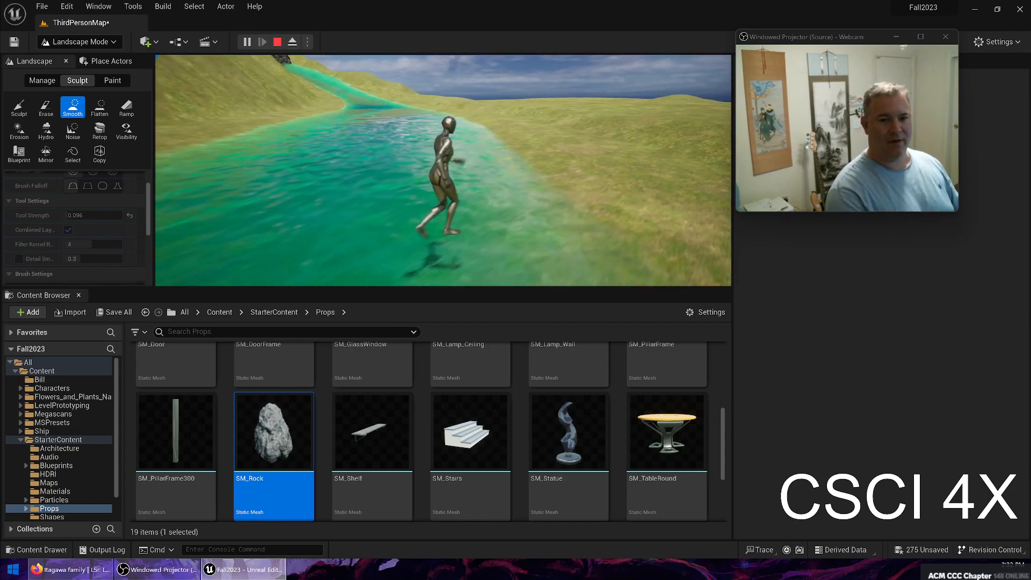
key("Escape")
Step: Return to selection mode and place a Water Body Island in the ocean off the landscape's coast
left_click(80, 41)
left_click(57, 63)
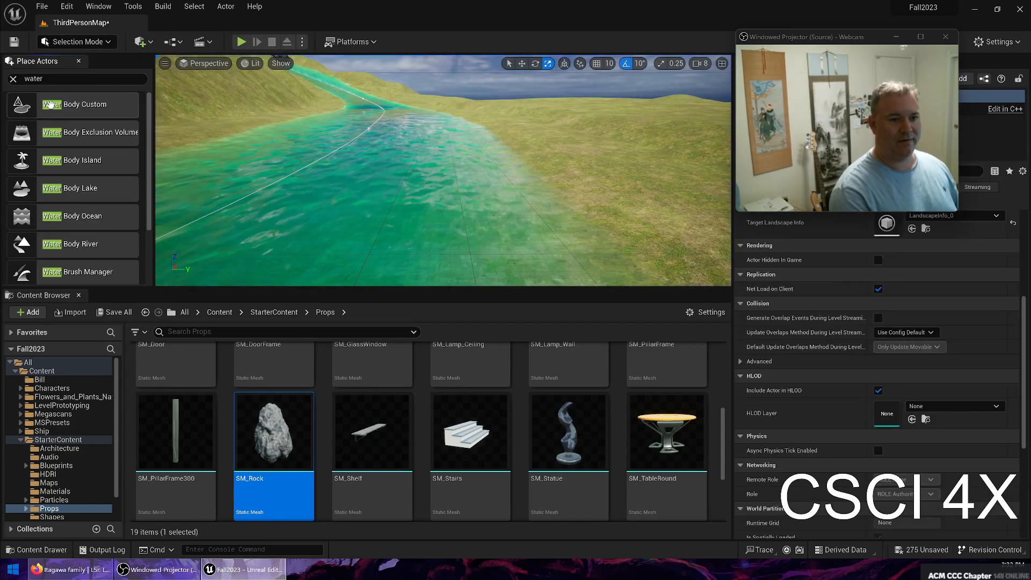
right_click_drag(370, 148, 440, 134)
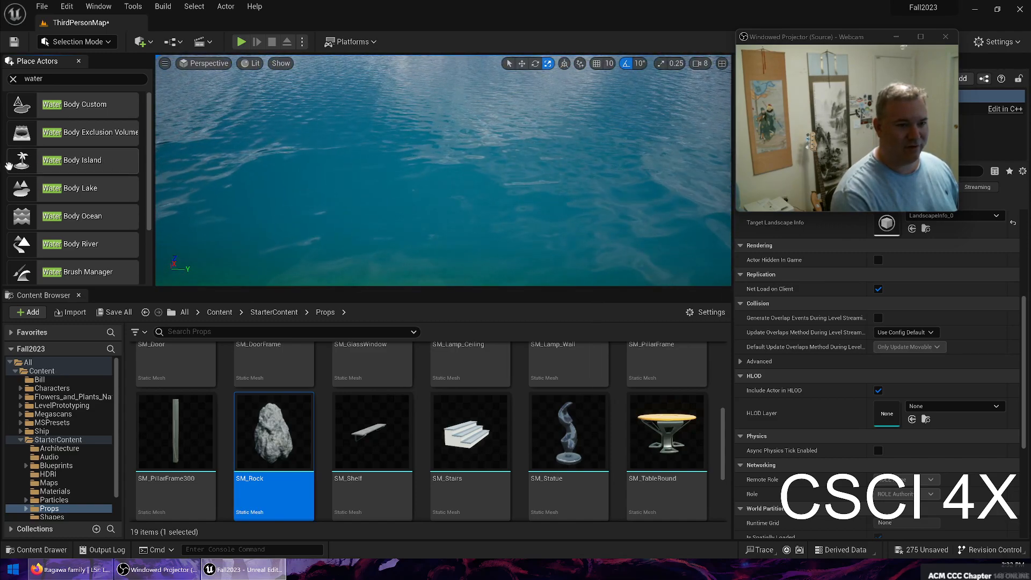
left_click_drag(19, 166, 318, 183)
left_click_drag(384, 200, 384, 200)
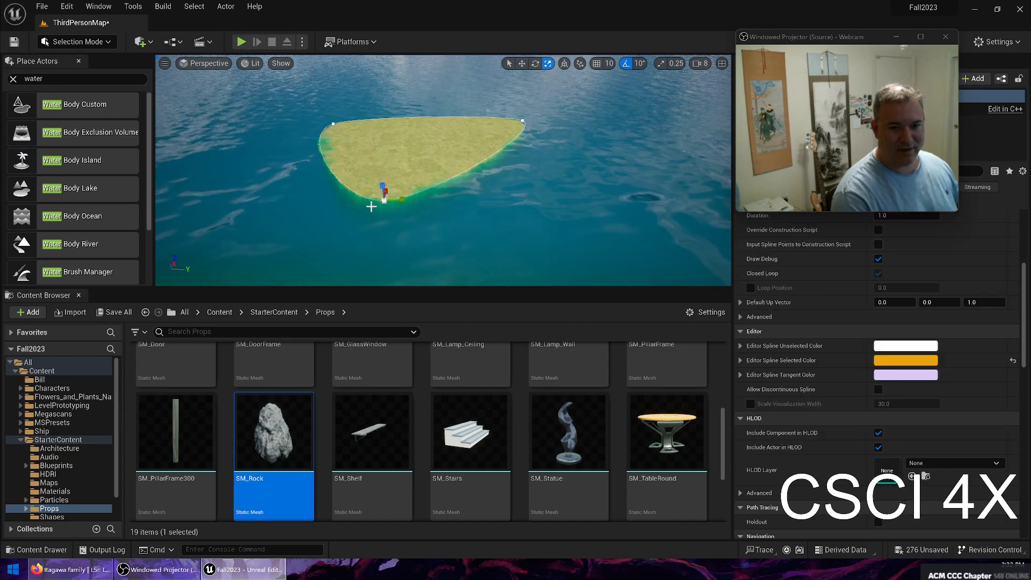
Step: Move the new island toward the mainland until its near tip overlaps the shore
right_click_drag(373, 154, 237, 154)
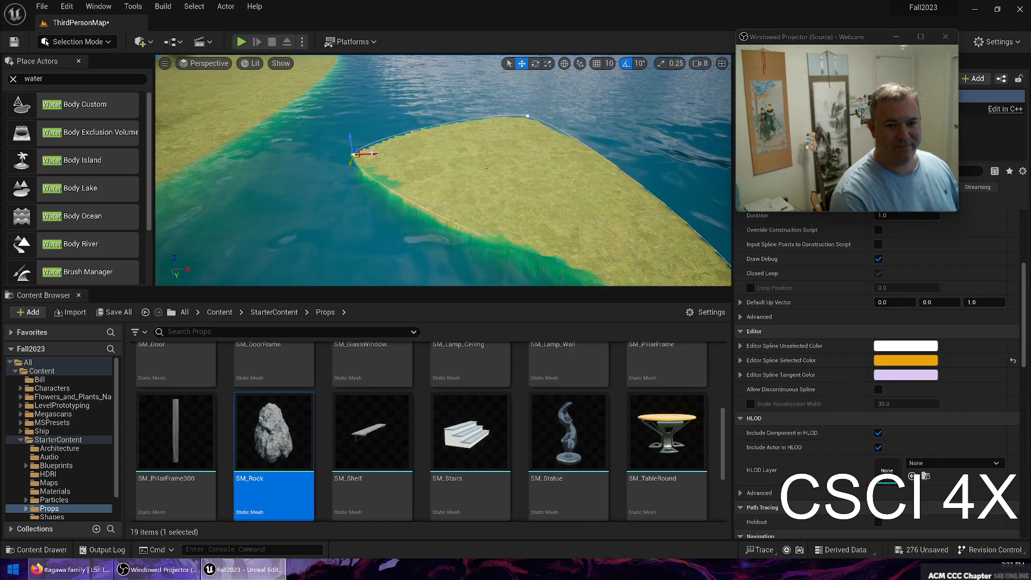
left_click_drag(372, 154, 197, 163)
right_click_drag(197, 162, 310, 179)
left_click_drag(317, 179, 278, 207)
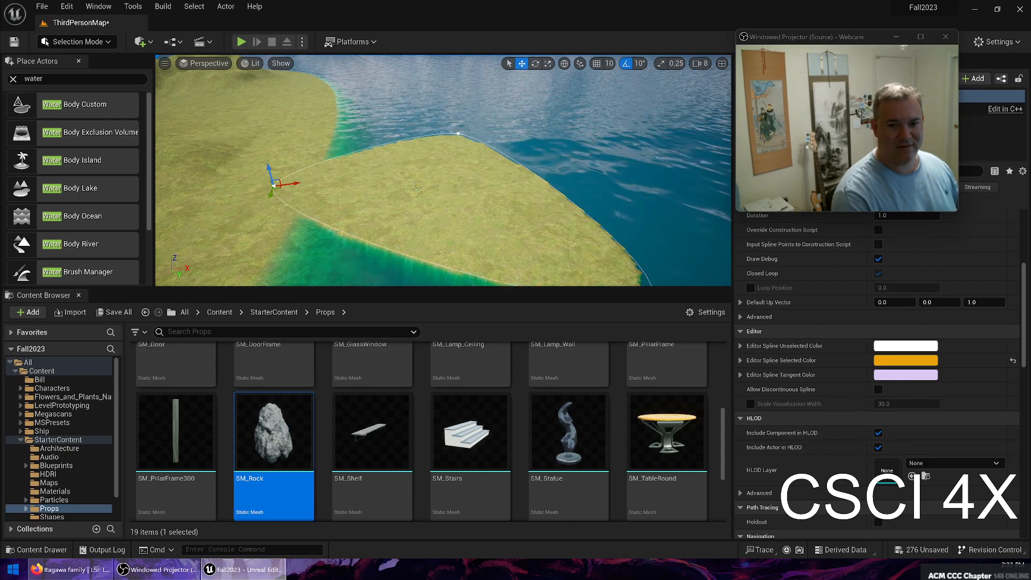
Step: Try to reshape the island by pulling its spline points farther out along the shore and into the ocean
left_click(457, 132)
left_click_drag(466, 139, 348, 107)
right_click_drag(332, 104, 393, 224)
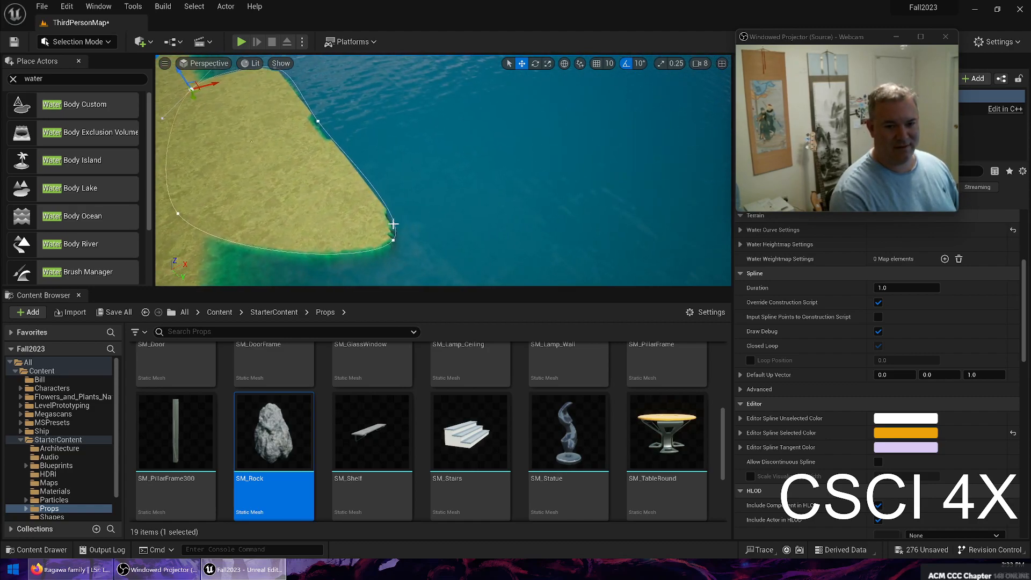
left_click_drag(405, 233, 498, 177)
right_click_drag(318, 103, 309, 147)
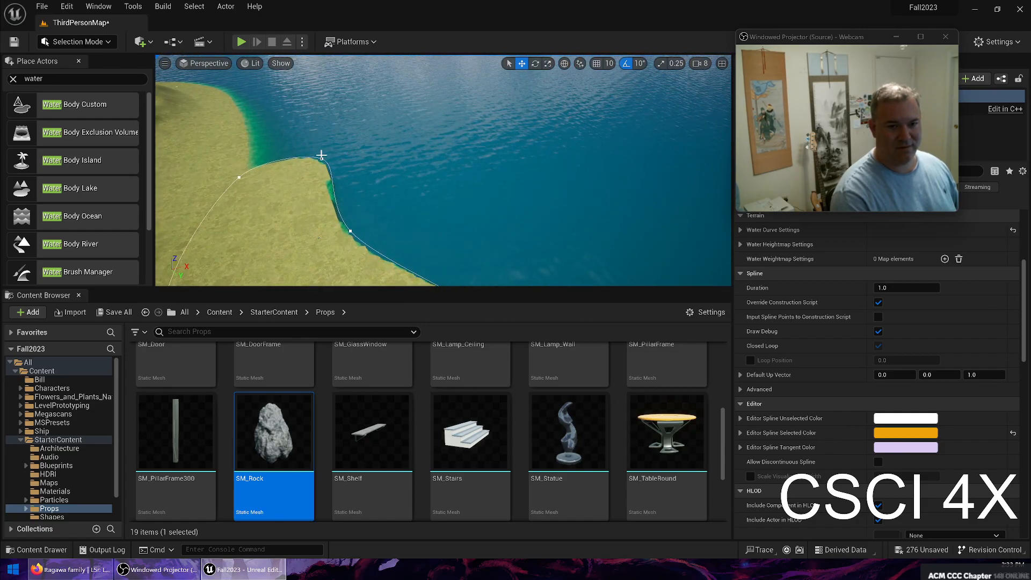
left_click_drag(338, 156, 476, 141)
right_click_drag(483, 147, 494, 170)
left_click(446, 231)
right_click_drag(446, 231, 570, 269)
right_click_drag(415, 210, 416, 216)
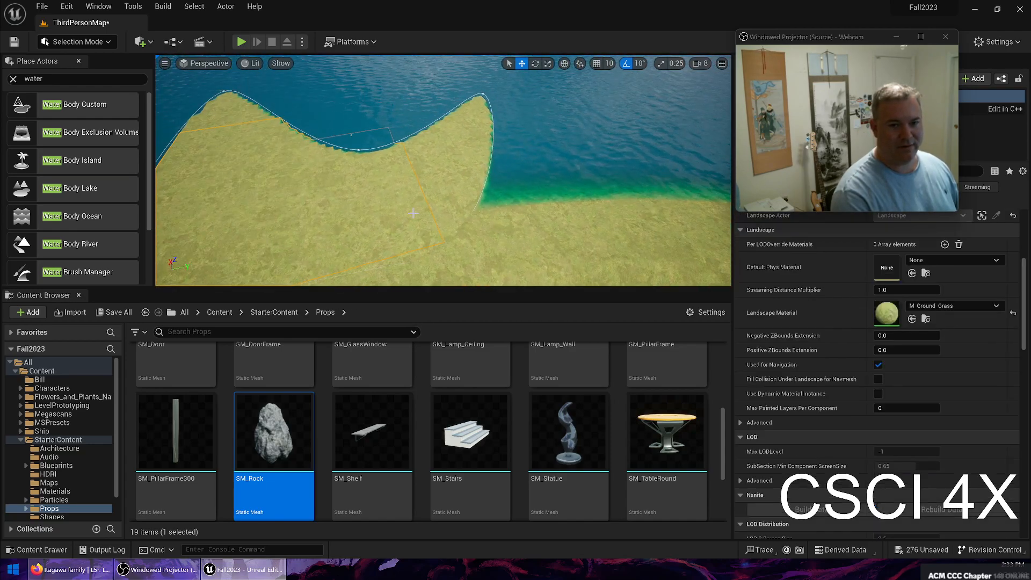
Step: Undo the spline point edits to bring back the island's original three-point outline
key("ctrl+z")
key("ctrl+z")
key("ctrl+z")
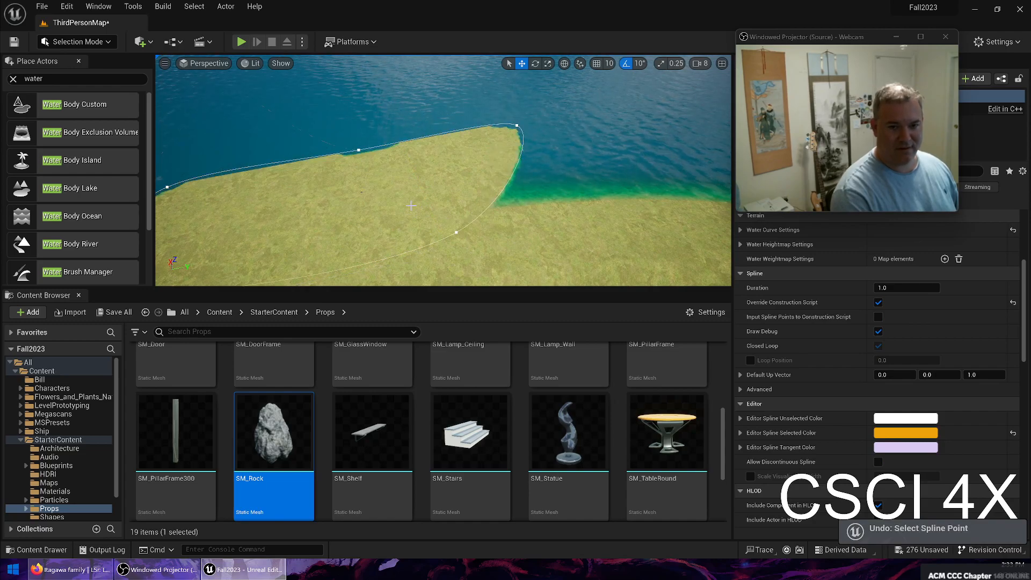
key("ctrl+z")
key("ctrl+z")
left_click_drag(370, 147, 295, 165)
left_click(429, 175)
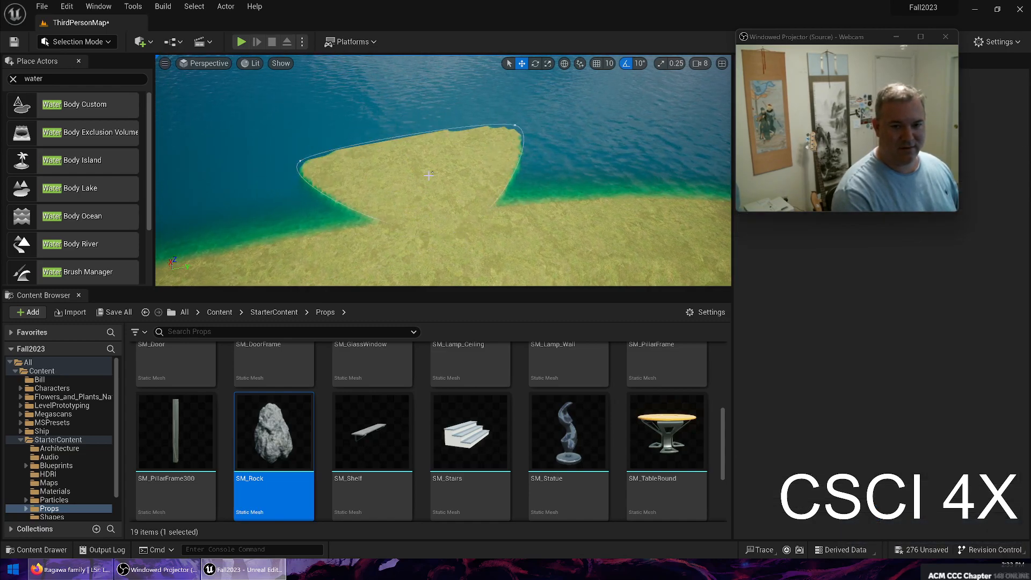
key("ctrl+z")
key("ctrl+z")
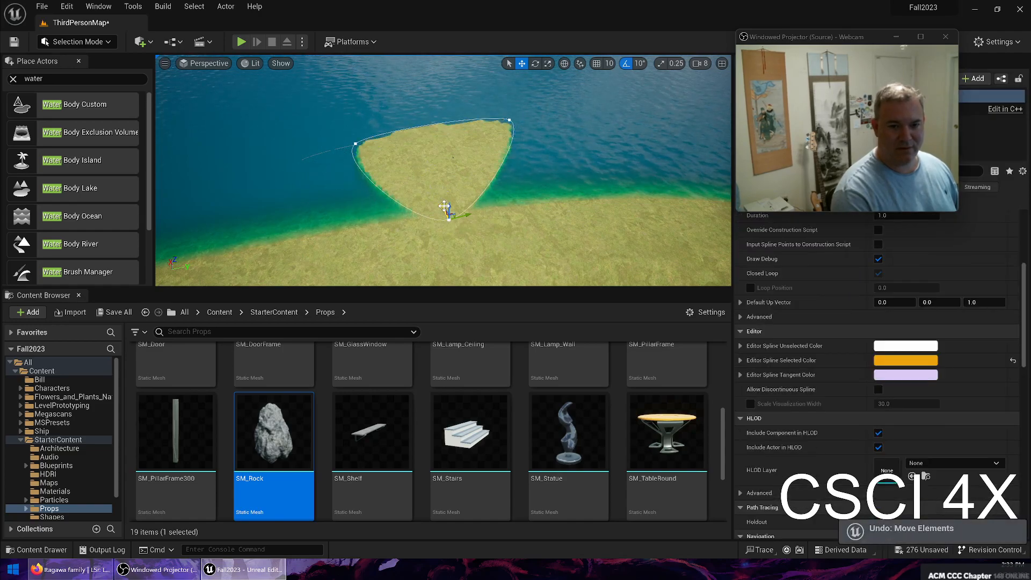
Step: Move the webcam window off the island's details and bring its terrain settings into view
key("w")
key("d")
right_click_drag(449, 152, 344, 155)
right_click_drag(247, 196, 438, 214)
key("d")
key("w")
key("d")
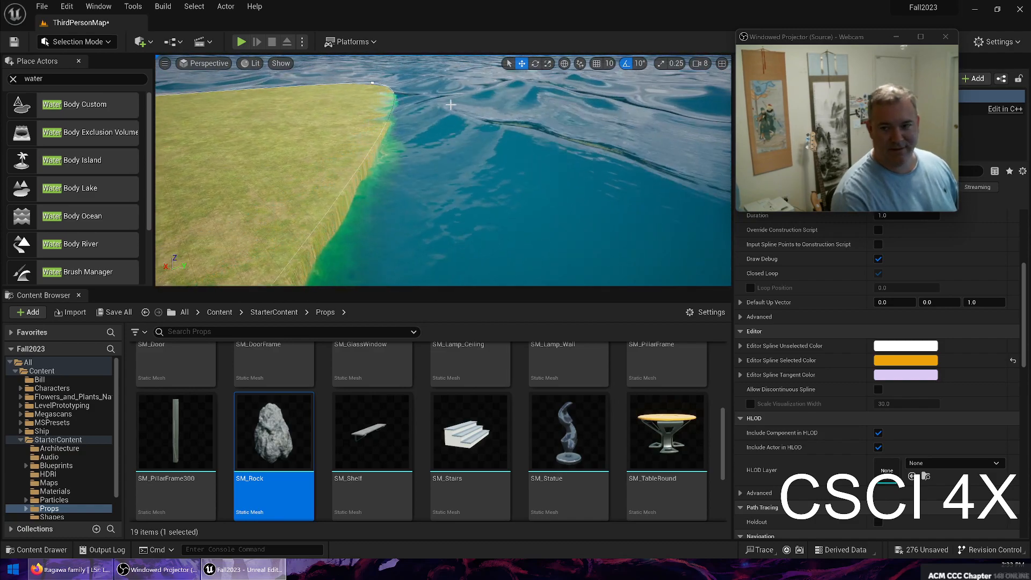
left_click_drag(806, 36, 574, 69)
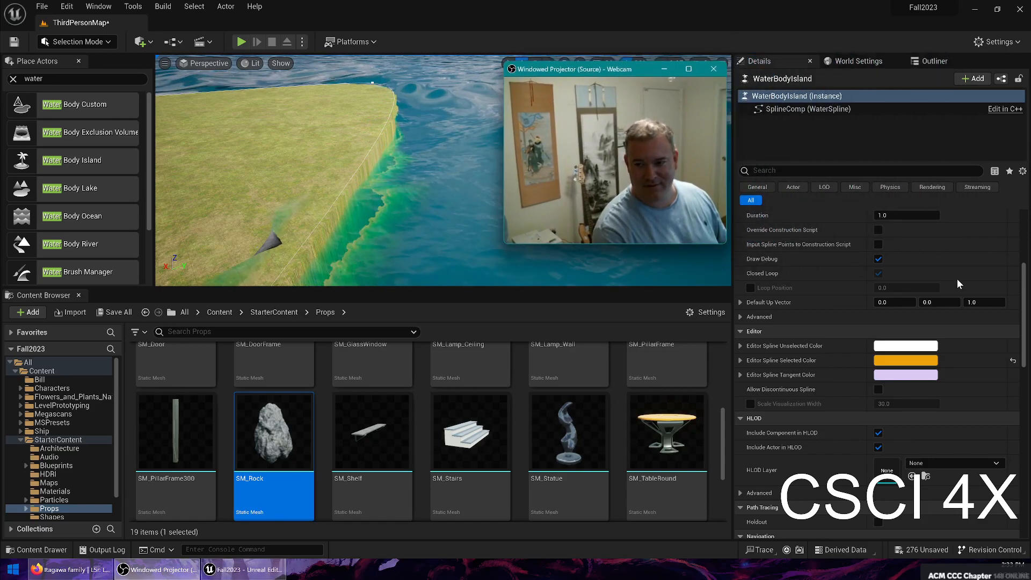
scroll(908, 271, "up", 2)
scroll(913, 287, "up", 3)
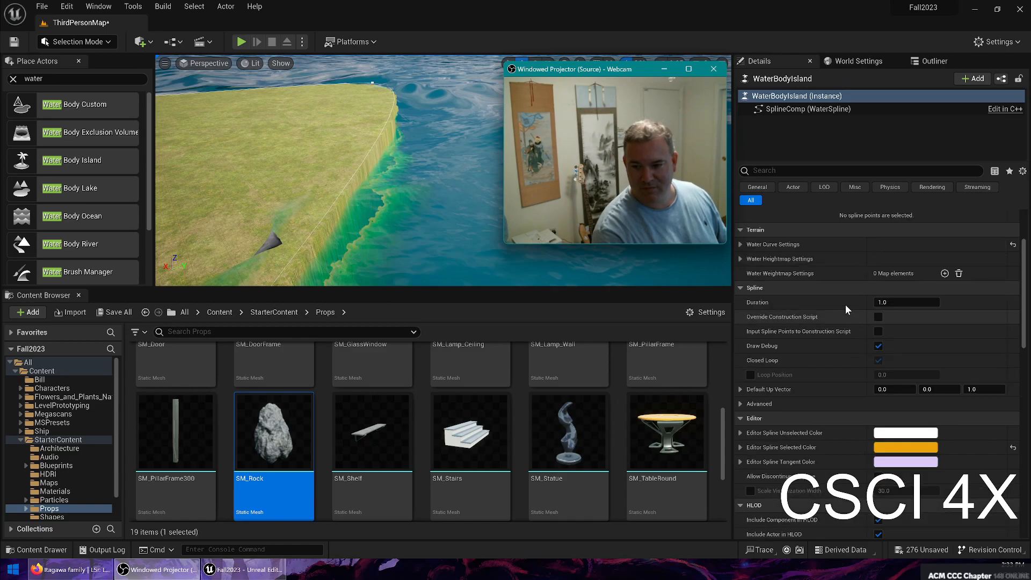
Step: Expand the island's water curve and heightmap settings, including the falloff and effects groups
left_click(741, 245)
scroll(758, 317, "down", 1)
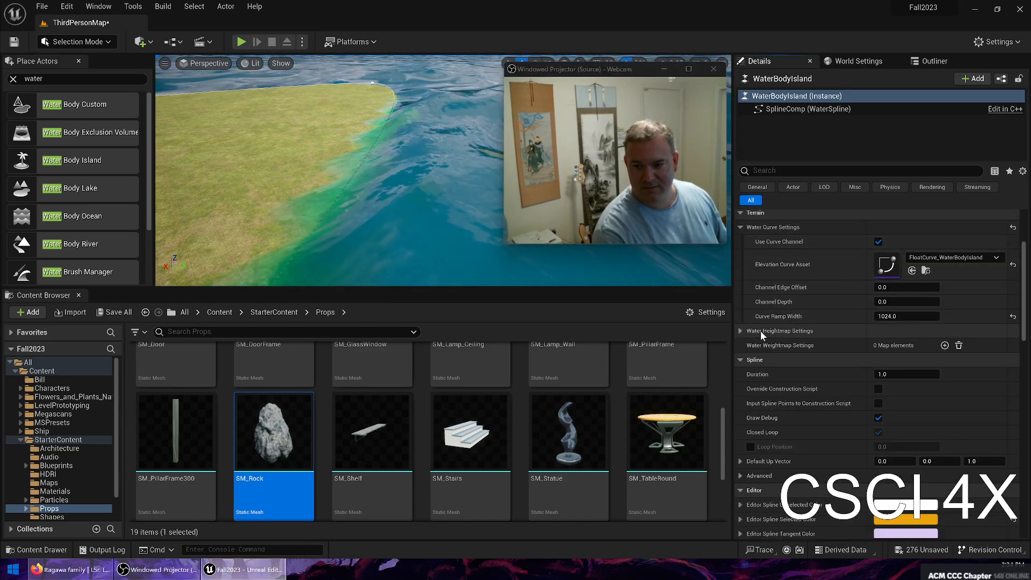
left_click(742, 330)
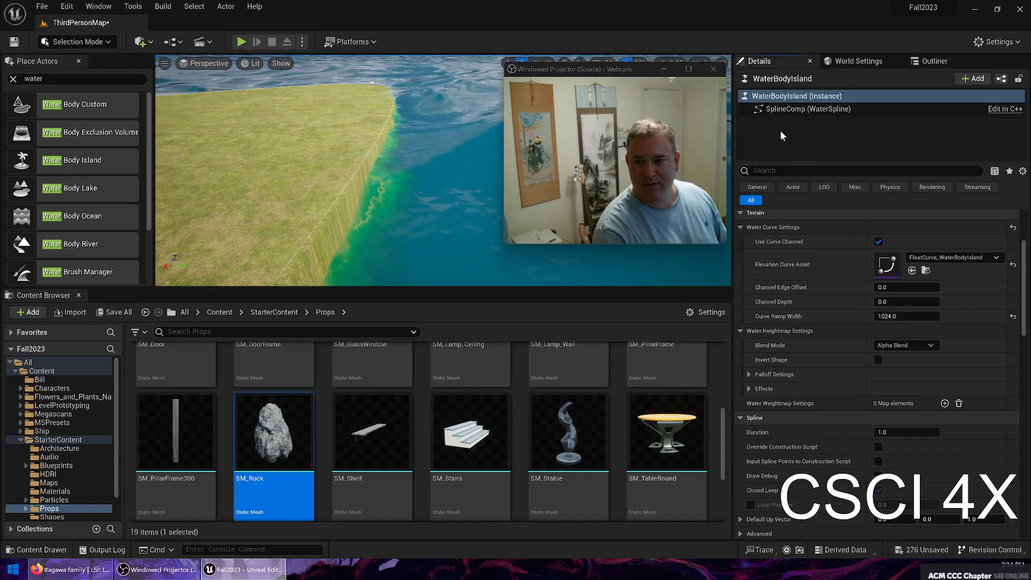
scroll(864, 375, "down", 3)
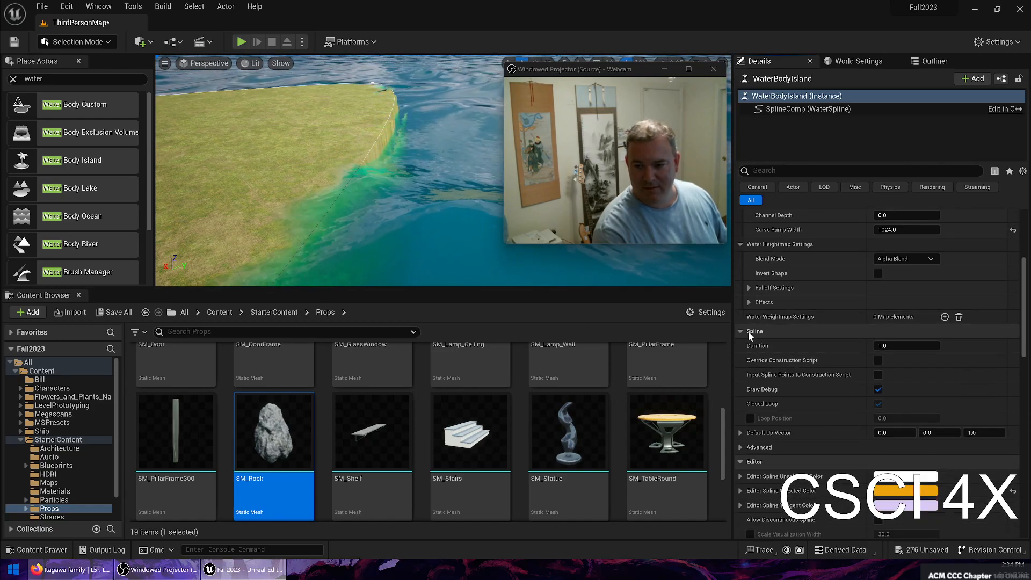
scroll(786, 385, "down", 1)
scroll(799, 317, "up", 1)
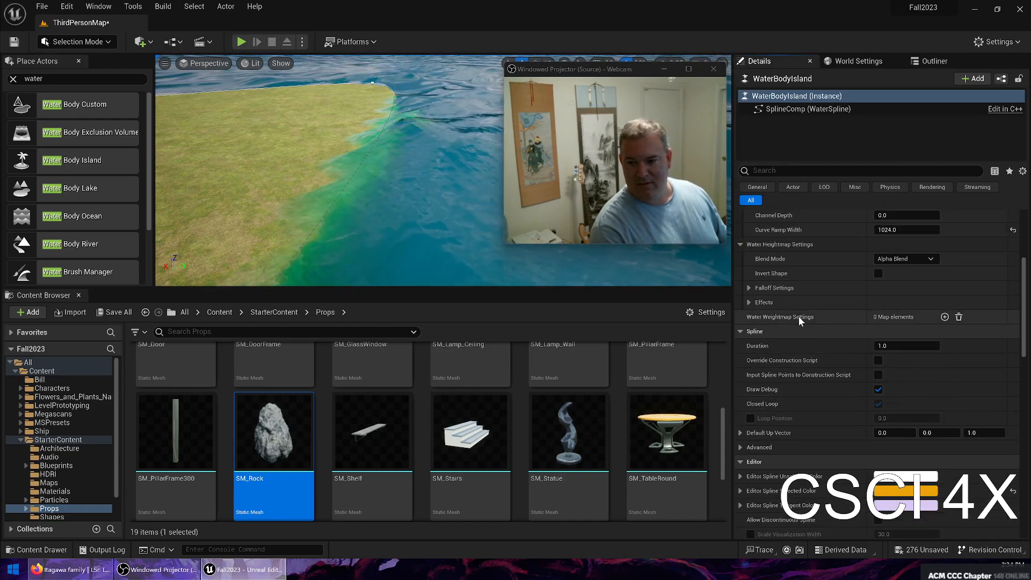
left_click(749, 302)
left_click(750, 288)
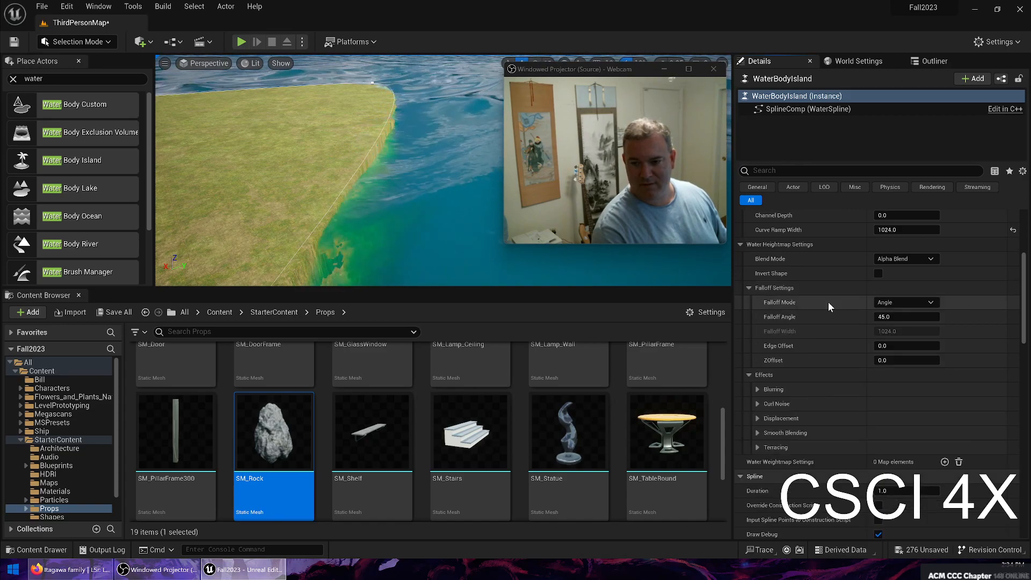
Step: Set the island's falloff mode to Width with a falloff width of 2300 and an edge offset of 2000
left_click(906, 303)
left_click(896, 323)
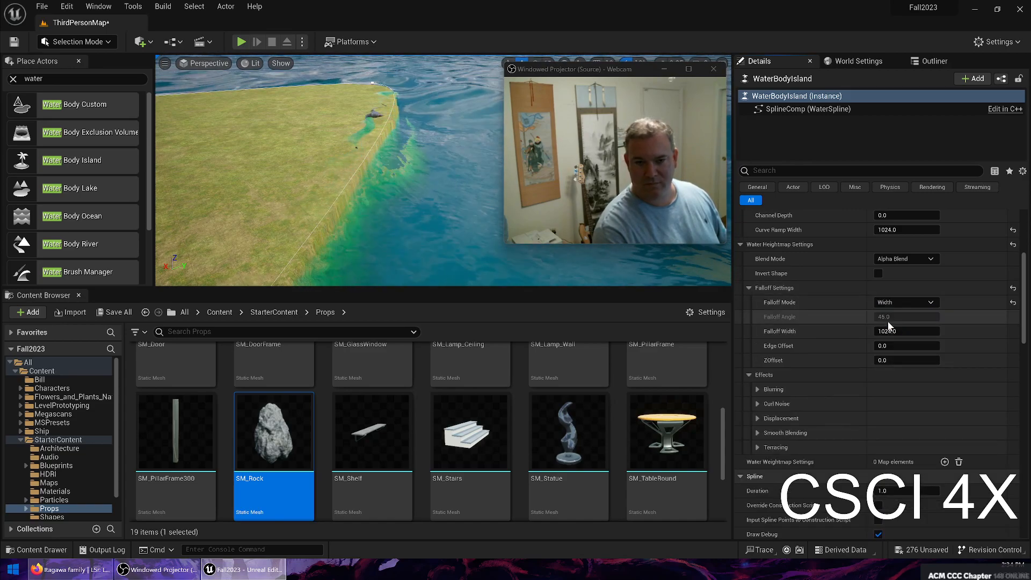
left_click(913, 331)
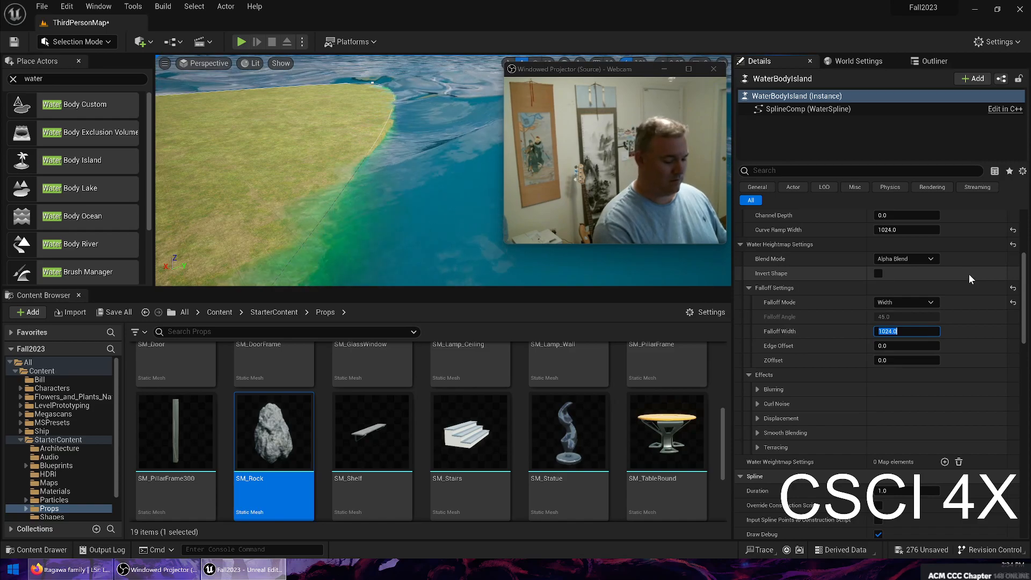
type("2300")
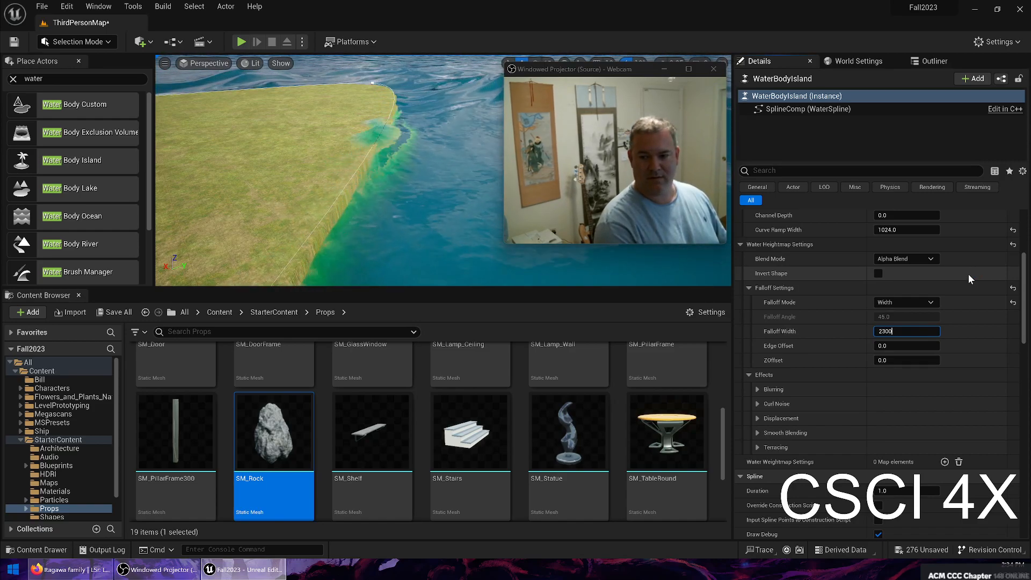
key("Return")
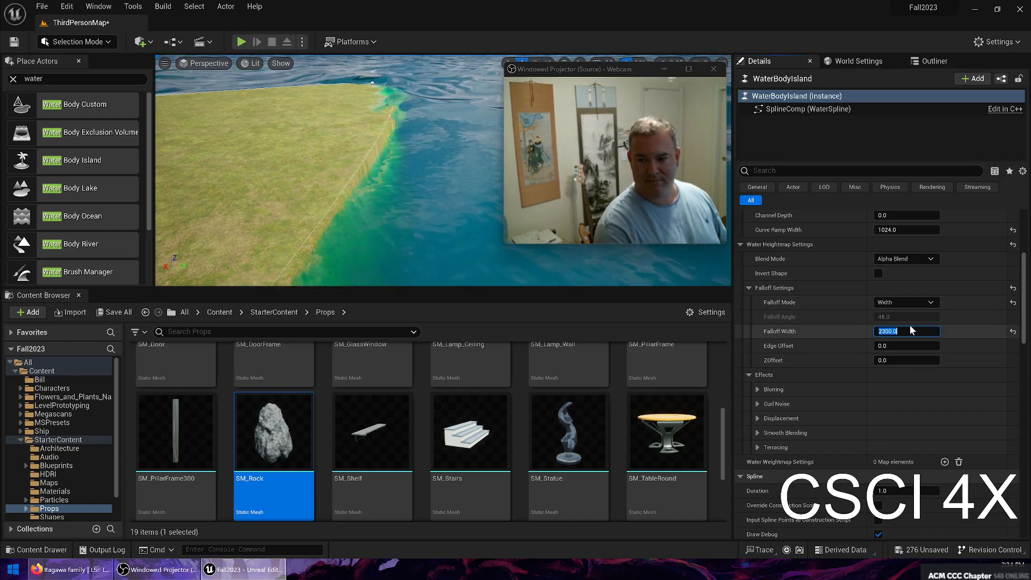
left_click(907, 345)
type("2000")
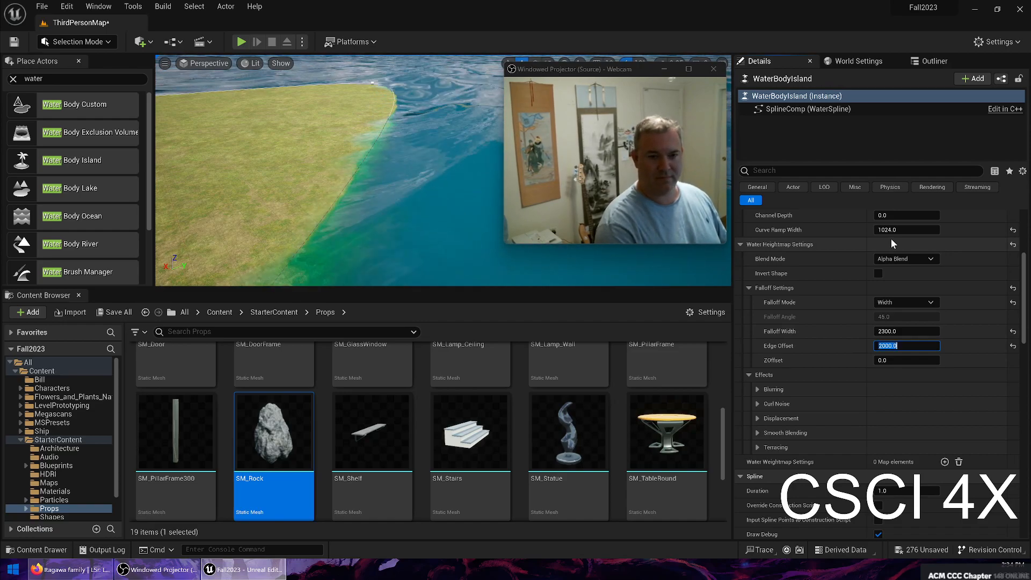
key("Return")
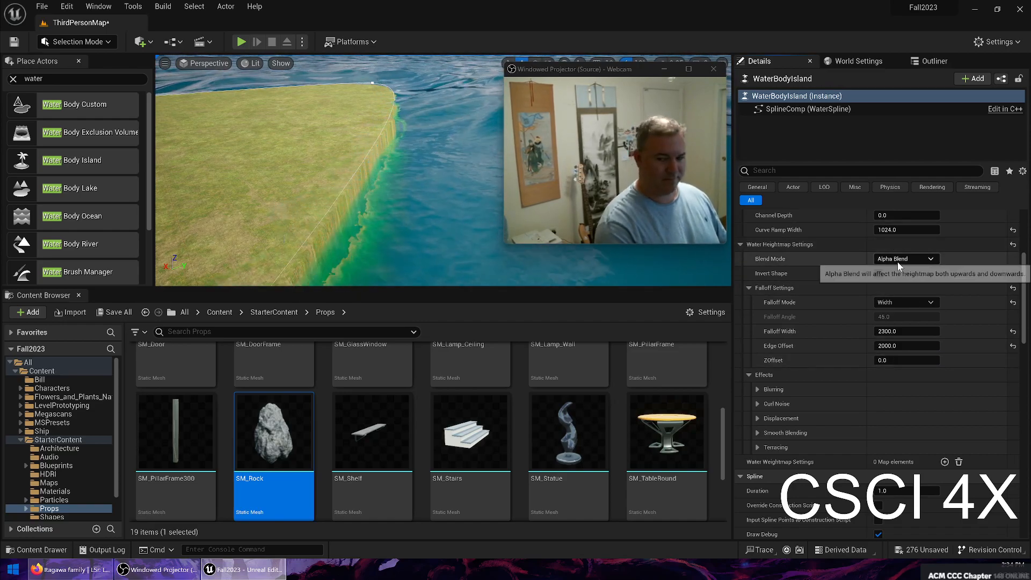
Step: Set the island's falloff ZOffset to 2000 and view the island from farther away
left_click(883, 360)
type("2")
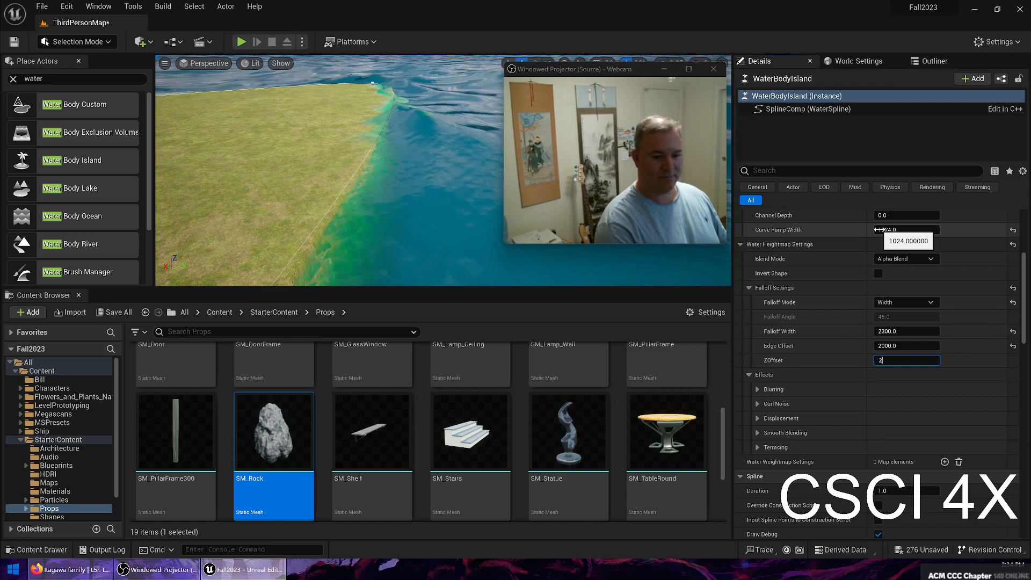
key("s")
right_click_drag(285, 150, 301, 172)
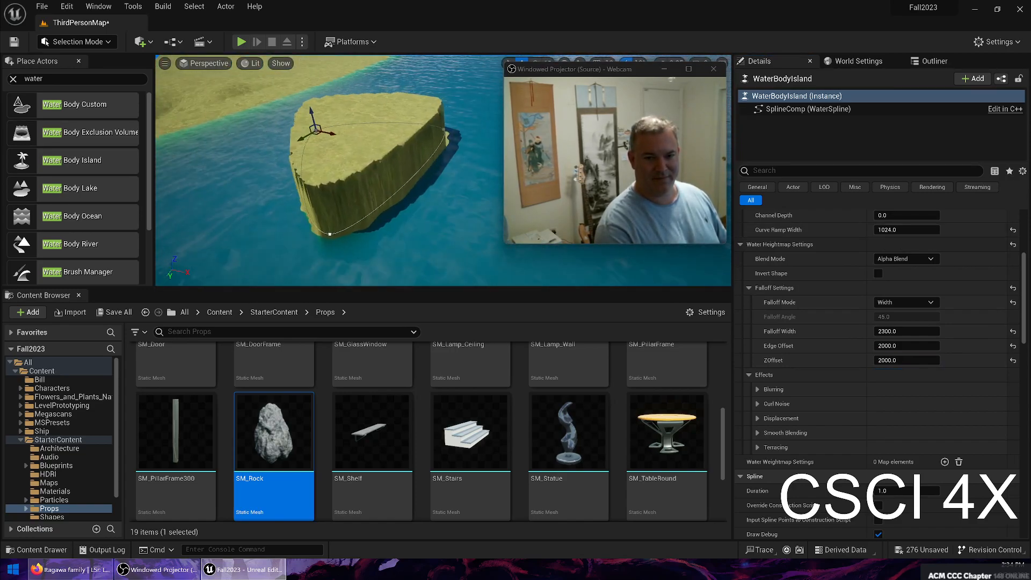
Step: Set the island's falloff ZOffset to 30 after trying -50
left_click(887, 360)
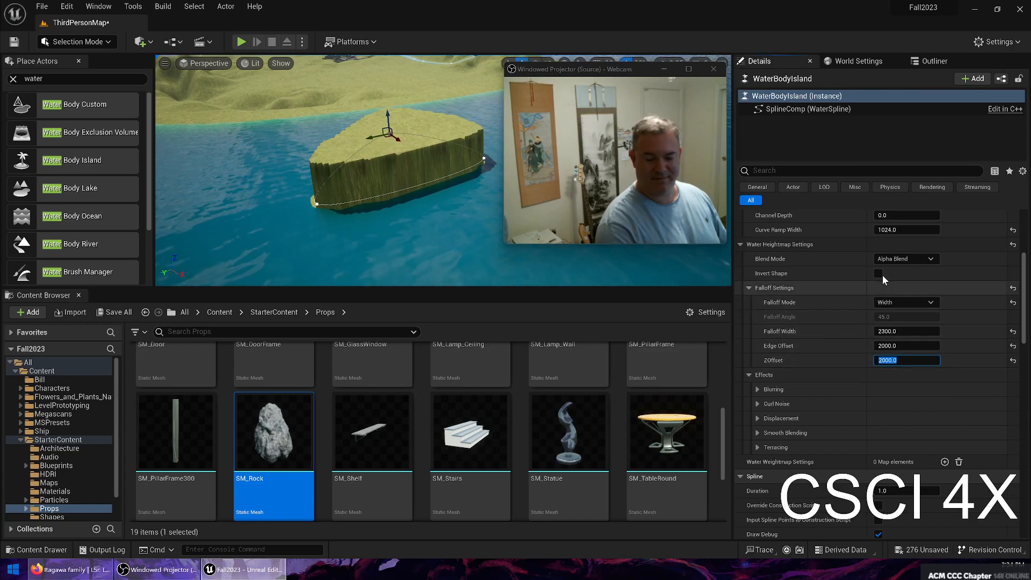
right_click_drag(344, 161, 462, 131)
key("w")
key("s")
left_click(907, 359)
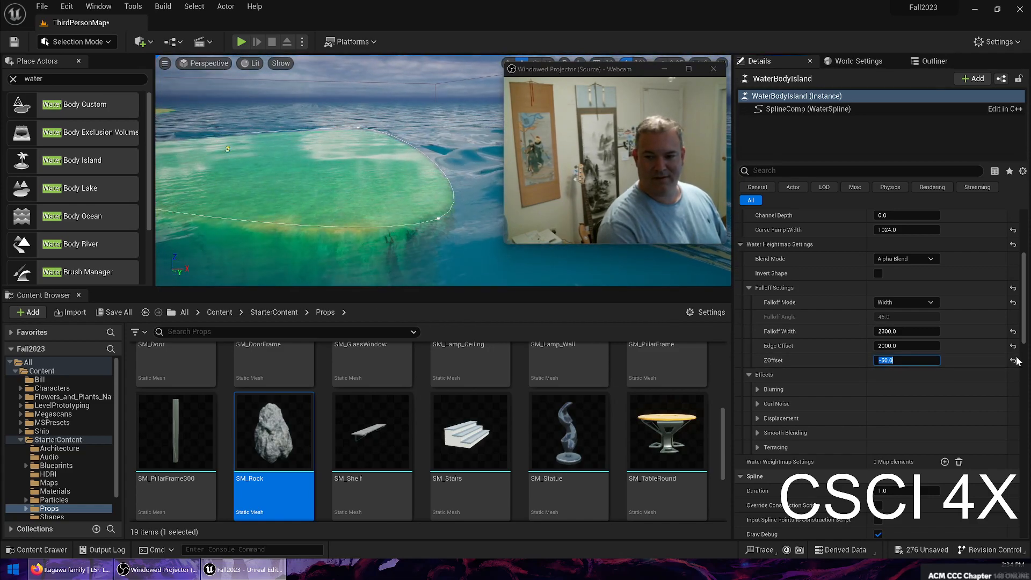
type("30")
key("Return")
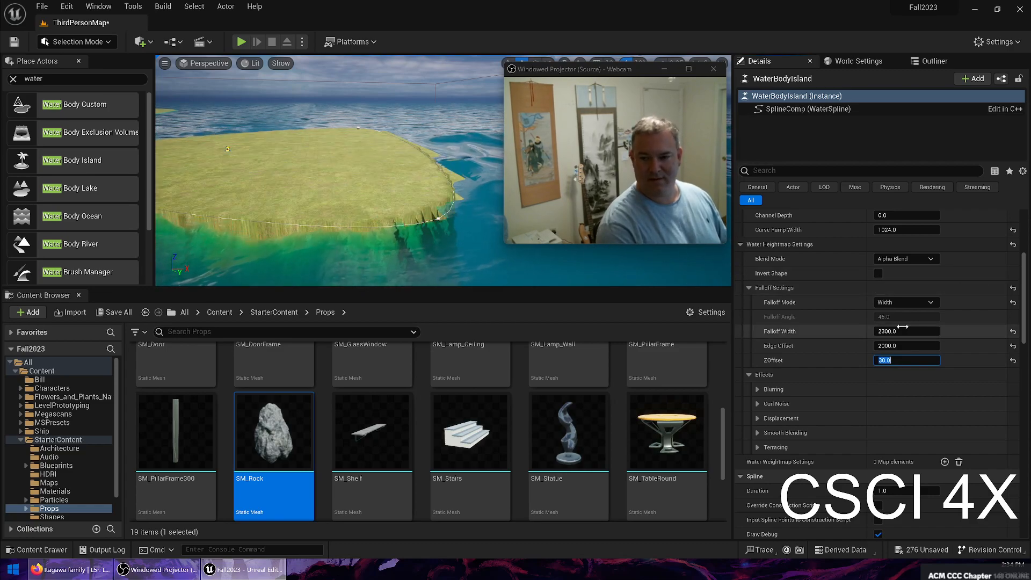
left_click(916, 302)
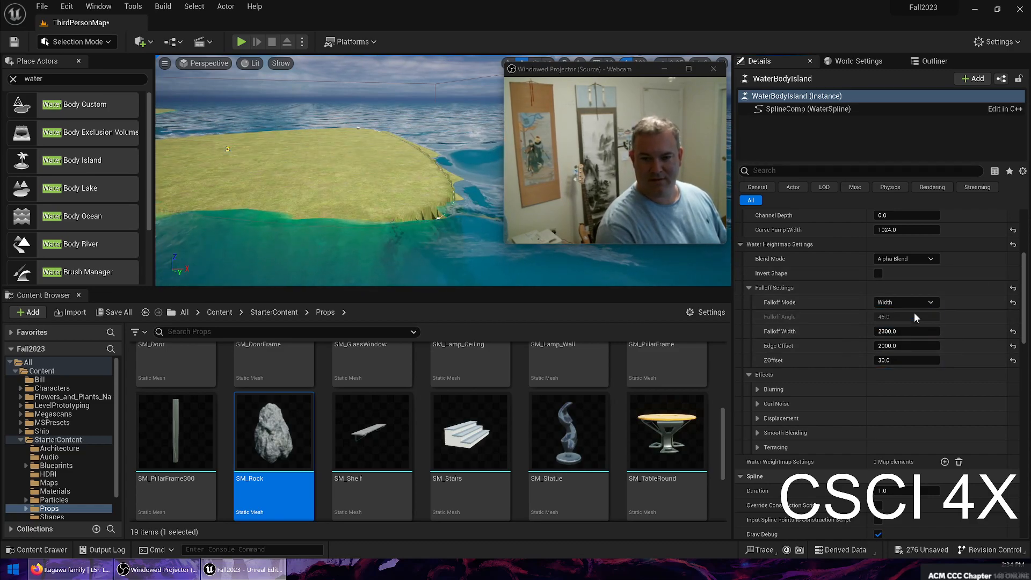
Step: Try the island's Angle falloff mode with angles of 20, 90, 180 and 45, and switch back to Width
left_click(914, 313)
left_click(934, 318)
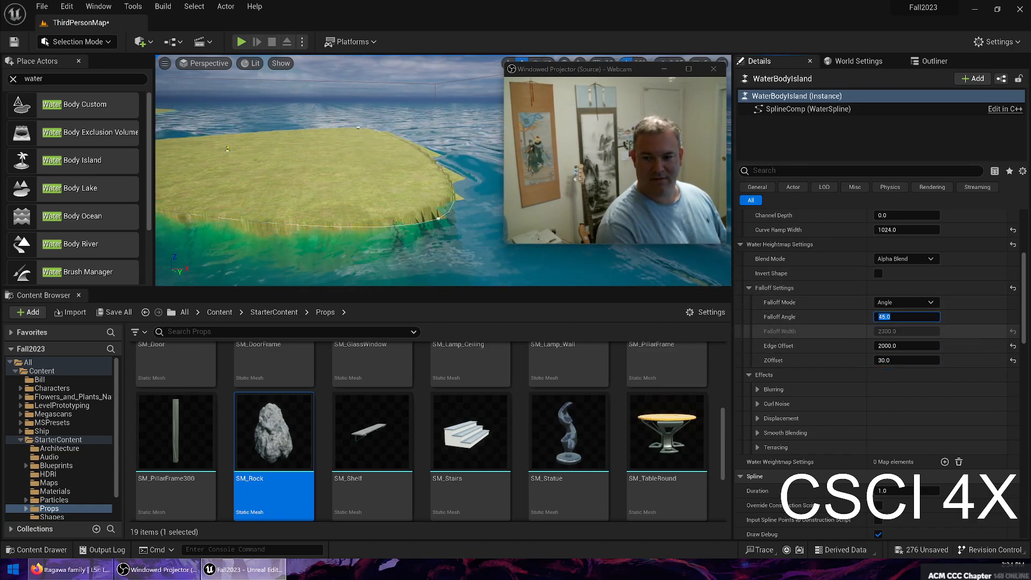
type("20")
key("Return")
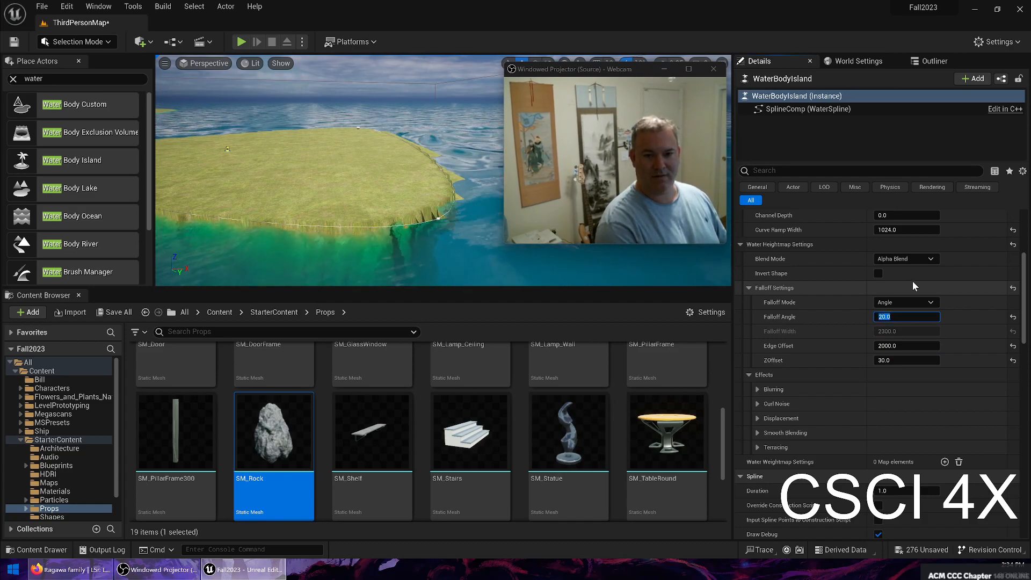
type("90")
key("Return")
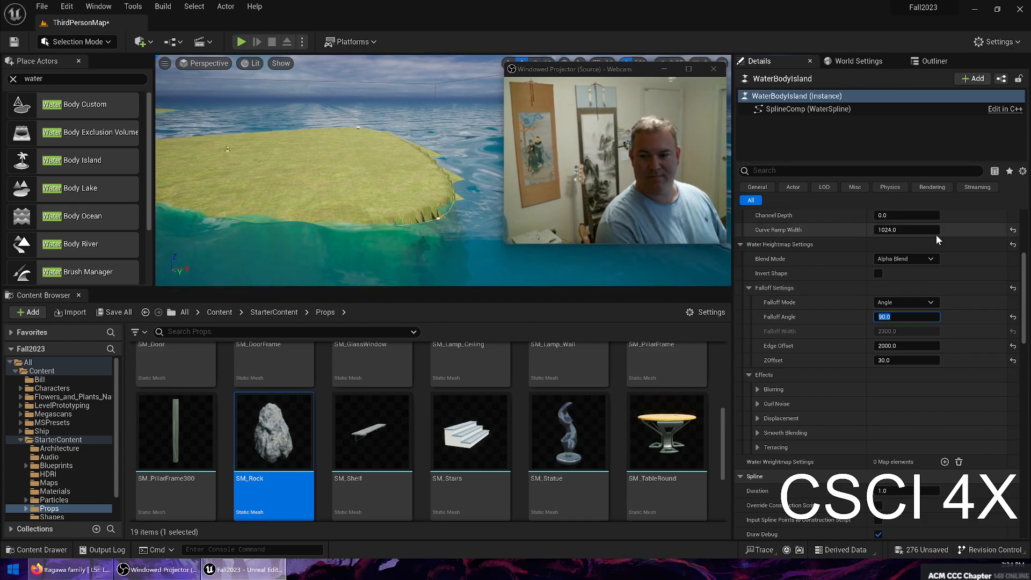
type("18")
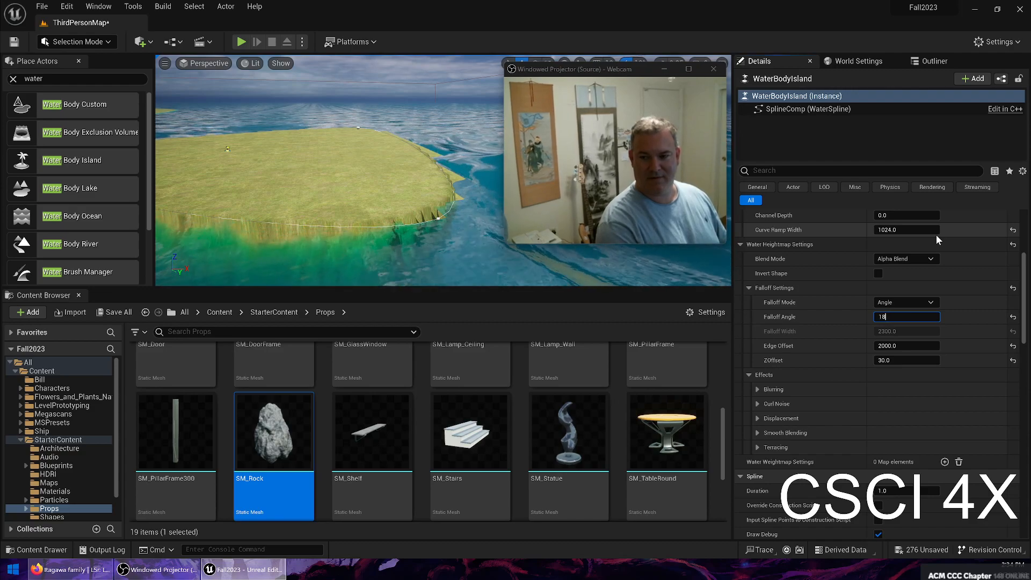
type("0")
key("Return")
type("45")
key("Return")
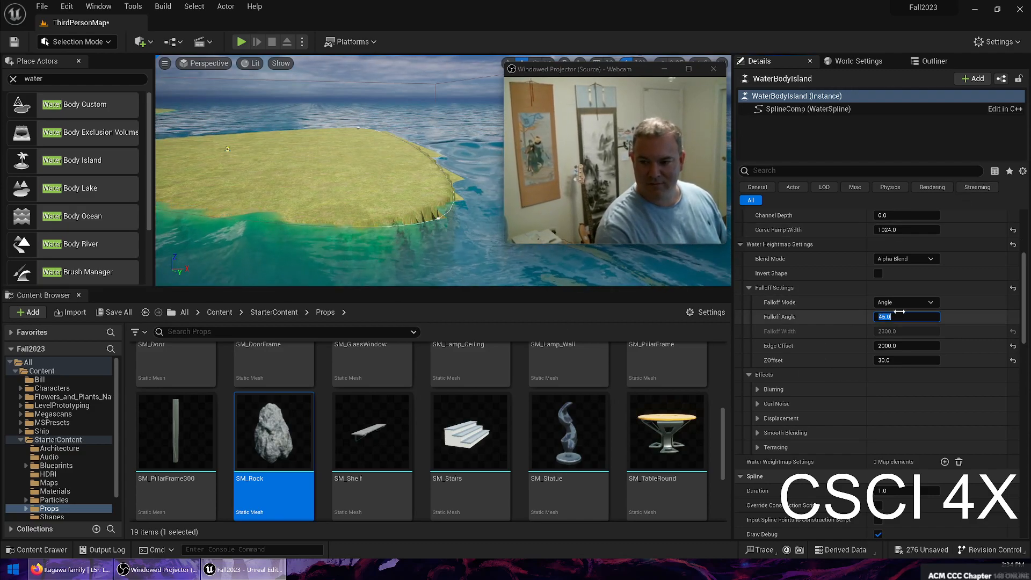
left_click(902, 303)
left_click(890, 324)
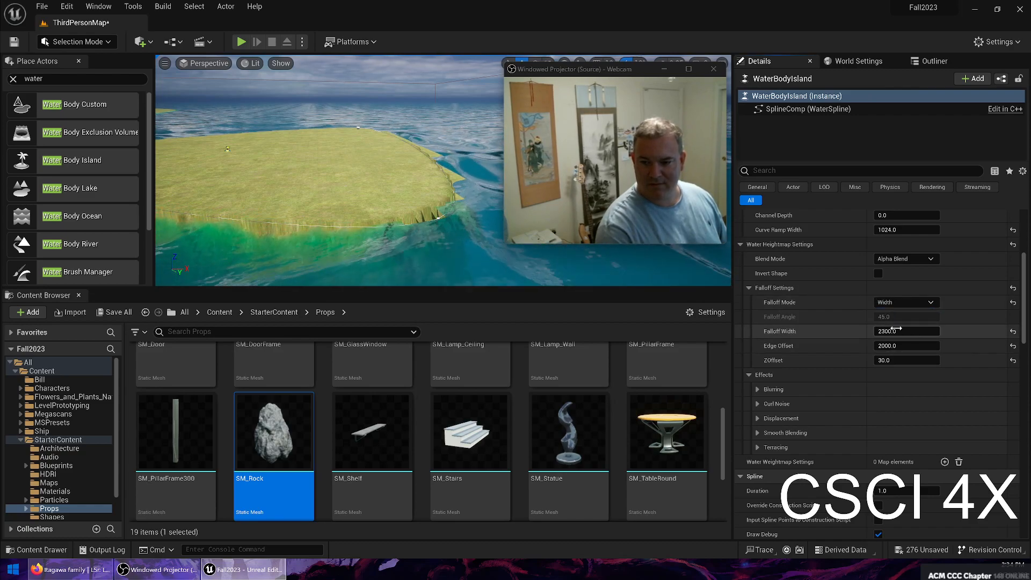
Step: Expand the island's blurring effects and turn off Blur Shape
left_click(759, 389)
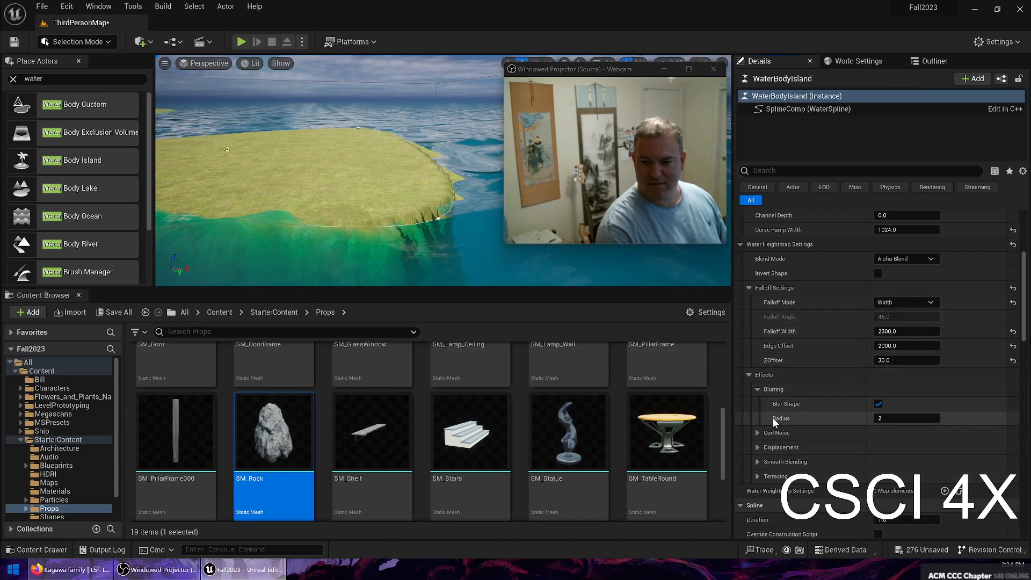
left_click(878, 404)
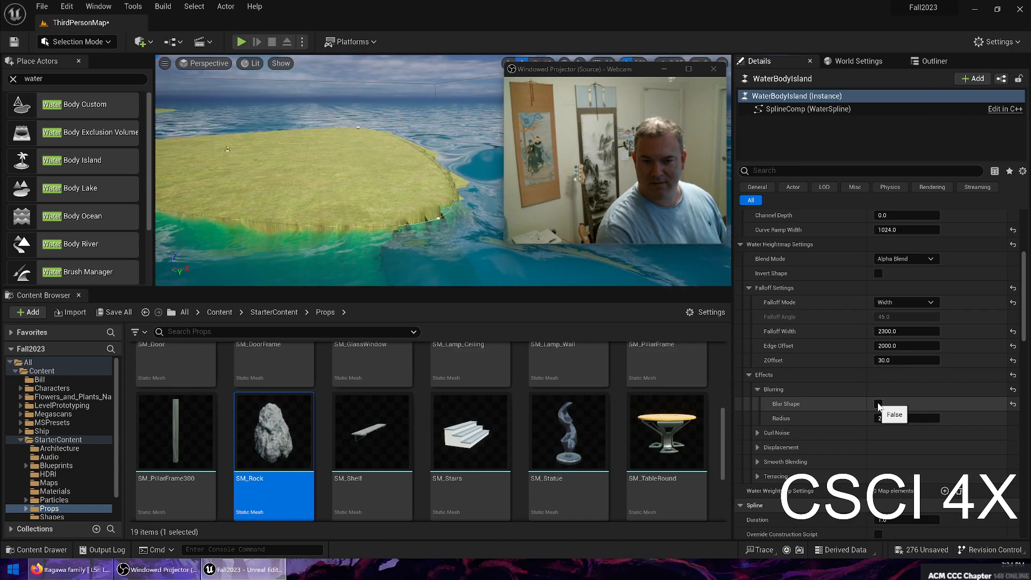
left_click(878, 404)
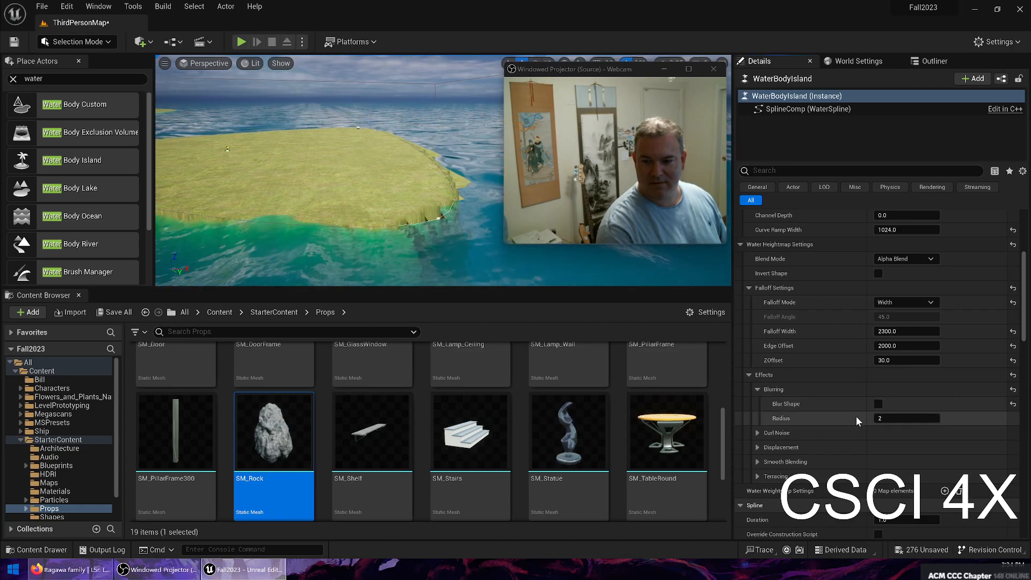
Step: Expand the curl noise effects, set Curl 1 Amount to 30, and inspect the island underwater
left_click(758, 433)
scroll(886, 446, "down", 1)
left_click(891, 433)
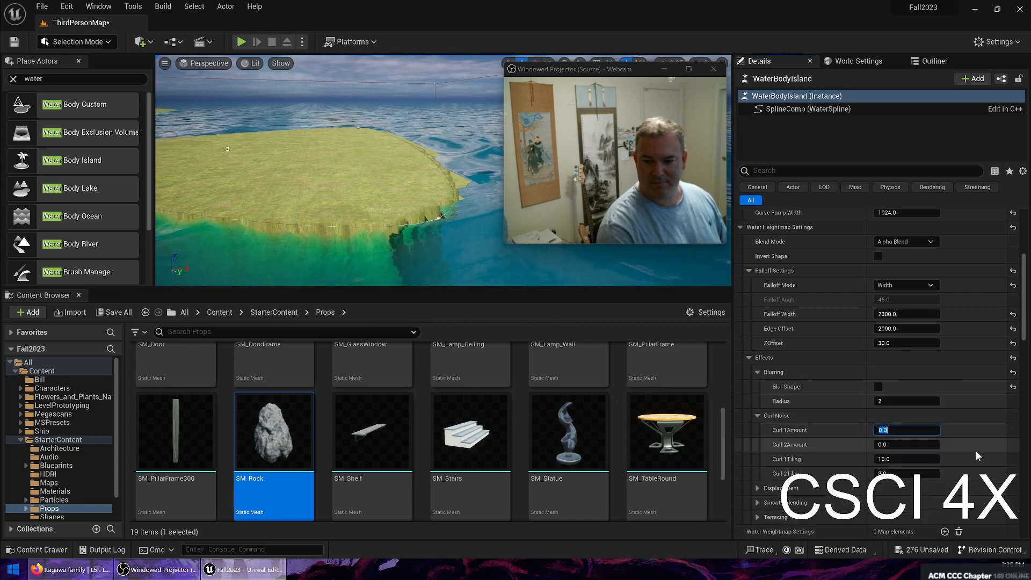
type("30")
key("Return")
right_click_drag(618, 264, 683, 247)
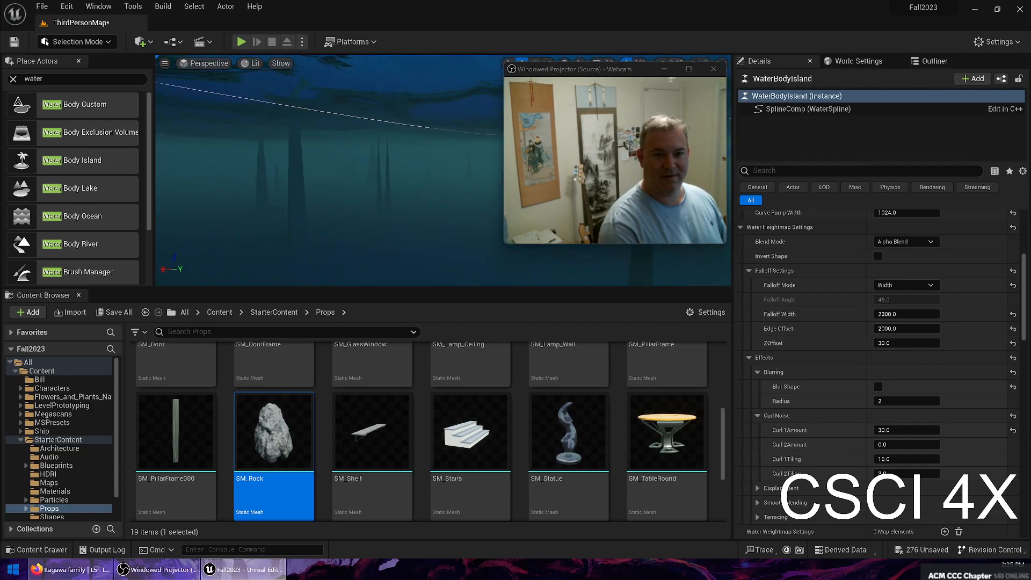
right_click_drag(347, 188, 467, 183)
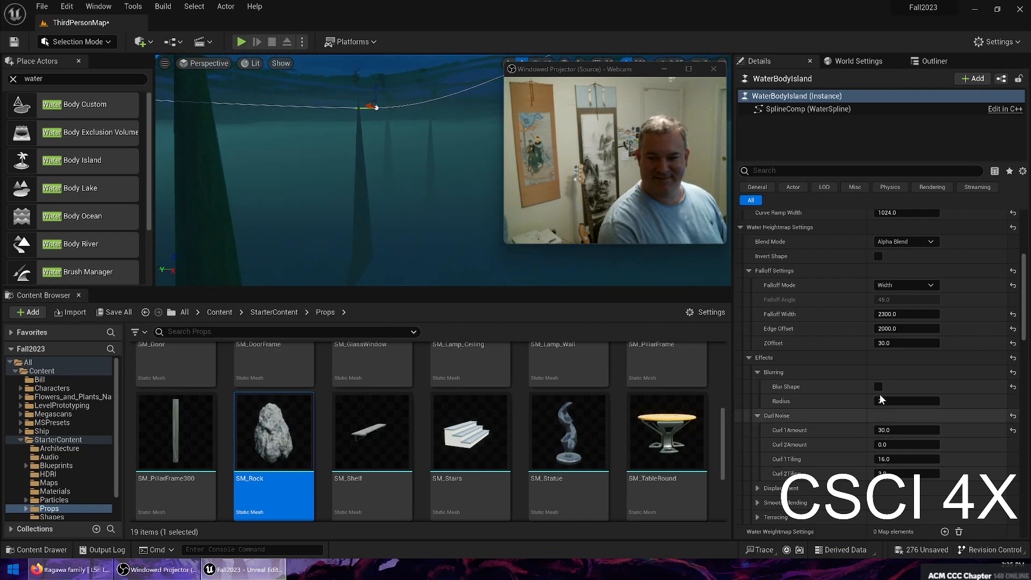
Step: Try Curl 1 Amount values of 1, 0.5 and 0.3 while viewing the island from above
left_click(908, 430)
type("1")
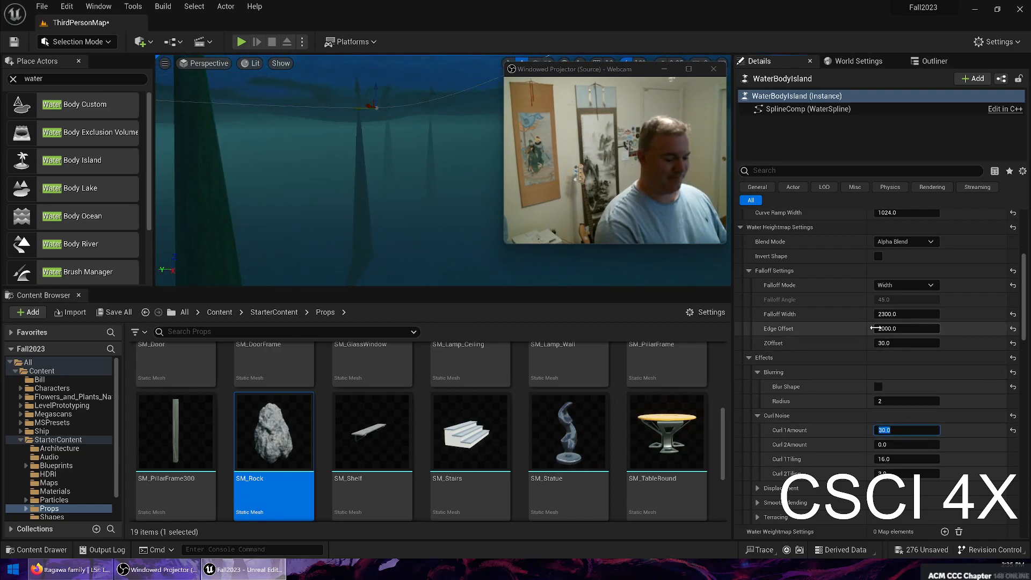
key("Return")
right_click_drag(193, 168, 161, 215)
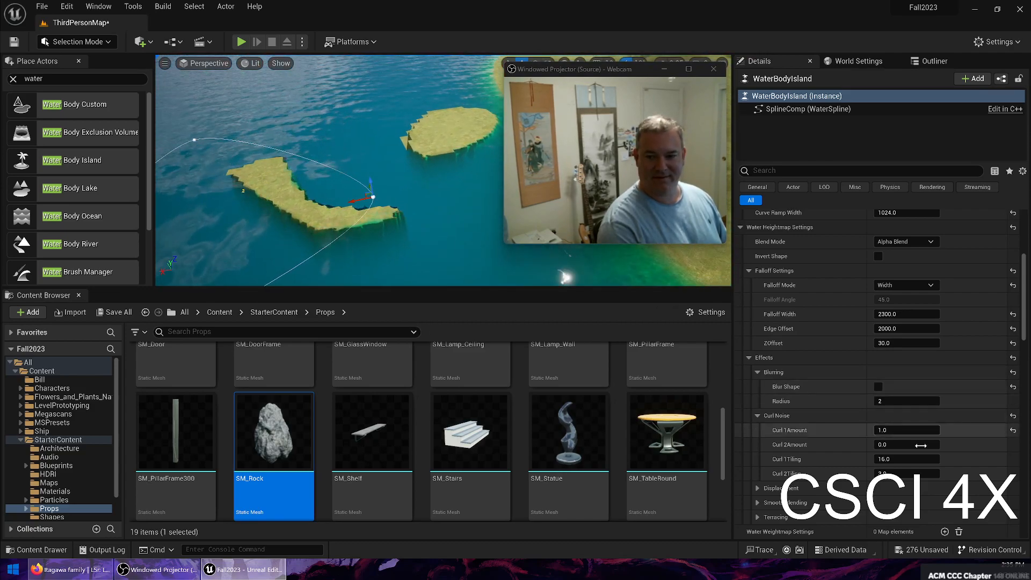
left_click(905, 429)
type("0.5")
key("Return")
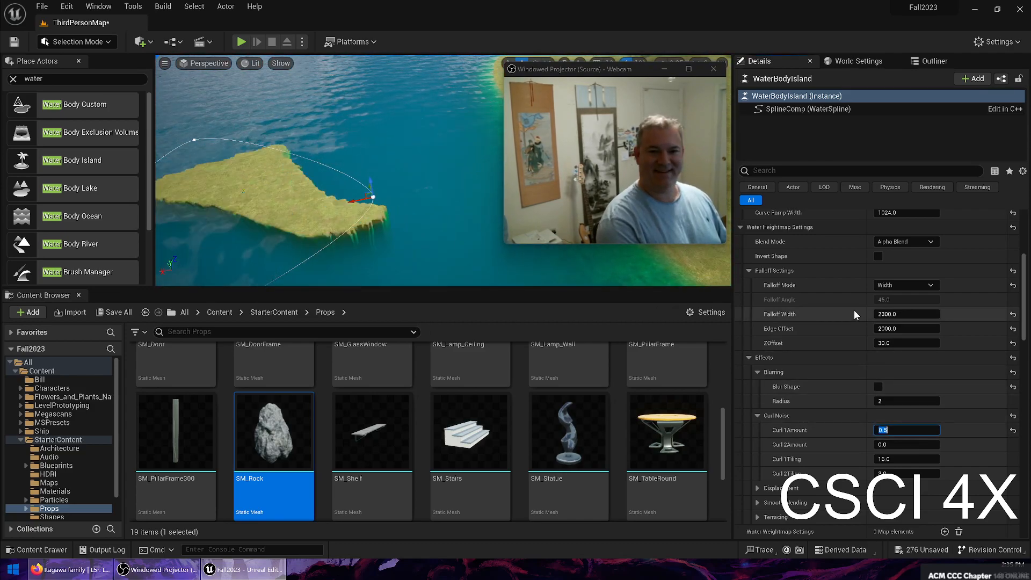
type("0.3")
key("Return")
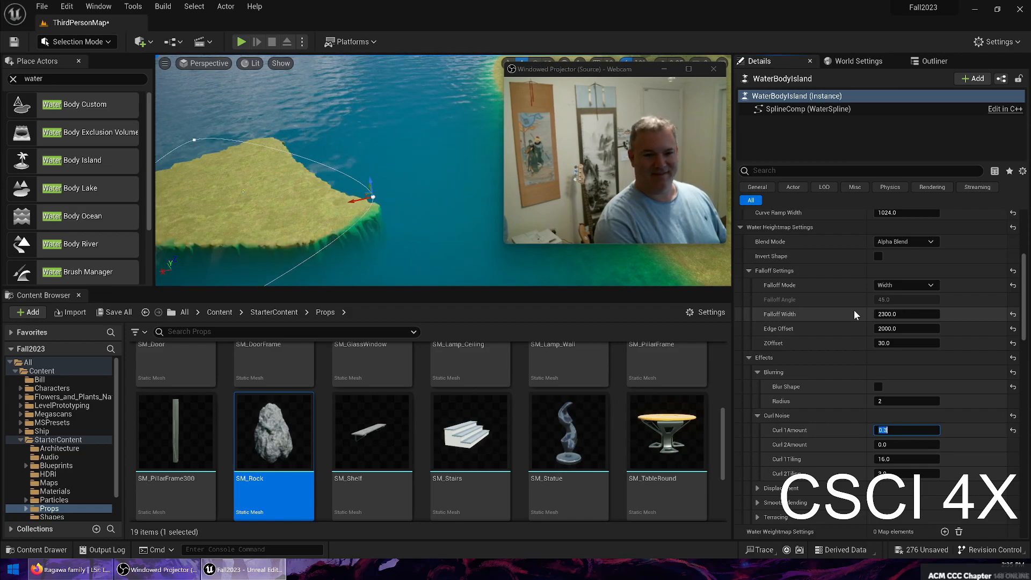
right_click_drag(467, 241, 417, 264)
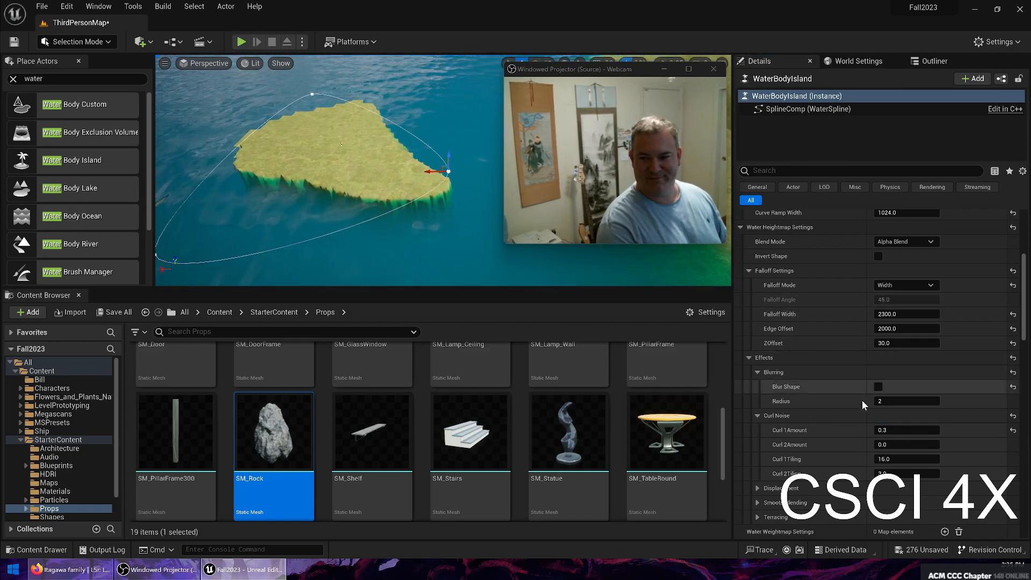
Step: Turn on Blur Shape for the island and set the blur radius to 30
left_click(879, 387)
left_click(897, 402)
type("80")
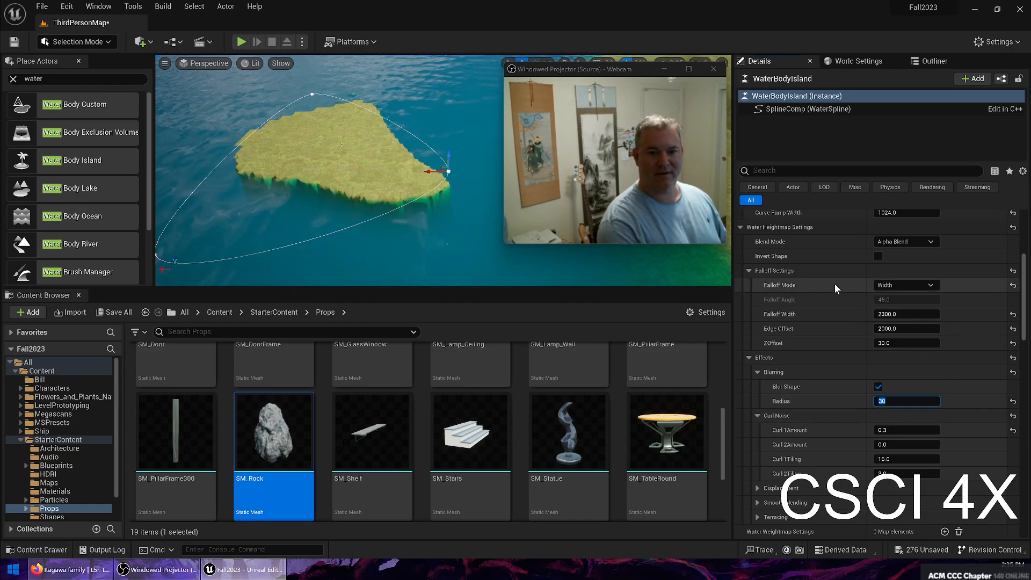
key("Return")
Step: Set the island's Curl 1 Amount to 0.1 after trying 0.2, 0.6 and 0.01
left_click(898, 432)
type(".2")
key("BackSpace")
type("9")
key("Return")
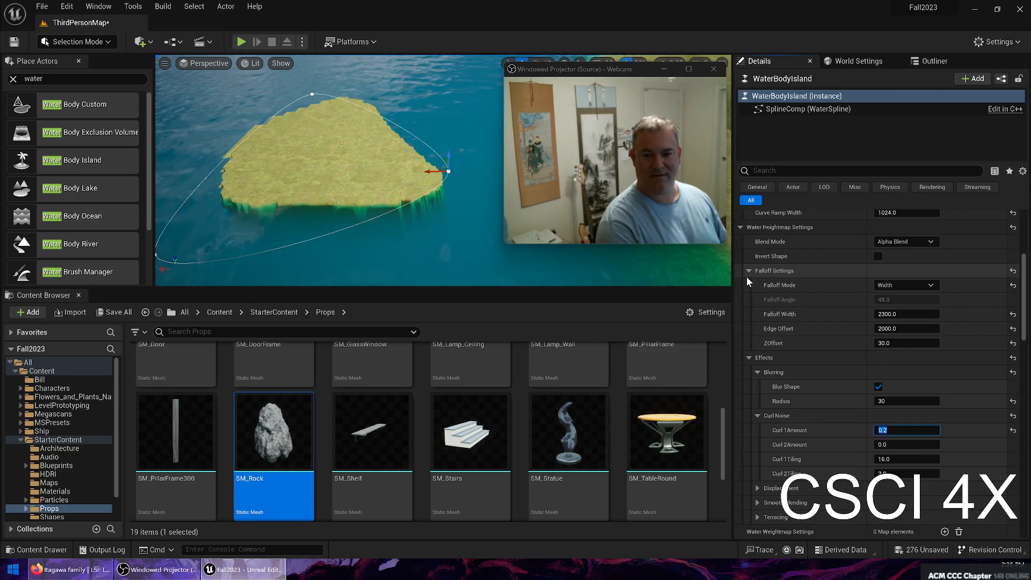
type(".6")
key("Return")
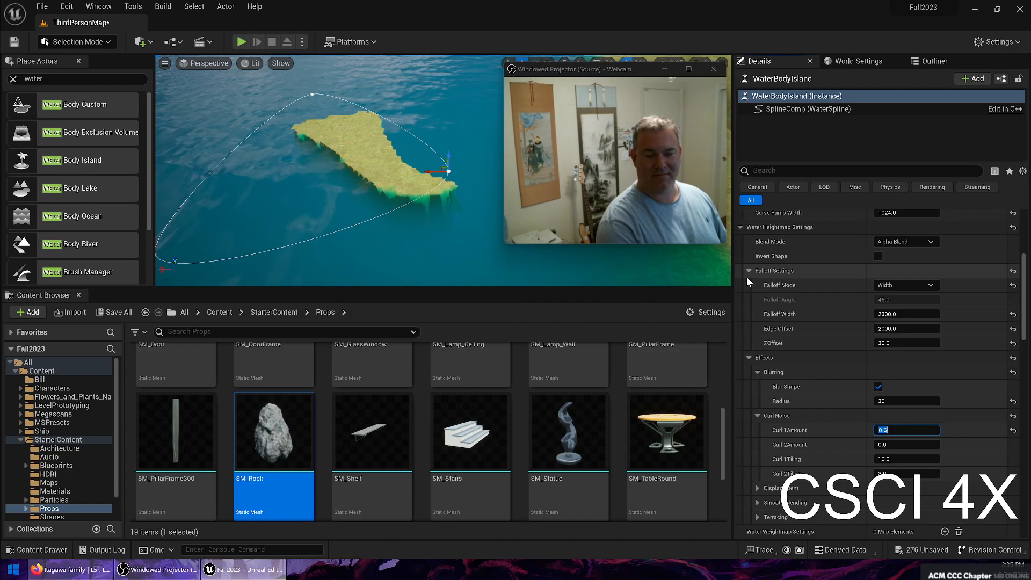
type(".01")
key("Return")
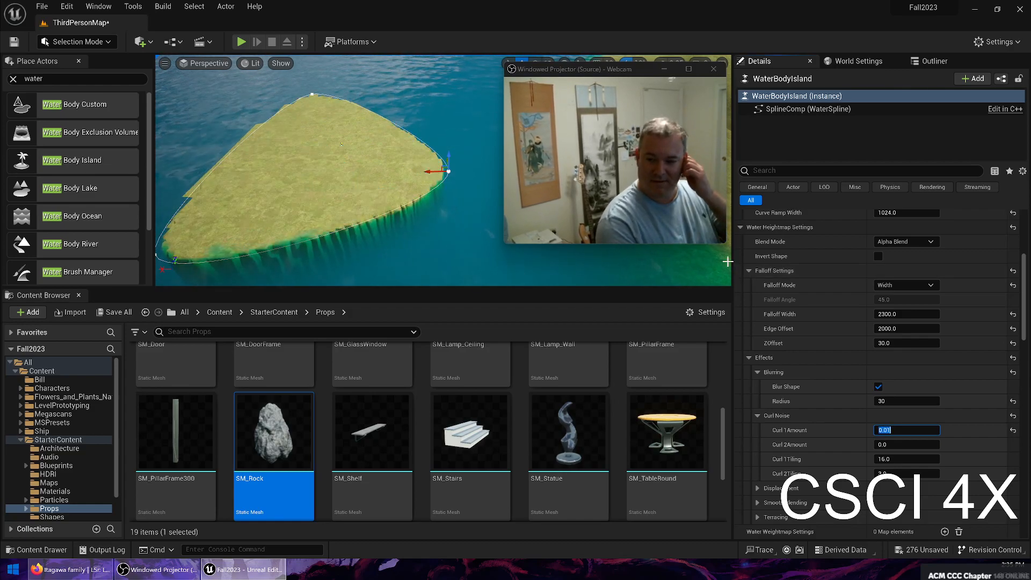
key("BackSpace")
type("0.1")
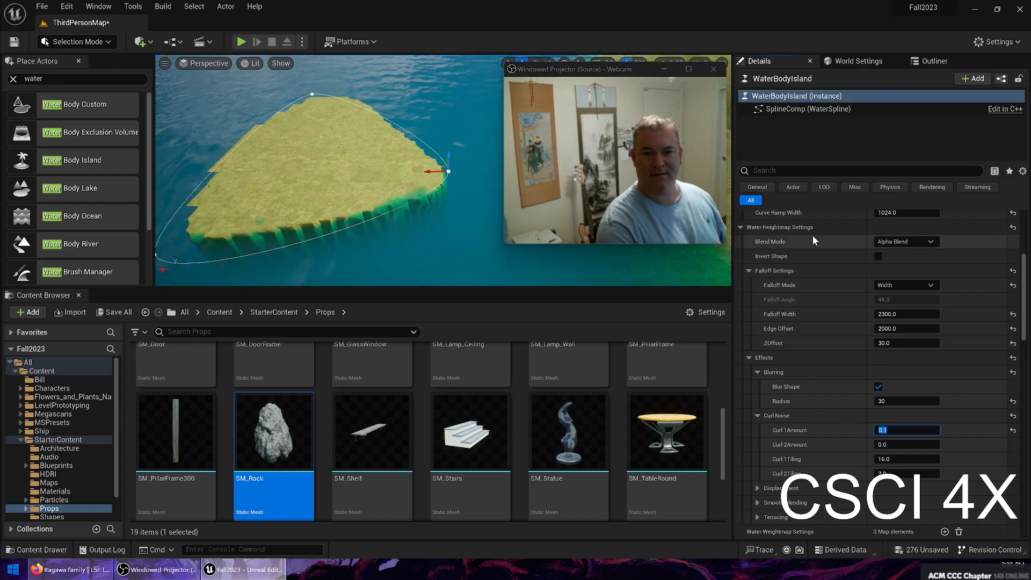
key("Return")
Step: Set the island's Curl 2 Amount to 0.2 after trying 5
left_click(902, 446)
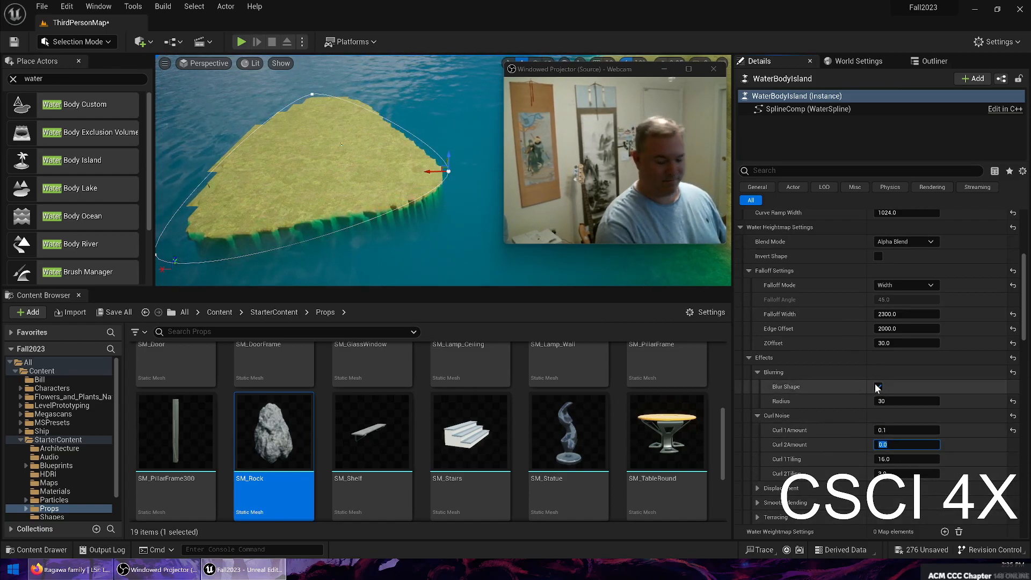
left_click(878, 387)
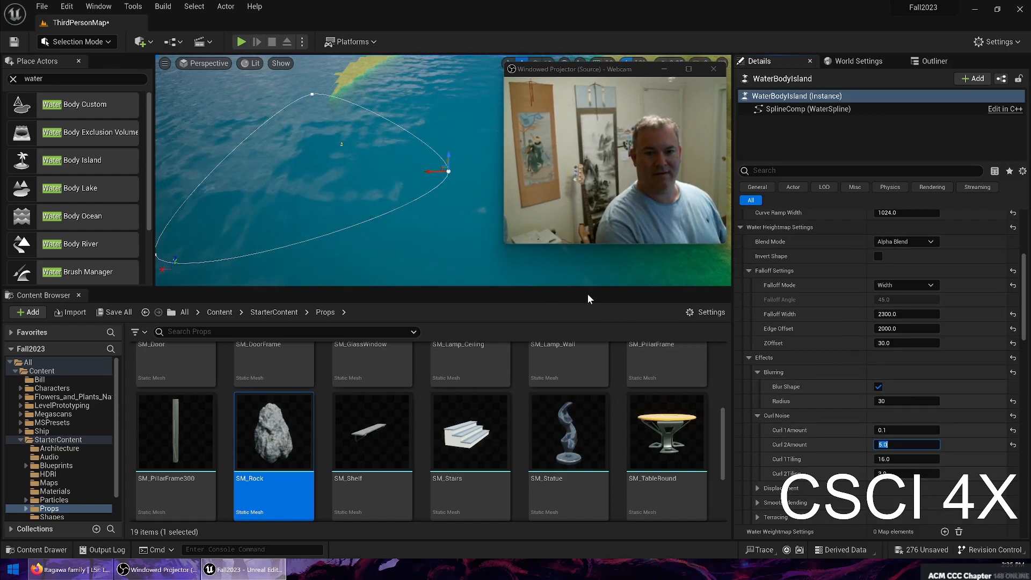
left_click(908, 445)
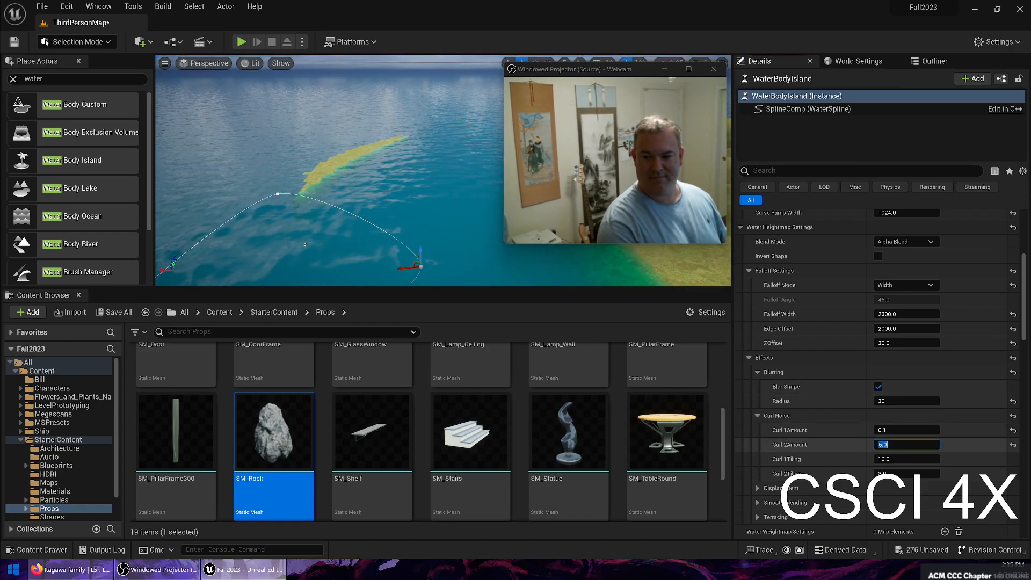
type("0.2")
key("Return")
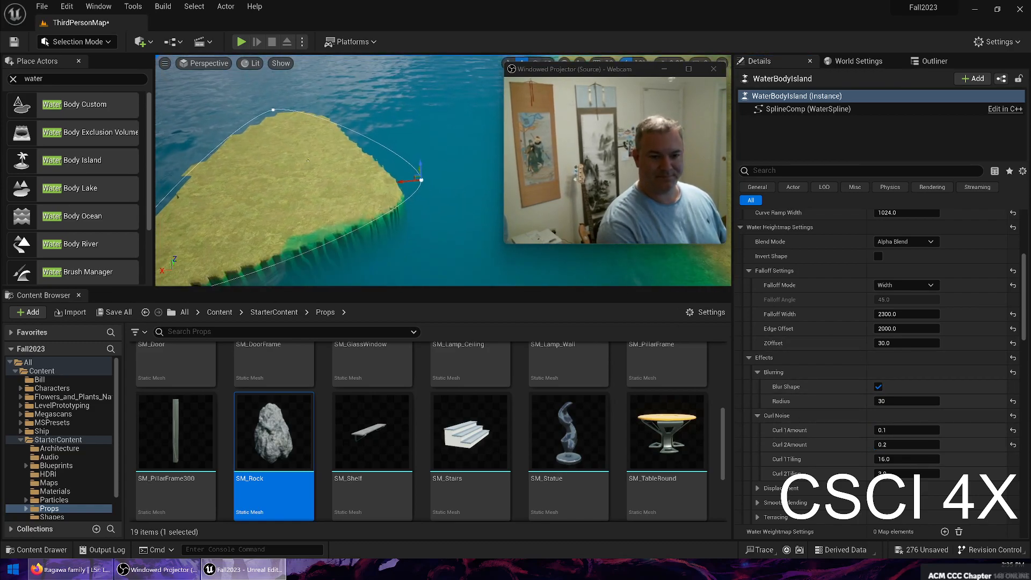
Step: Set Curl 1 Tiling to 100 after trying 1, and inspect the island's coastline up close
left_click(917, 462)
type("1")
key("Return")
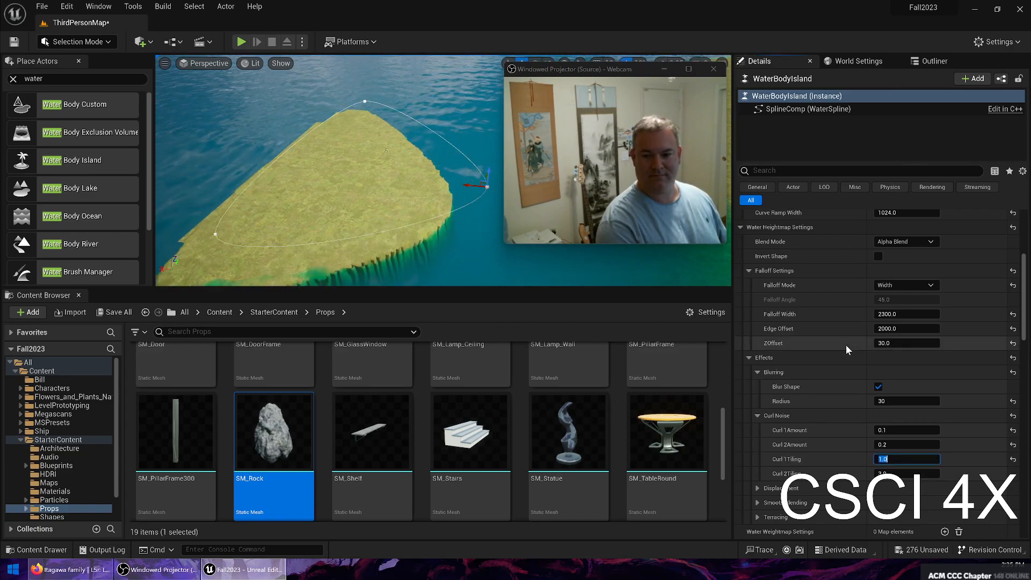
type("100")
key("Return")
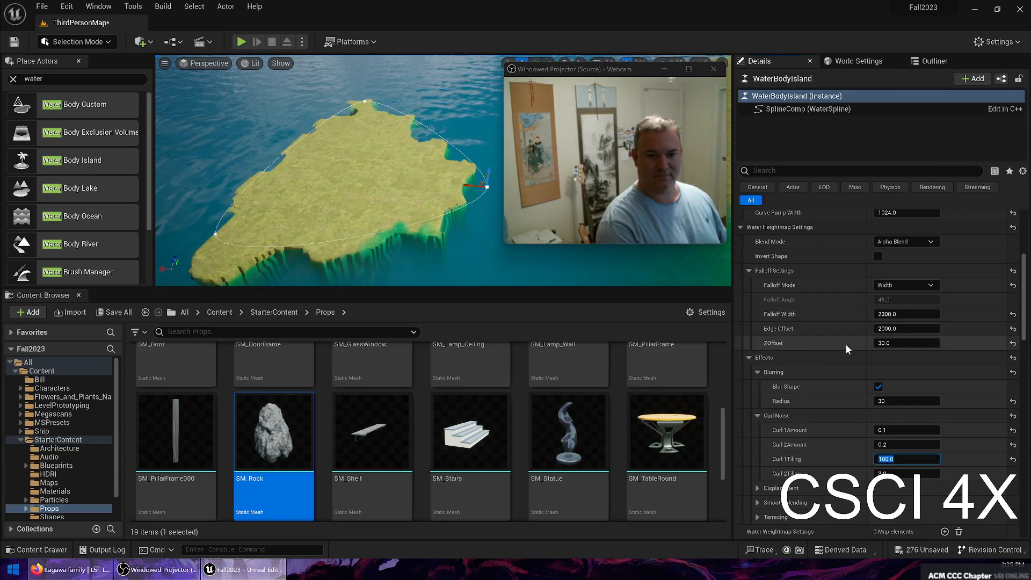
right_click_drag(442, 177, 668, 281)
key("w")
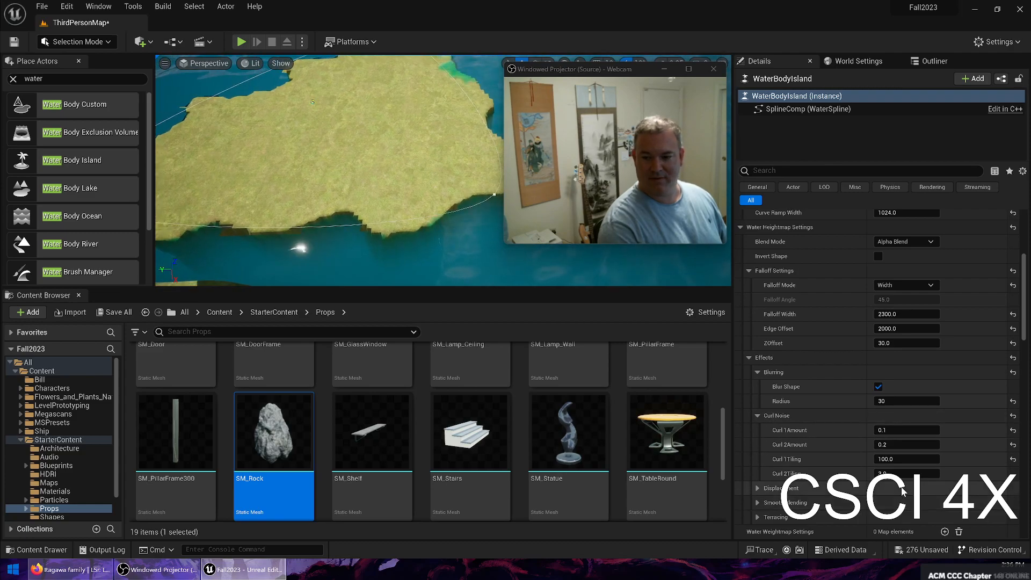
Step: Set Curl 2 Tiling to 300 and view the whole island outline
left_click(913, 474)
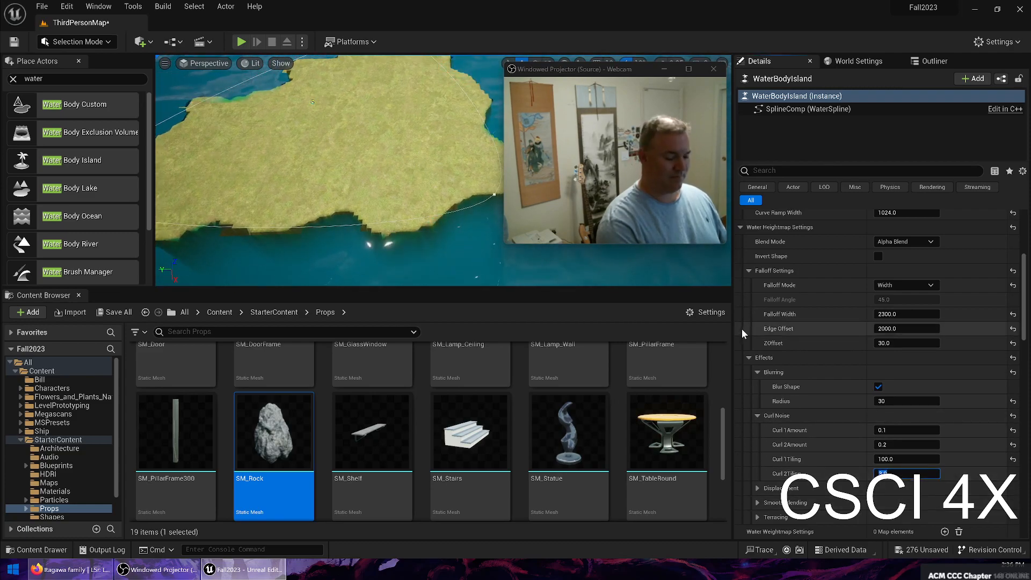
key("Return")
right_click_drag(482, 219, 375, 128)
Step: Expand the displacement effects and set both Displacement Height and Displacement Tiling to 50
left_click(758, 488)
scroll(876, 441, "down", 3)
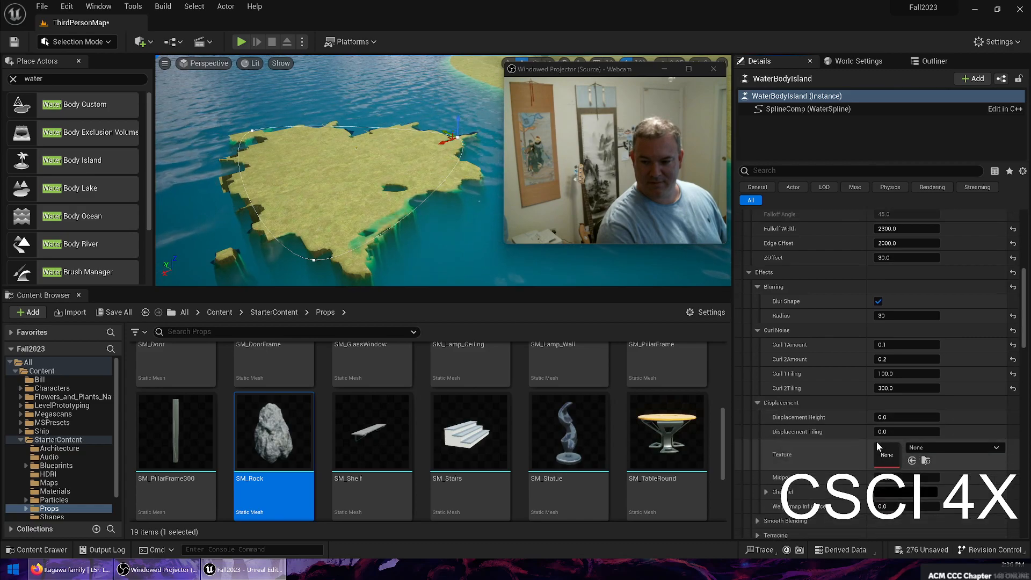
left_click(901, 419)
type("50")
key("Return")
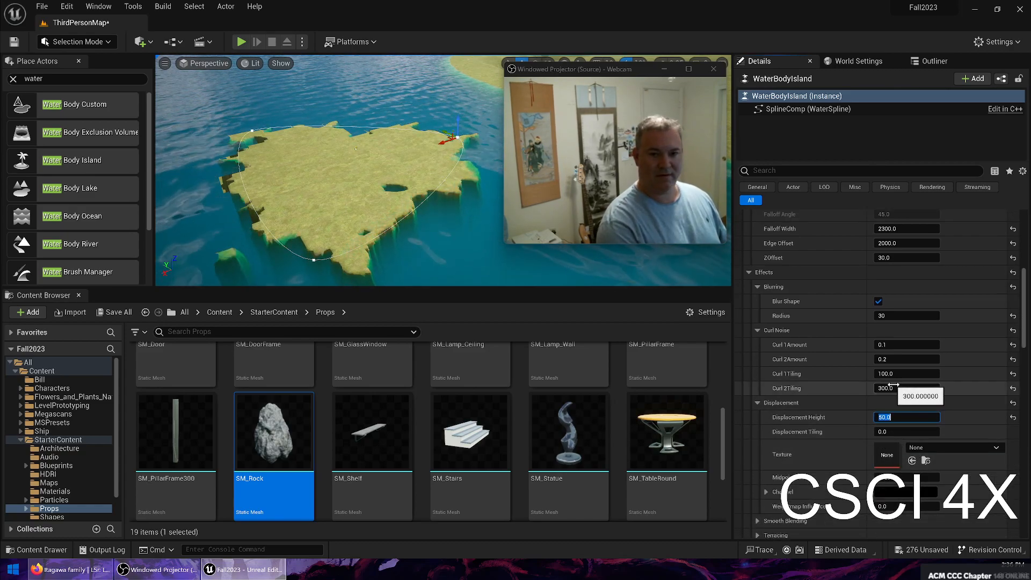
key("Tab")
type("50")
key("Return")
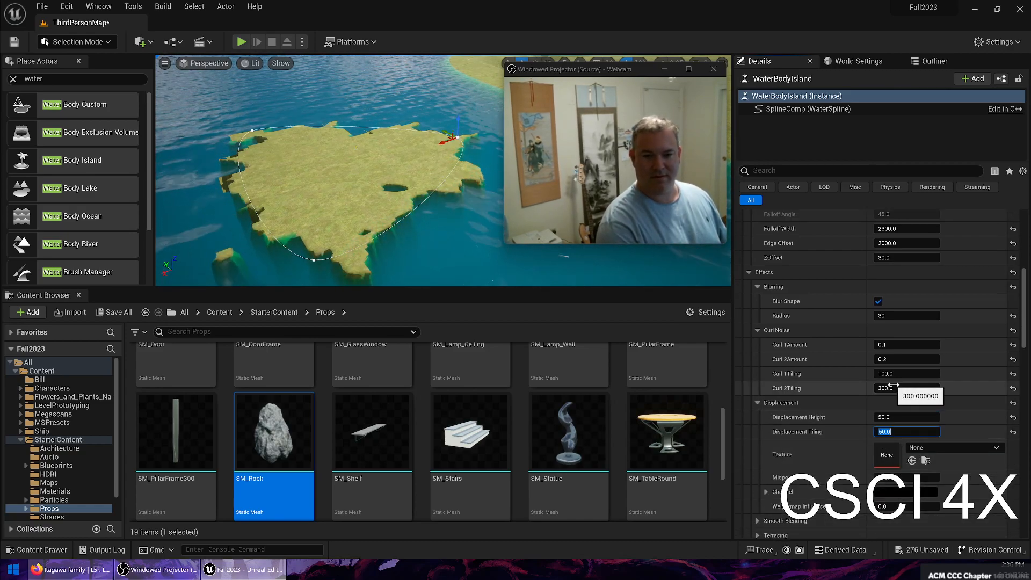
Step: Expand the displacement channel values and the smooth blending settings
scroll(780, 349, "down", 3)
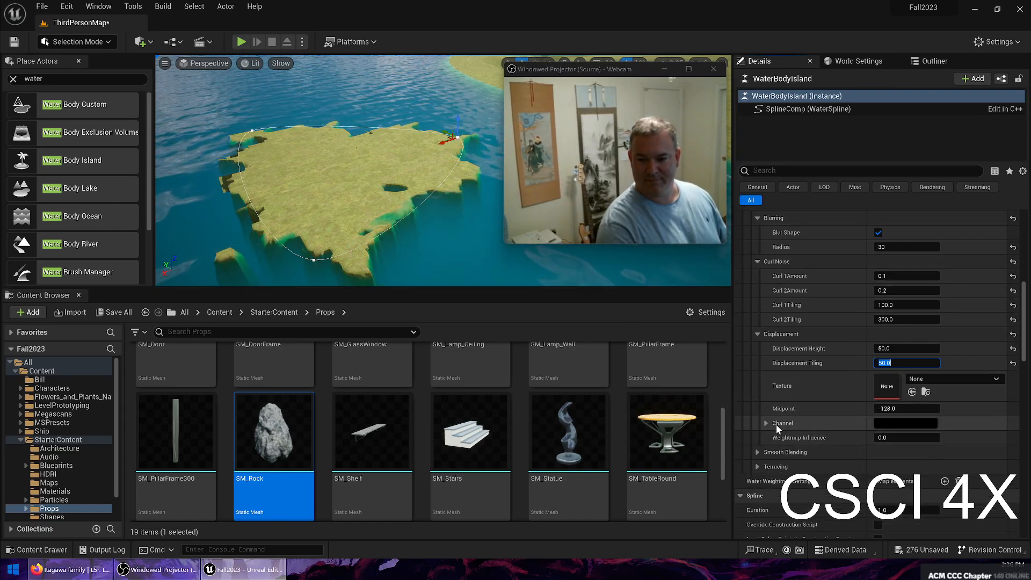
left_click(765, 424)
scroll(774, 414, "down", 4)
left_click(758, 424)
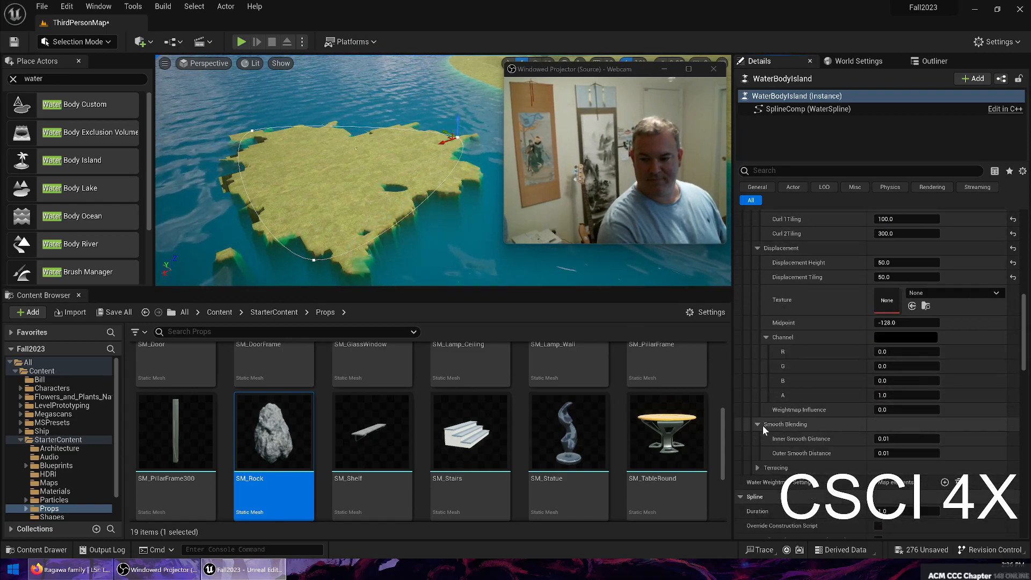
Step: Try an Inner Smooth Distance of 10, restore it to 0.01, and set the Outer Smooth Distance to 0.1
left_click(907, 436)
type("10")
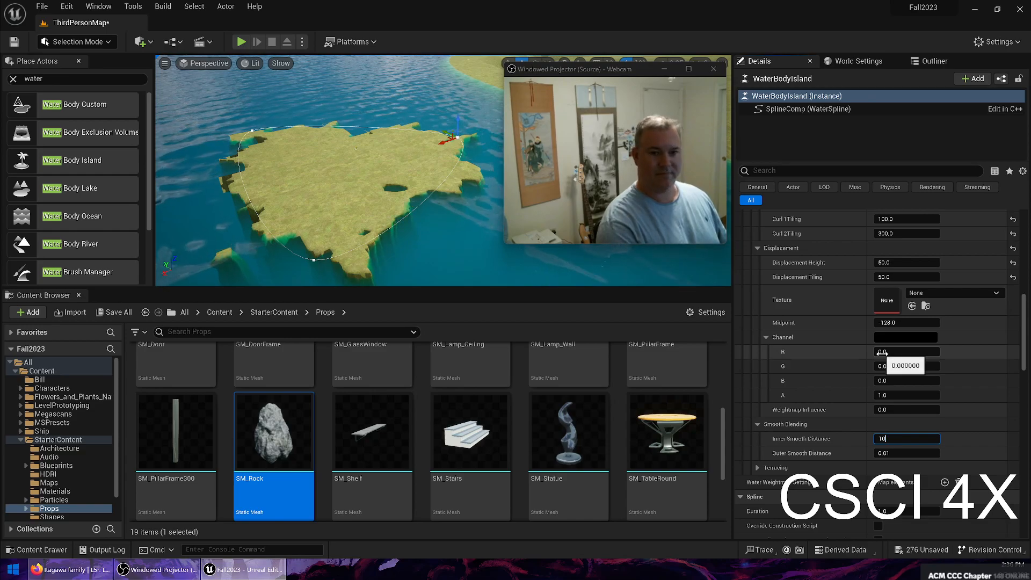
key("Tab")
type("10")
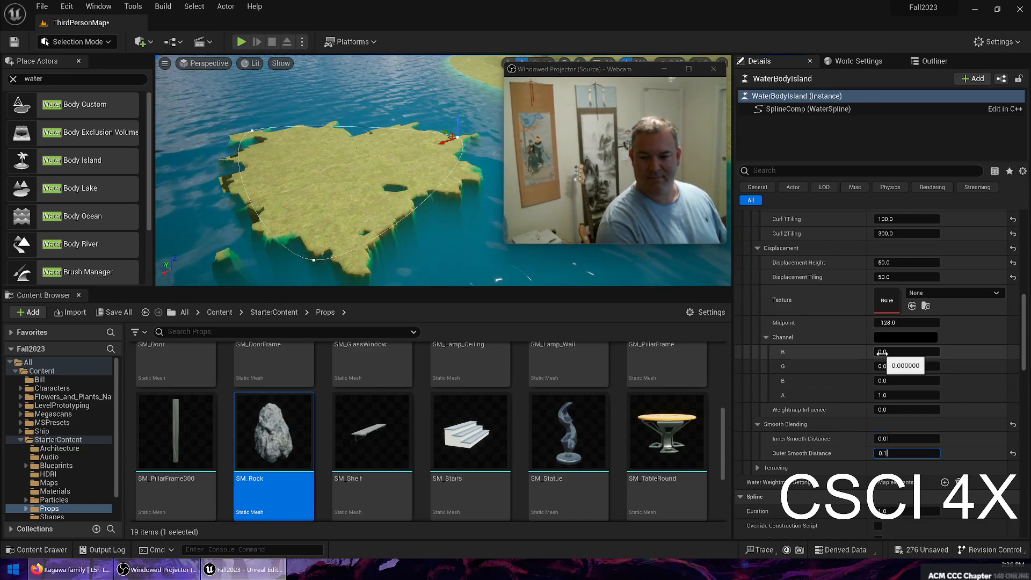
Step: Try different terracing values on the island, ending back at Terrace Spacing 256, Terrace Smoothness 0 and Mask Length 0
scroll(781, 443, "down", 3)
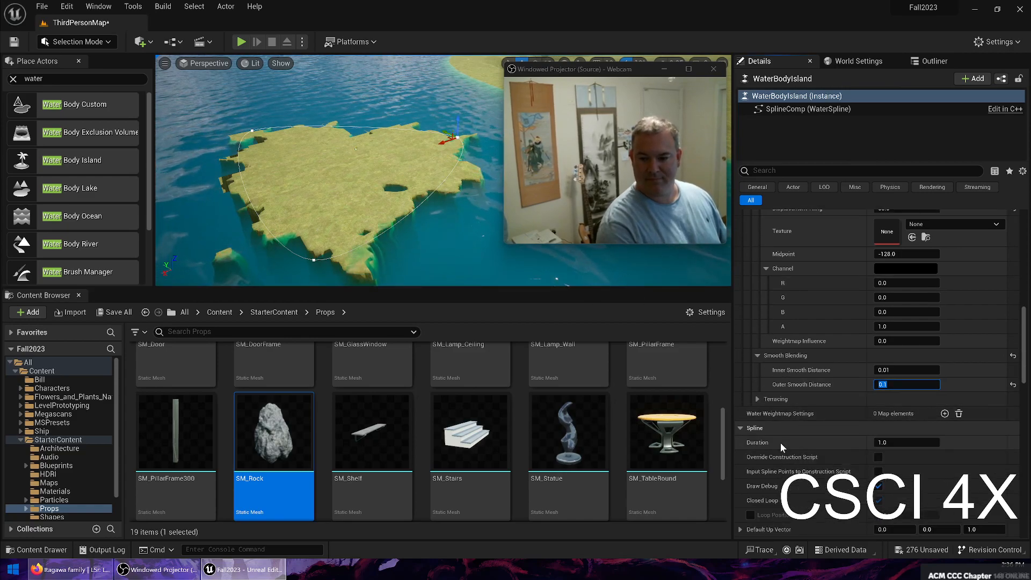
left_click(756, 400)
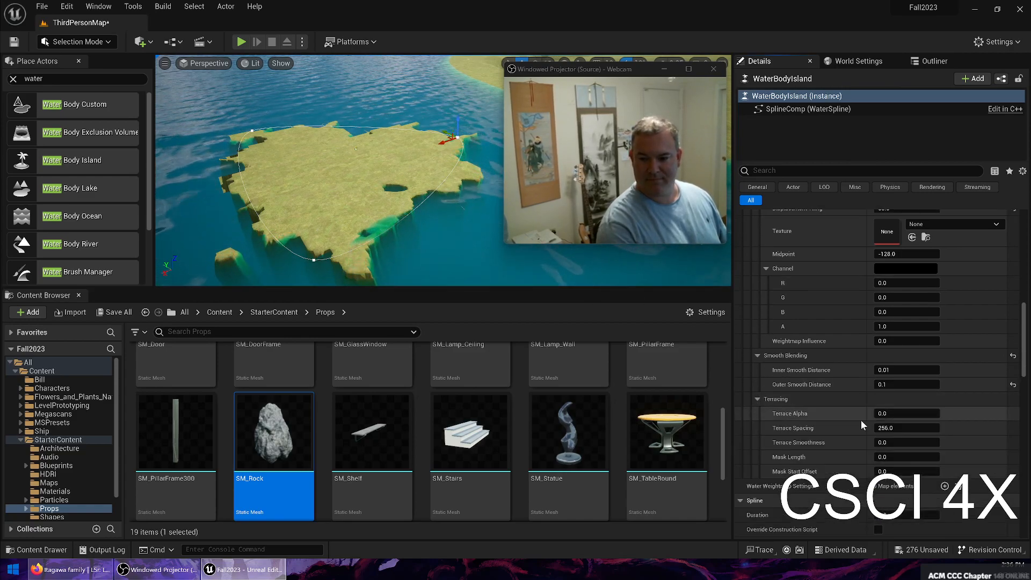
left_click(908, 428)
type("25")
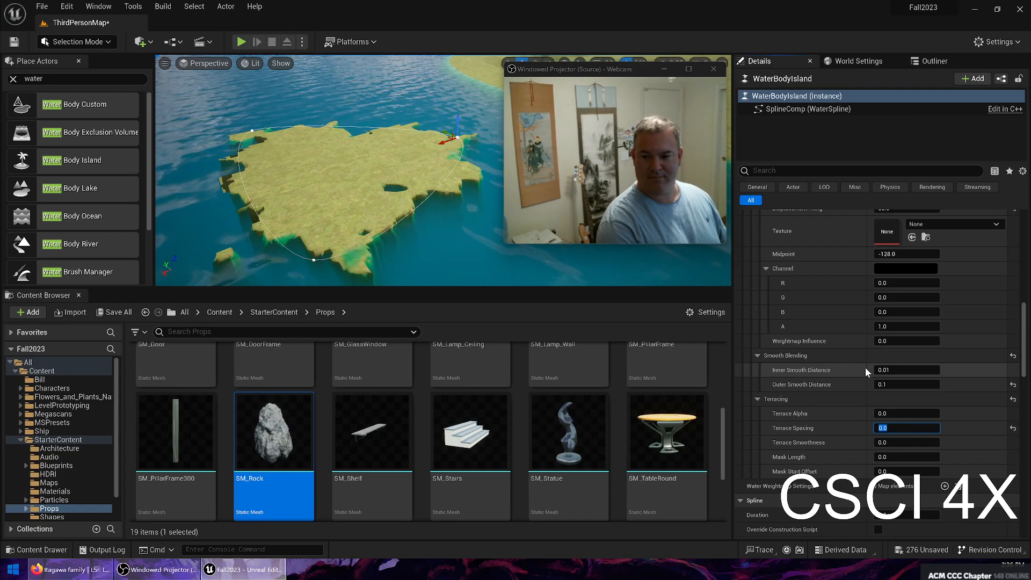
type("6")
key("Tab")
type("50")
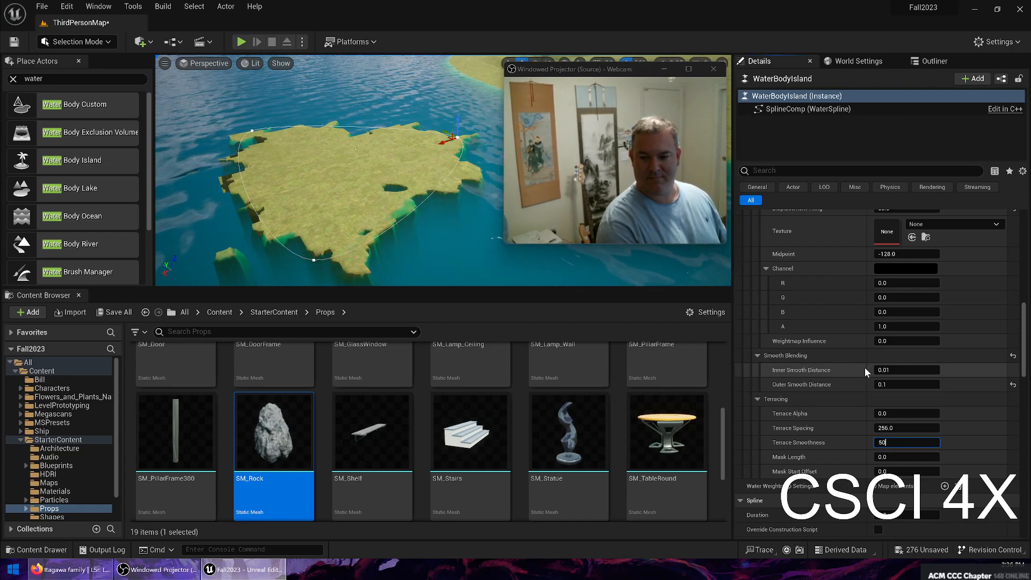
key("Return")
type("0")
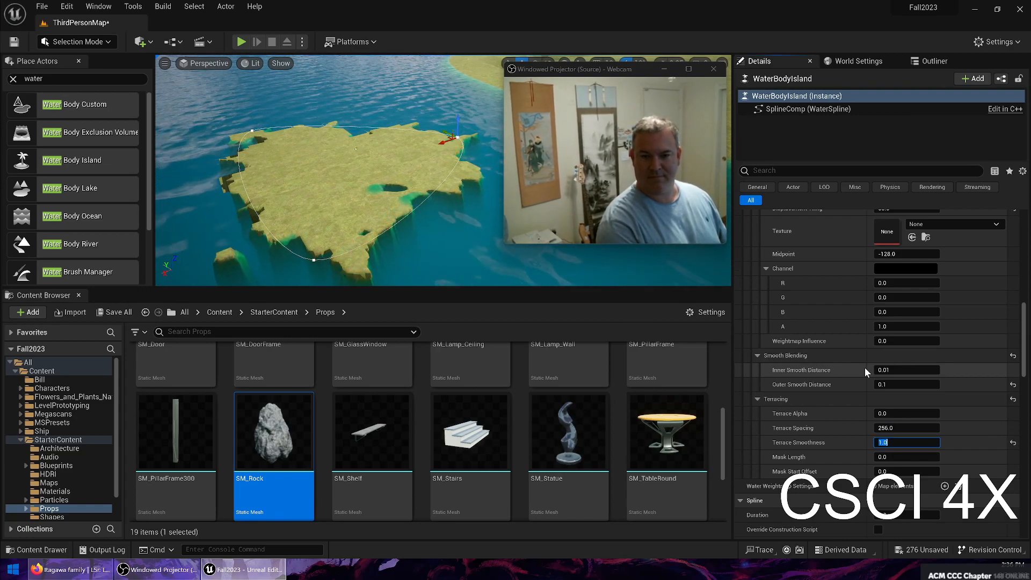
key("Return")
key("Tab")
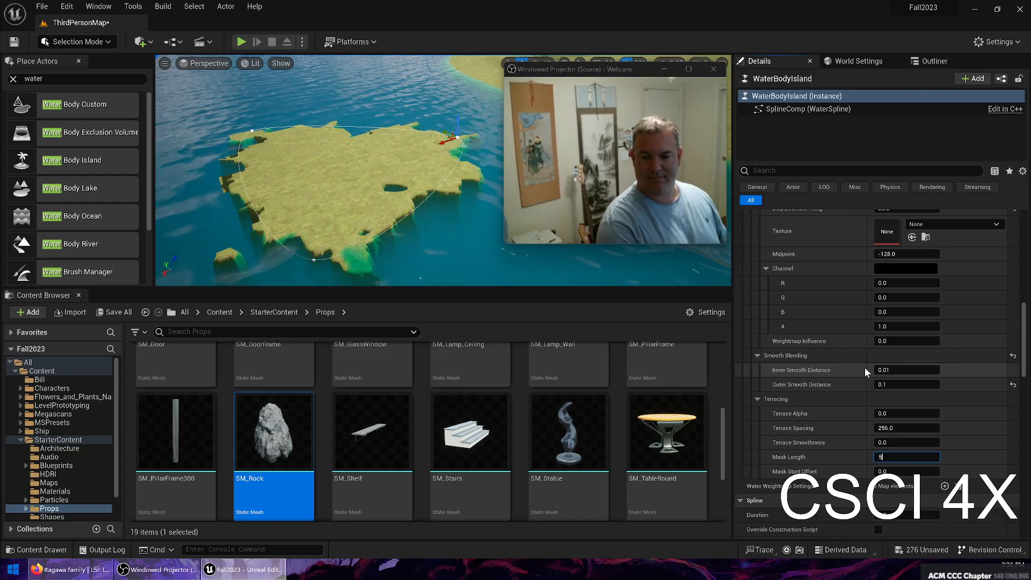
scroll(813, 323, "up", 10)
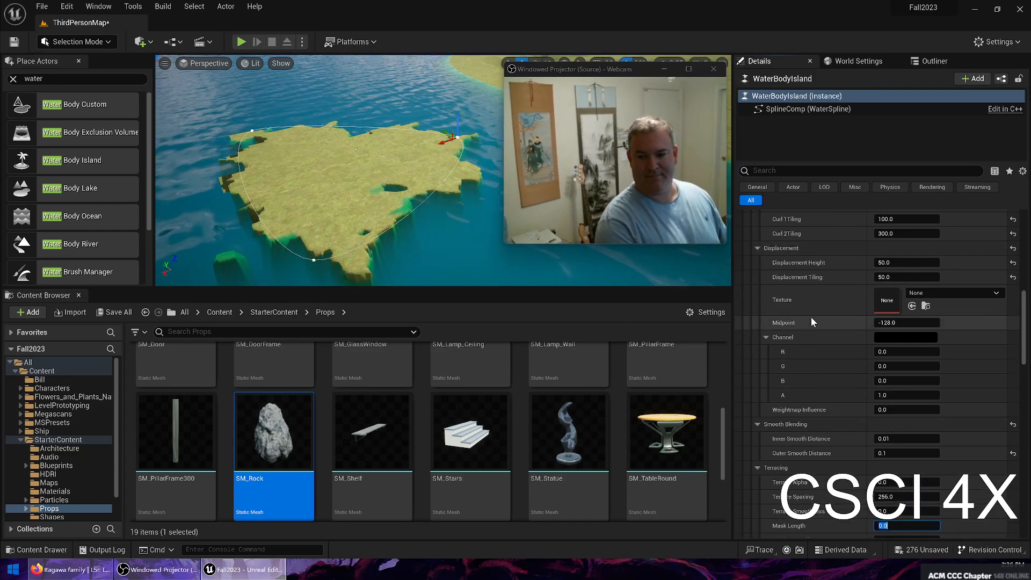
scroll(926, 317, "up", 8)
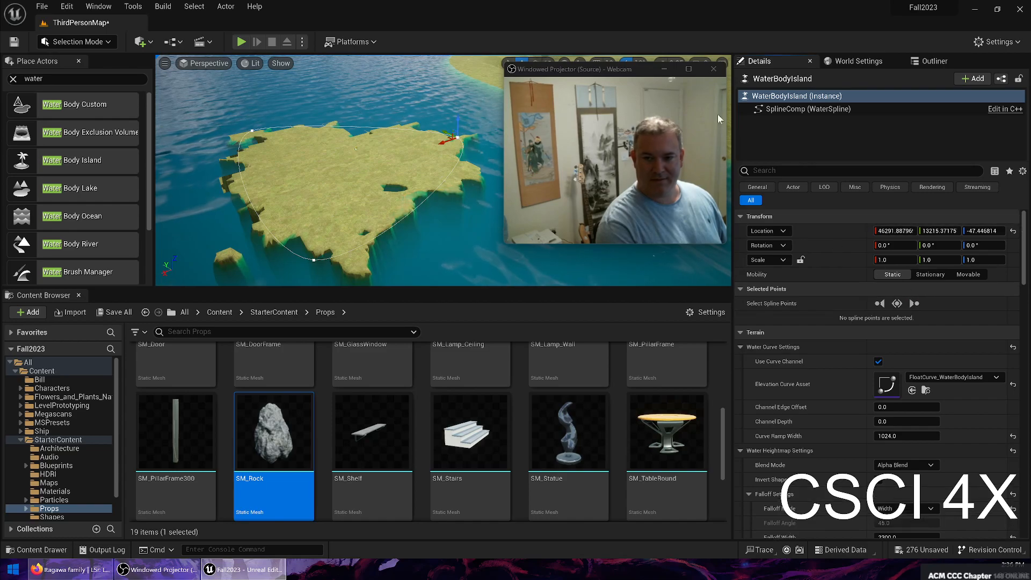
Step: Return the view to the central village area and save all modified levels and assets
left_click_drag(602, 67, 812, 75)
right_click_drag(443, 170, 503, 122)
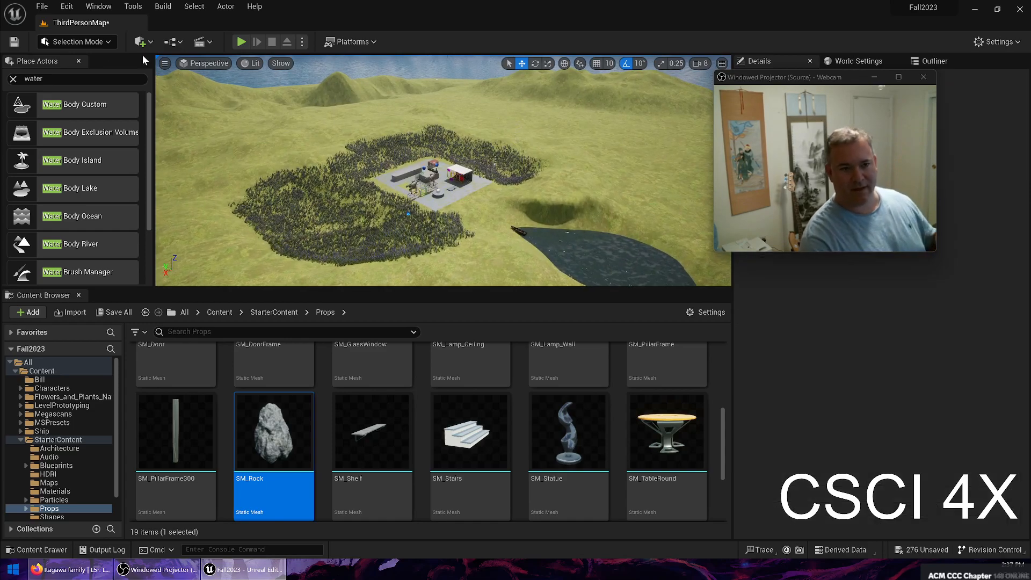
left_click(43, 6)
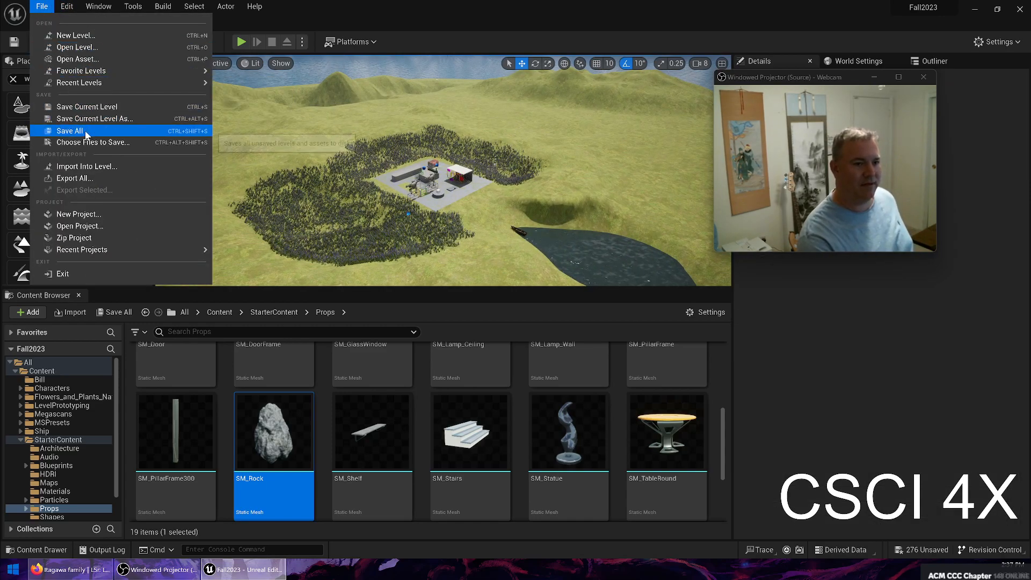
left_click(70, 131)
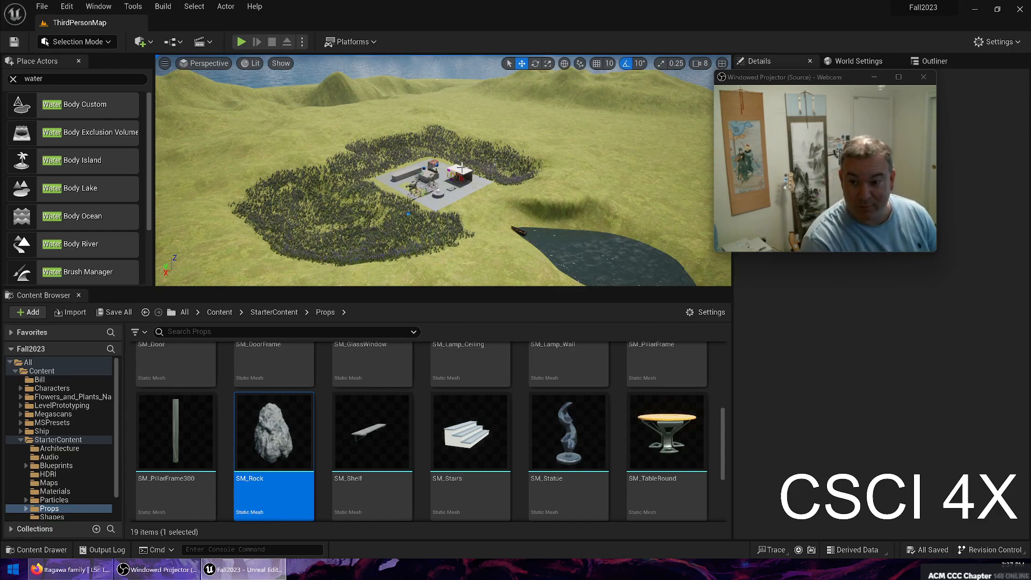
Step: Open BP_ThirdPersonCharacter from the ThirdPerson Blueprints folder and display its Character Movement component's settings
key("w")
right_click_drag(430, 166, 317, 189)
key("s")
scroll(54, 472, "down", 2)
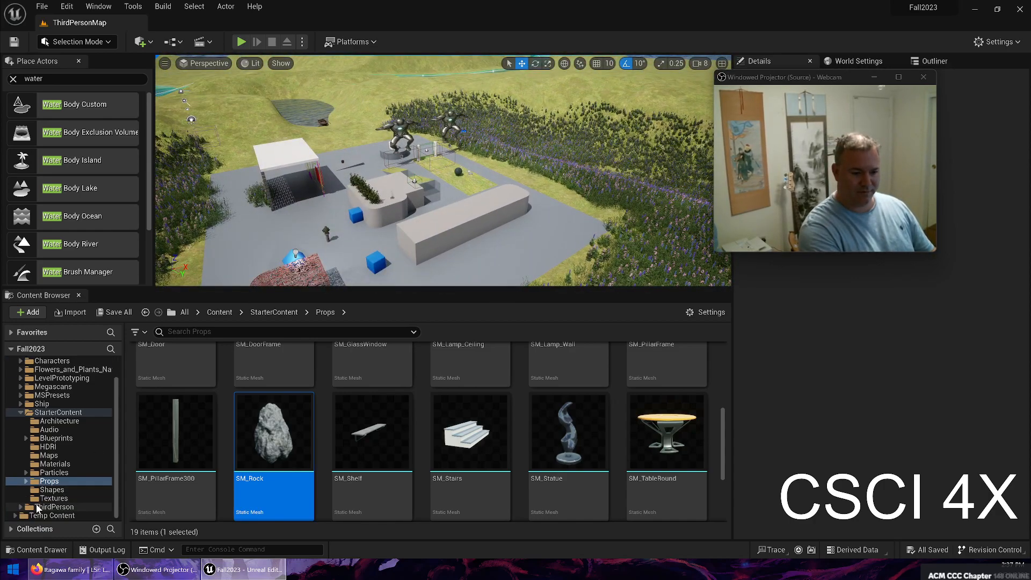
left_click(53, 507)
left_click(161, 379)
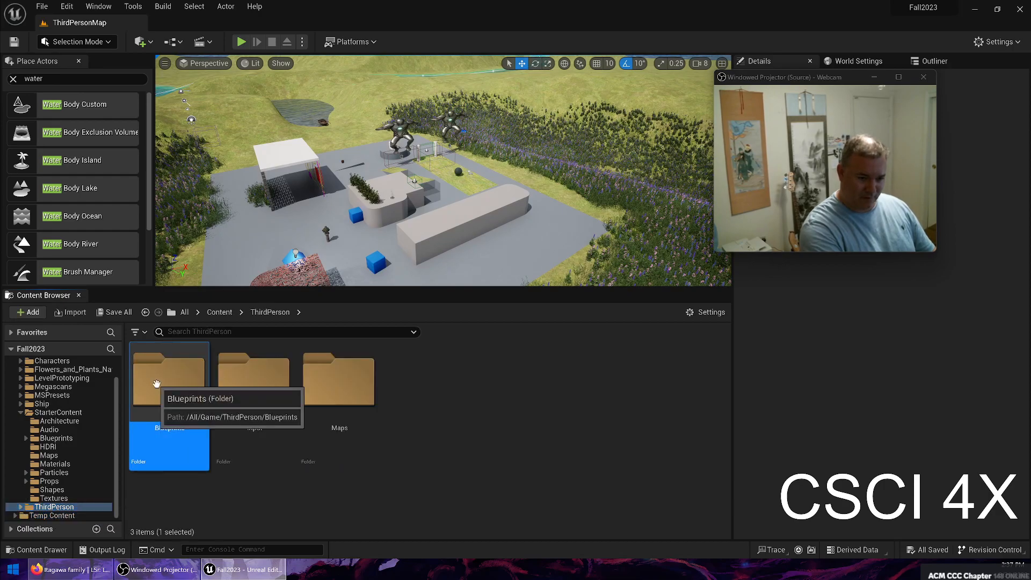
double_click(162, 378)
left_click(161, 379)
double_click(205, 395)
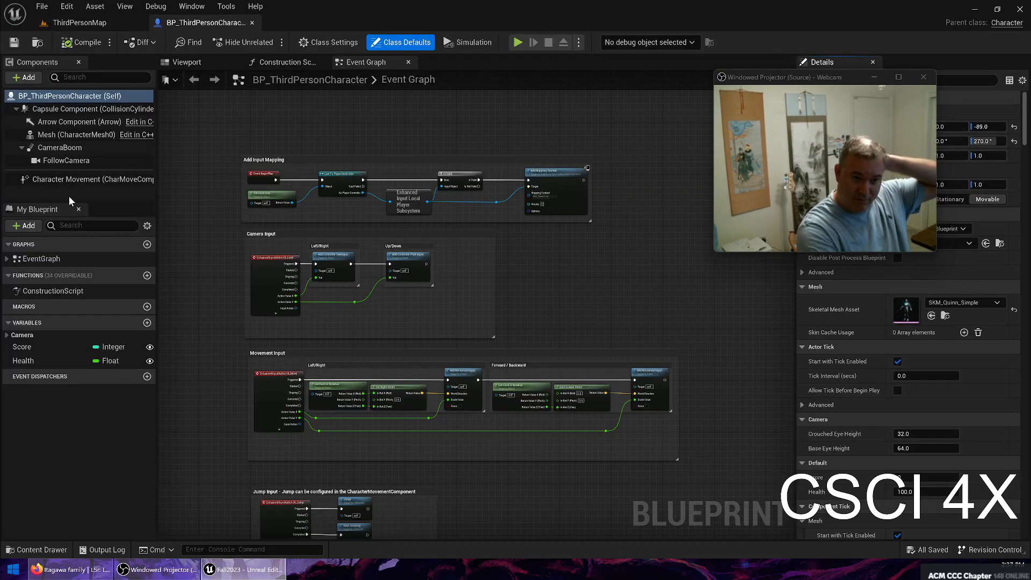
left_click(67, 179)
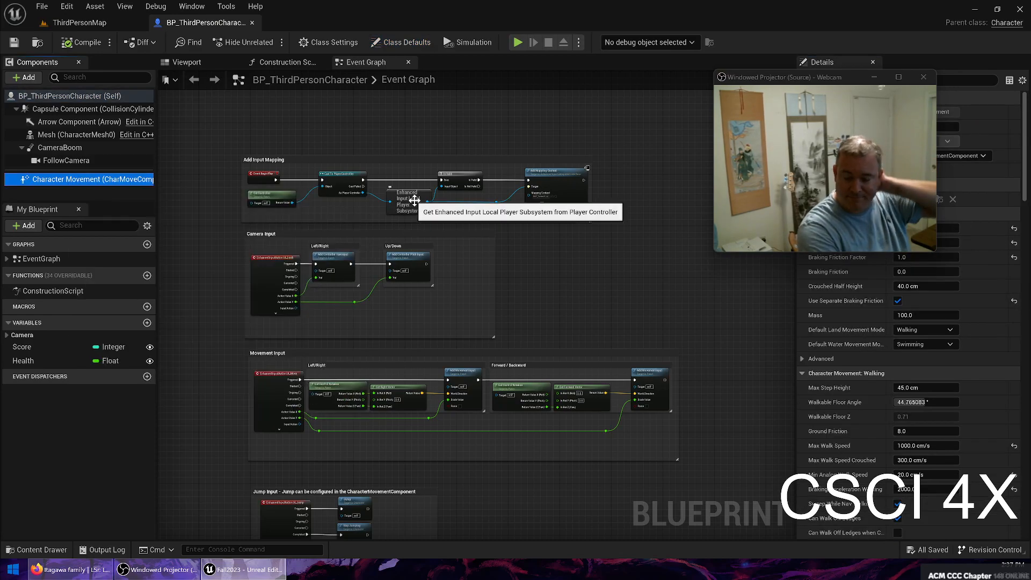
left_click_drag(777, 79, 633, 66)
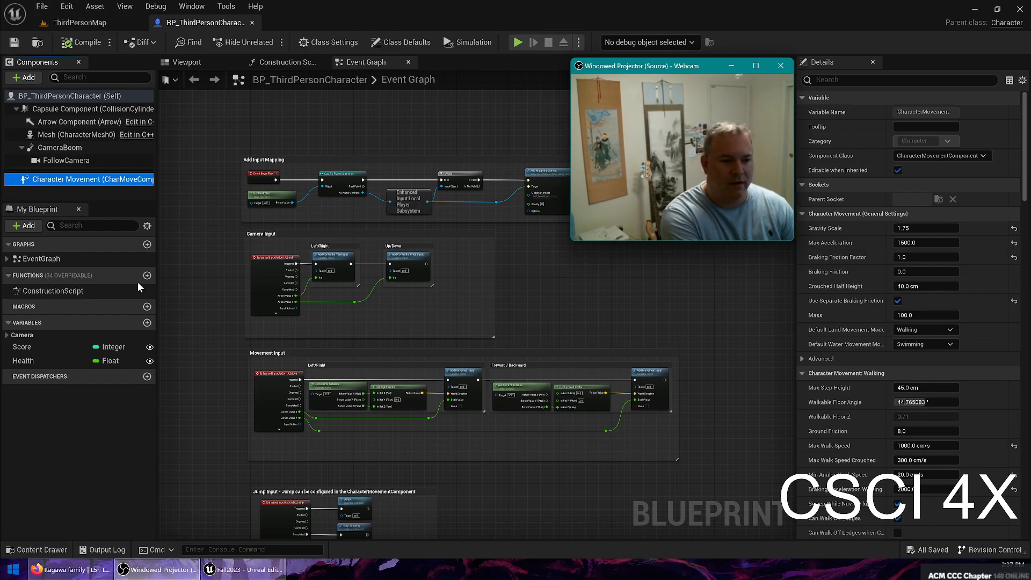
Step: Return to ThirdPersonMap and browse to the Actions folder inside ThirdPerson/Input
left_click(81, 22)
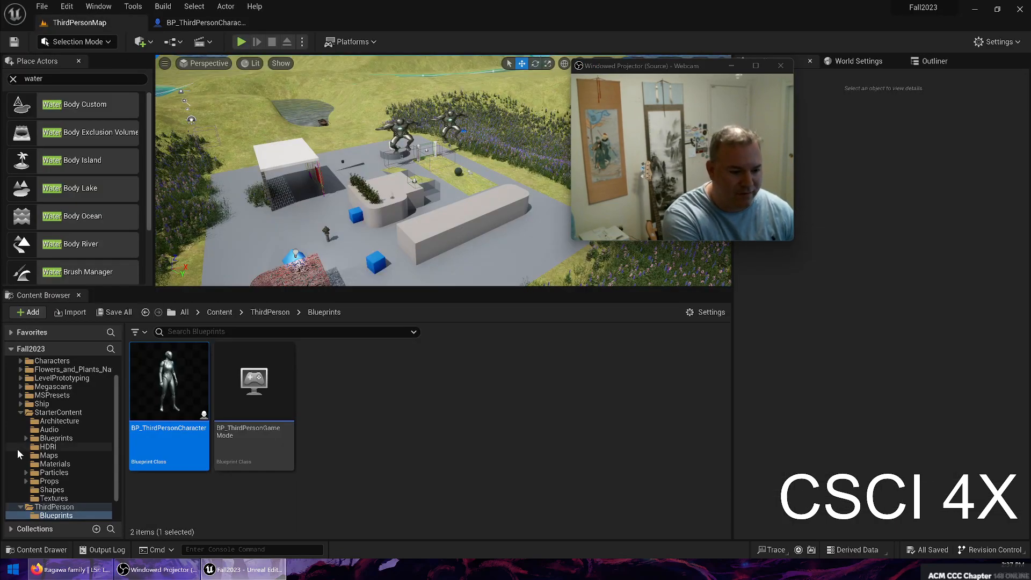
scroll(78, 467, "down", 1)
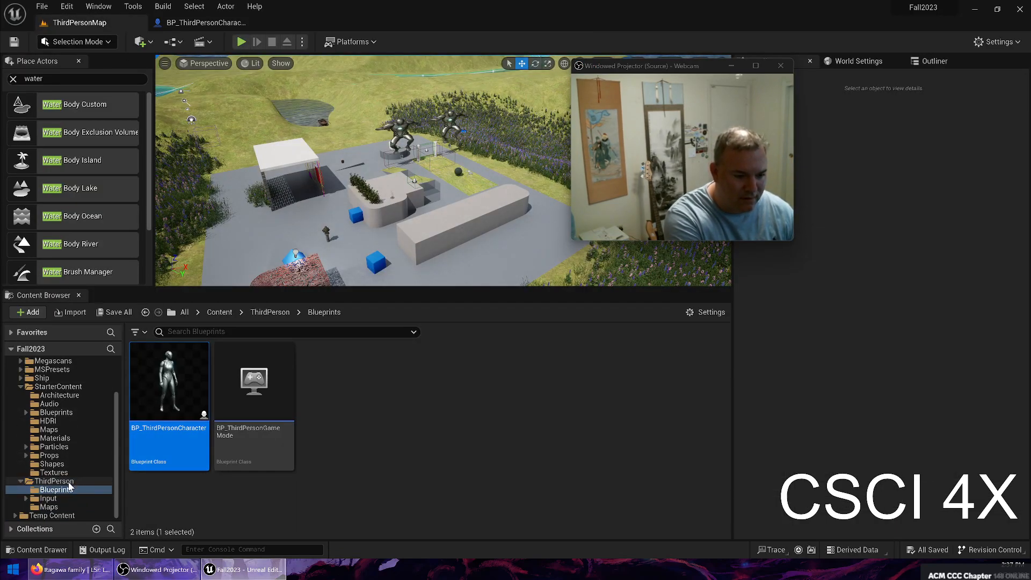
left_click(48, 499)
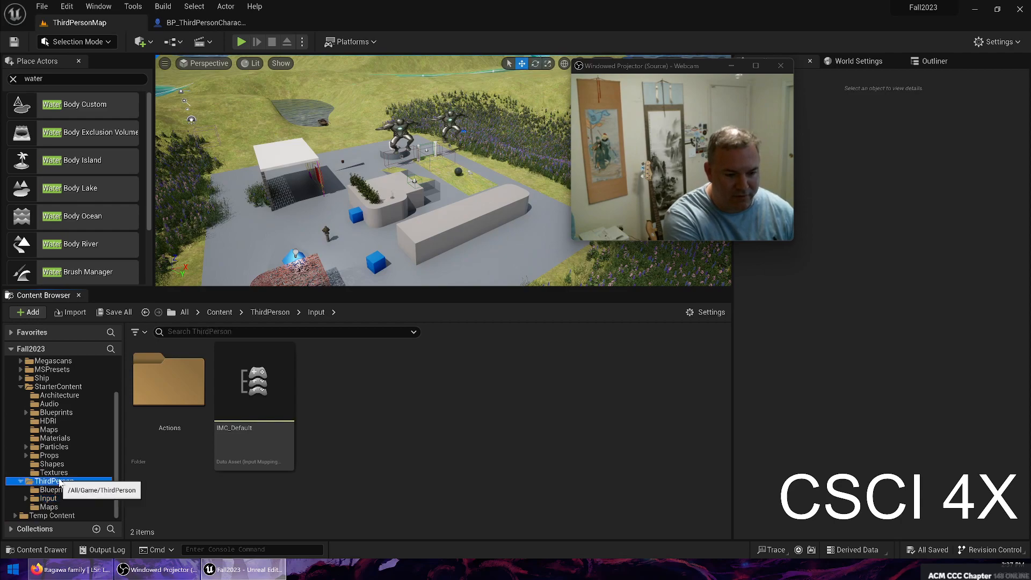
left_click(60, 482)
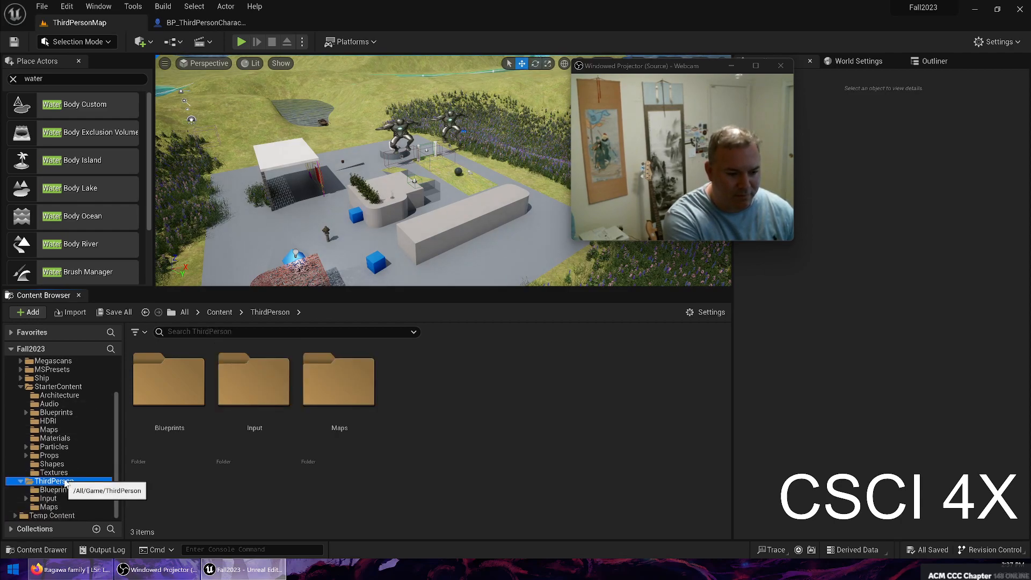
left_click(281, 387)
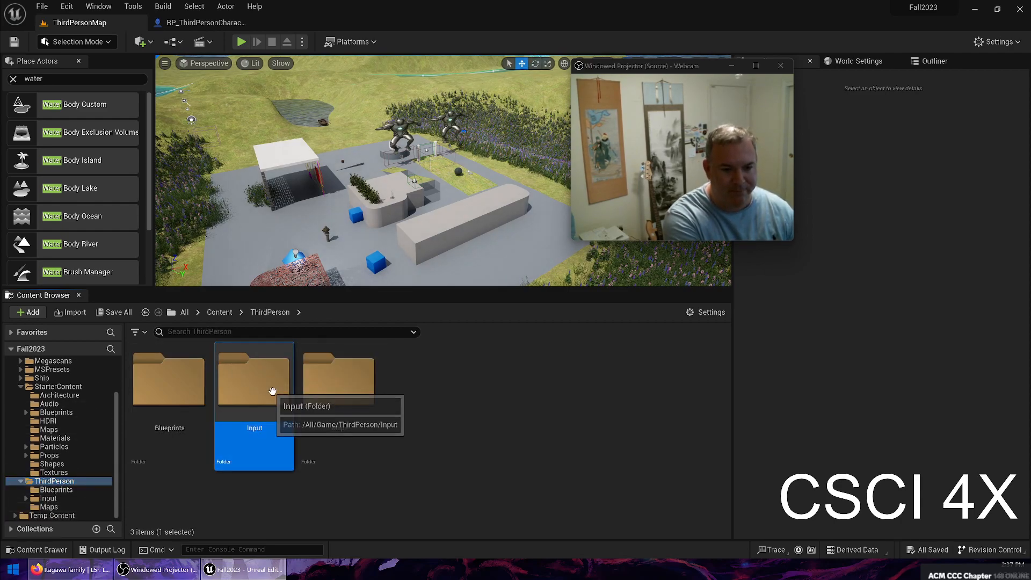
double_click(272, 392)
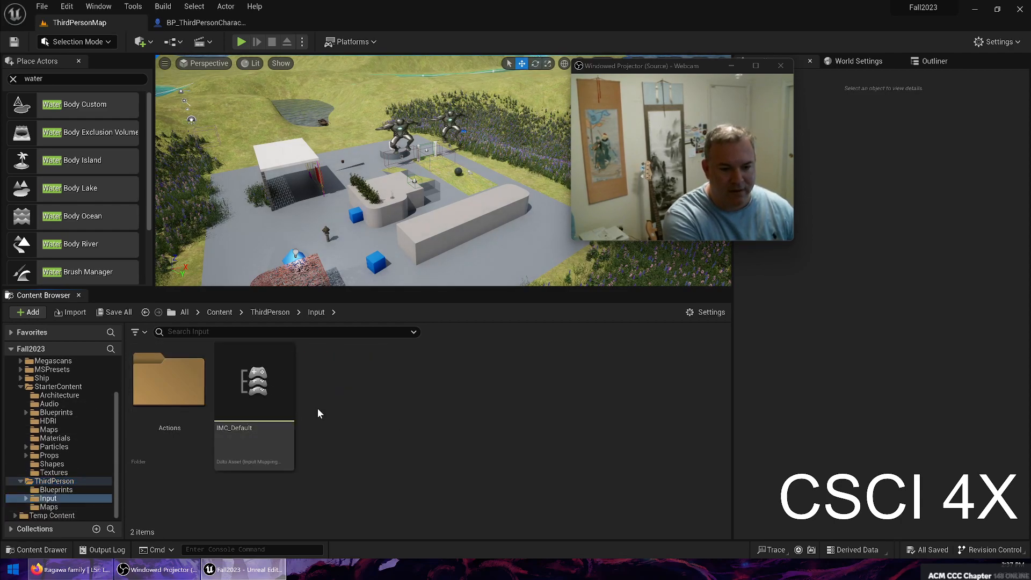
double_click(150, 393)
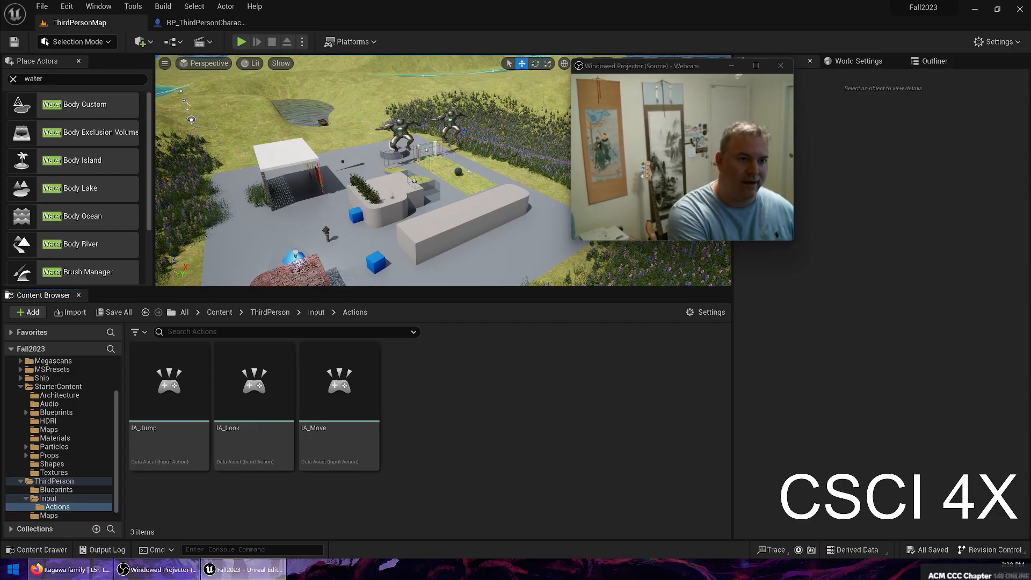
Step: Check the engine Input page of the project settings for action and axis mappings, and close the settings
left_click(67, 7)
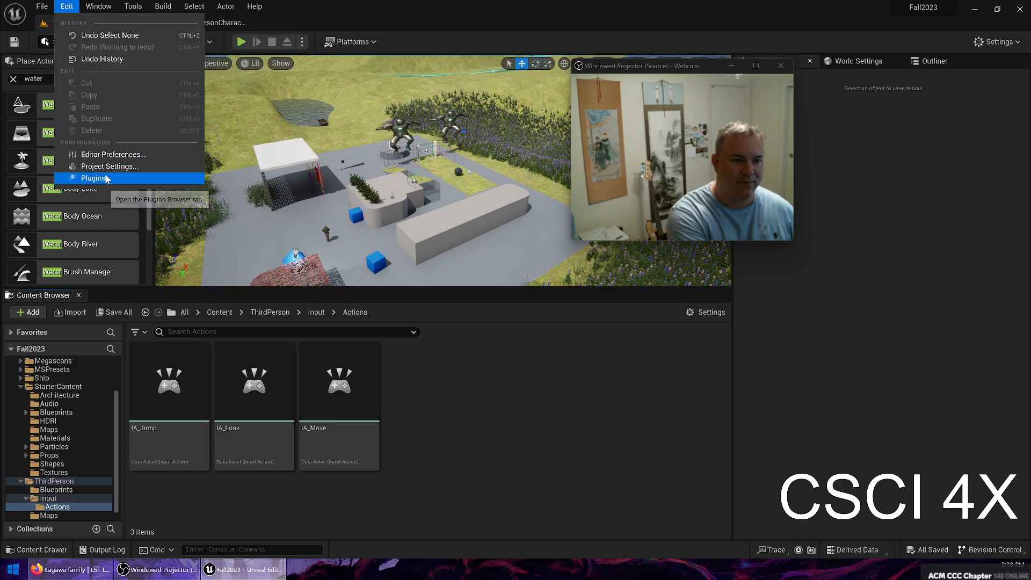
left_click(113, 188)
scroll(48, 432, "down", 5)
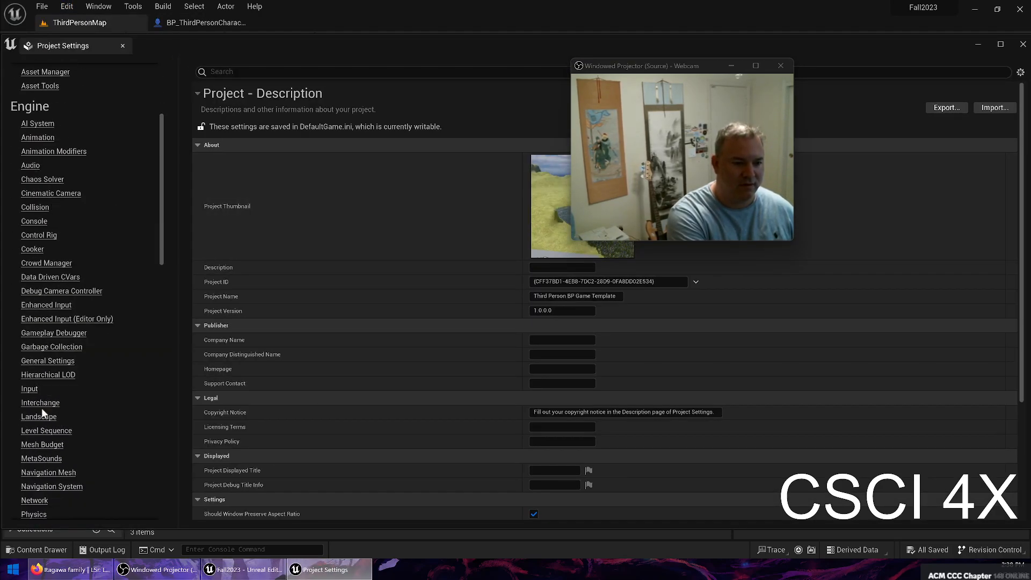
left_click(31, 390)
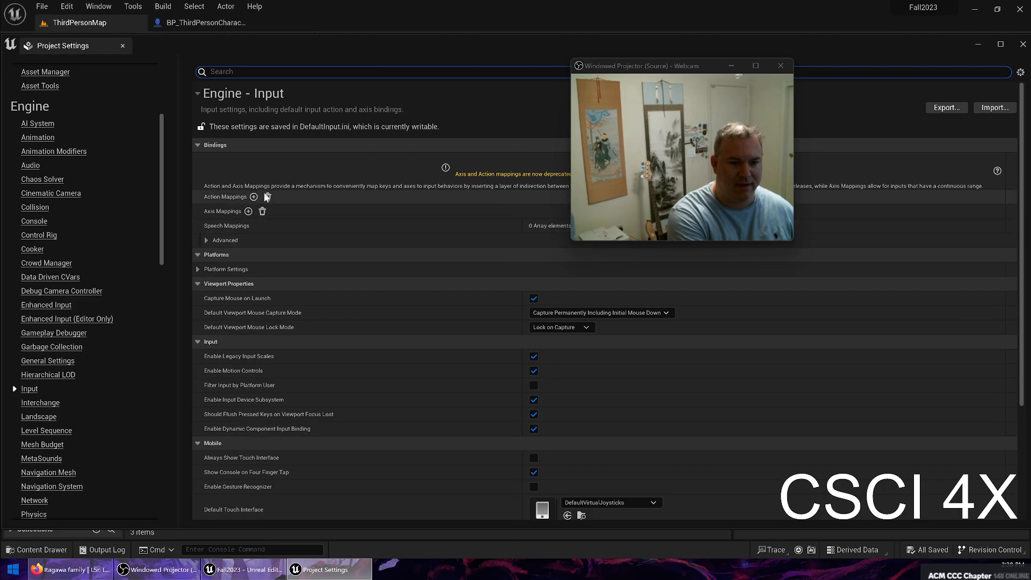
left_click(121, 47)
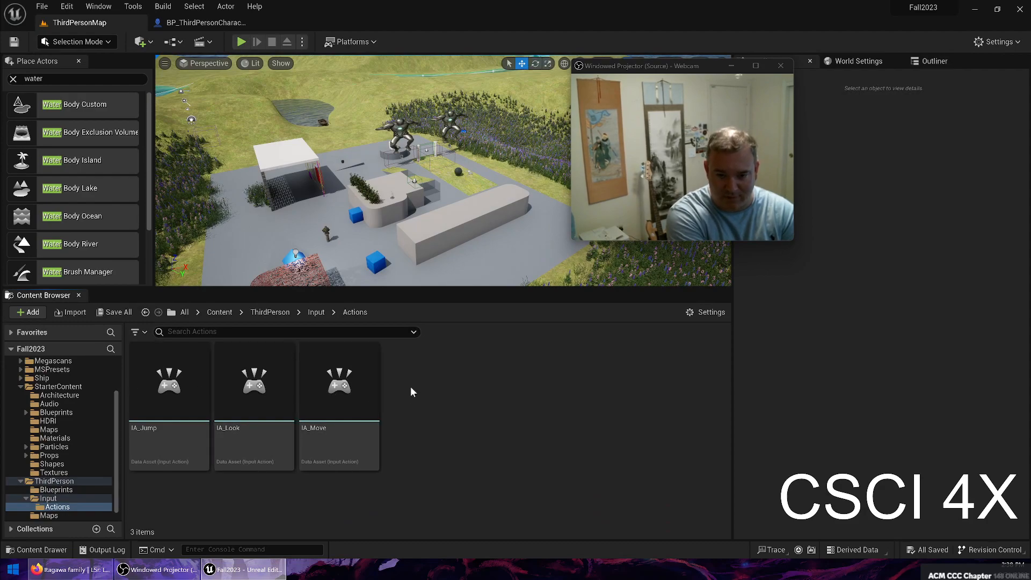
Step: Duplicate the IA_Move input action and name the copy IA_Sprint
right_click(348, 390)
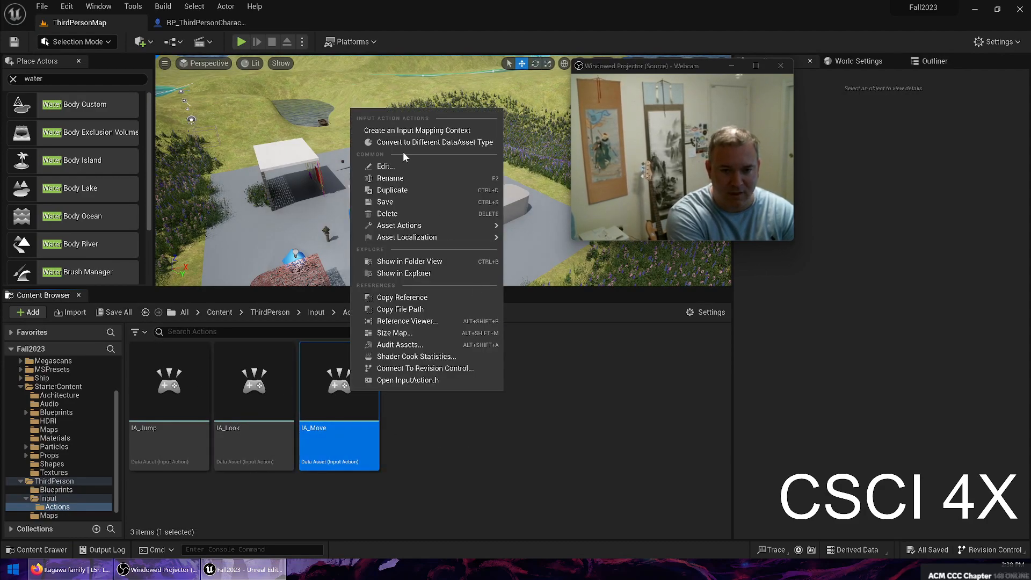
left_click(462, 193)
type("IA_Spring")
key("Return")
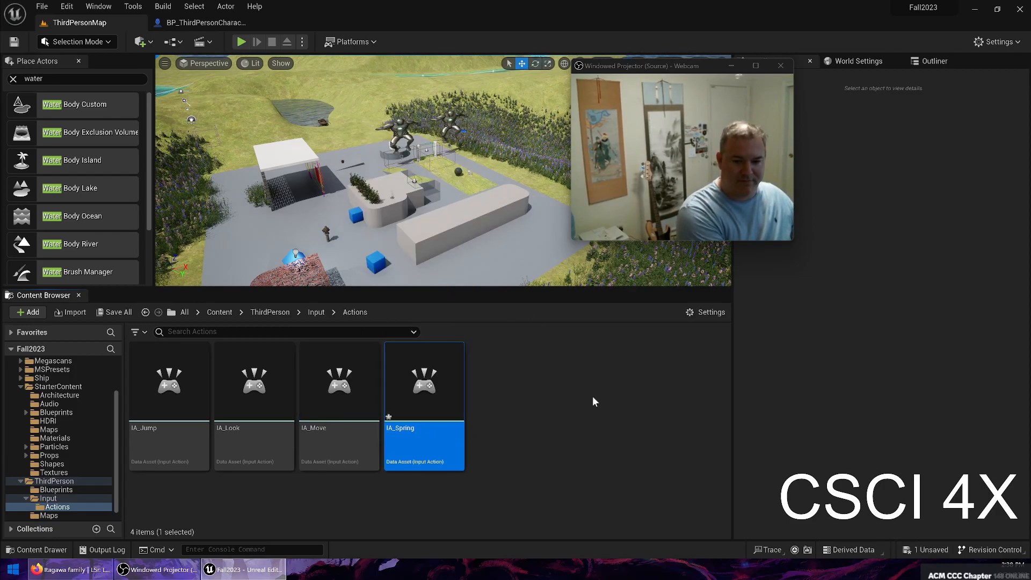
key("F2")
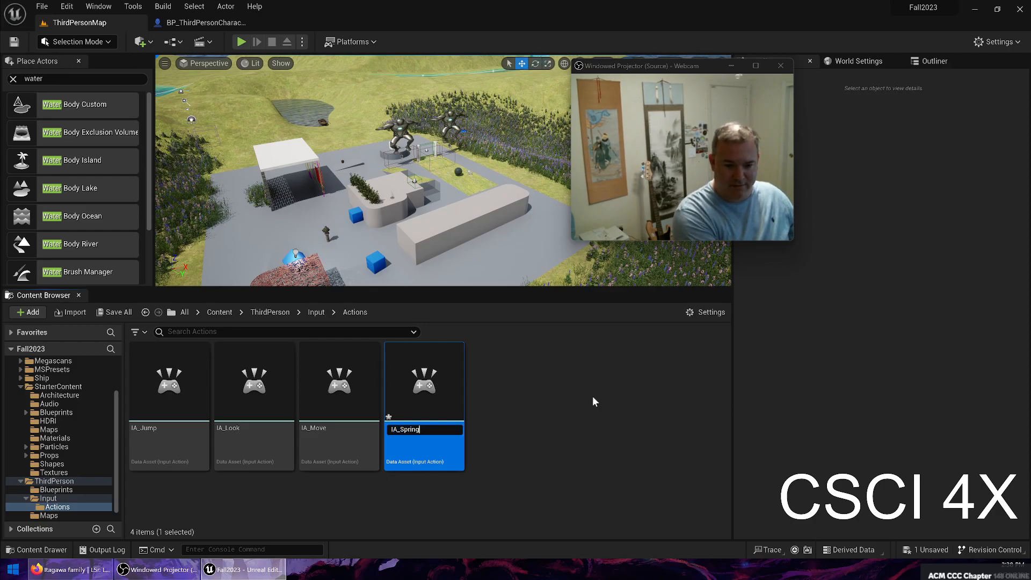
type("t")
key("Return")
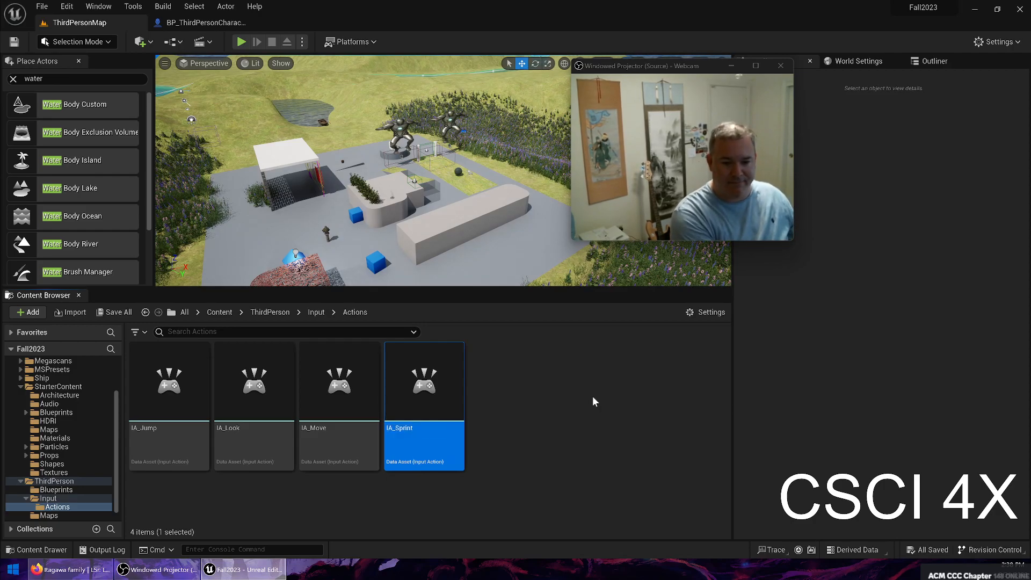
Step: Open IA_Sprint, enter the action description "Makes the user run fast" and set its value type to Digital (bool)
key("Return")
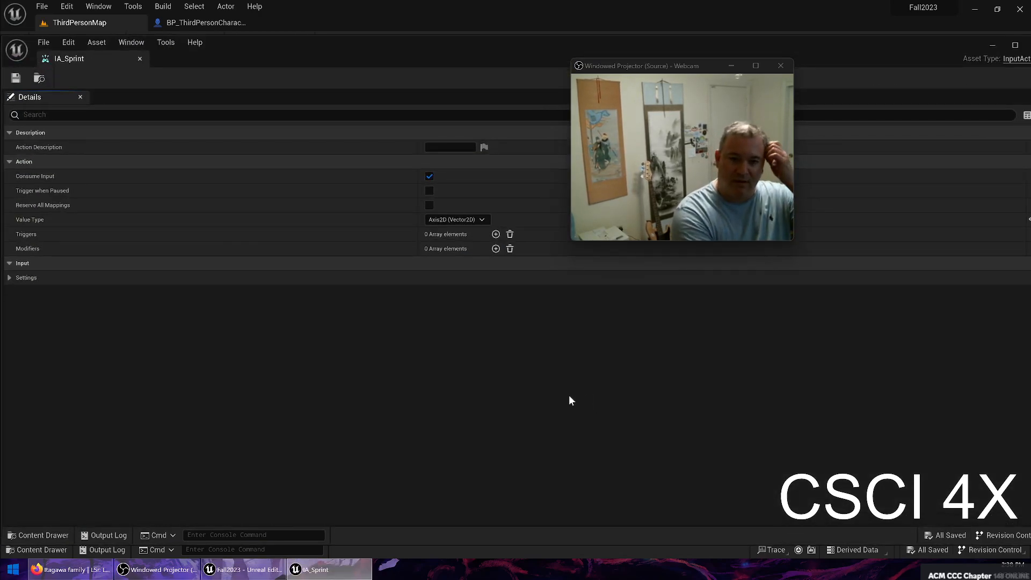
left_click(455, 149)
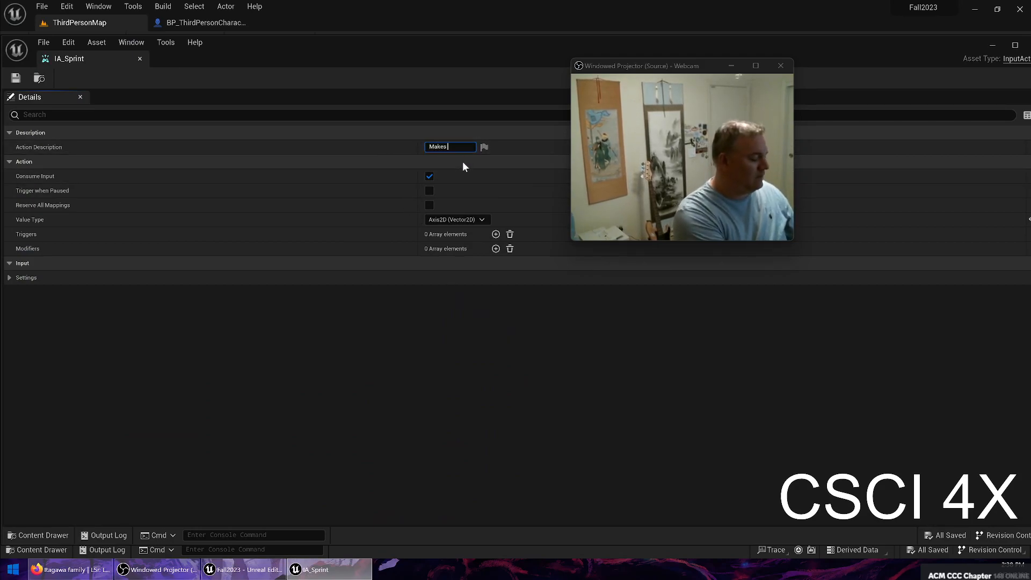
type("Makes the user run fast")
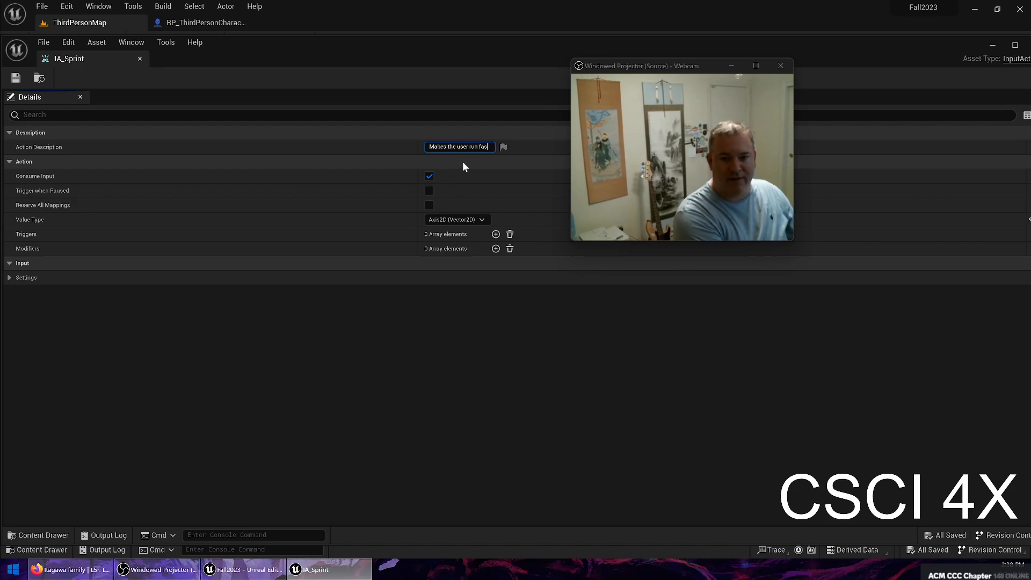
key("Return")
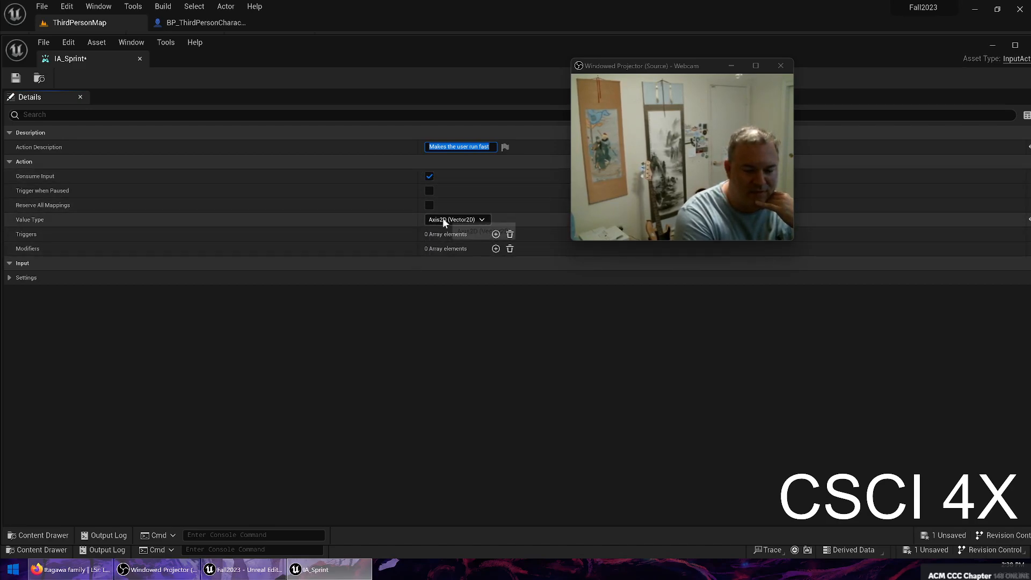
left_click(482, 220)
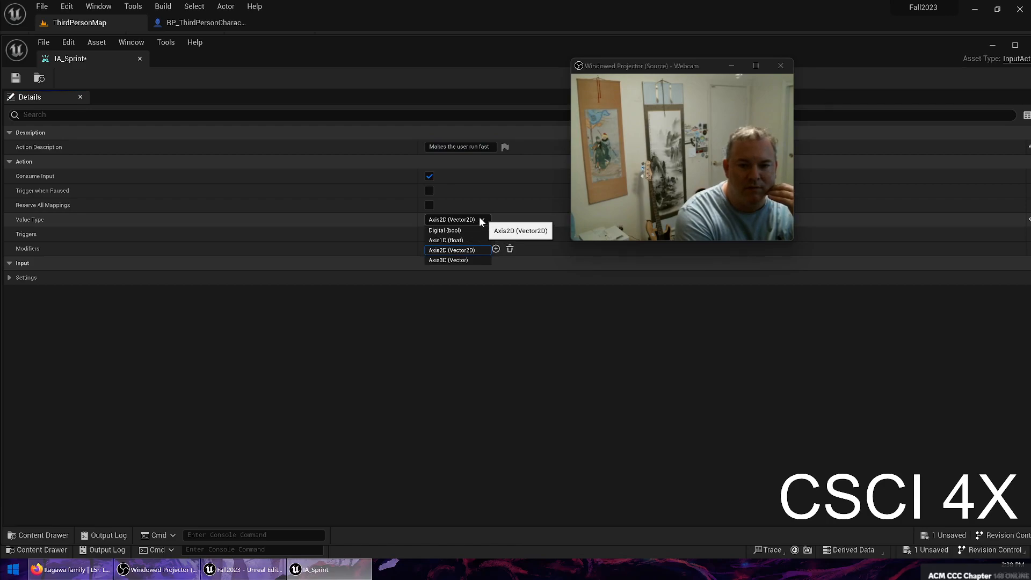
left_click(449, 230)
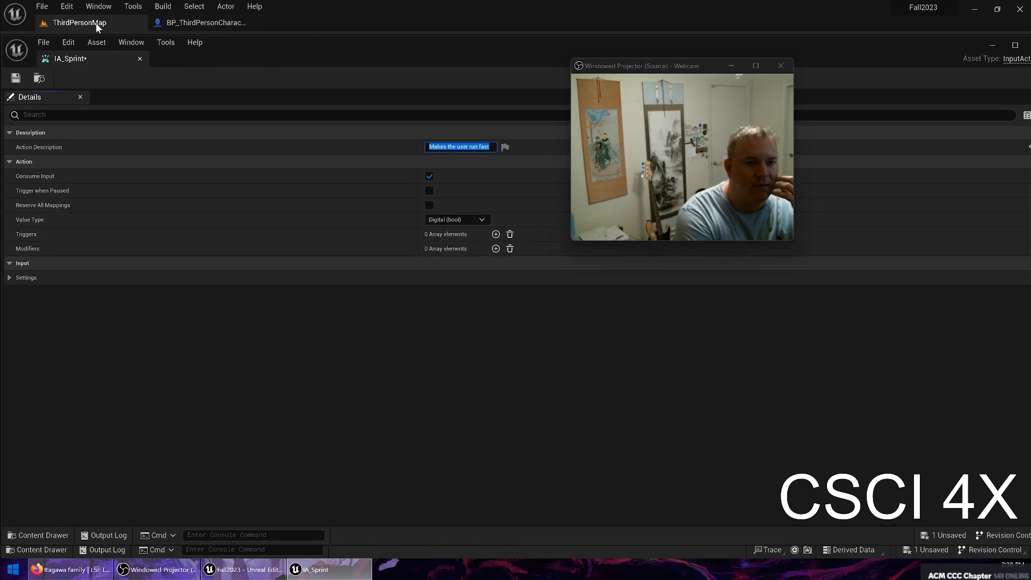
Step: Dock the IA_Sprint editor in the main window, and delete the IA_Sprint input action from the Actions folder
left_click_drag(102, 59, 284, 25)
left_click(121, 24)
left_click(336, 391)
left_click_drag(402, 391, 411, 391)
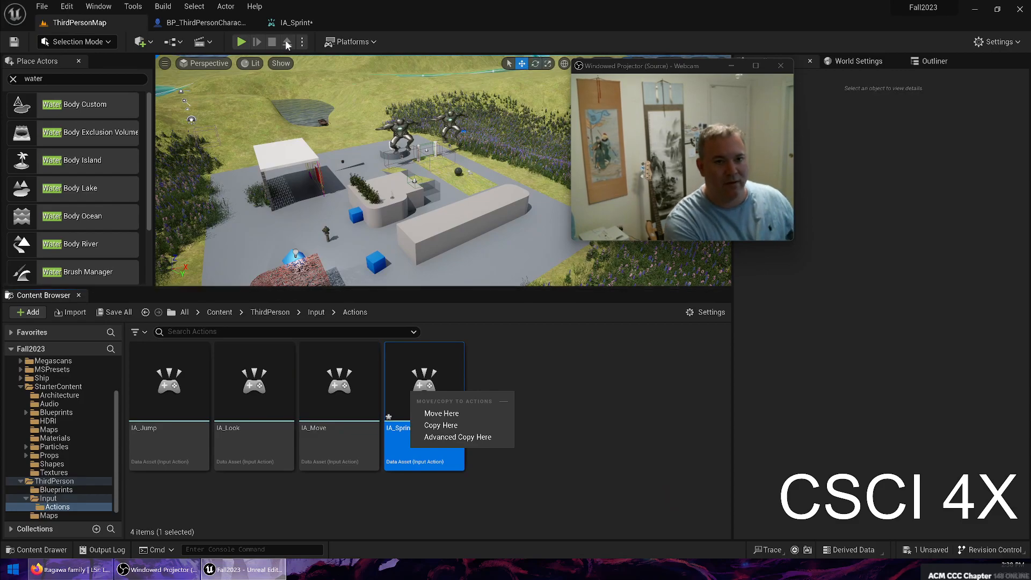
left_click(329, 23)
left_click_drag(441, 376, 446, 383)
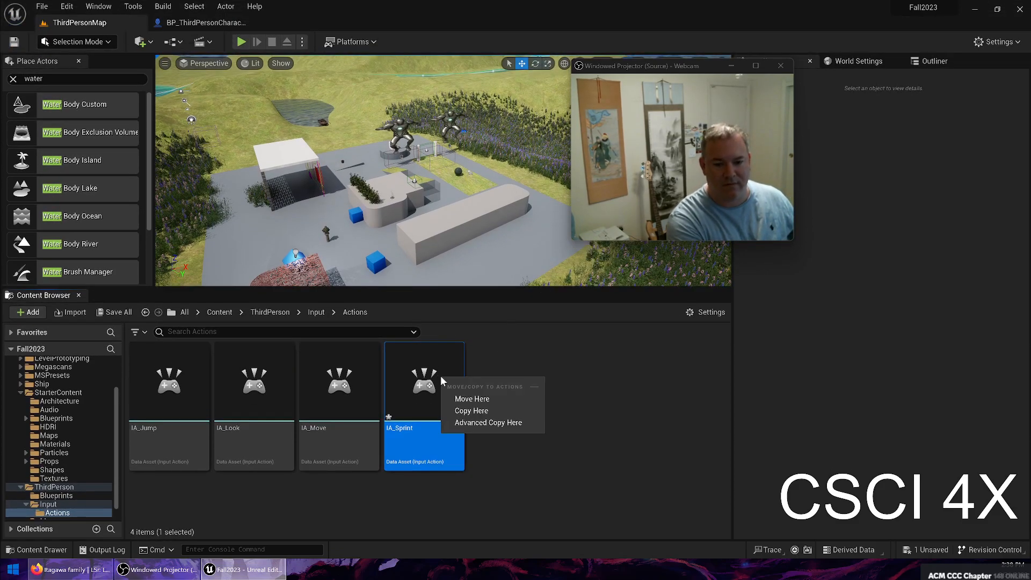
left_click(541, 473)
key("Delete")
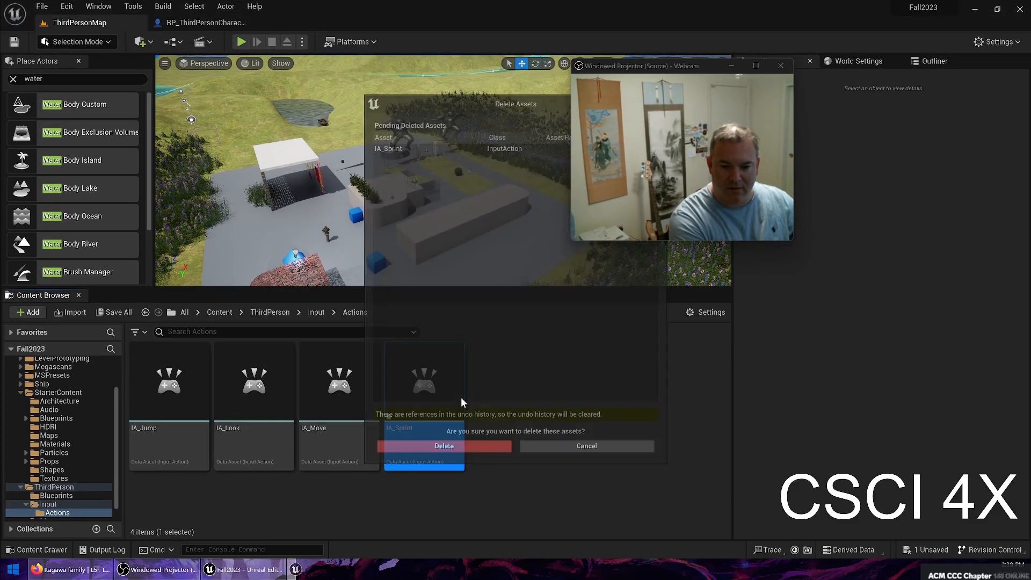
left_click(467, 454)
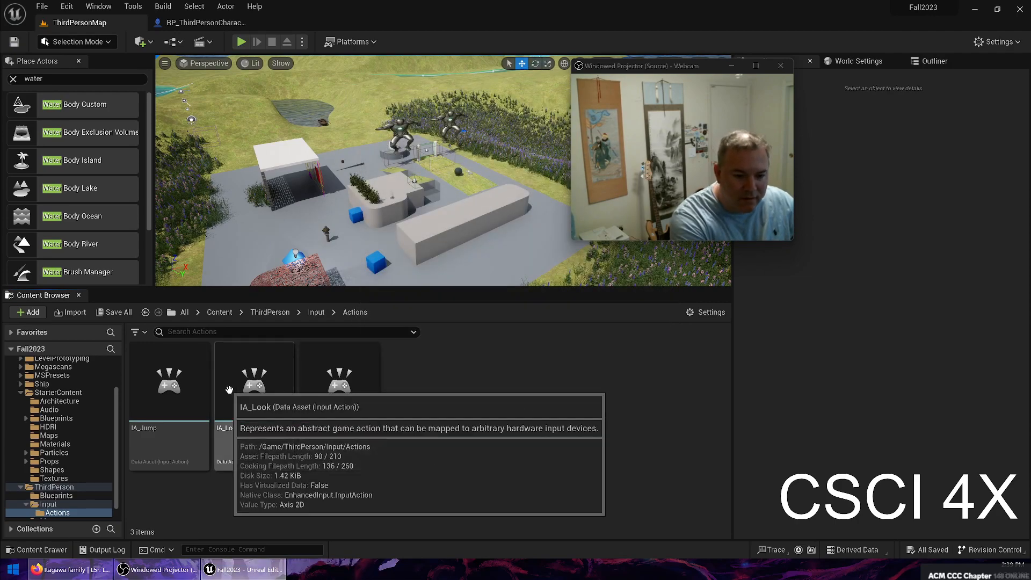
Step: Duplicate the IA_Jump input action and name the copy IA_Sprint
left_click(169, 387)
right_click(178, 384)
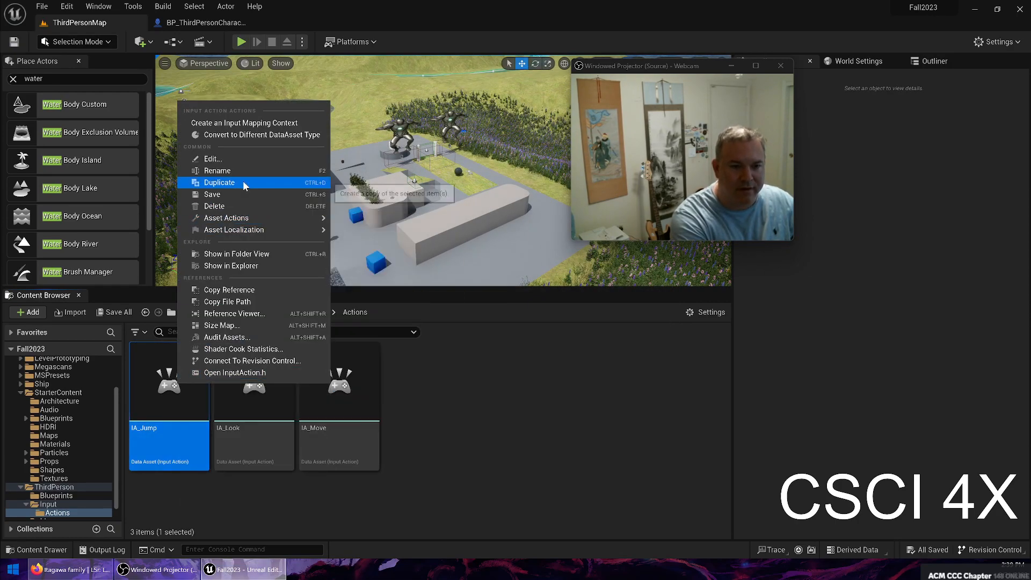
left_click(245, 183)
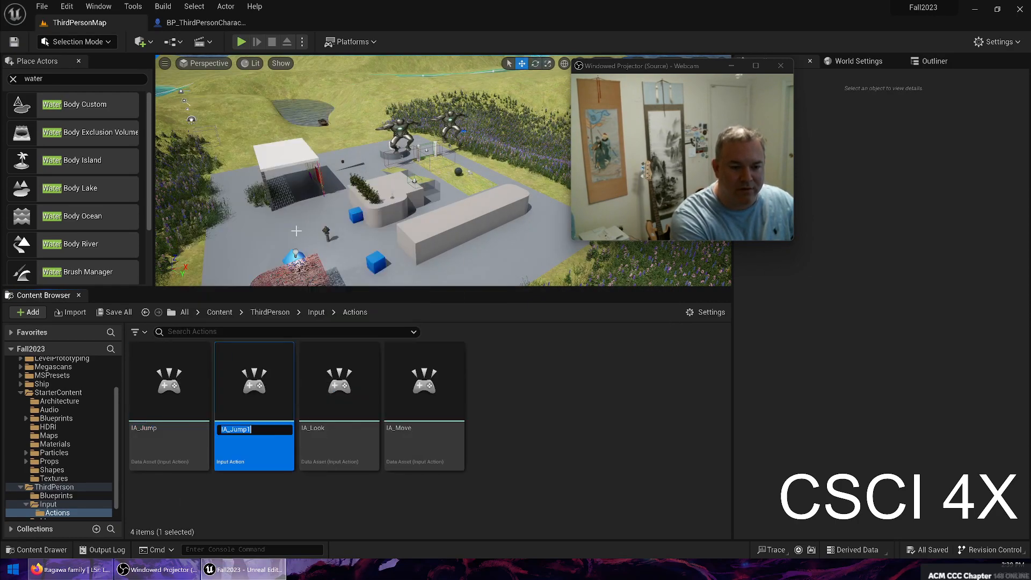
type("IA_Sprint")
key("Return")
Step: Give the new IA_Sprint action the description "Makes user run", save it and return to ThirdPersonMap
double_click(414, 414)
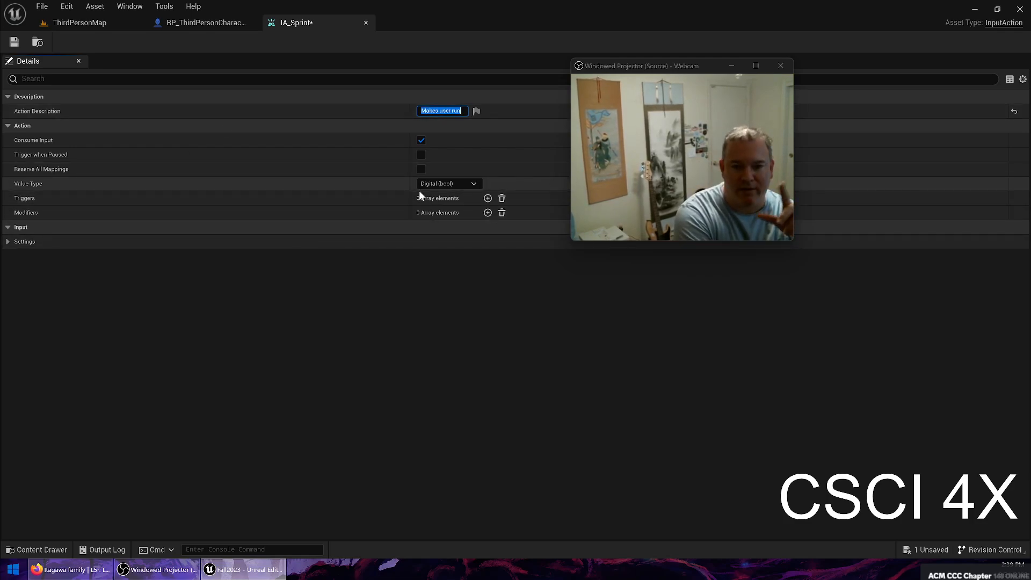
left_click(7, 241)
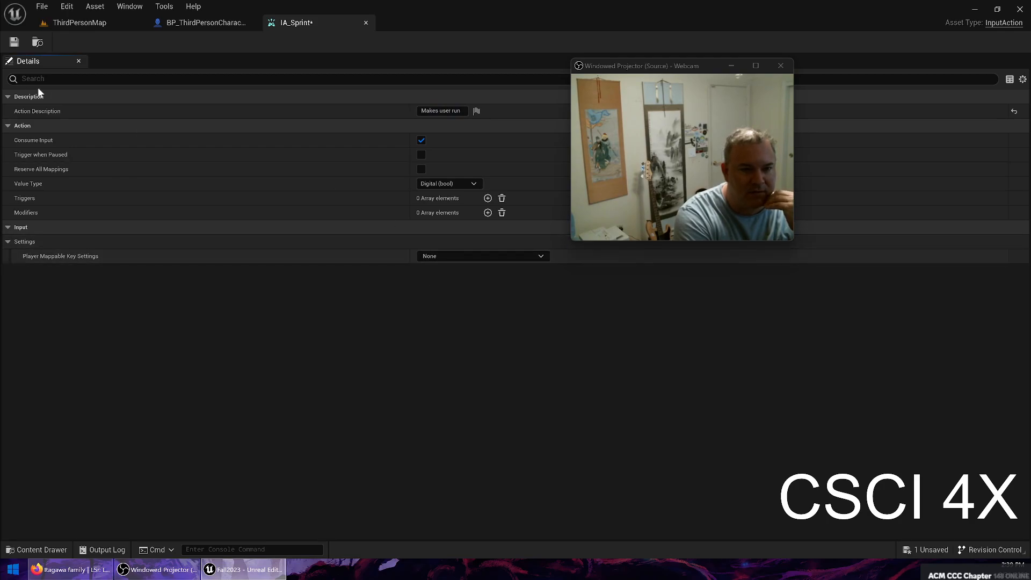
left_click(14, 42)
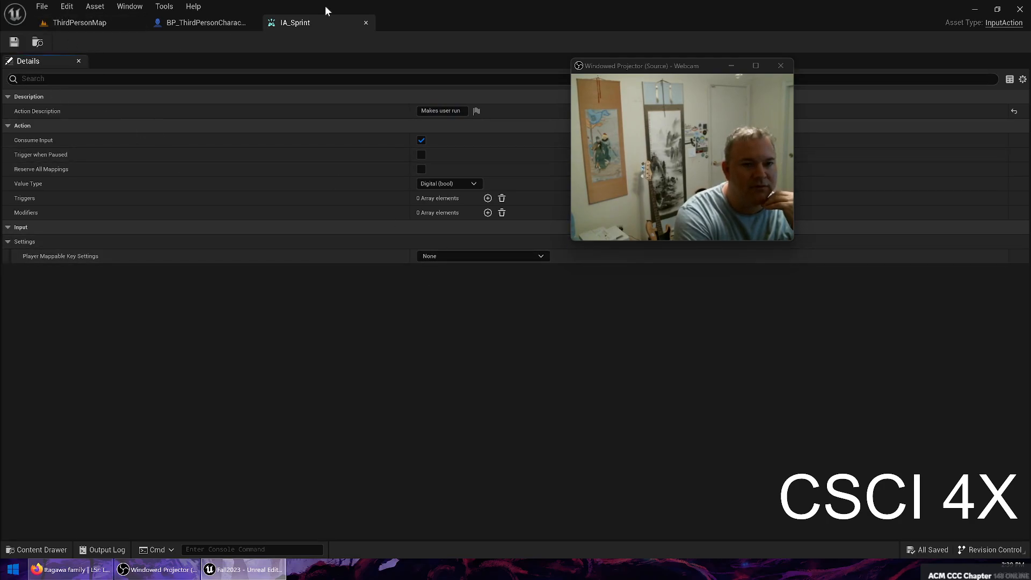
left_click(366, 23)
left_click(78, 22)
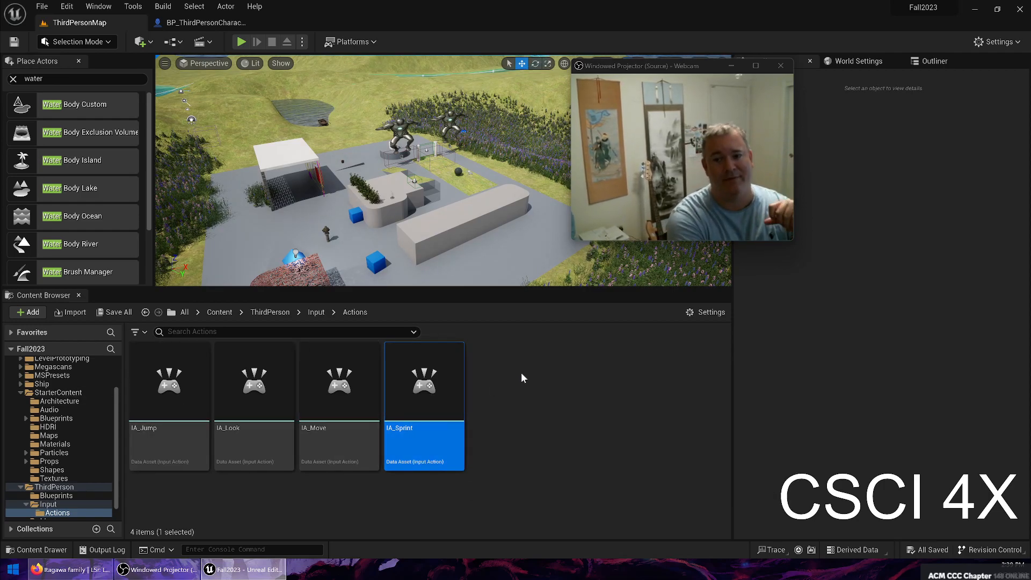
Step: Open the IMC_Default mapping context from the ThirdPerson/Input folder and expand its mappings
left_click(149, 396)
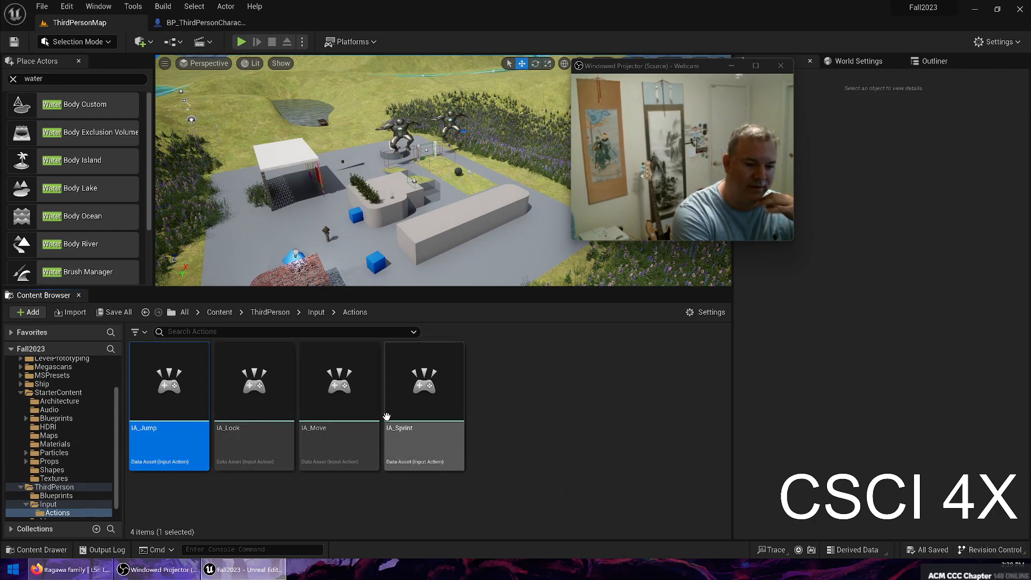
scroll(59, 483, "down", 1)
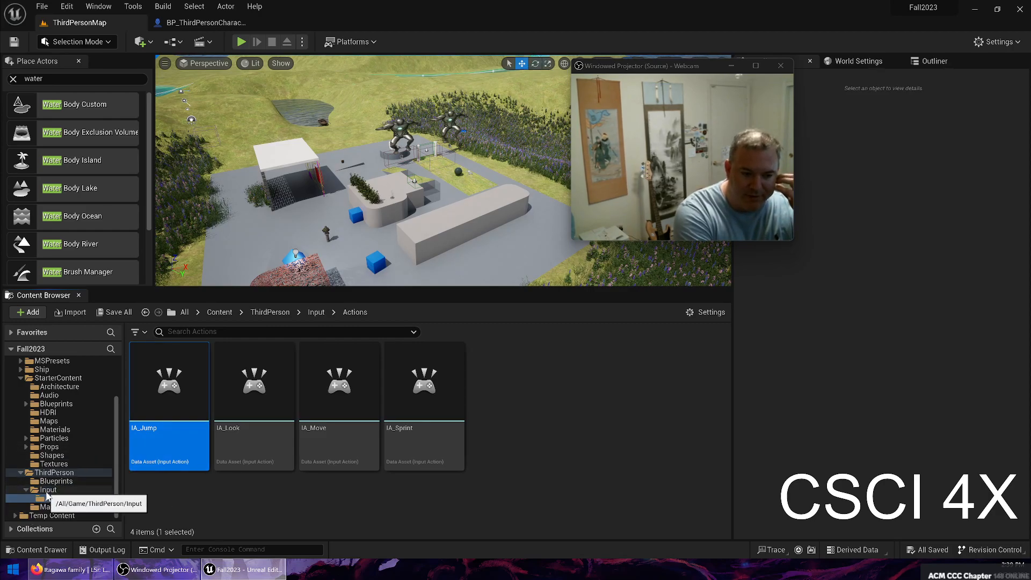
left_click(55, 490)
left_click(260, 381)
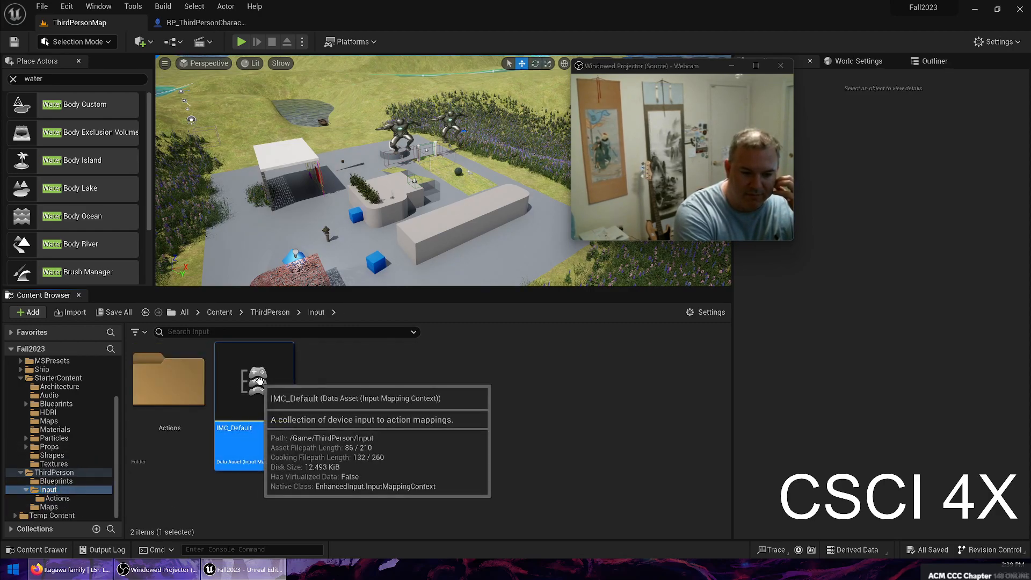
double_click(259, 381)
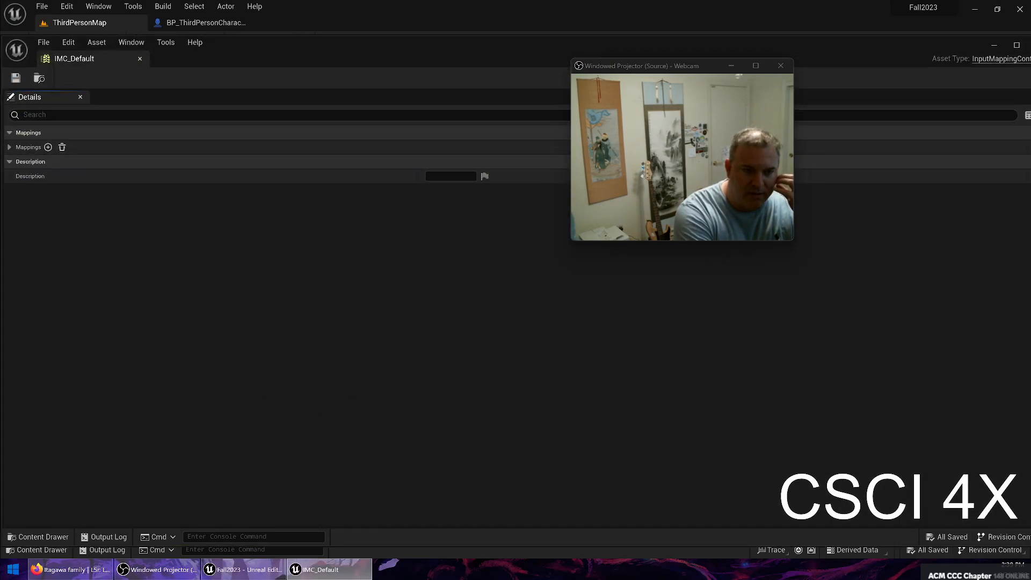
left_click(9, 148)
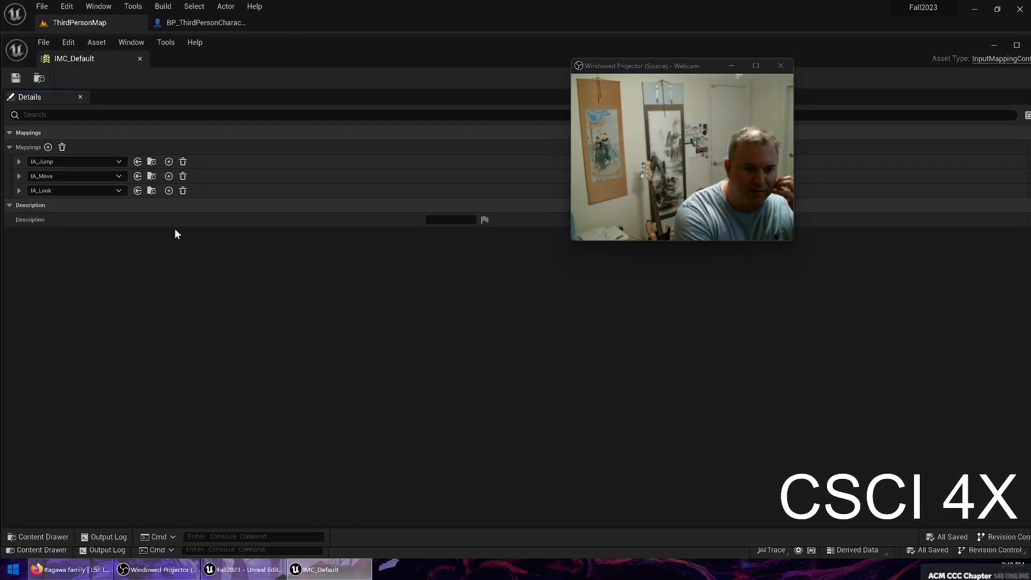
Step: Add a new mapping to IMC_Default and assign the IA_Sprint action to it
left_click(48, 147)
left_click(63, 203)
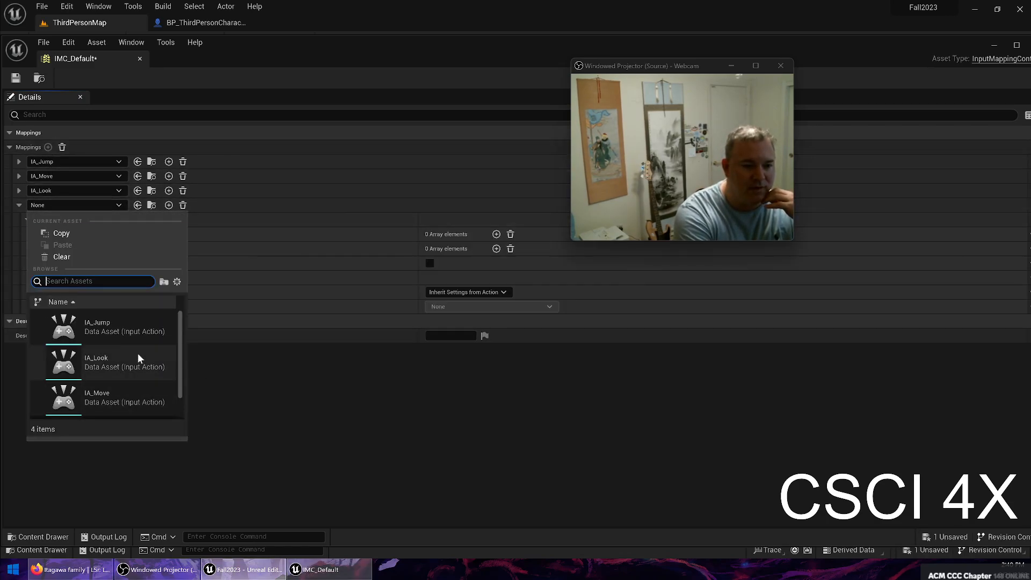
scroll(137, 353, "down", 1)
left_click(135, 395)
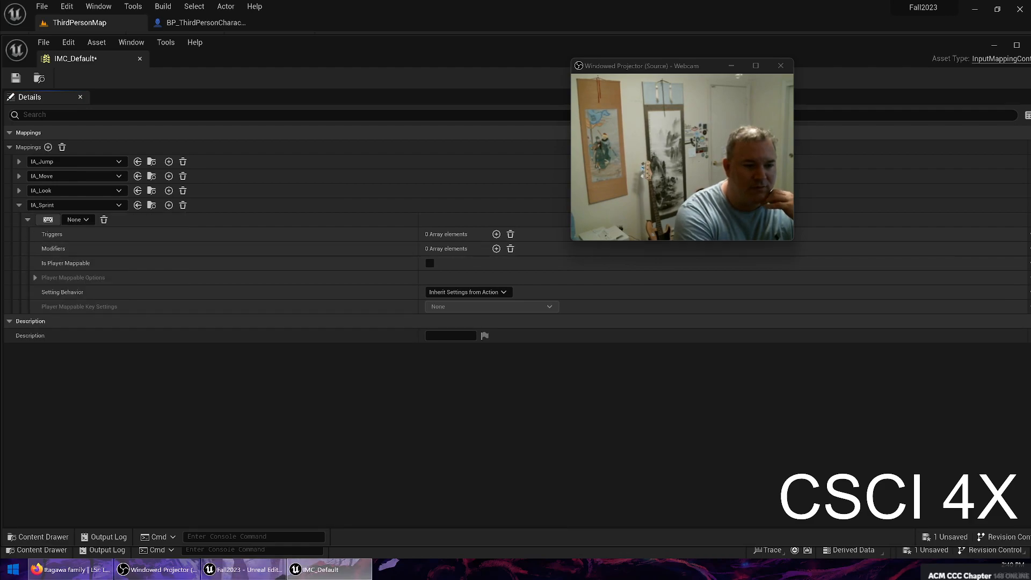
left_click(83, 205)
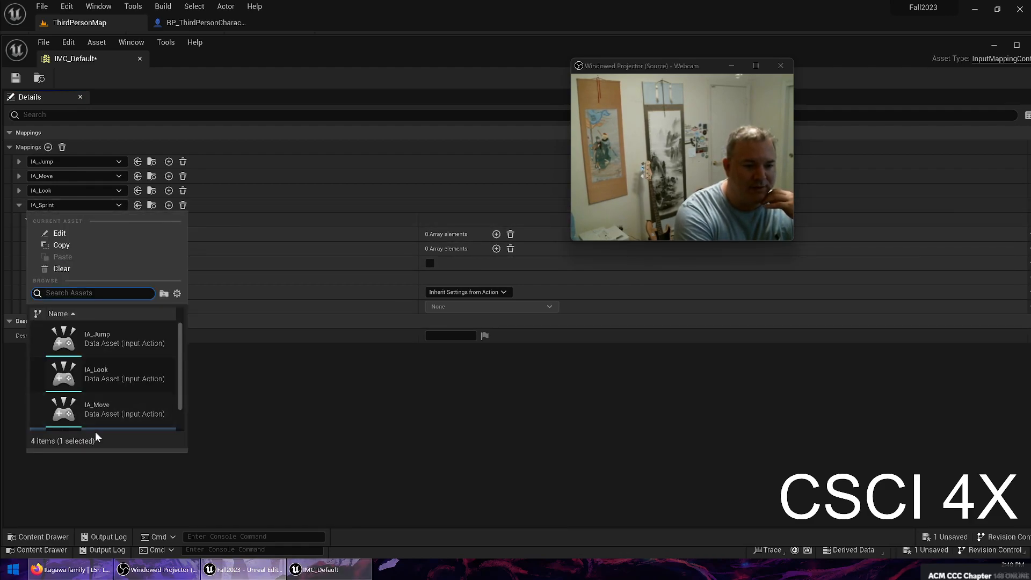
left_click(295, 422)
Step: Inspect the existing key bindings of the IA_Look and IA_Jump mappings
left_click(20, 190)
left_click(20, 191)
left_click(19, 162)
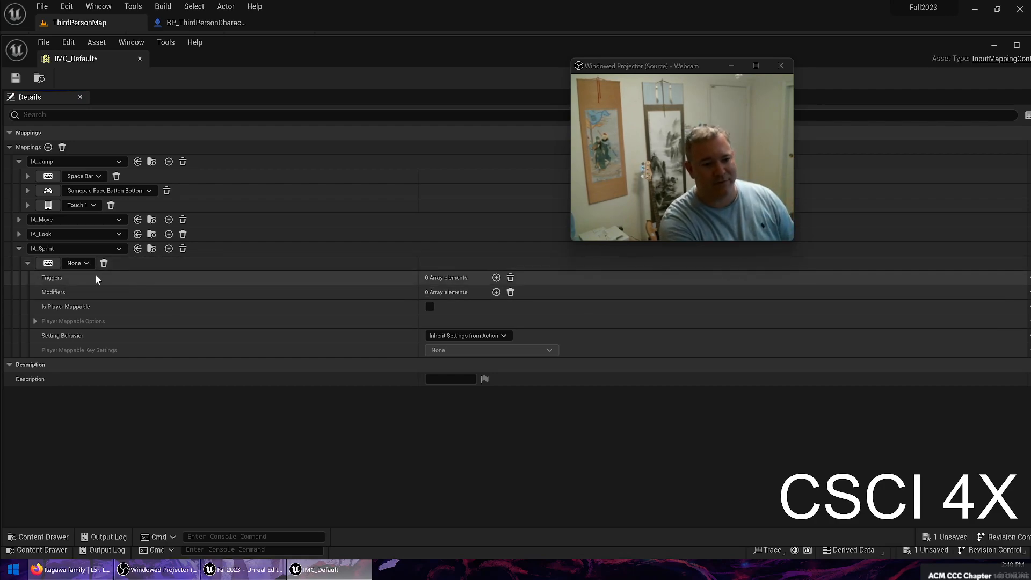
left_click(85, 263)
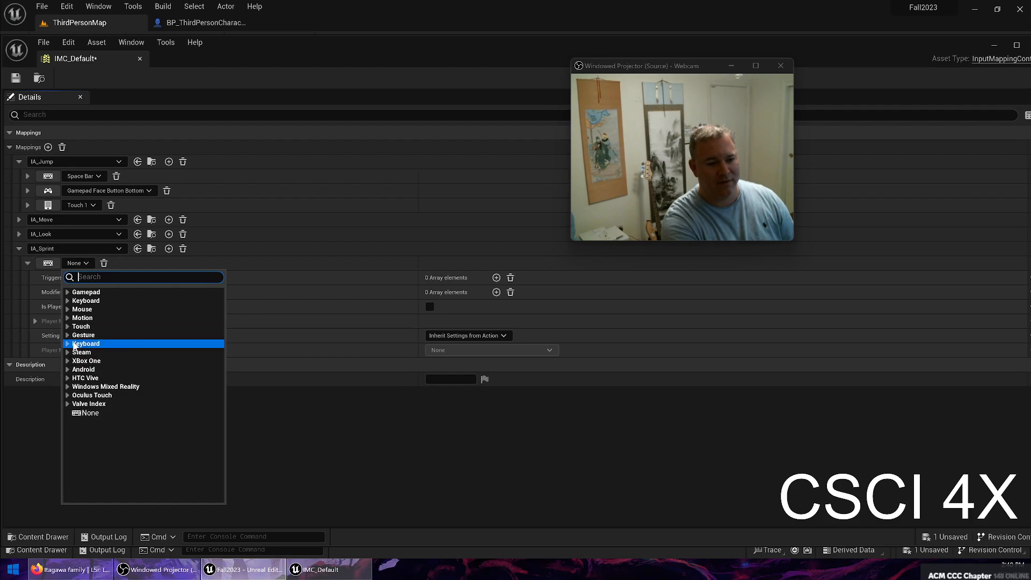
left_click(82, 318)
left_click(86, 300)
left_click(81, 292)
scroll(145, 419, "down", 5)
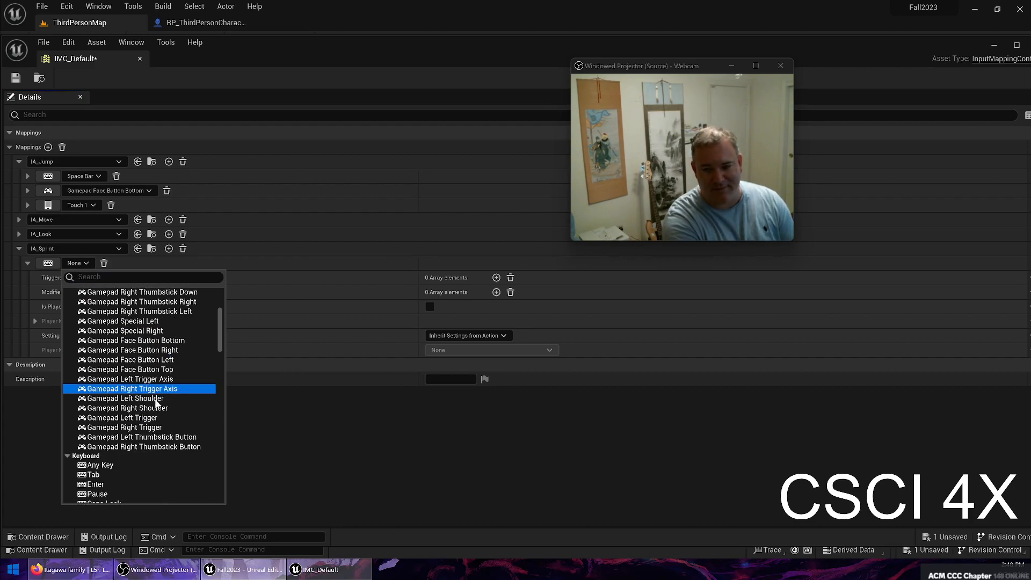
scroll(161, 473, "down", 3)
left_click(322, 478)
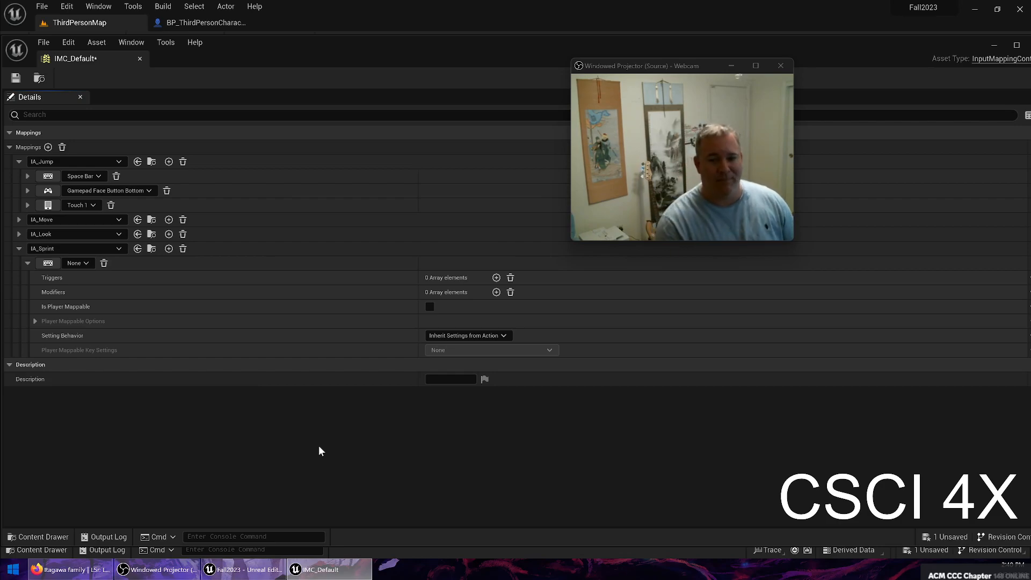
Step: Bind the IA_Sprint mapping to the keyboard's Left Shift, then delete that binding and undo the deletion
left_click(79, 263)
type("shift")
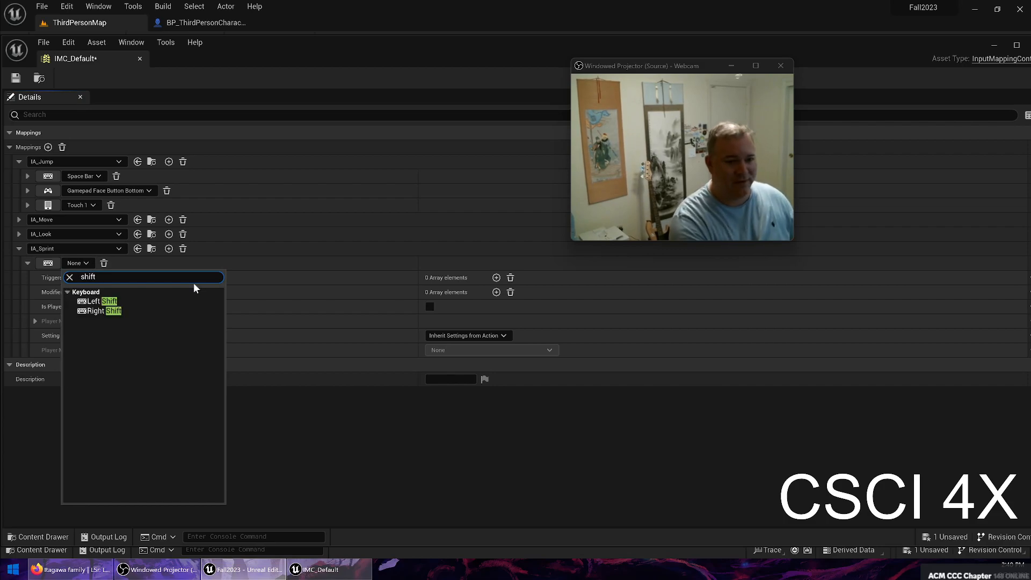
left_click(98, 303)
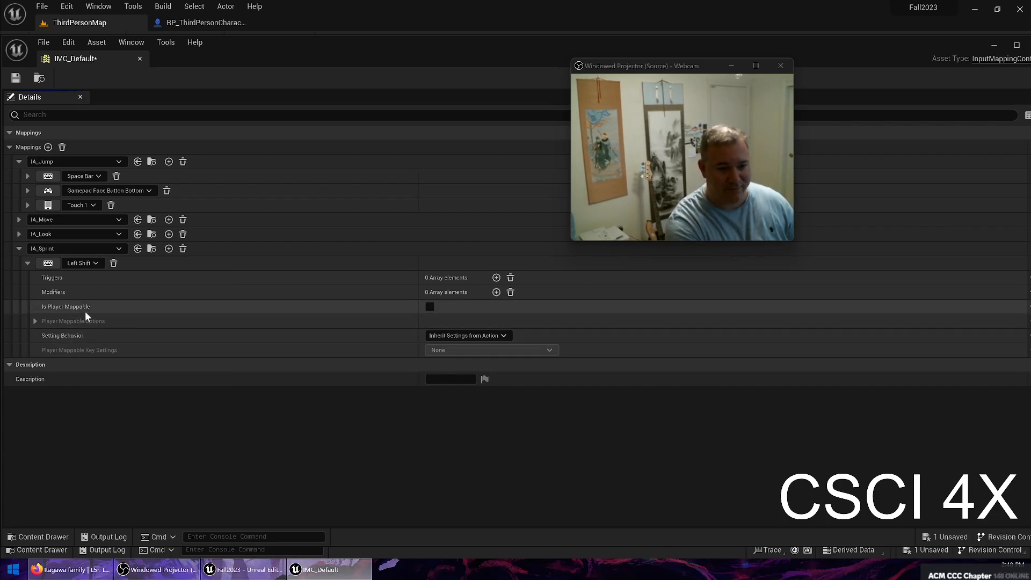
left_click(113, 263)
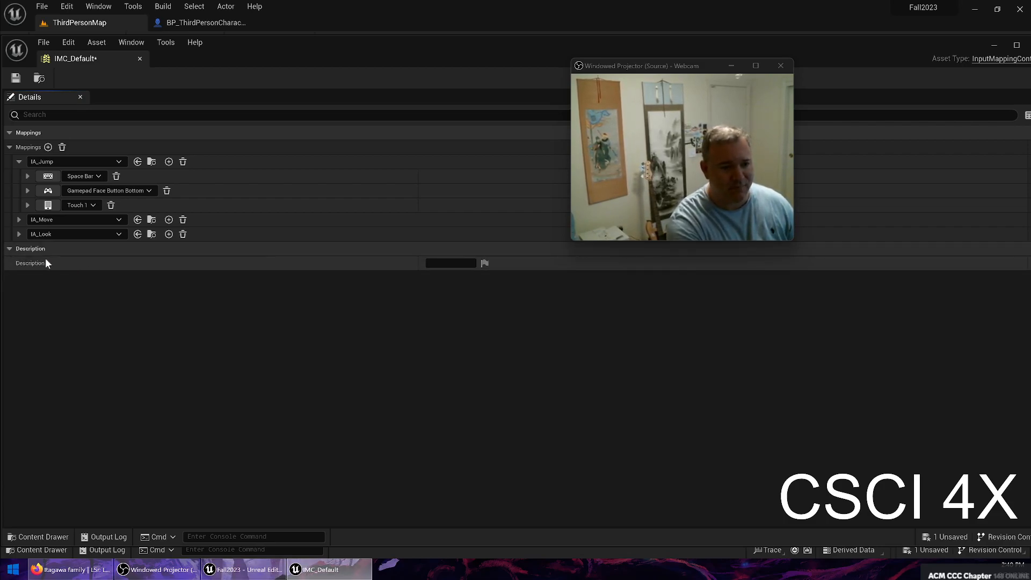
key("ctrl+z")
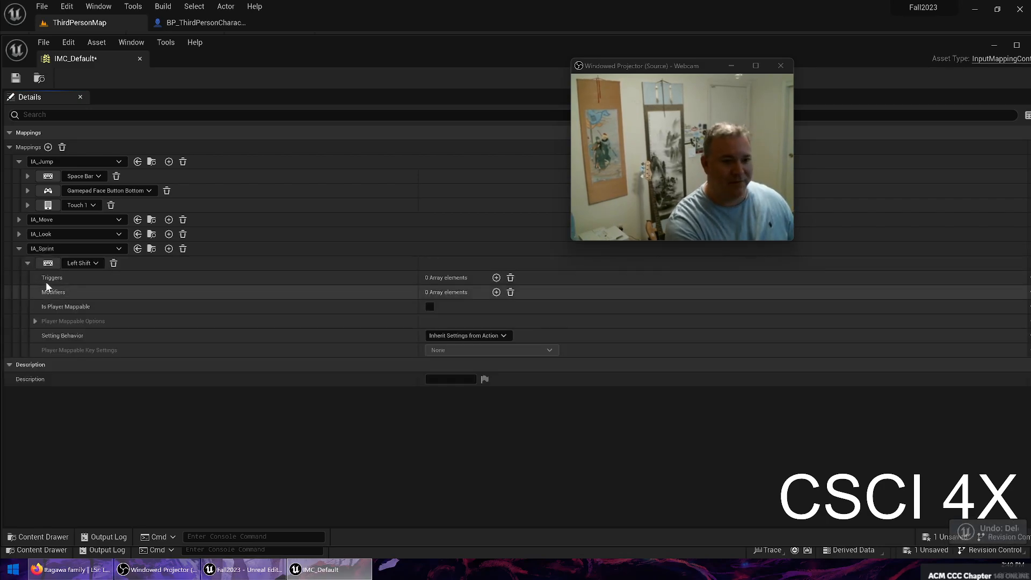
type("e")
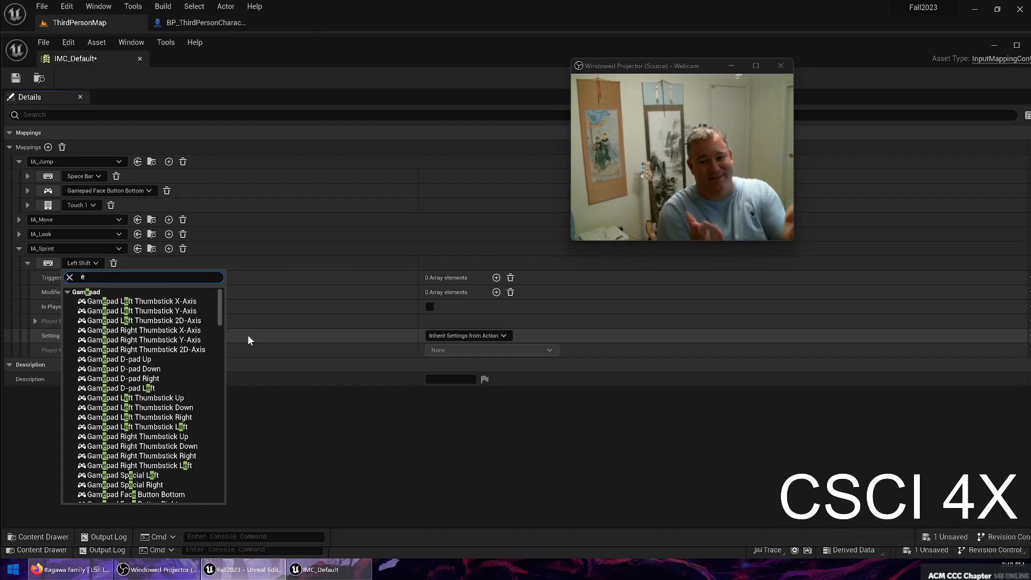
scroll(162, 349, "down", 8)
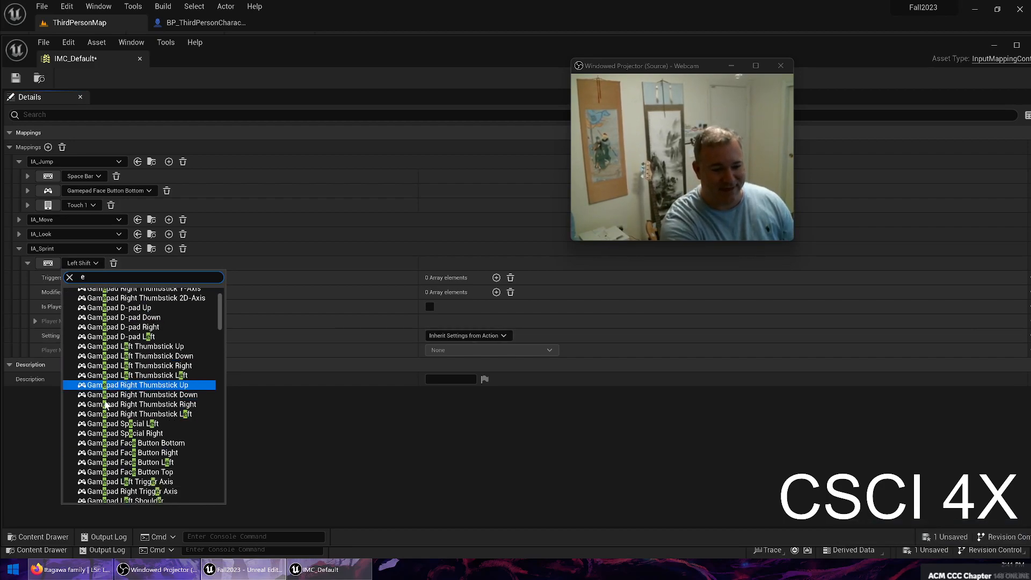
scroll(143, 366, "down", 3)
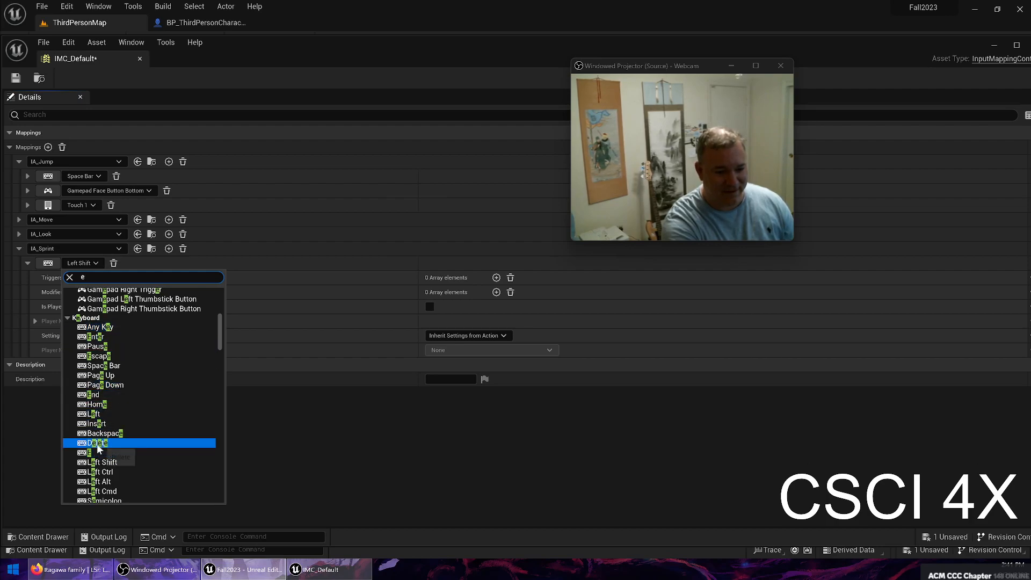
left_click(353, 434)
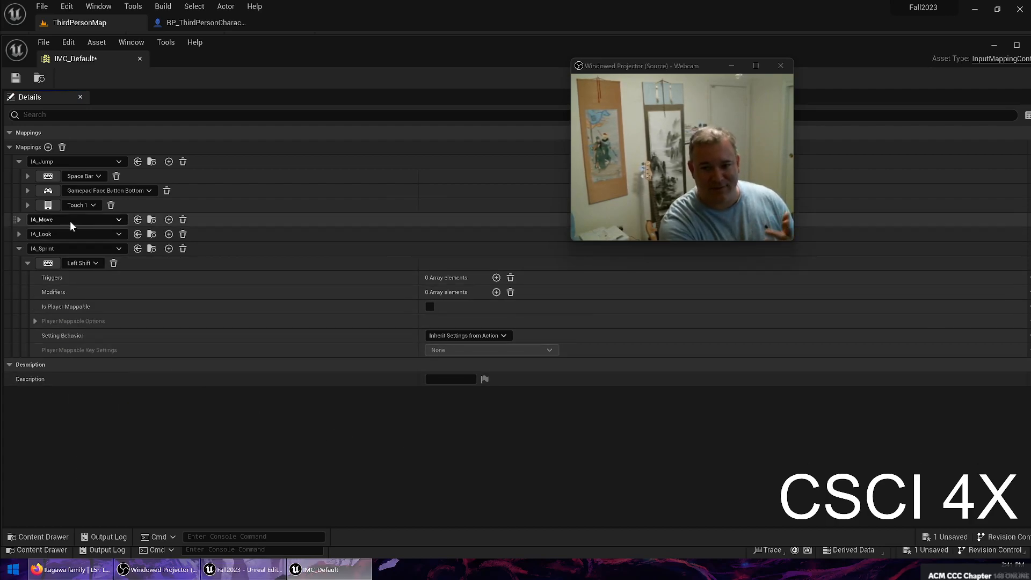
Step: Rebind the IA_Sprint mapping to the E key by key capture, and rebind it to Left Shift the same way
left_click(47, 264)
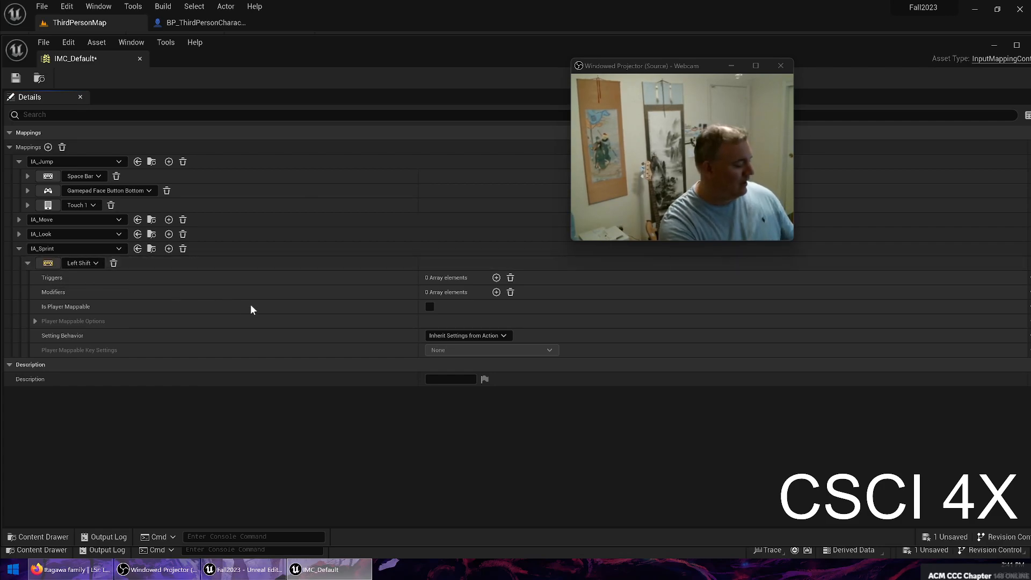
key("e")
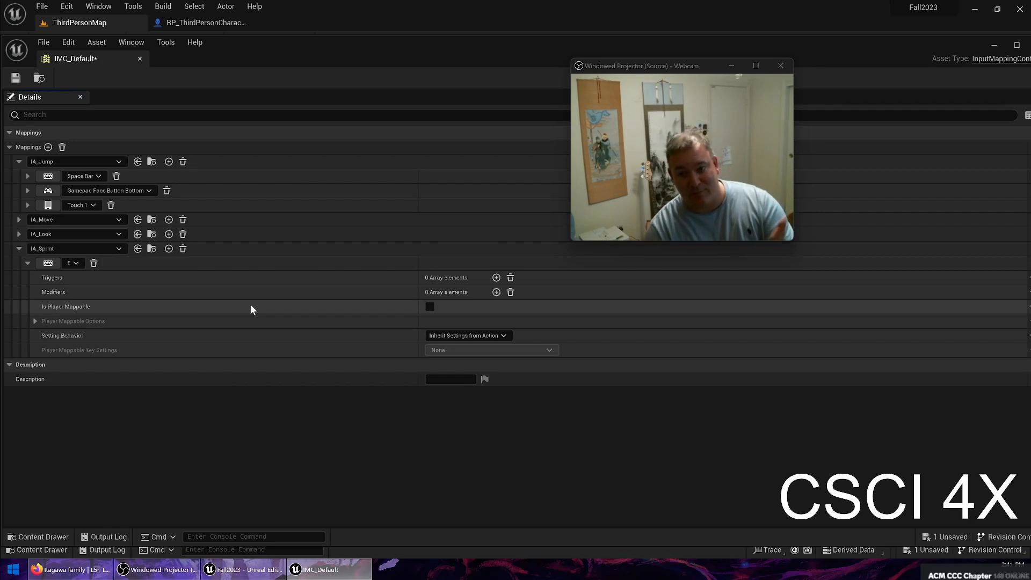
left_click(47, 264)
key("shift")
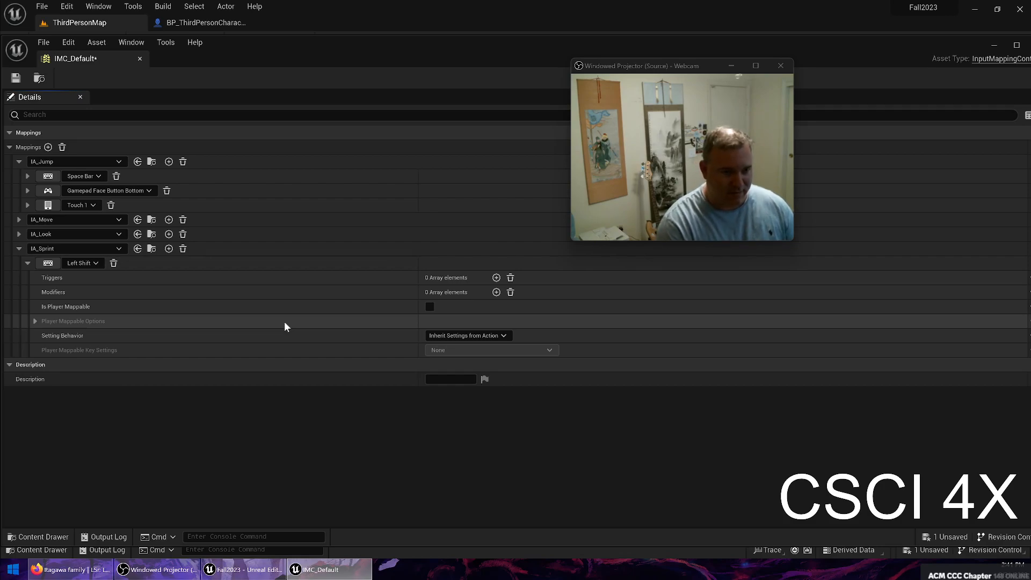
Step: Collapse the IA_Sprint and IA_Jump mappings, save IMC_Default and close its editor
left_click(19, 249)
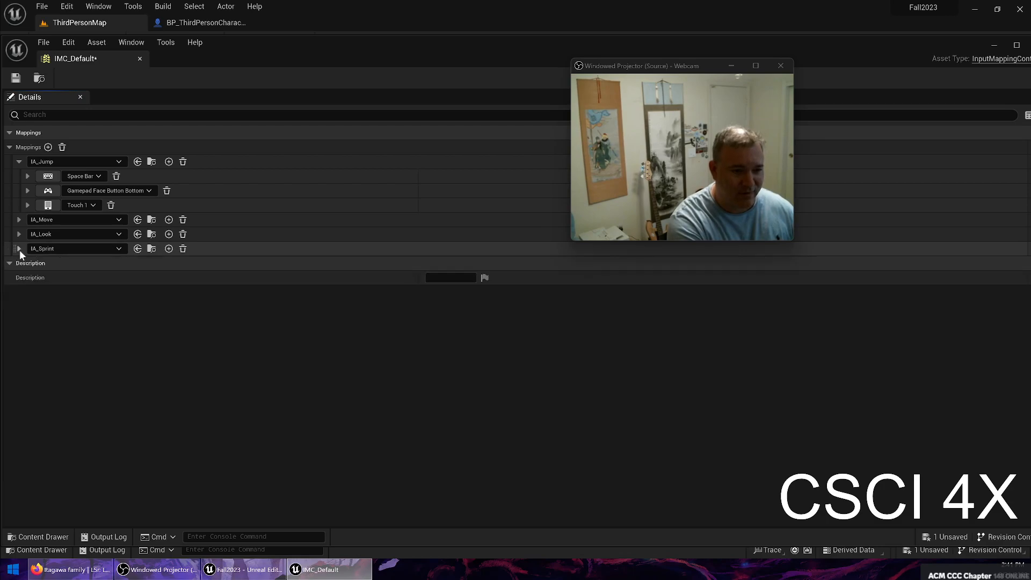
left_click(20, 161)
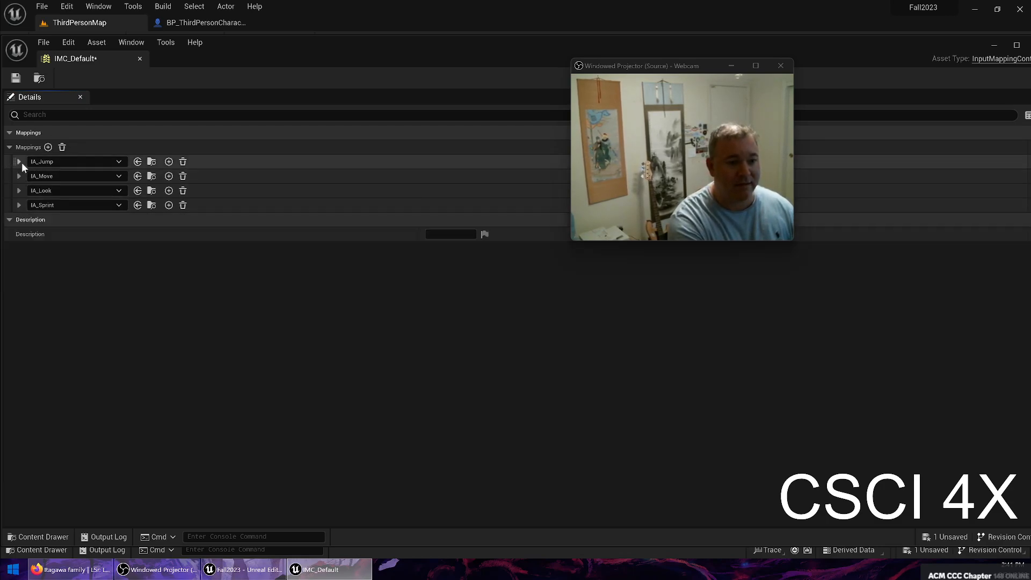
left_click(22, 76)
left_click(140, 59)
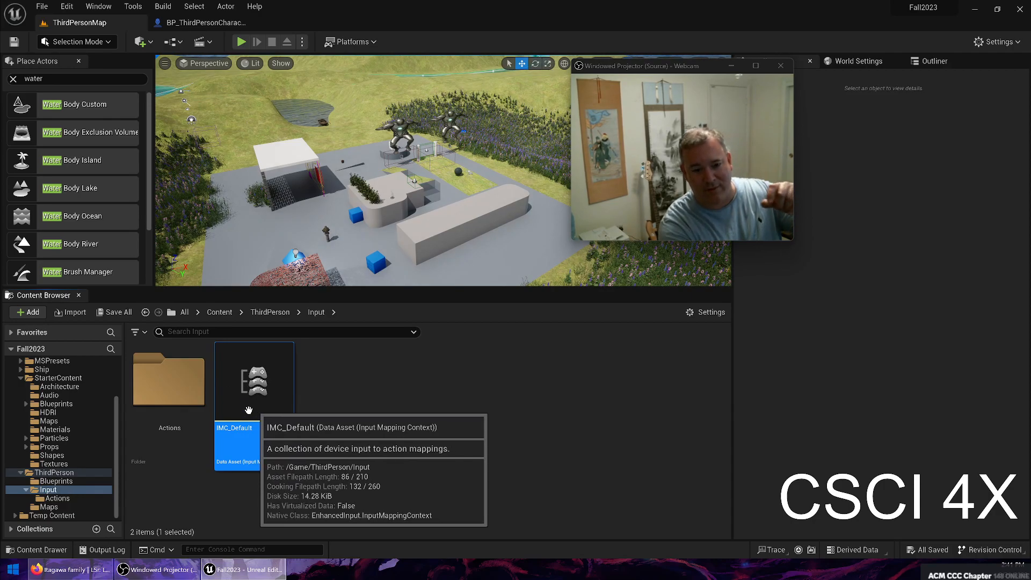
Step: Check the ThirdPerson Actions and Blueprints folders and switch to the event graph of BP_ThirdPersonCharacter
left_click(181, 398)
double_click(181, 398)
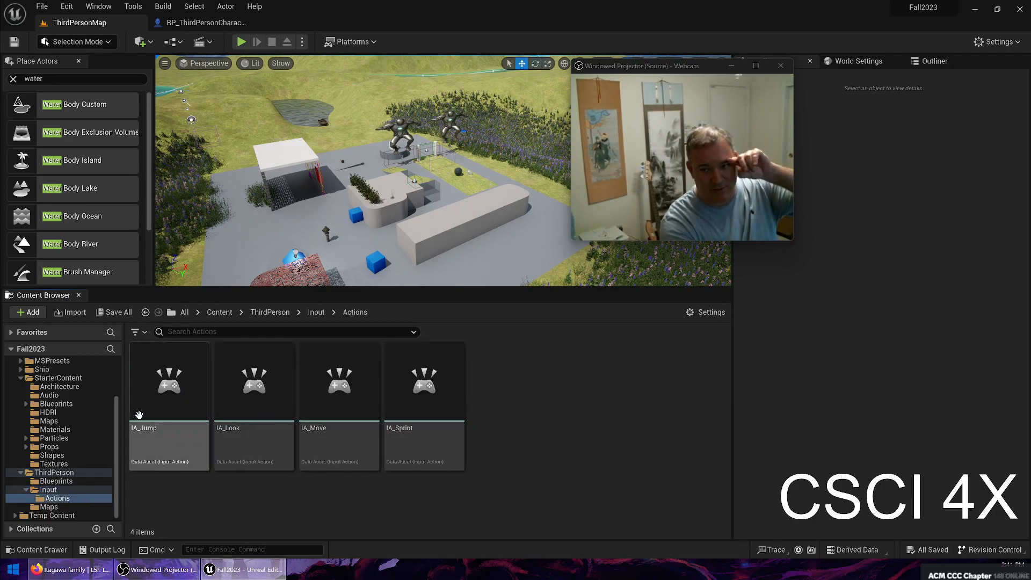
left_click(56, 481)
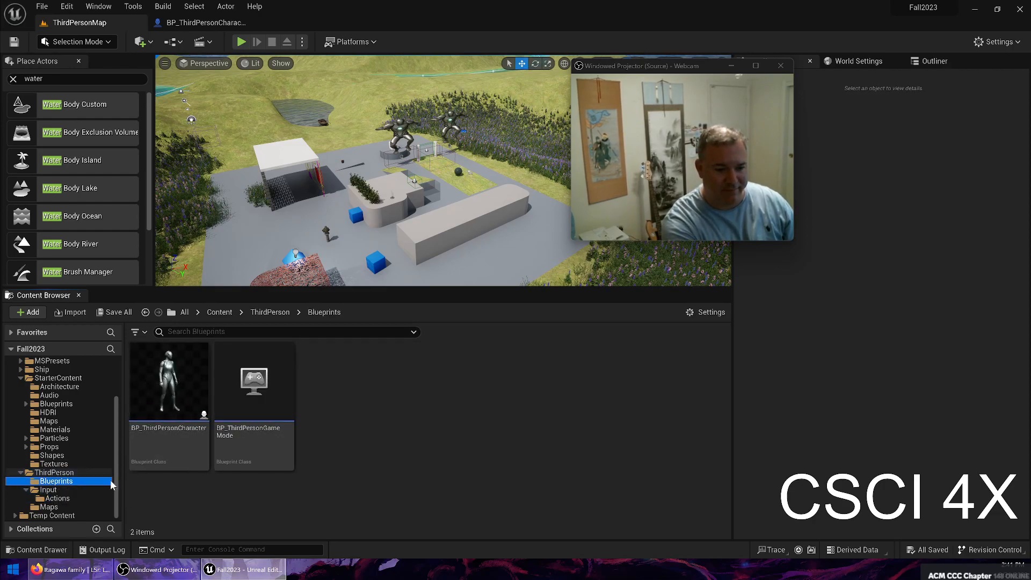
left_click(204, 23)
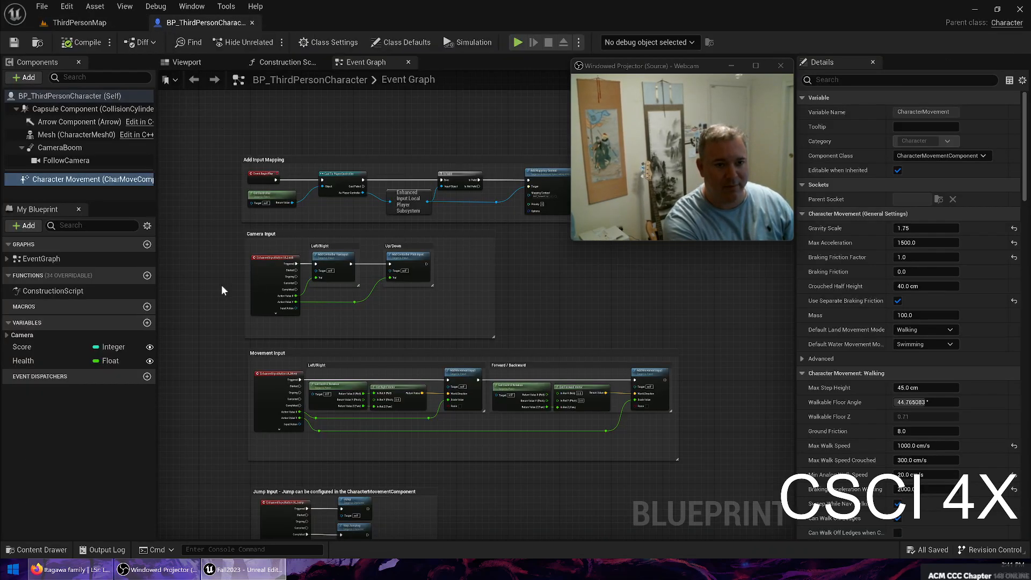
Step: Examine the IA_Look, IA_Move and IA_Jump input event nodes and their execution outputs in the event graph
scroll(268, 293, "up", 4)
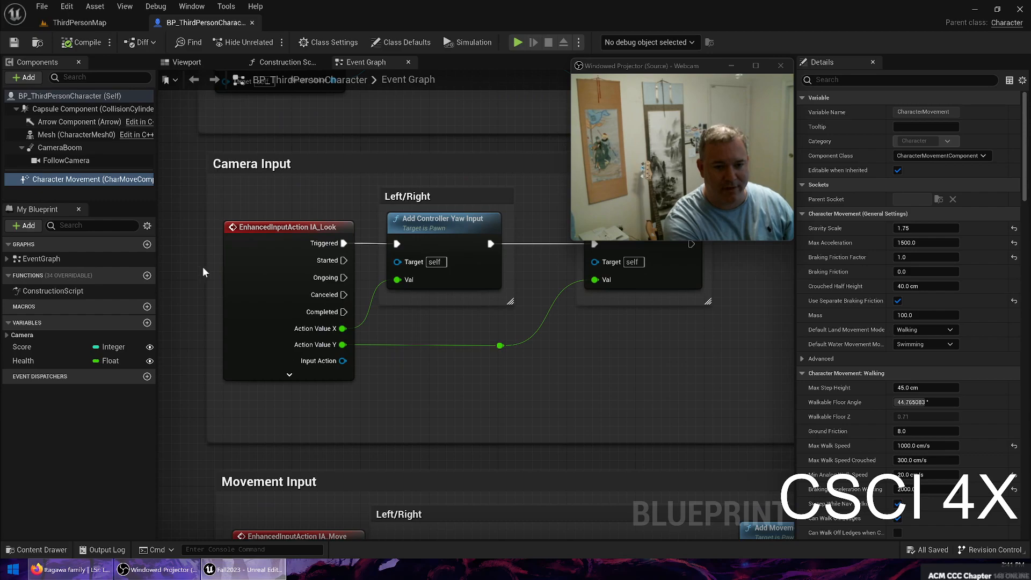
right_click_drag(210, 228, 166, 422)
right_click_drag(220, 334, 295, 73)
right_click_drag(367, 440, 385, 306)
right_click_drag(323, 432, 333, 194)
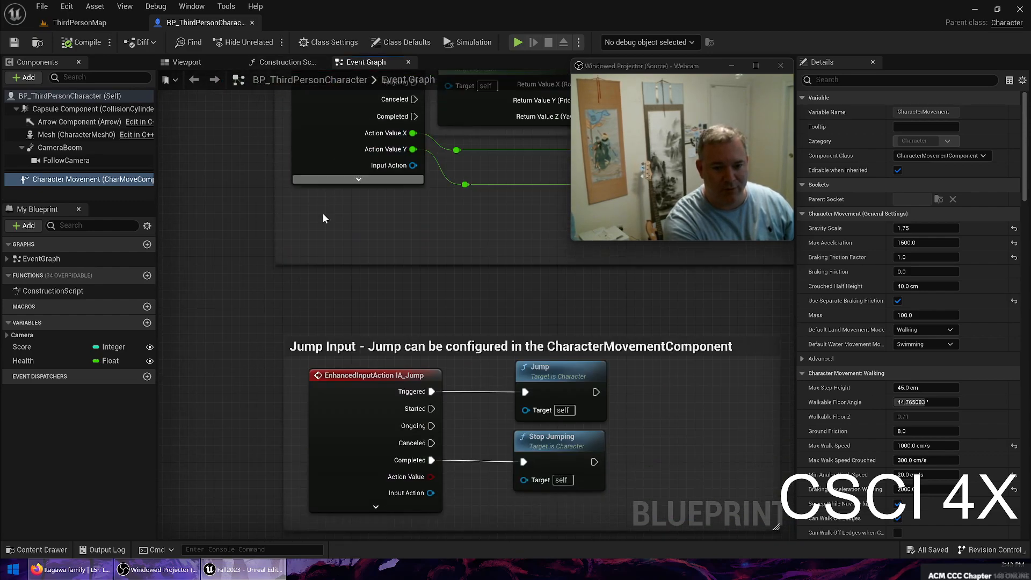
right_click_drag(350, 413, 301, 306)
right_click_drag(394, 448, 345, 362)
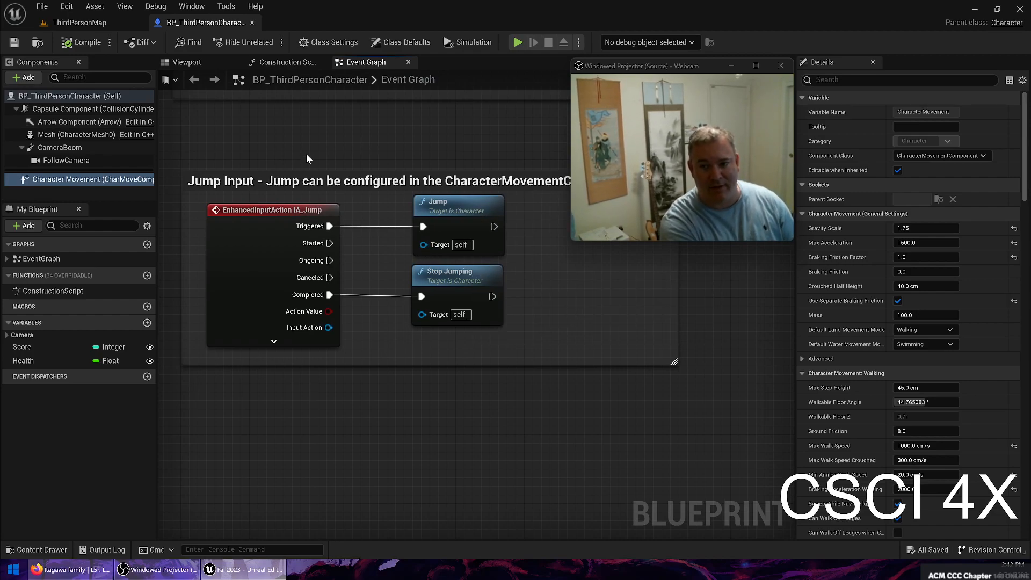
right_click_drag(314, 143, 356, 495)
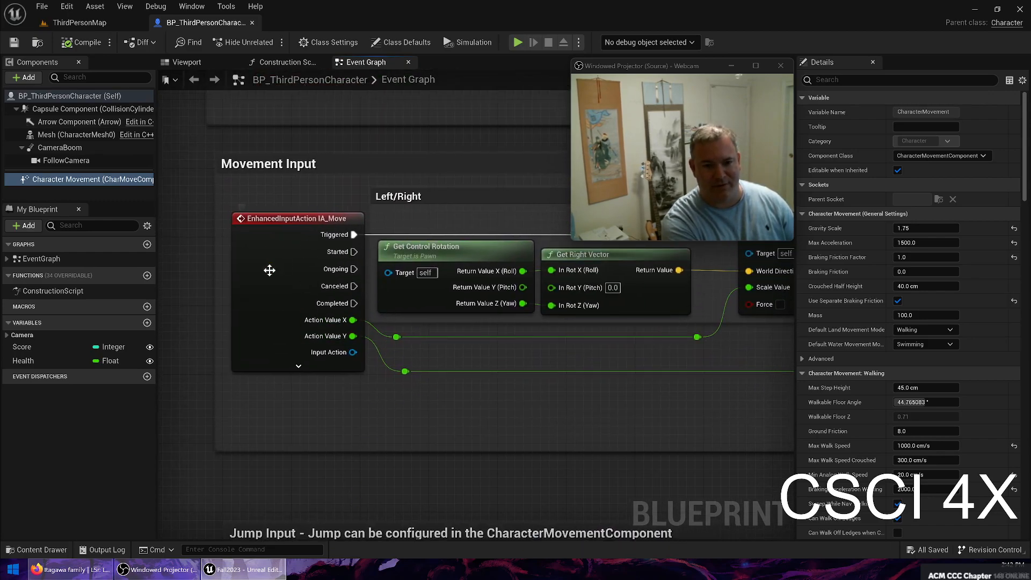
mouse_move(346, 253)
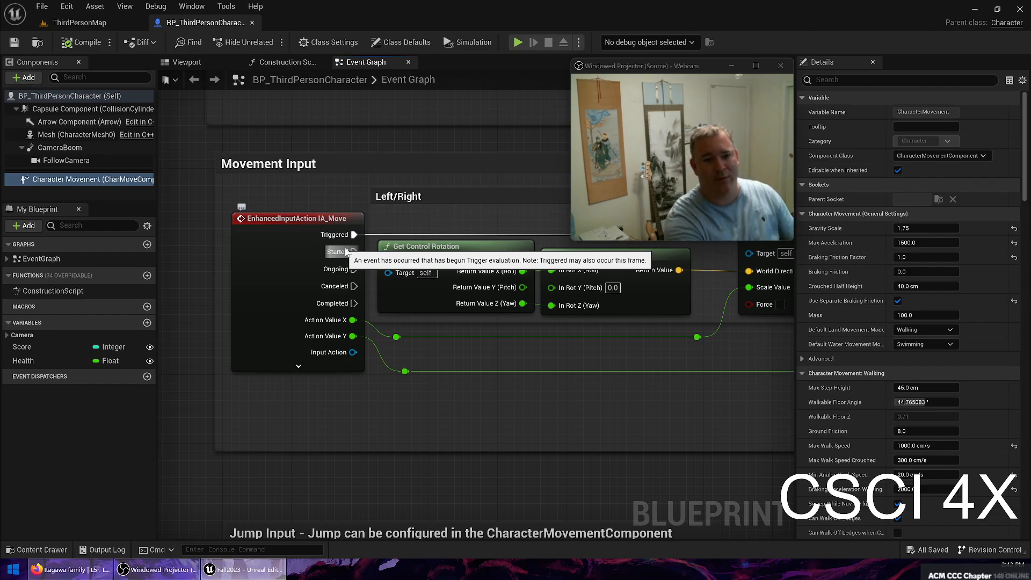
right_click_drag(385, 113, 341, 392)
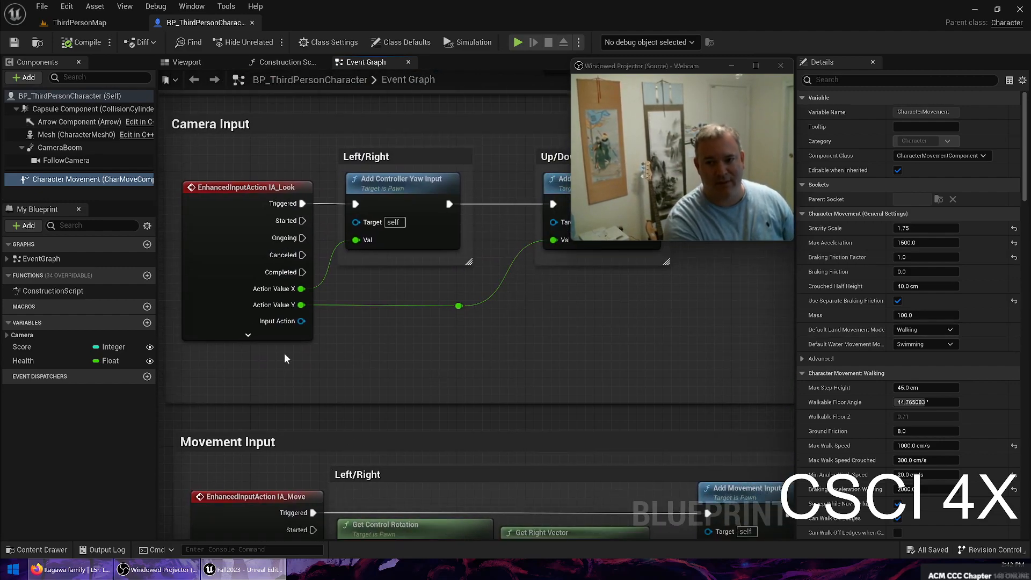
scroll(415, 340, "down", 5)
scroll(521, 289, "up", 3)
scroll(521, 289, "down", 5)
scroll(507, 334, "up", 4)
Step: Duplicate the Jump Input comment group with its three nodes and place the copy directly below the original
right_click_drag(416, 466, 400, 127)
scroll(395, 349, "up", 2)
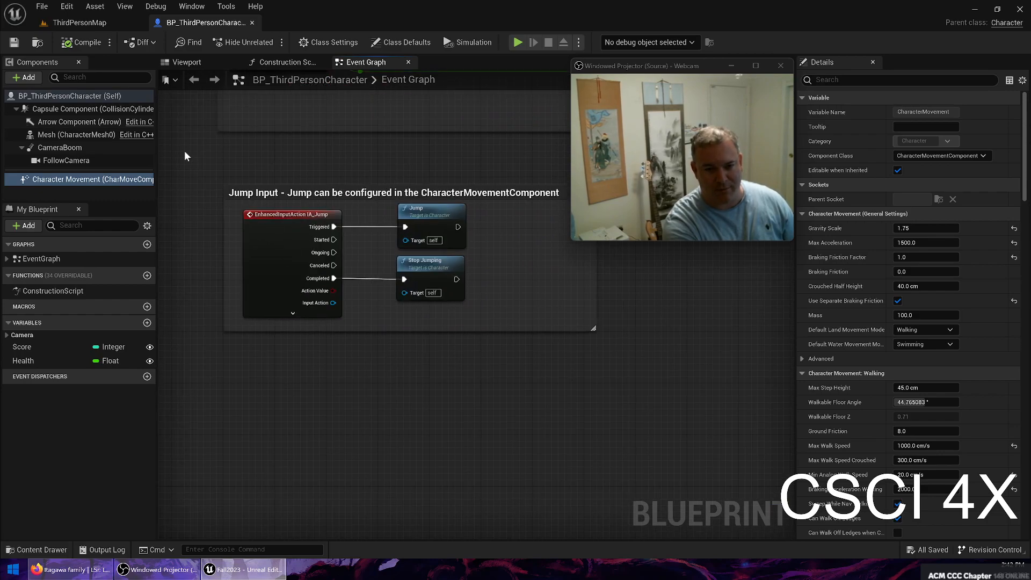
left_click_drag(186, 156, 504, 399)
key("ctrl+v")
left_click_drag(683, 332, 553, 361)
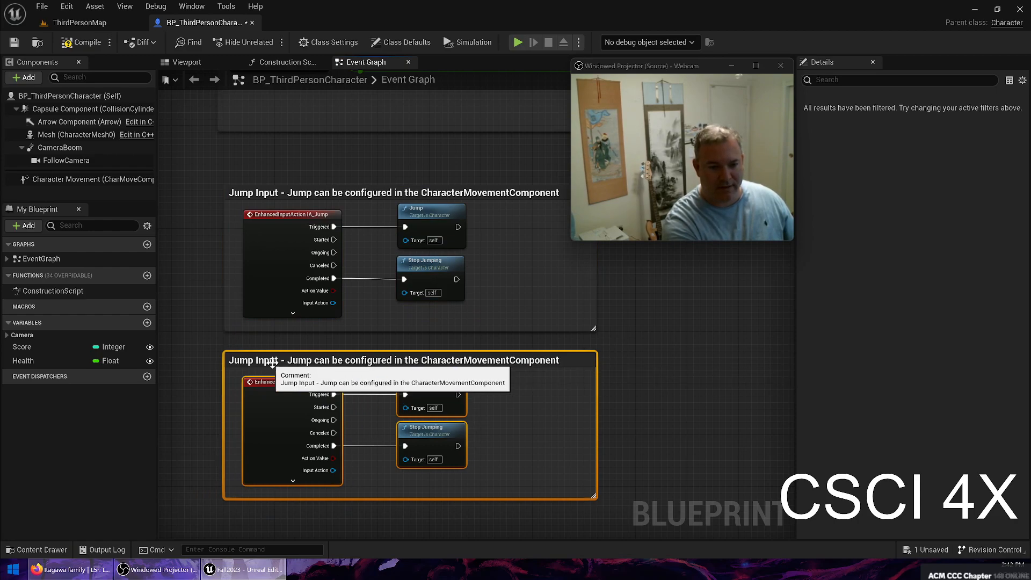
Step: Retitle the duplicated comment box as "Sprint Input - Player Go Brrr"
left_click(253, 359)
double_click(253, 360)
key("Home")
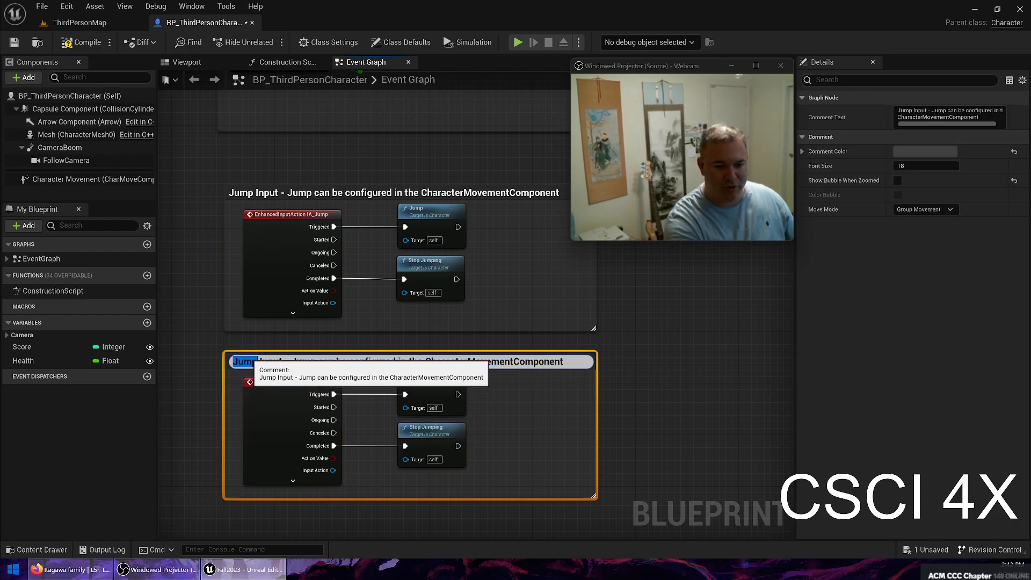
key("Delete")
key("Delete")
key("Delete")
key("Delete")
type("Sprint")
key("ctrl+Right")
key("ctrl+Right")
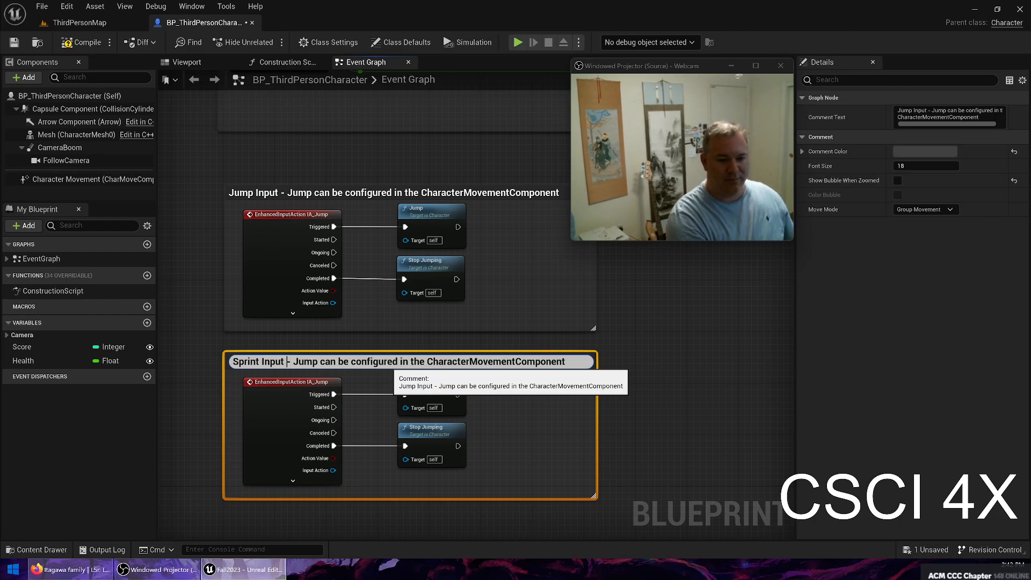
key("shift+End")
type("Player ")
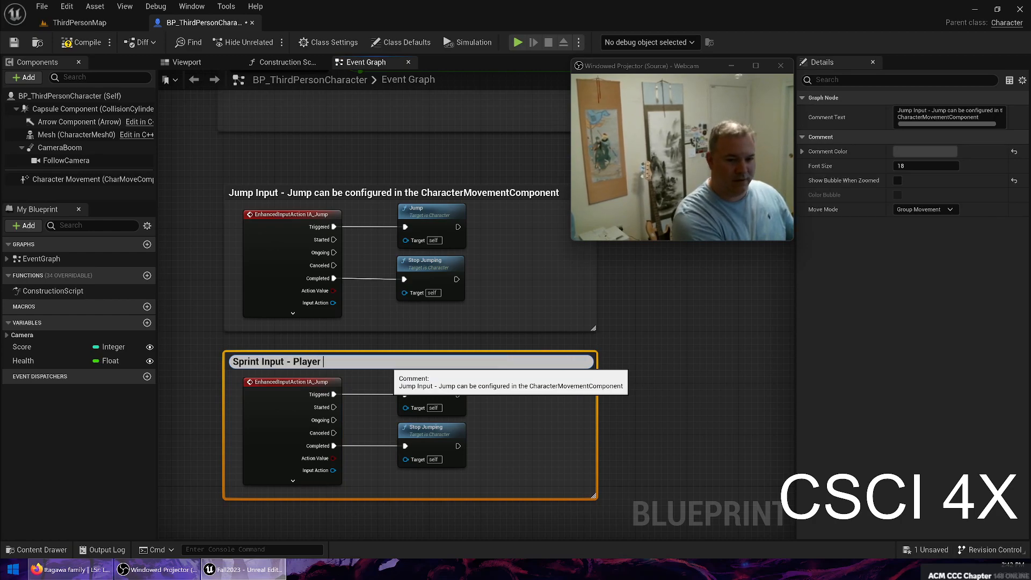
type("Go Brrr")
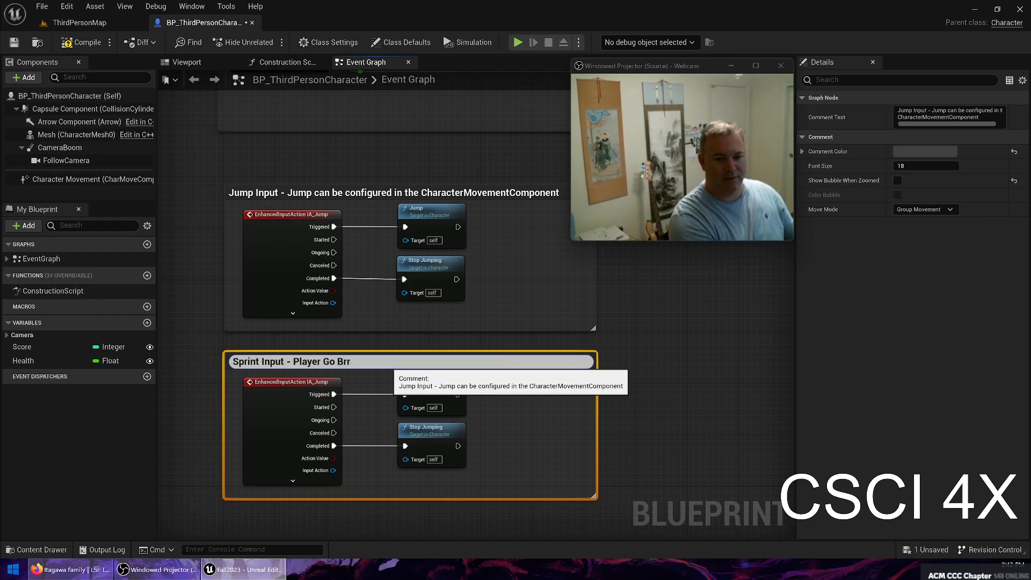
key("Return")
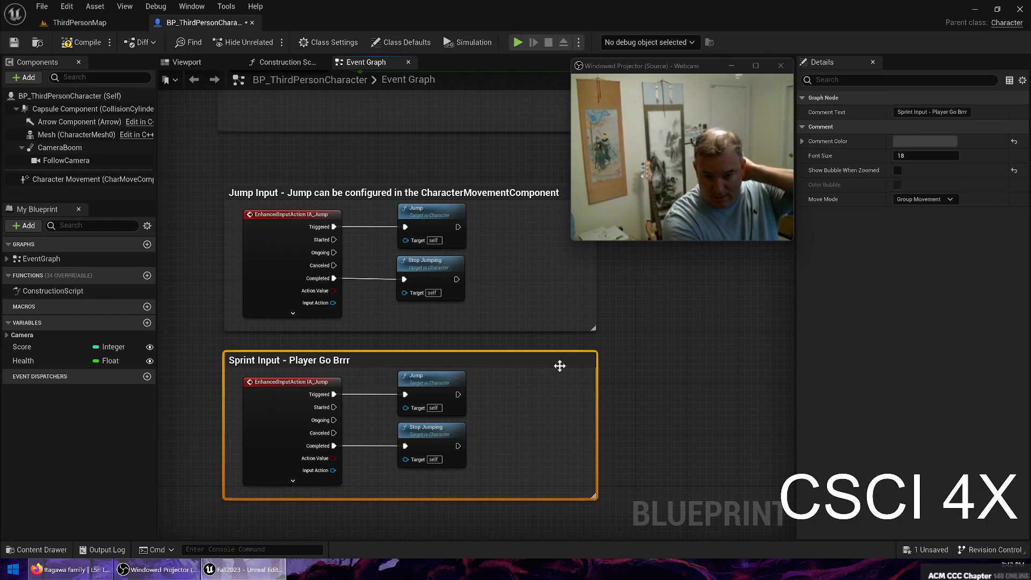
Step: Open the Sprint Input comment's color for editing and choose a bright pinkish red at full brightness
left_click(913, 145)
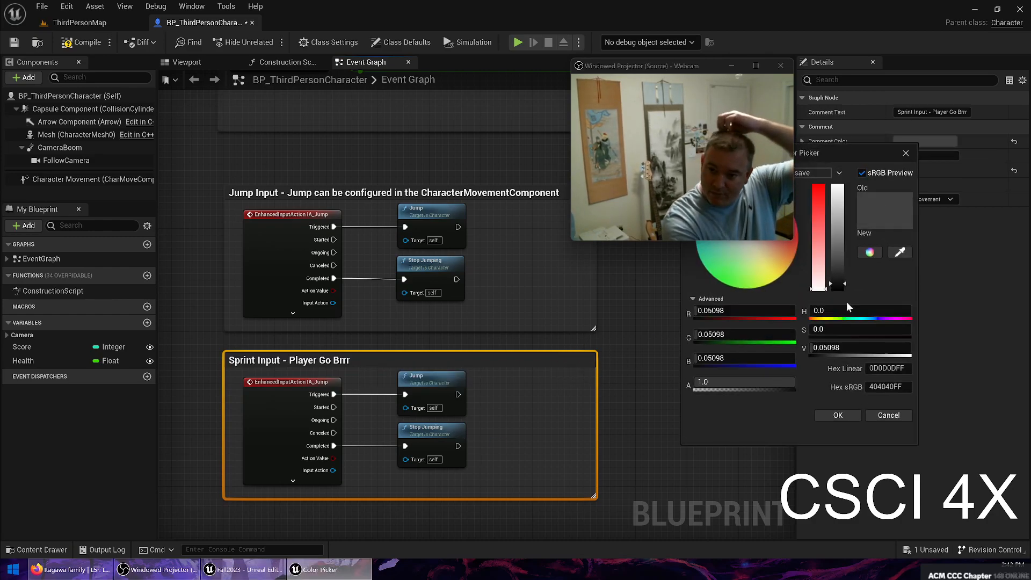
left_click(796, 247)
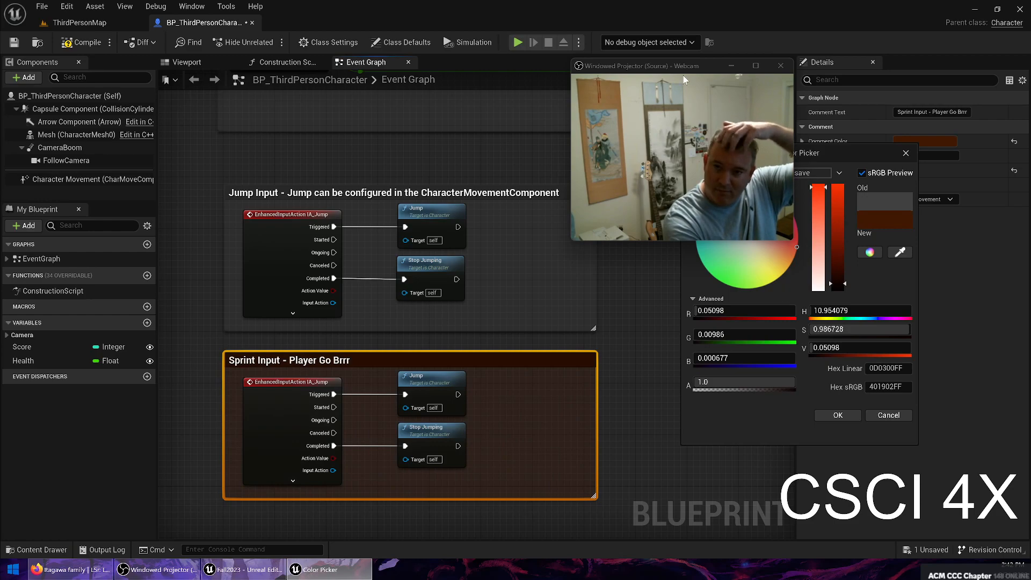
left_click_drag(681, 63, 548, 72)
left_click(798, 230)
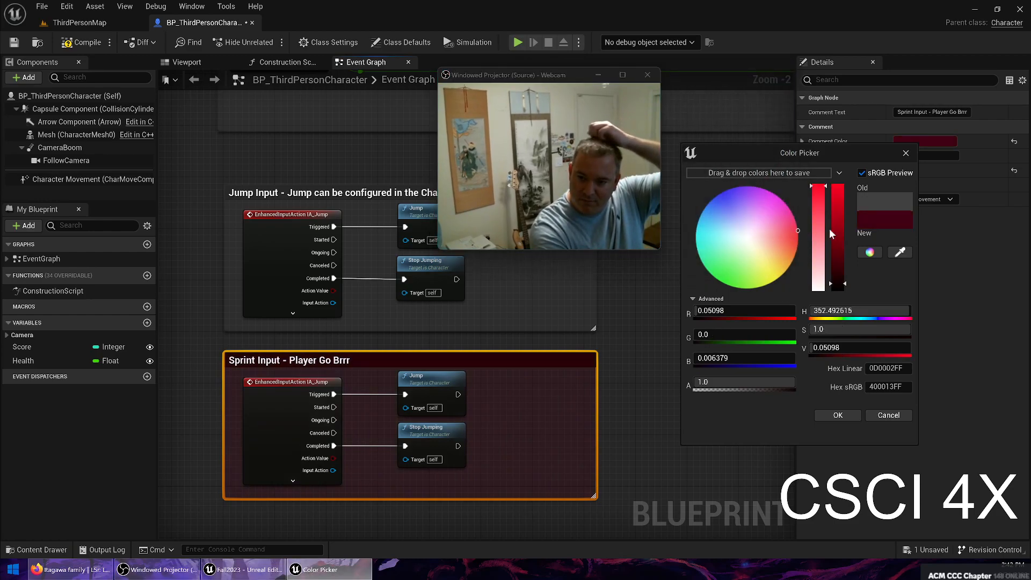
left_click_drag(838, 283, 841, 168)
left_click_drag(822, 235, 785, 253)
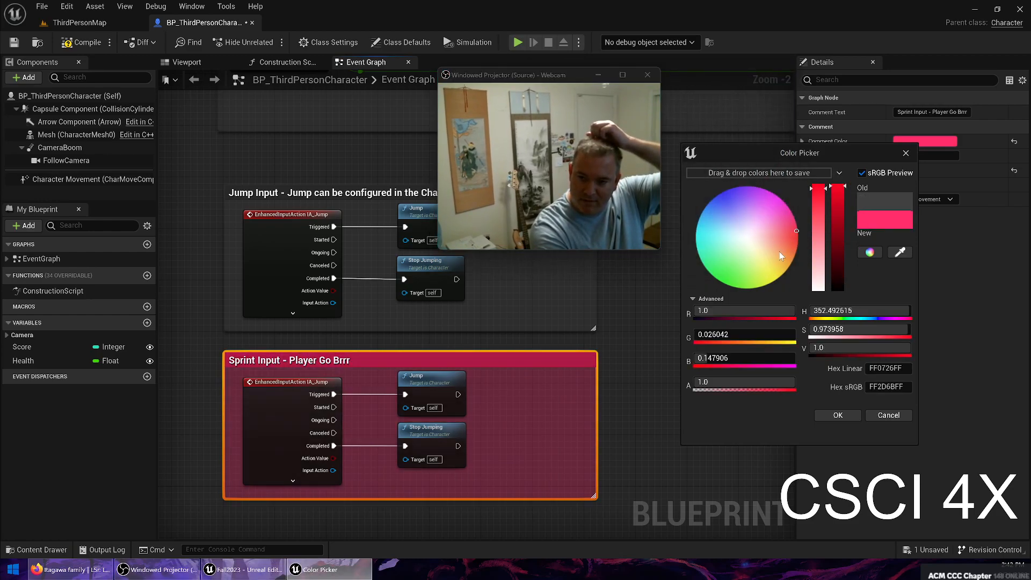
Step: Set the green and blue channels of the Sprint Input comment color to 0 for a pure red
left_click(756, 335)
type("0")
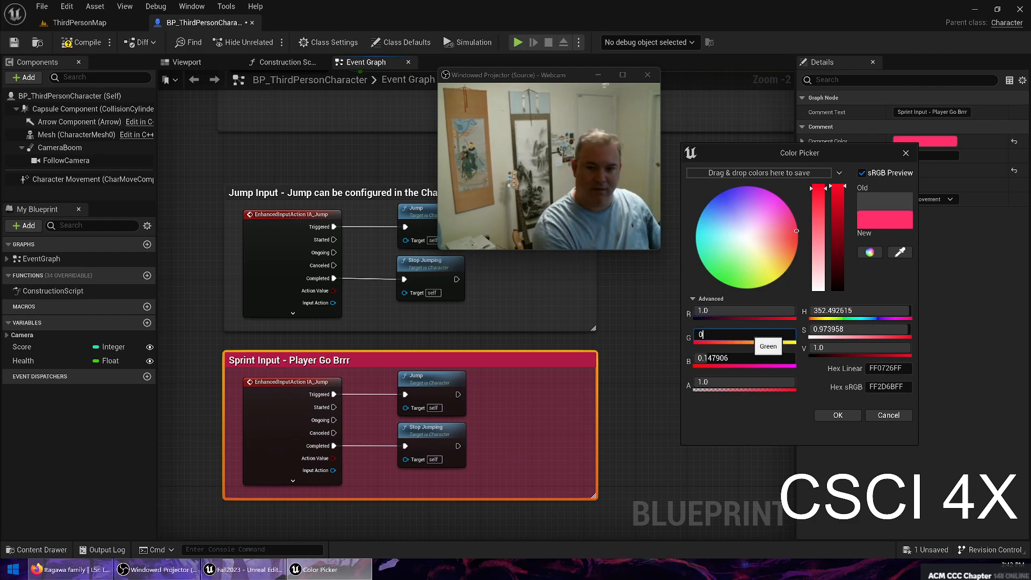
key("Tab")
type("0")
key("Return")
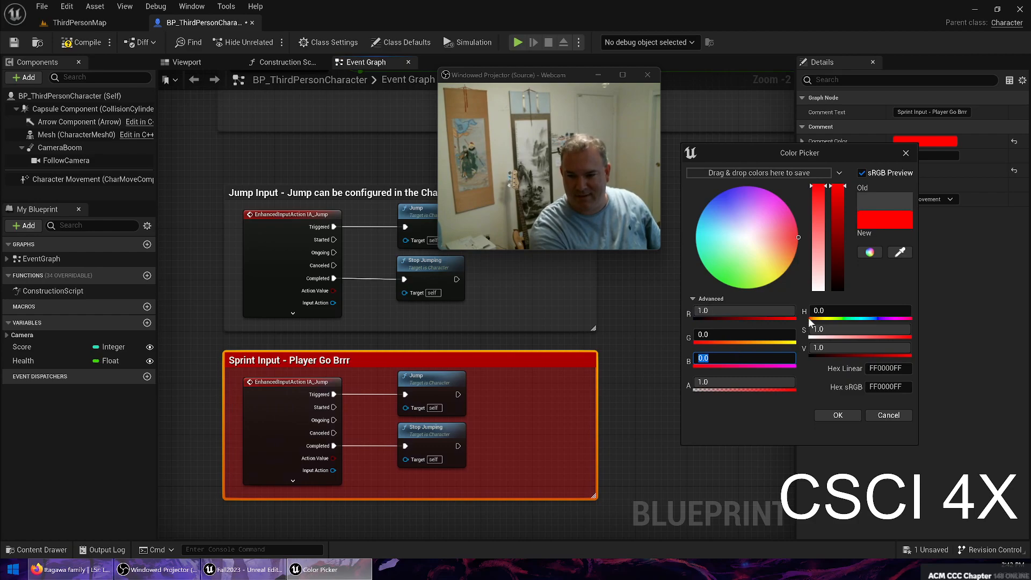
Step: Darken the Sprint Input comment color to a value of about 0.54 and set green to 0.05 after trying 0.1
left_click_drag(833, 214, 840, 239)
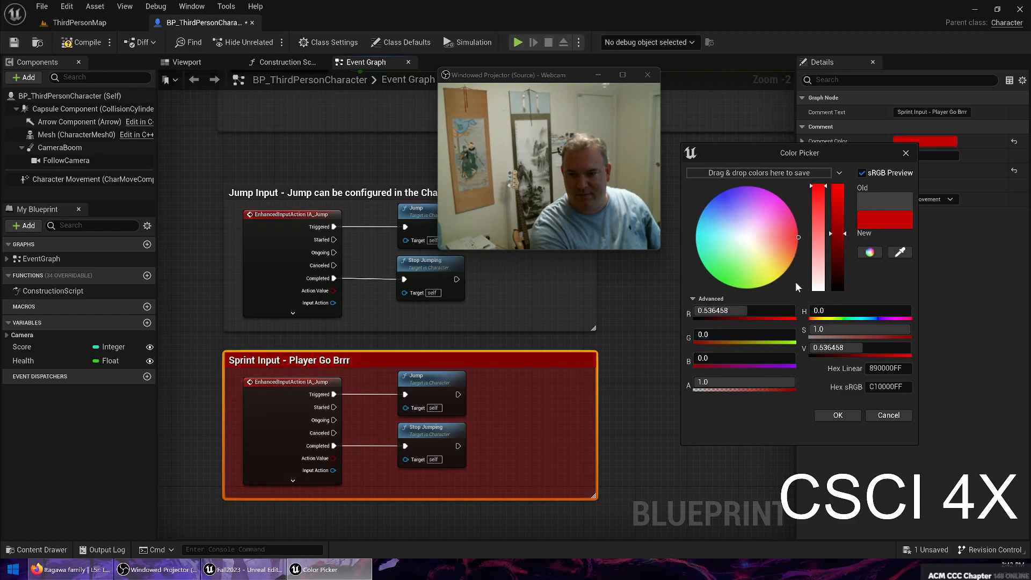
type("0.1")
key("Return")
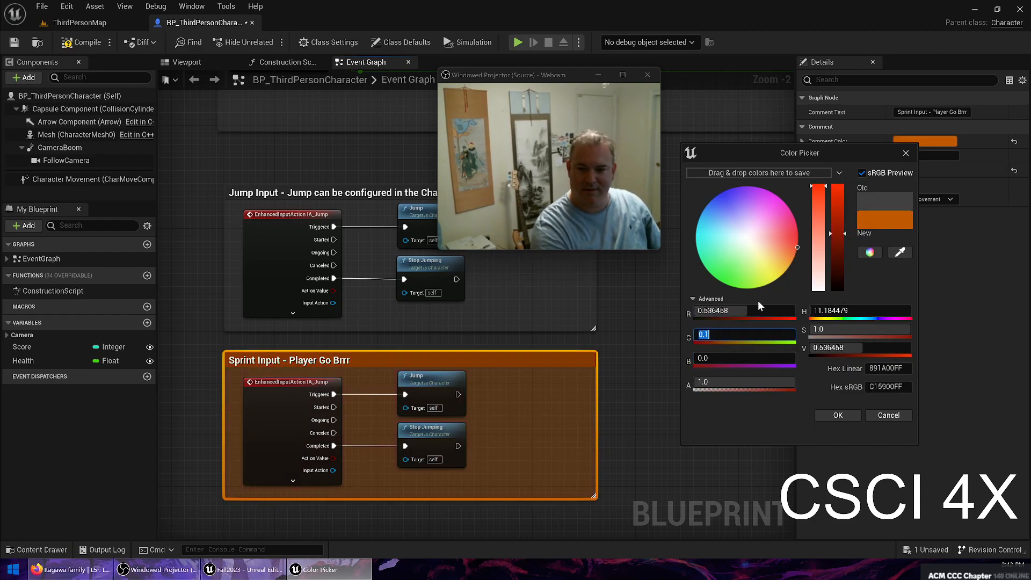
type("0.05")
key("Return")
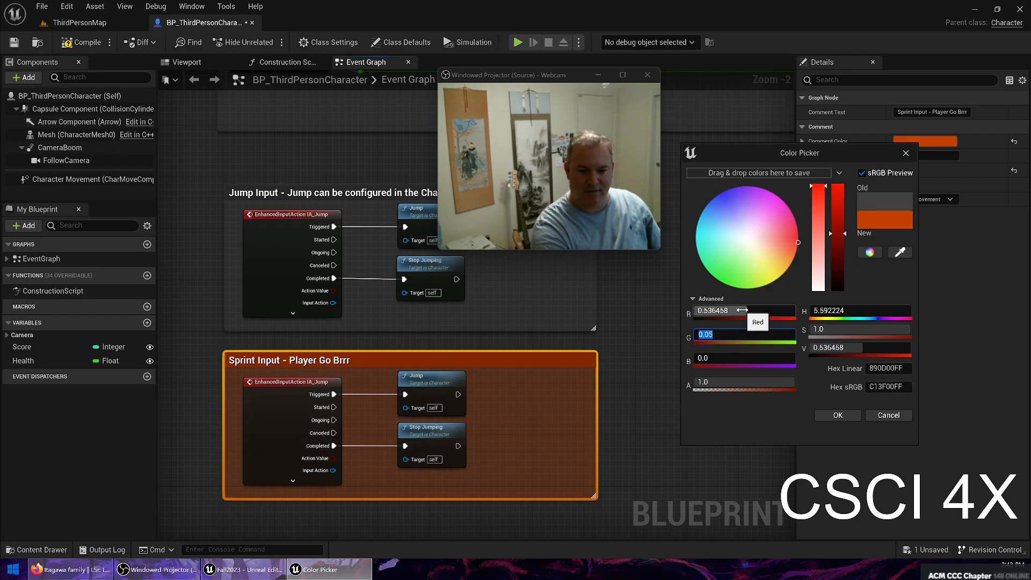
Step: Apply the chosen dark orange color to the Sprint Input comment box and deselect it
left_click(837, 415)
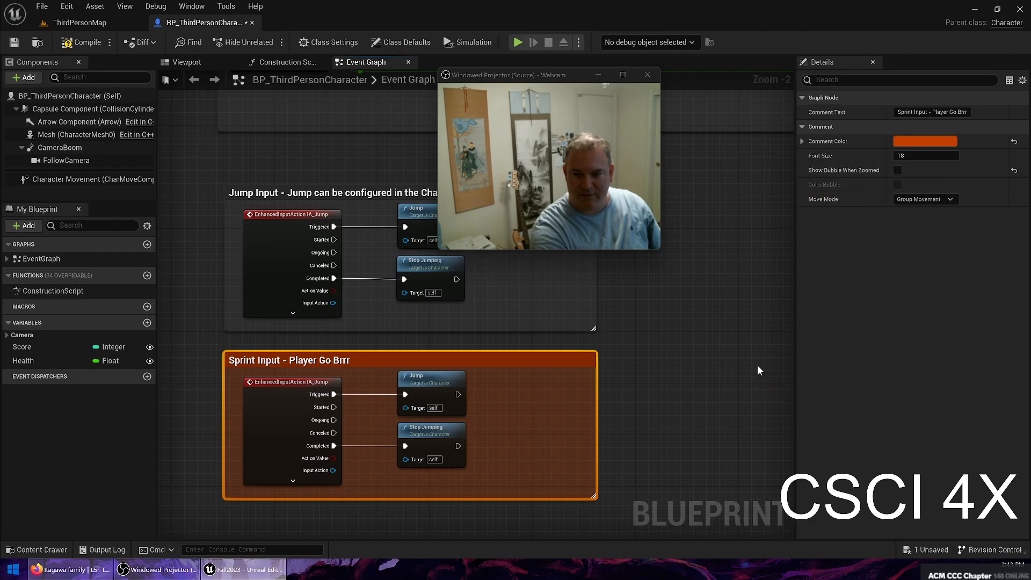
left_click(758, 366)
left_click_drag(569, 81, 737, 99)
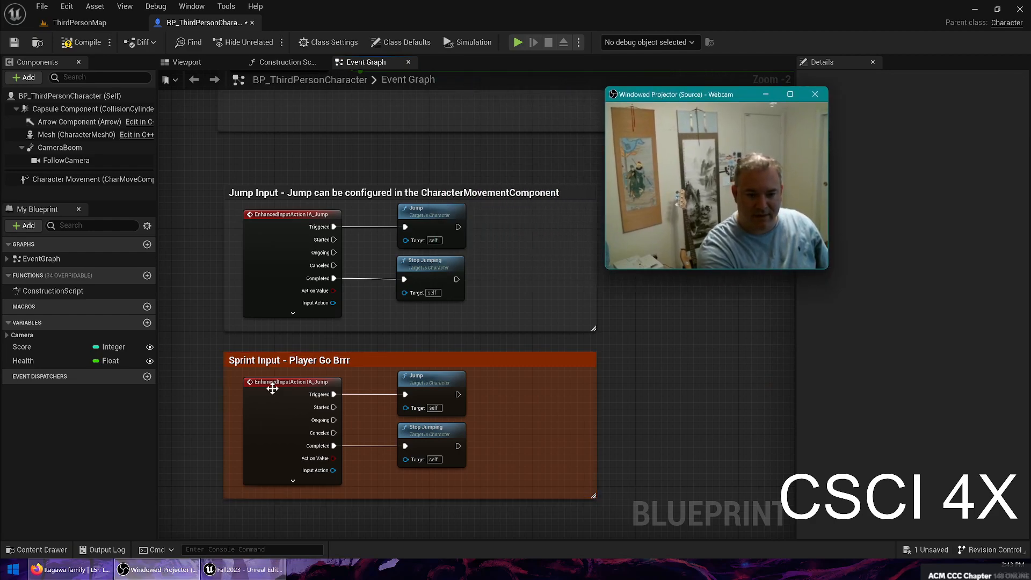
Step: Replace the copied IA_Jump event in the Sprint Input comment with the IA_Sprint Enhanced Action event
scroll(246, 449, "up", 1)
scroll(314, 393, "up", 1)
left_click(322, 371)
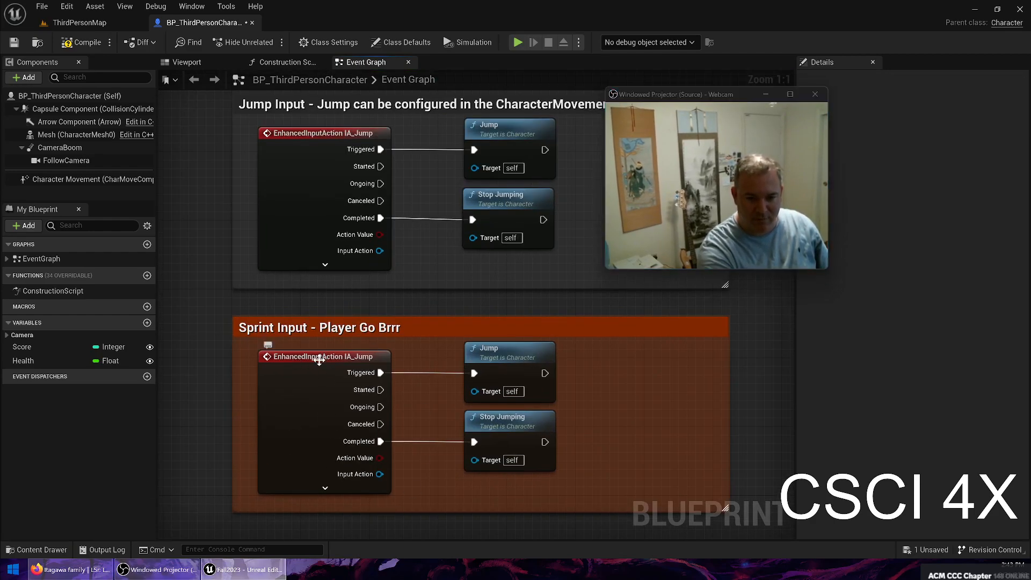
key("Delete")
right_click(290, 362)
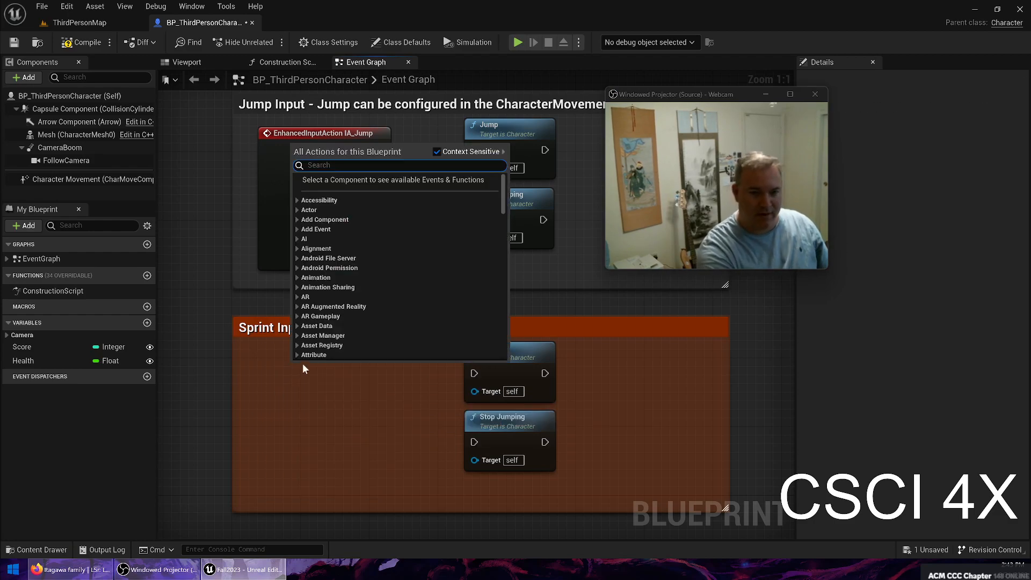
type("IA_Sprint")
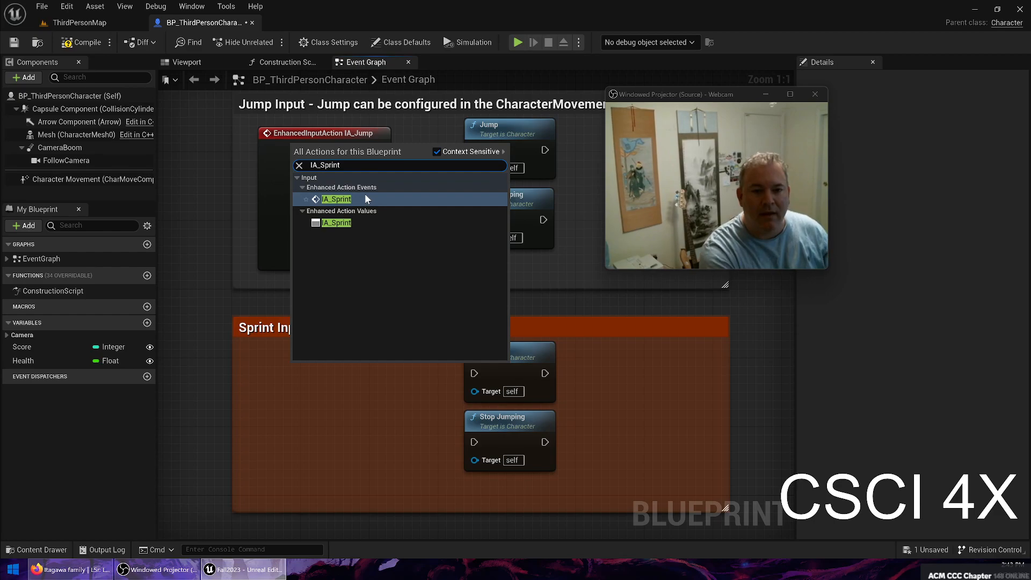
left_click(336, 199)
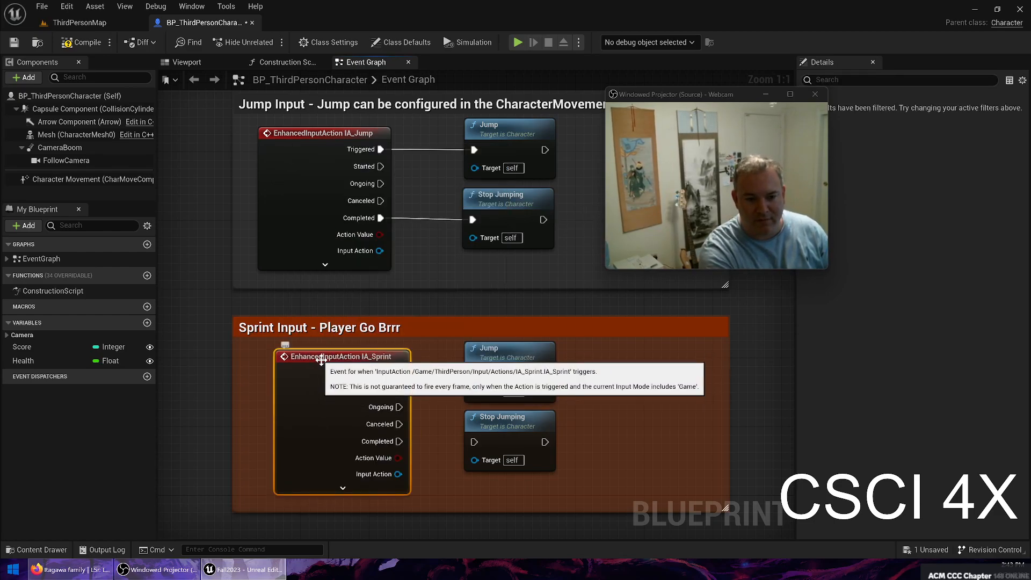
left_click_drag(324, 359, 316, 364)
Step: Delete the copied Jump and Stop Jumping nodes from the Sprint Input comment
left_click(538, 356)
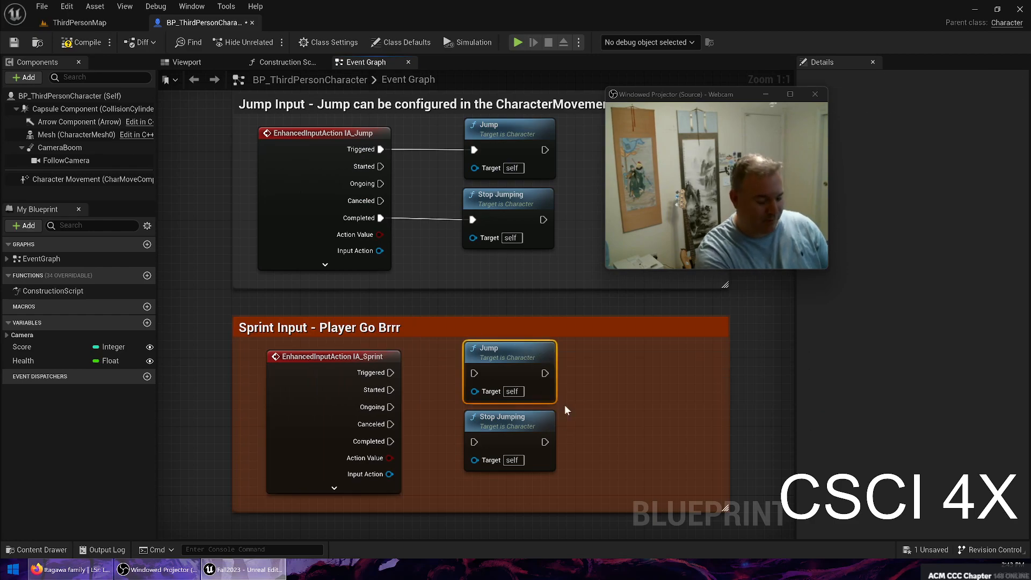
key("Delete")
left_click(507, 422)
key("Delete")
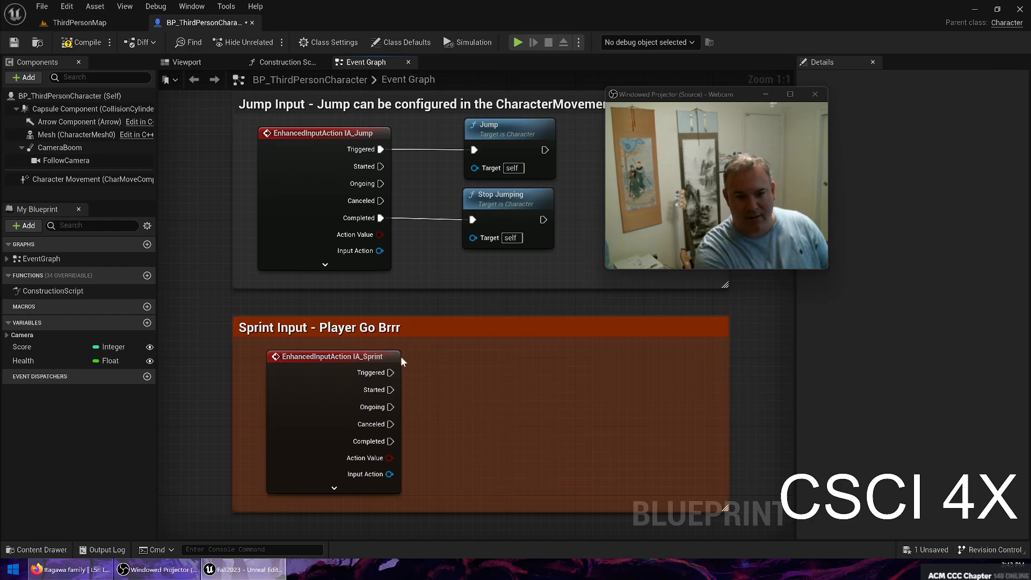
left_click_drag(390, 373, 513, 438)
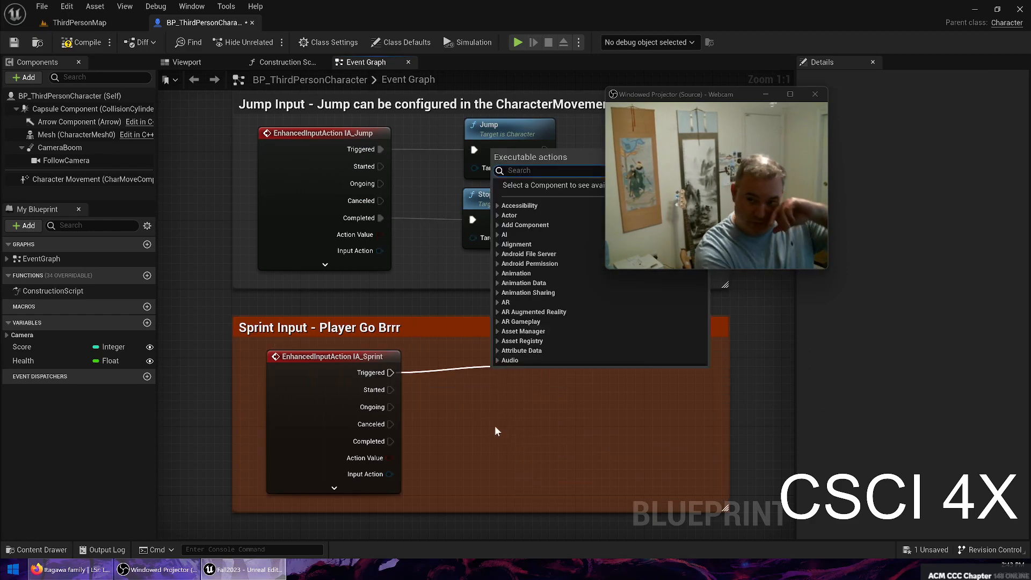
left_click(200, 312)
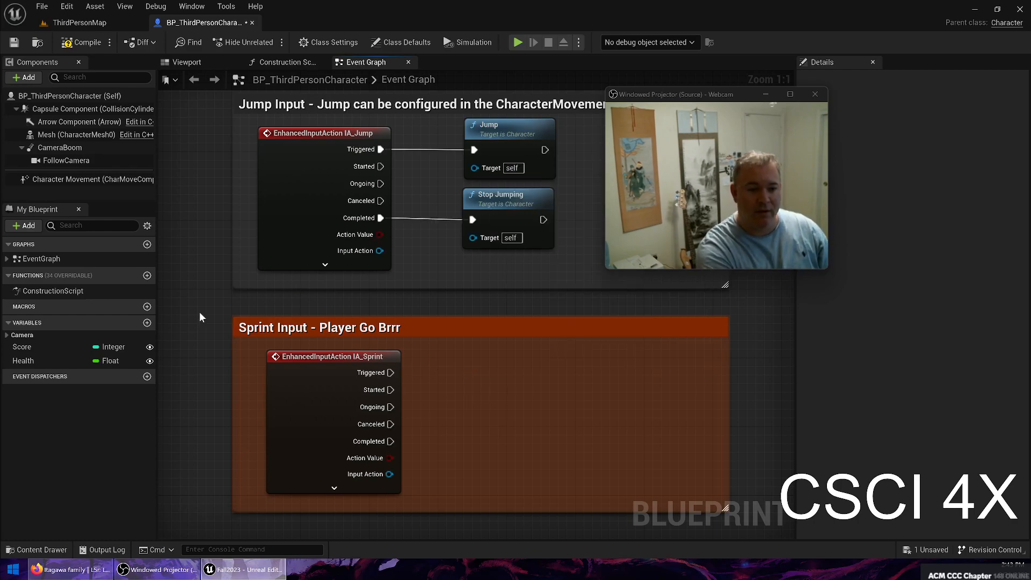
Step: Add a Character Movement component reference below the IA_Sprint event and extend the Sprint Input comment downward to enclose it
left_click_drag(80, 181, 421, 316)
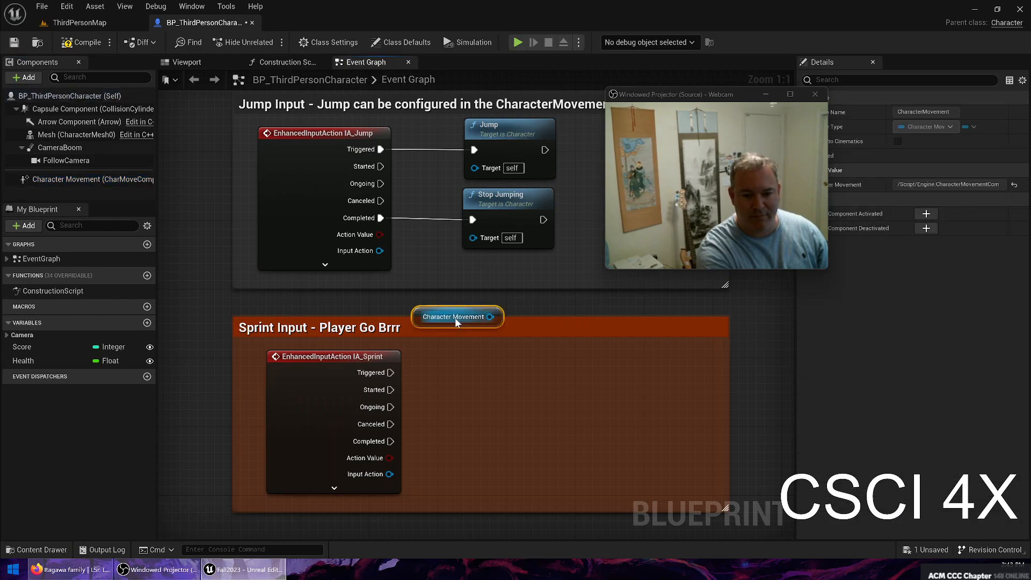
right_click_drag(217, 457, 400, 330)
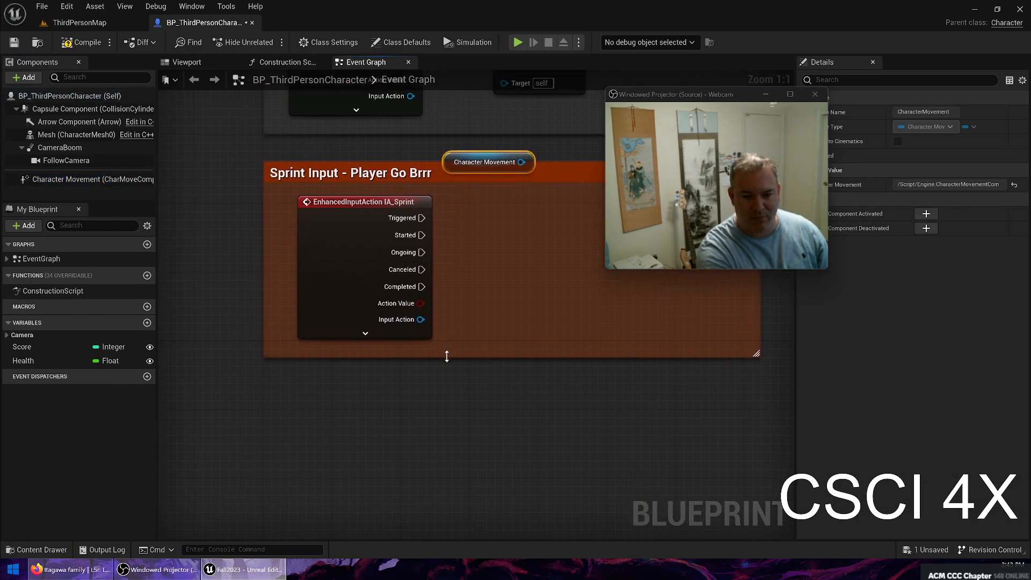
left_click_drag(447, 356, 483, 434)
left_click_drag(473, 168, 370, 374)
Step: Set the Character Movement component's Max Walk Speed to 600 cm/s
left_click(109, 180)
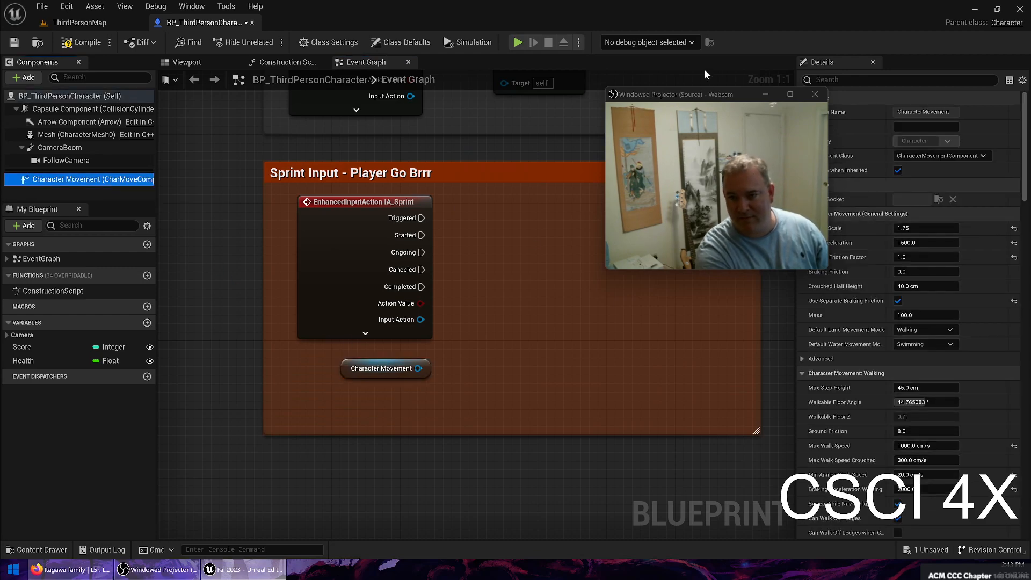
left_click_drag(699, 97, 600, 45)
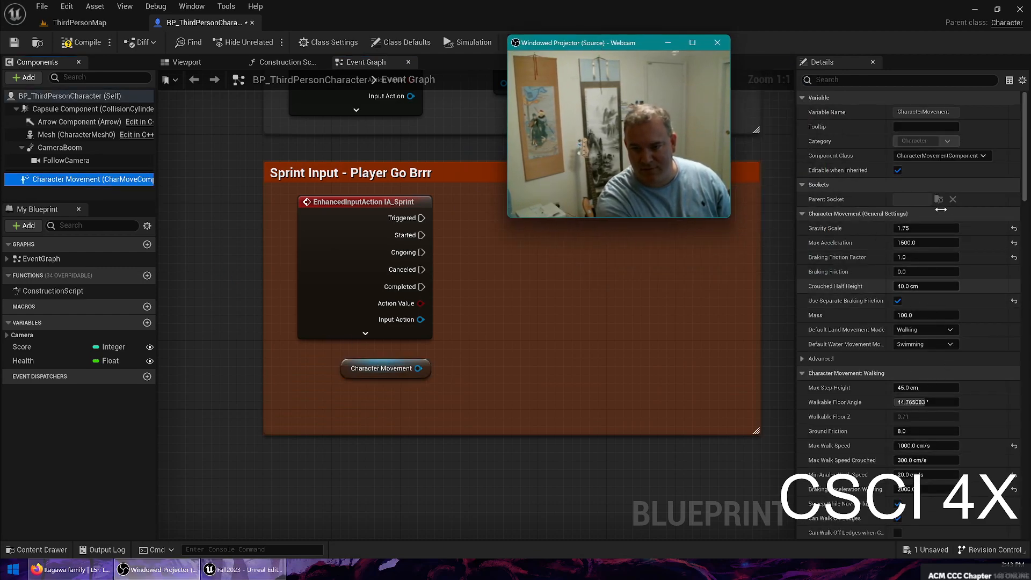
scroll(928, 262, "down", 3)
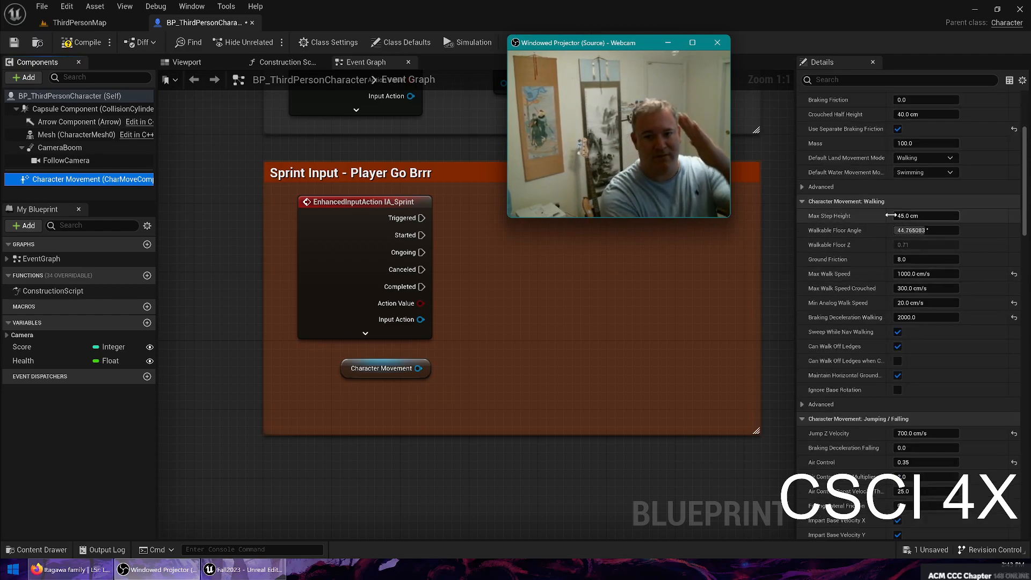
scroll(932, 318, "down", 2)
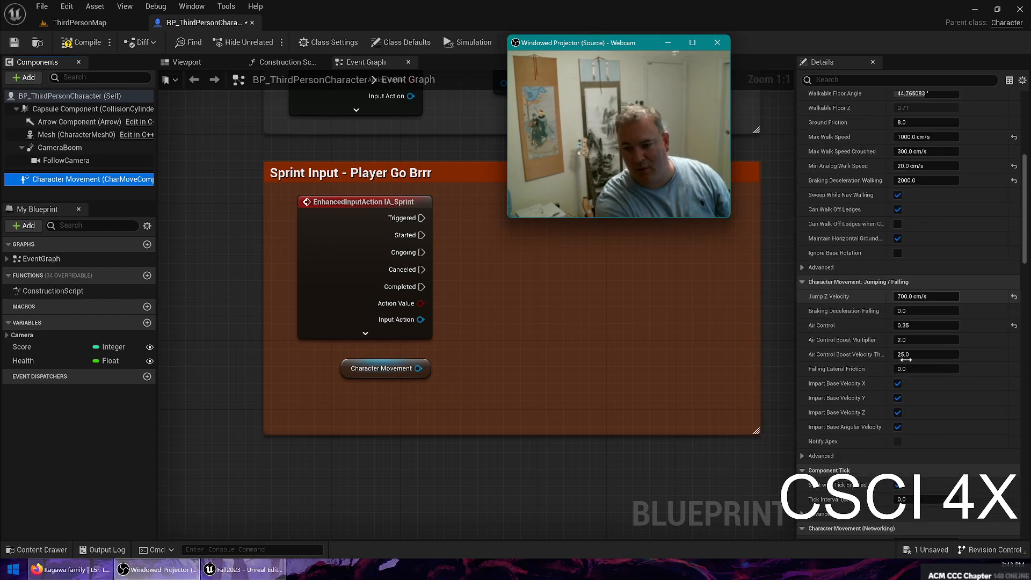
scroll(965, 316, "up", 2)
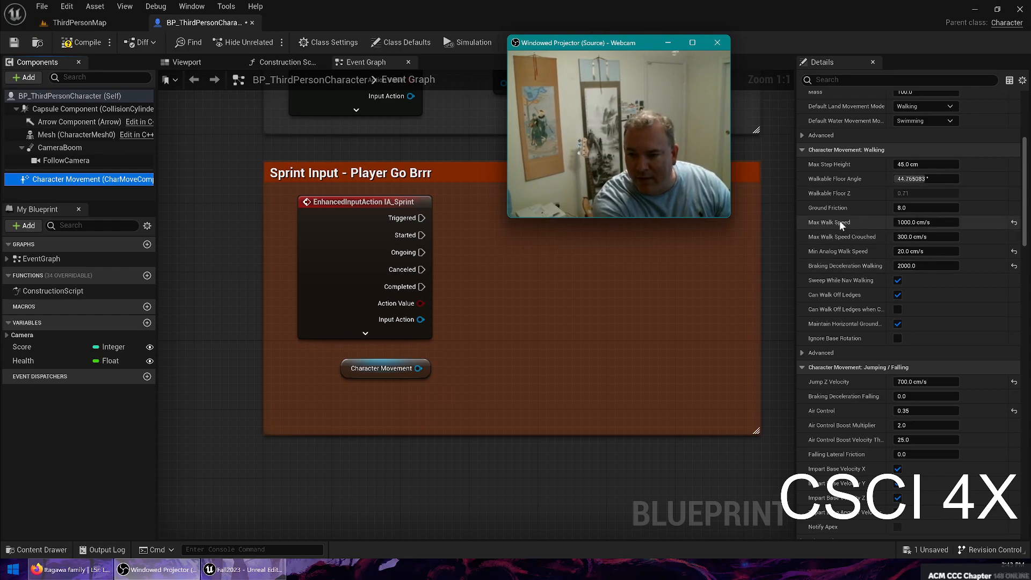
left_click(896, 224)
left_click(914, 222)
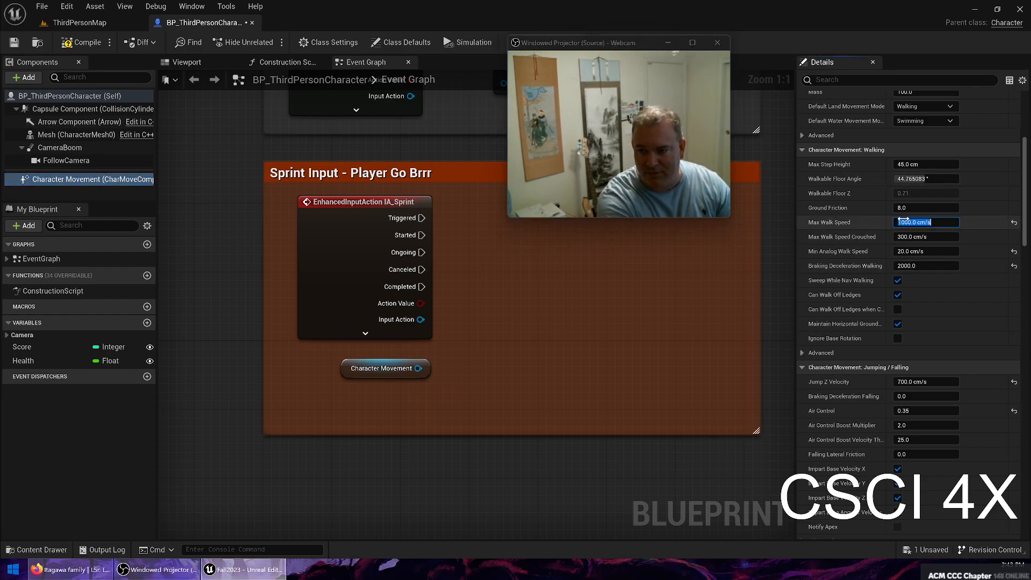
type("600")
key("Return")
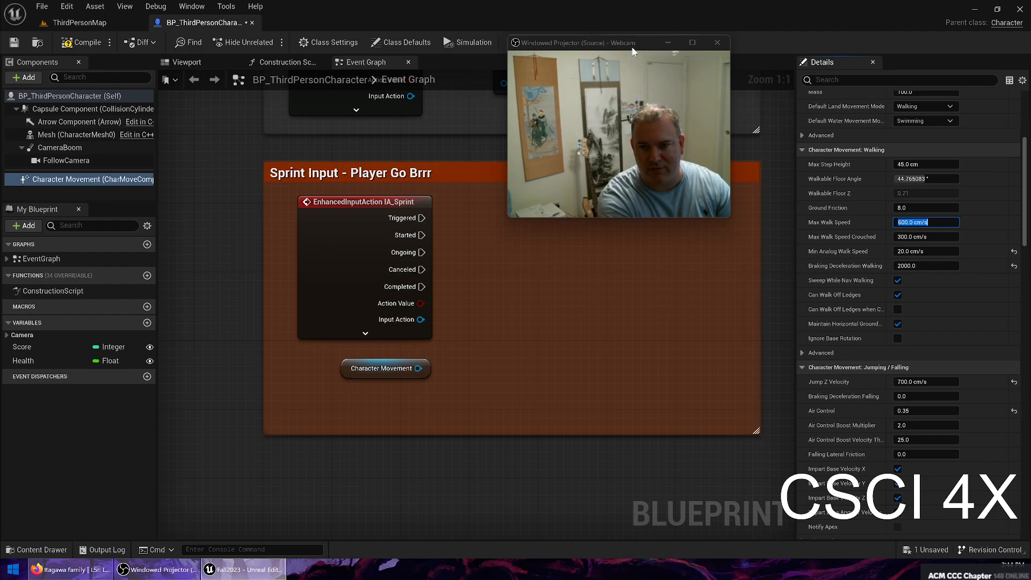
Step: Save and compile the BP_ThirdPersonCharacter blueprint
left_click_drag(634, 50, 684, 37)
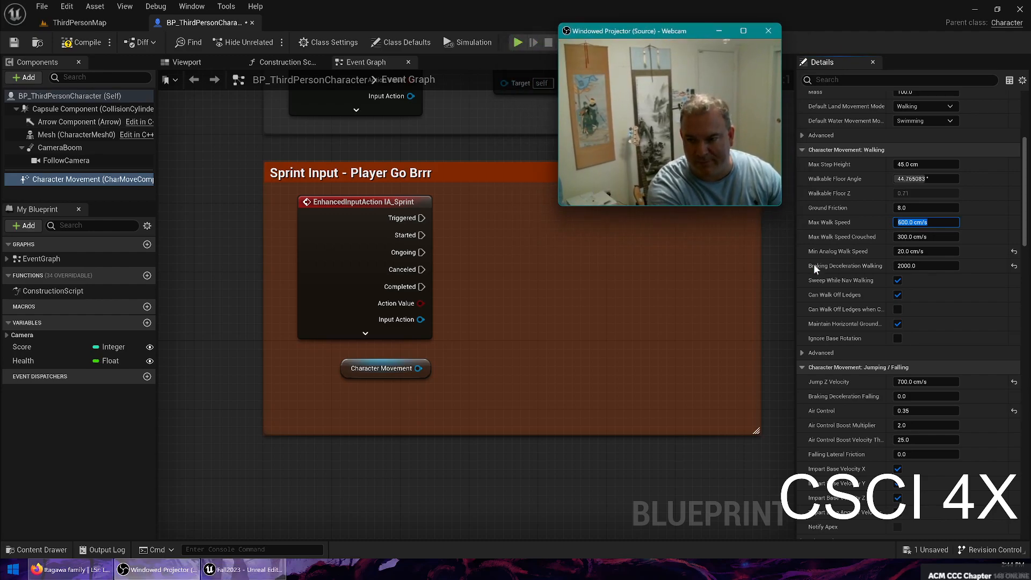
left_click(14, 43)
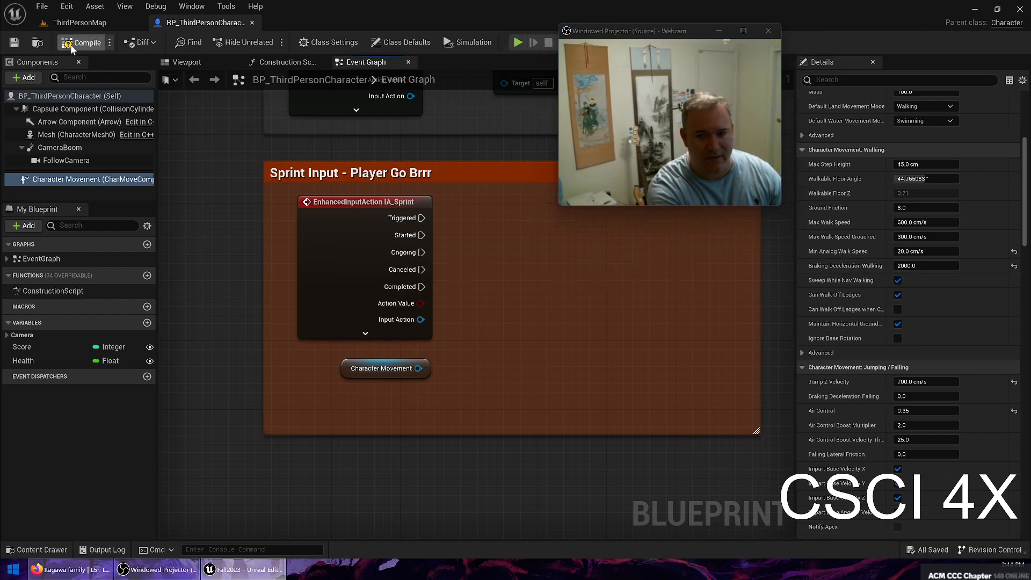
left_click(71, 45)
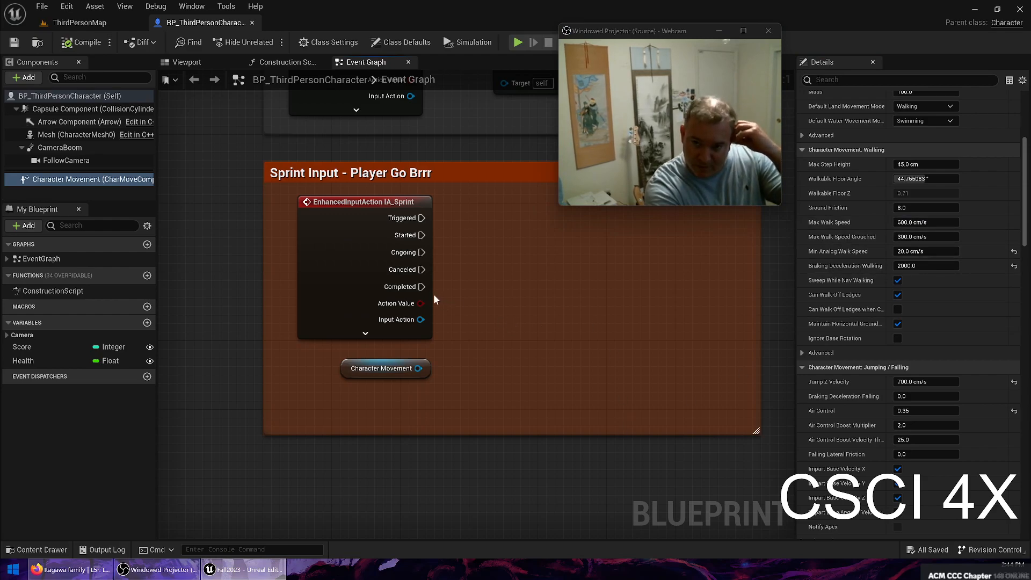
Step: Add a Set Max Walk Speed node targeting the Character Movement reference and place it beside the IA_Sprint event
right_click_drag(532, 243, 489, 328)
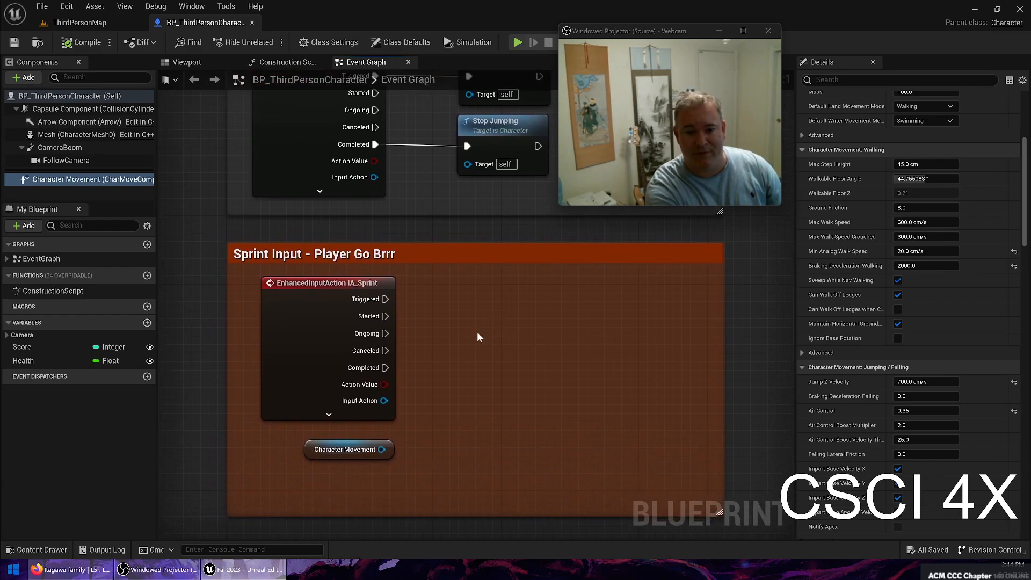
left_click_drag(381, 449, 439, 355)
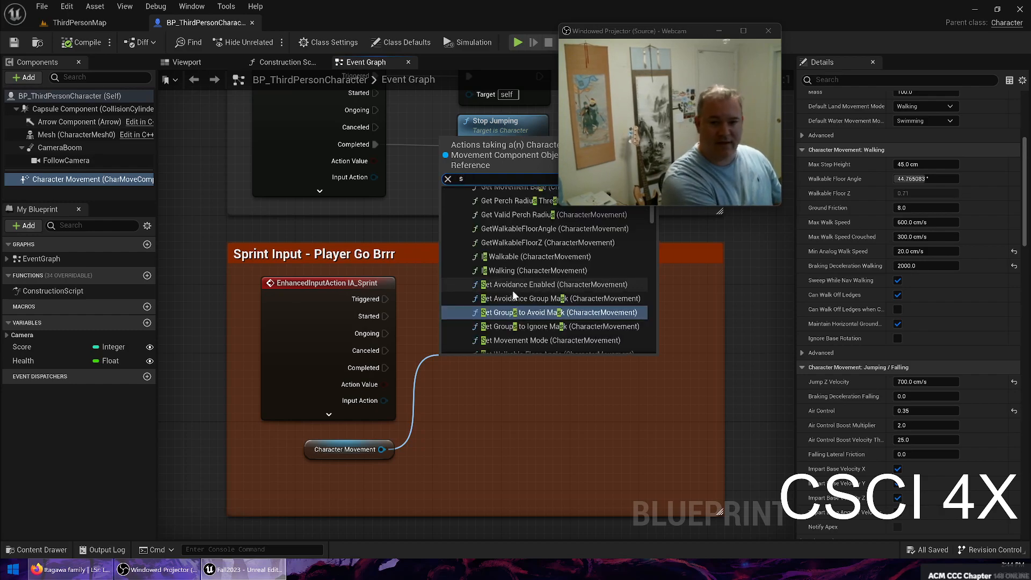
type("et walk speed")
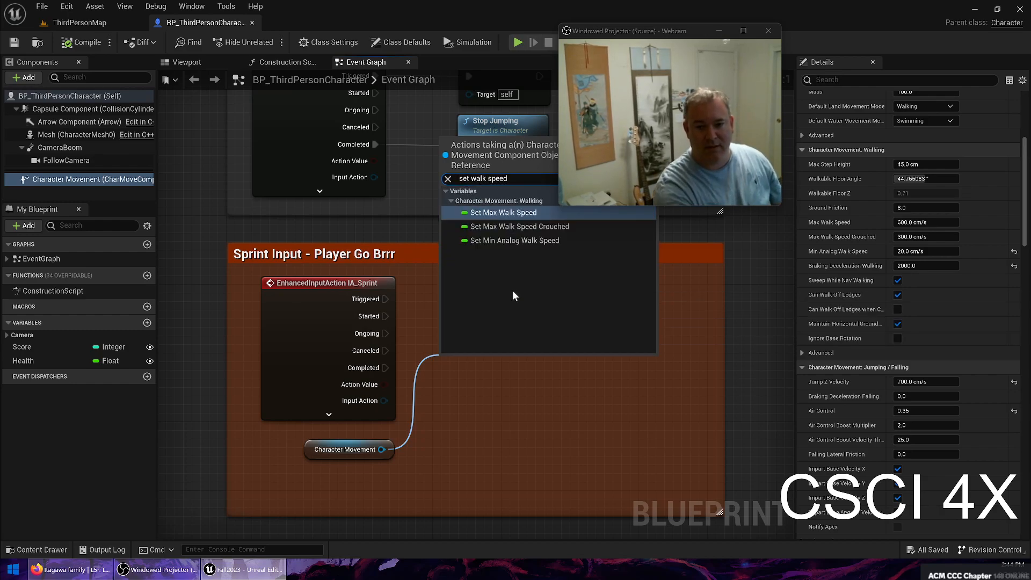
left_click(497, 213)
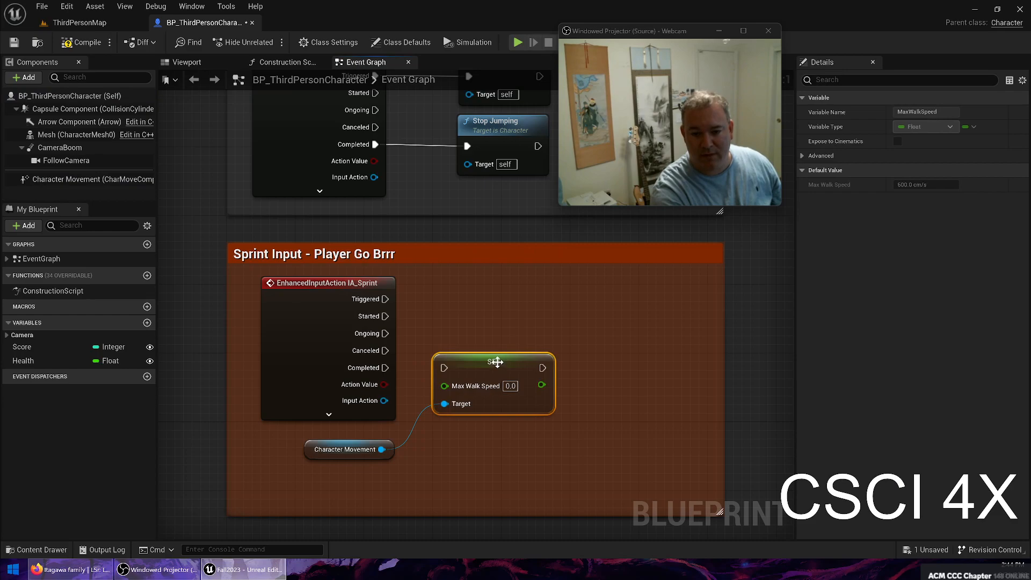
left_click_drag(495, 361, 528, 294)
right_click_drag(429, 238, 430, 289)
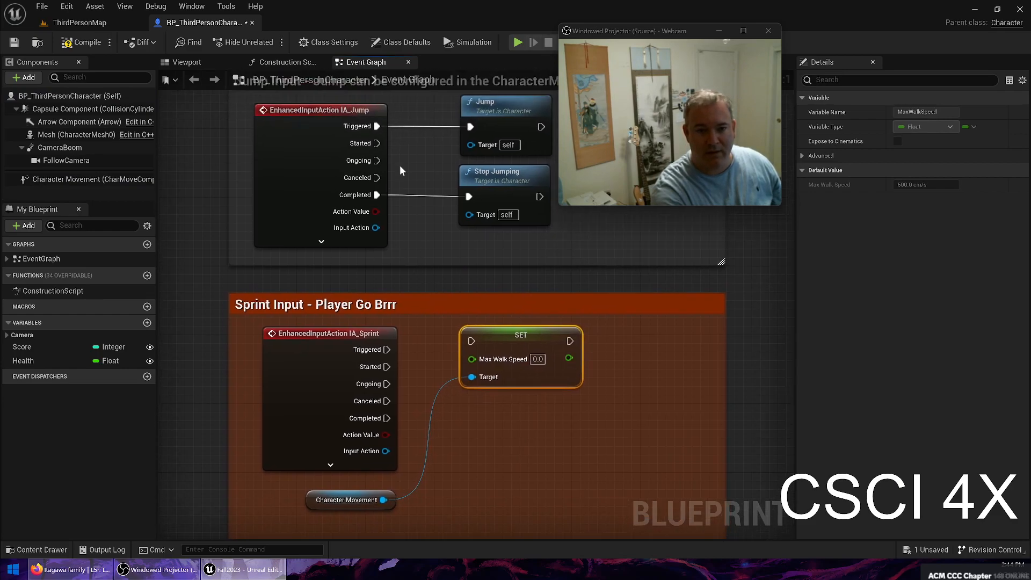
Step: Connect IA_Sprint's Triggered output to the Set Max Walk Speed node, set its speed to 1200, and straighten the connection
left_click_drag(387, 350, 471, 341)
left_click(538, 359)
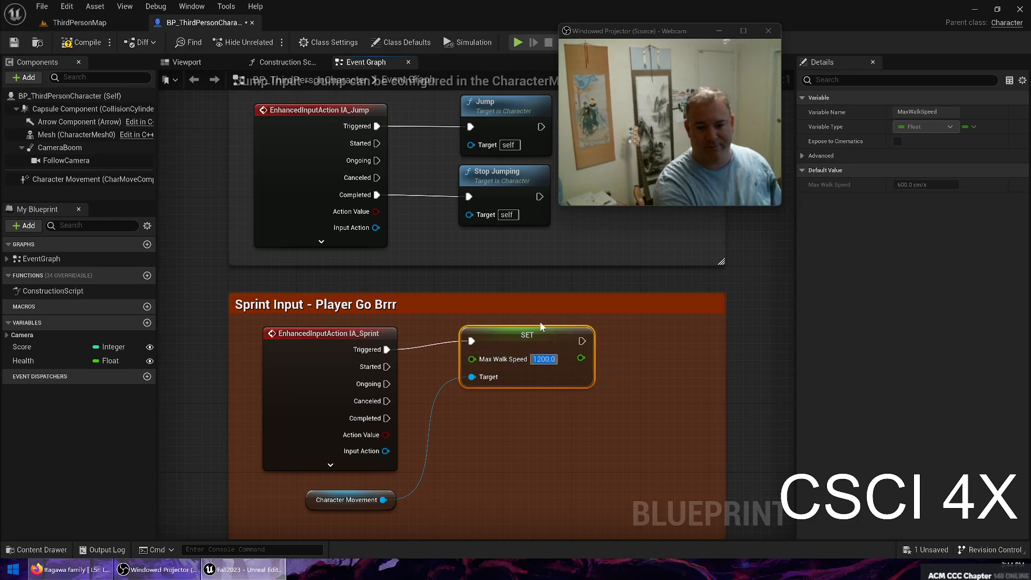
left_click_drag(398, 344, 344, 339)
left_click(585, 468)
right_click_drag(507, 450, 469, 393)
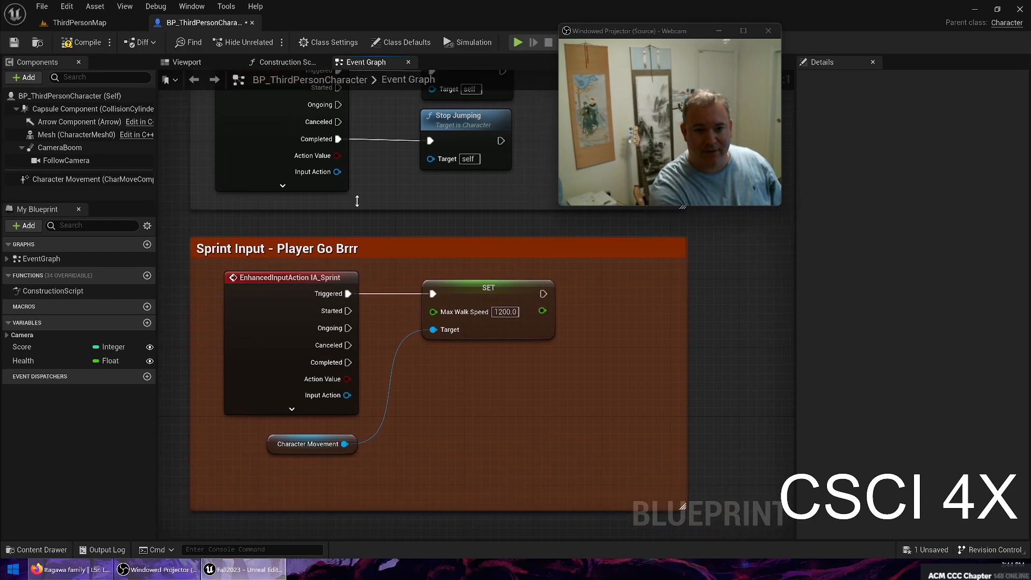
Step: Duplicate the Set Max Walk Speed node and place the copy directly below the original
right_click_drag(375, 179, 373, 212)
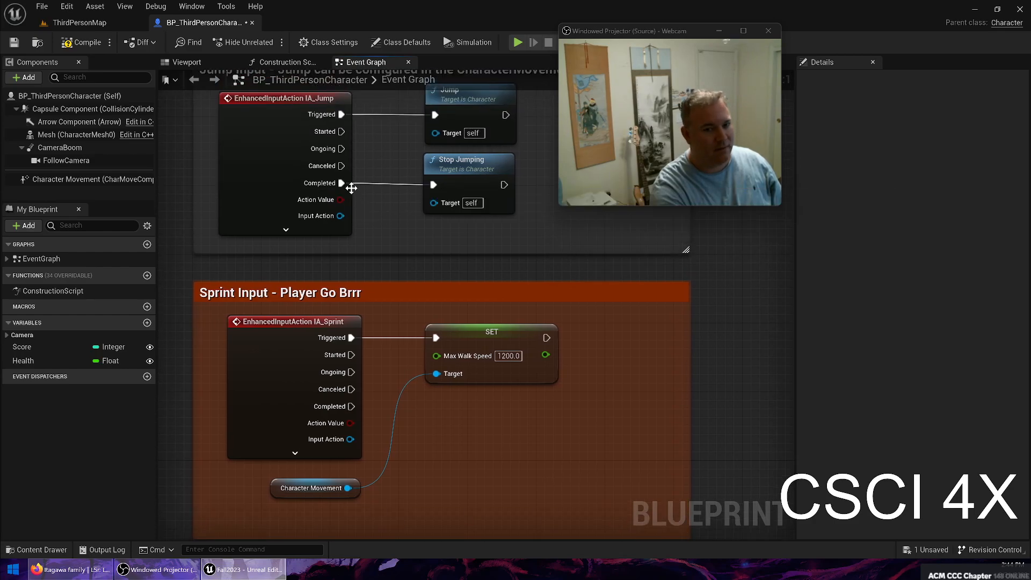
right_click_drag(405, 445, 393, 430)
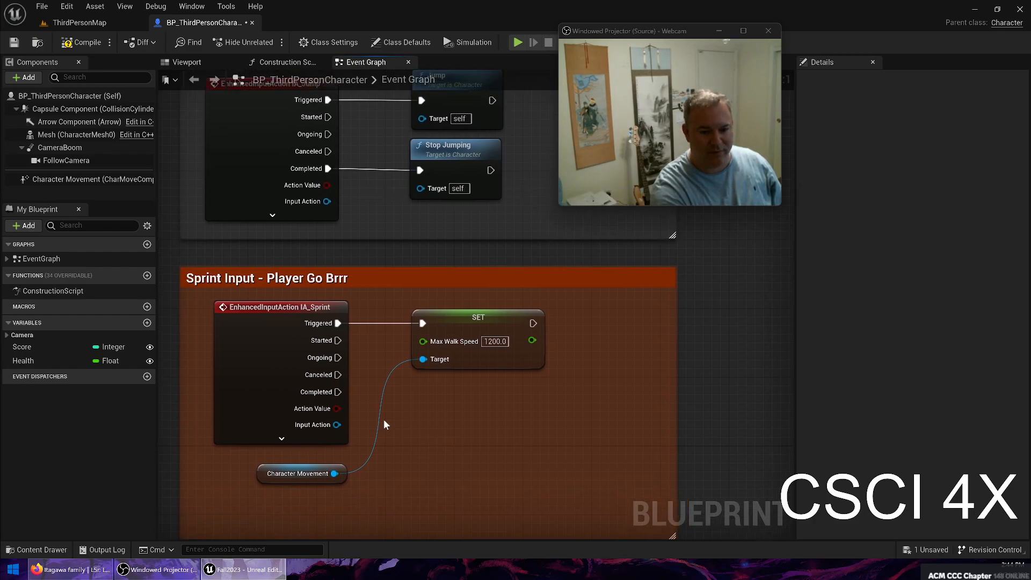
left_click(467, 317)
key("ctrl+c")
key("ctrl+v")
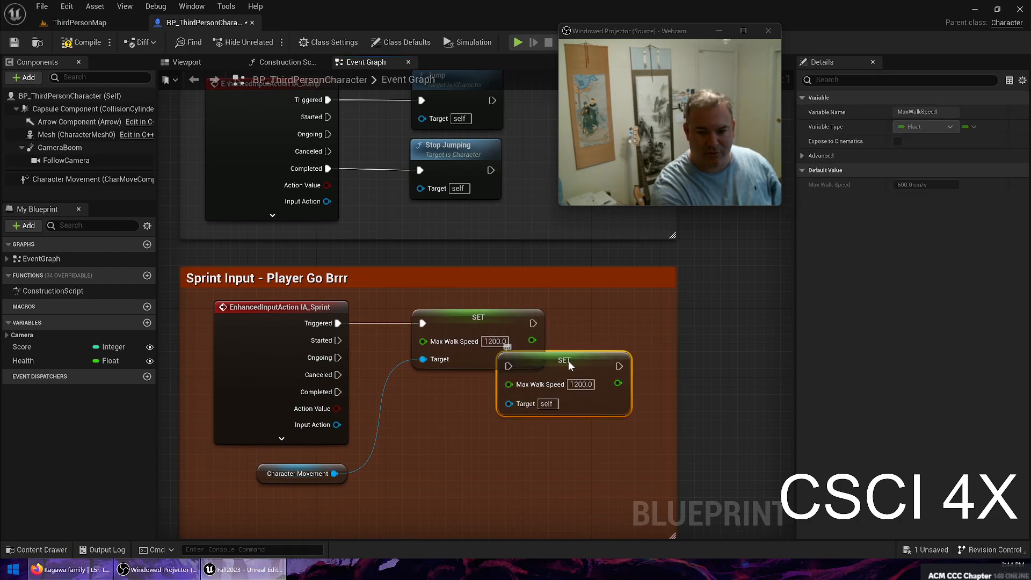
left_click_drag(571, 364, 484, 398)
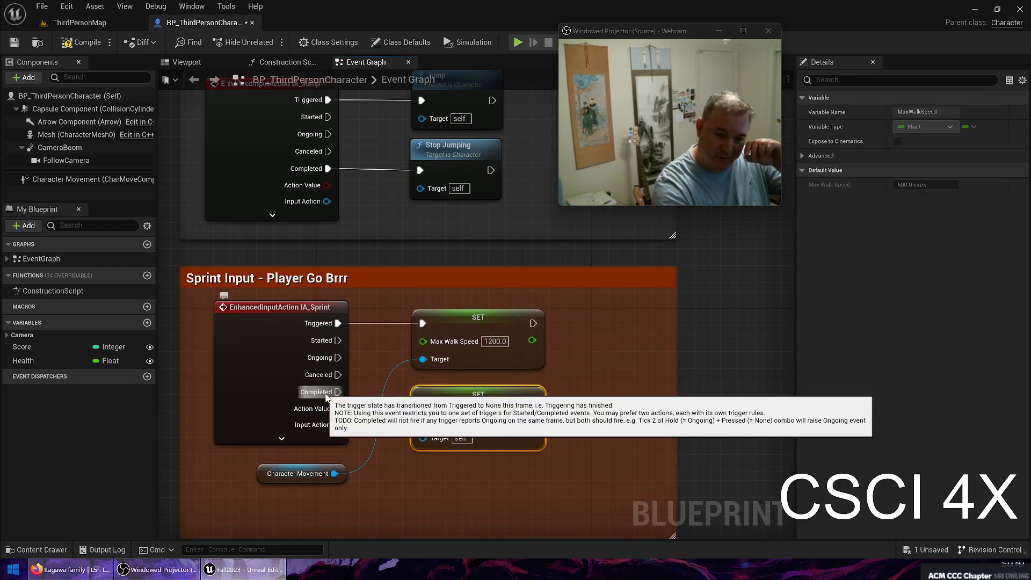
Step: Connect IA_Sprint's Completed output to the copied Set node with Max Walk Speed 600, and compile the blueprint
left_click_drag(338, 392, 423, 401)
left_click(500, 421)
type("600")
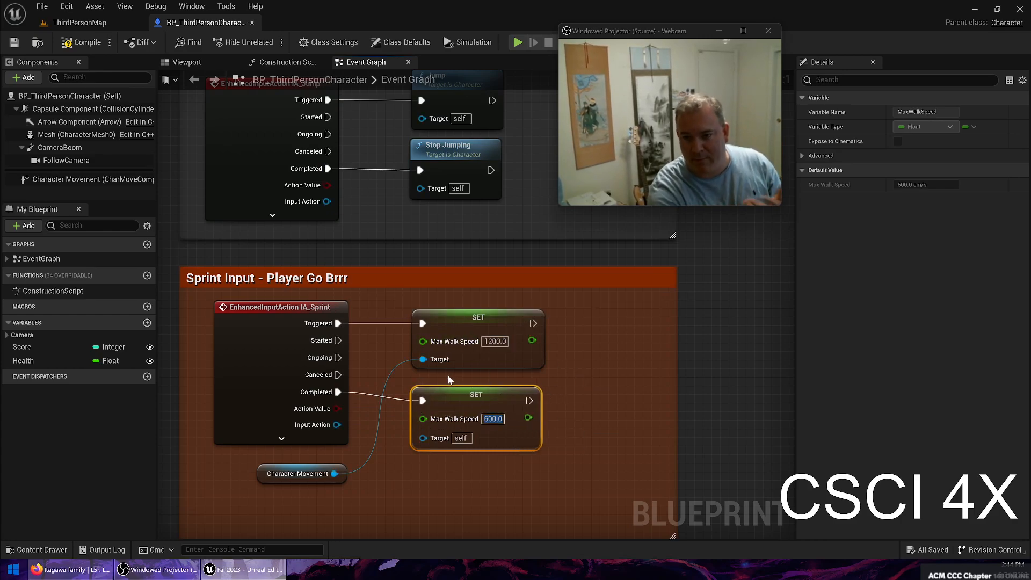
left_click(81, 43)
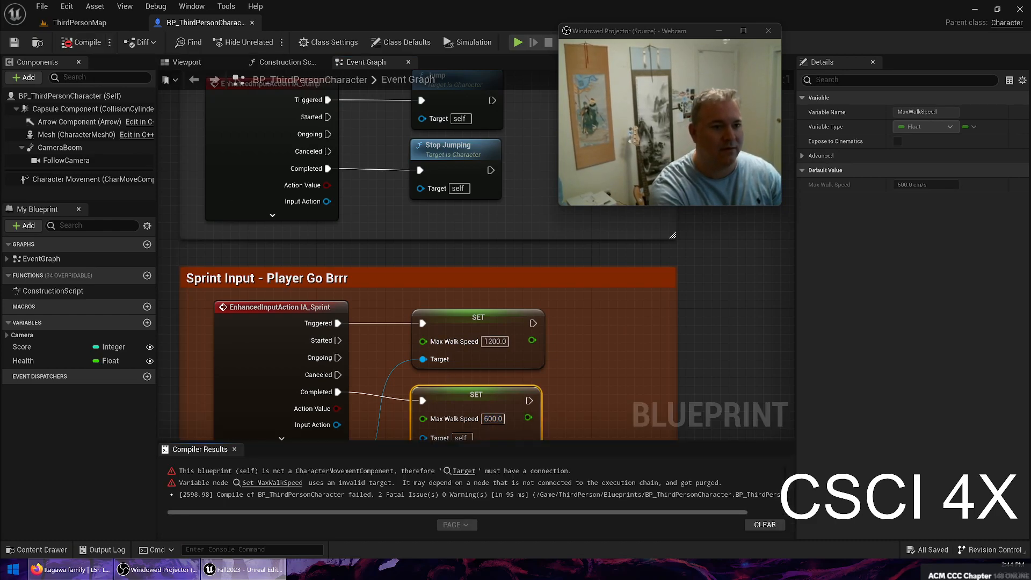
Step: Connect the Character Movement reference to the Target of the 600 Set Max Walk Speed node and compile the blueprint
right_click_drag(622, 372, 632, 320)
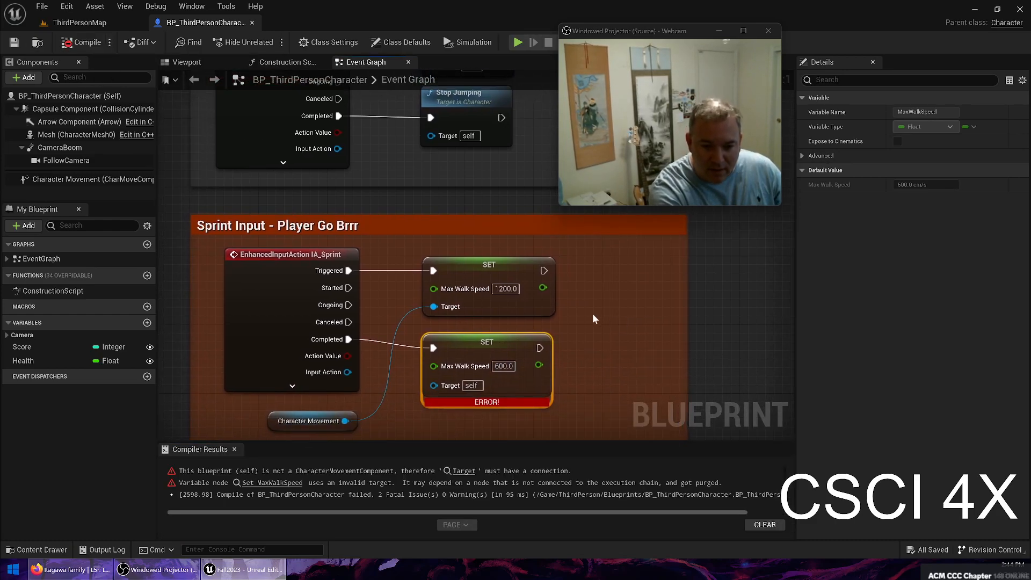
left_click_drag(345, 421, 441, 391)
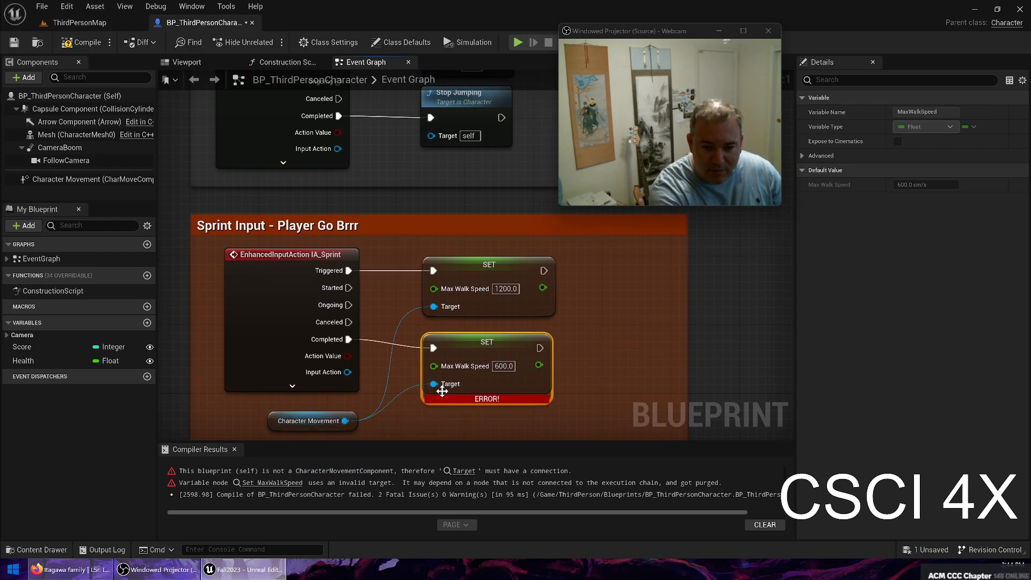
left_click(80, 43)
Step: Play the ThirdPersonMap level, run the character across the landscape to test sprinting, and stop the play session
left_click(78, 23)
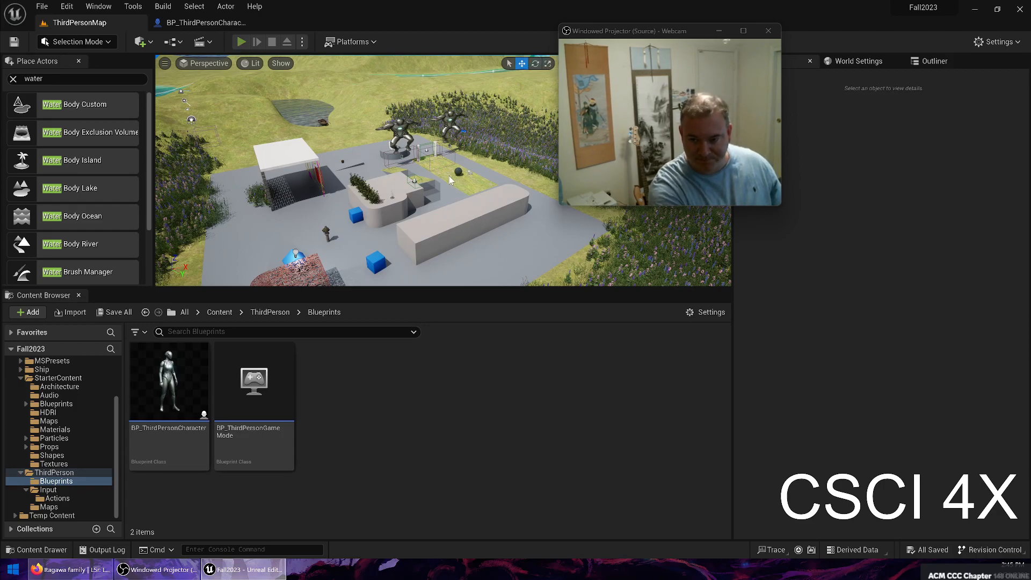
key("alt+p")
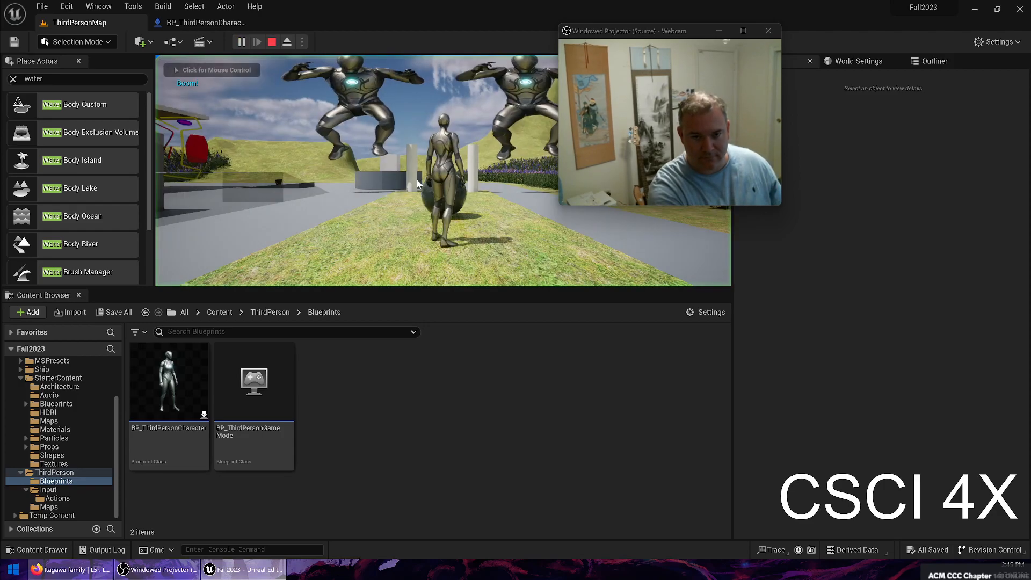
key("w")
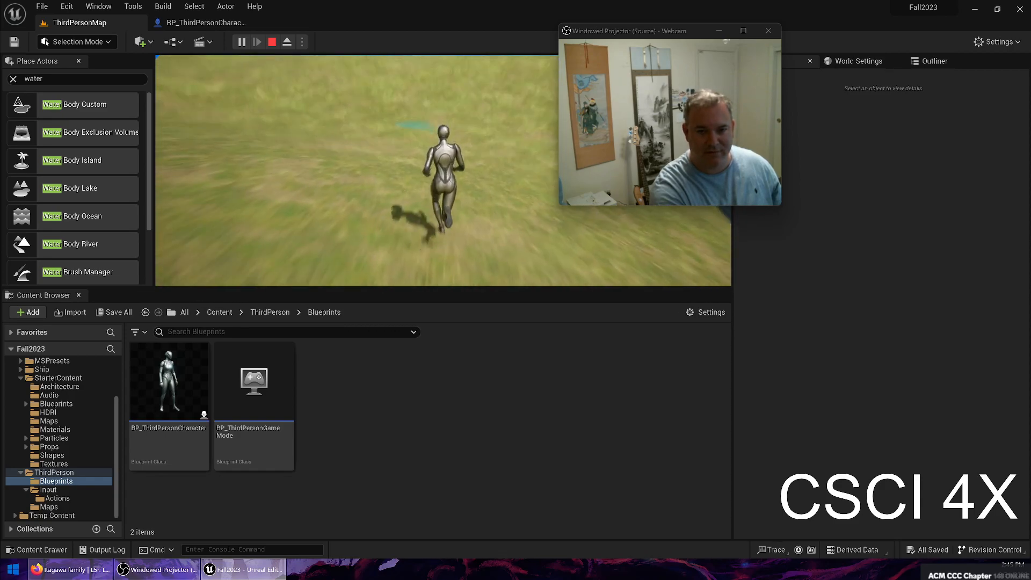
key("Escape")
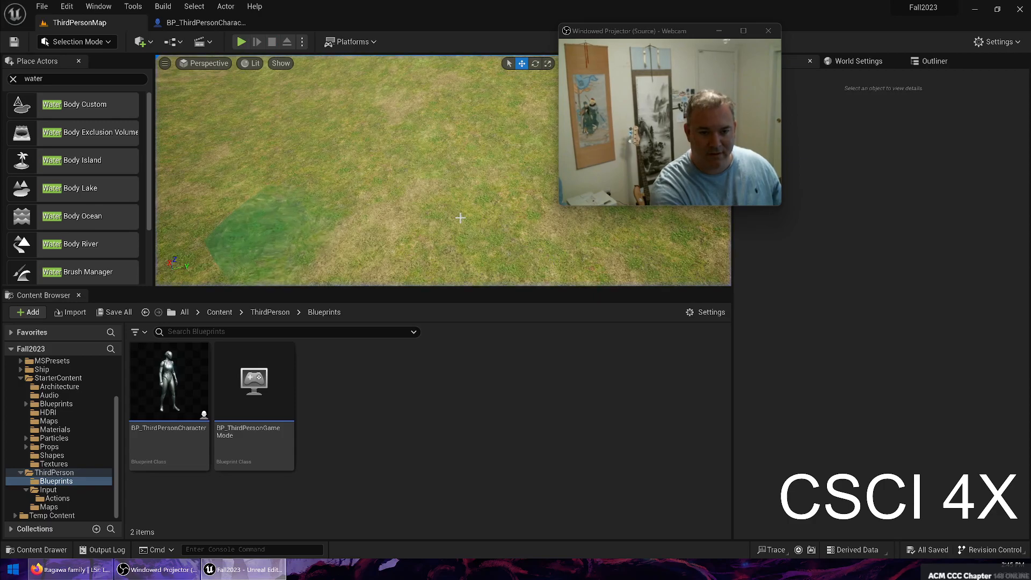
Step: In Landscape mode, sculpt the grass terrain over the small green patch with a brush size of about 494
right_click_drag(260, 178, 249, 187)
left_click(86, 42)
left_click(81, 78)
left_click(19, 106)
scroll(392, 154, "down", 10)
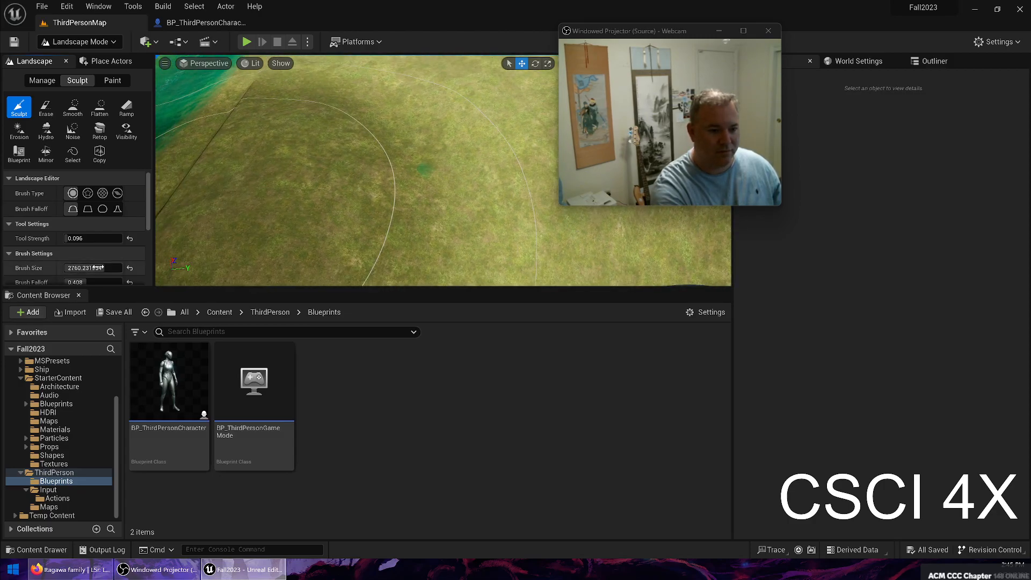
left_click_drag(85, 267, 72, 267)
left_click_drag(430, 171, 429, 130)
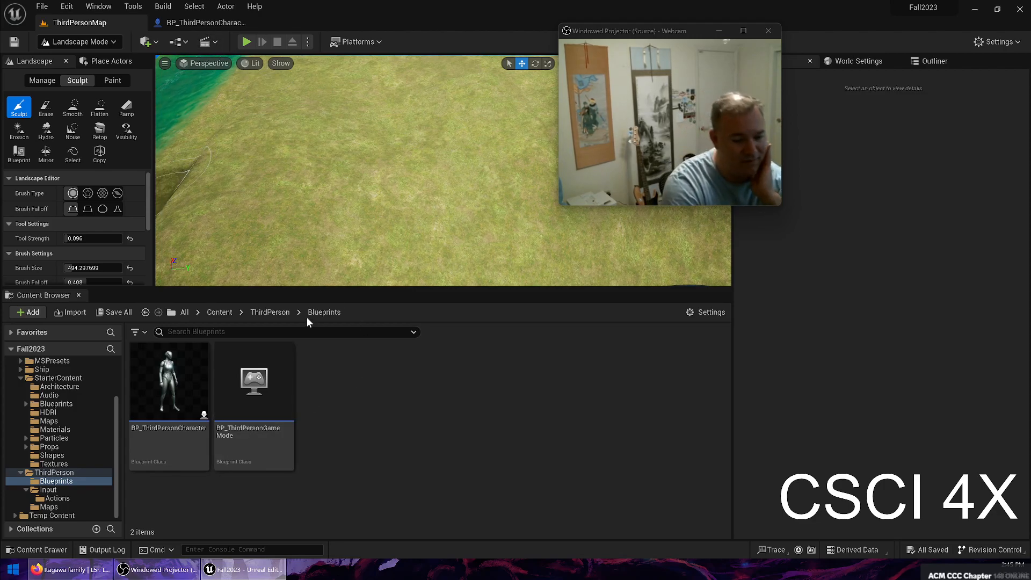
Step: Check the sprint graph in BP_ThirdPersonCharacter, and locate the IA_Sprint asset in the ThirdPerson Input Actions folder
double_click(168, 381)
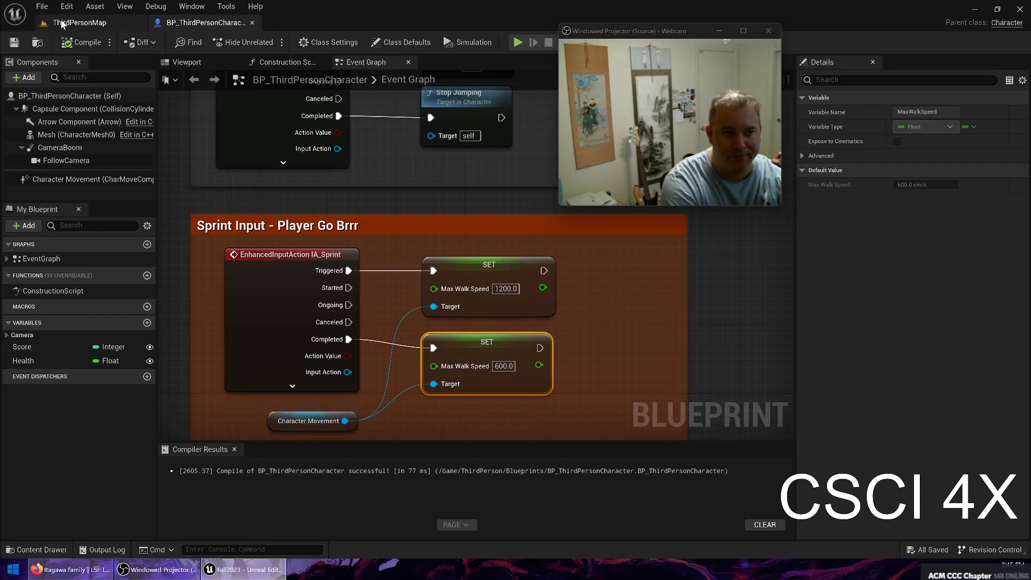
left_click(78, 22)
left_click(60, 490)
left_click(58, 499)
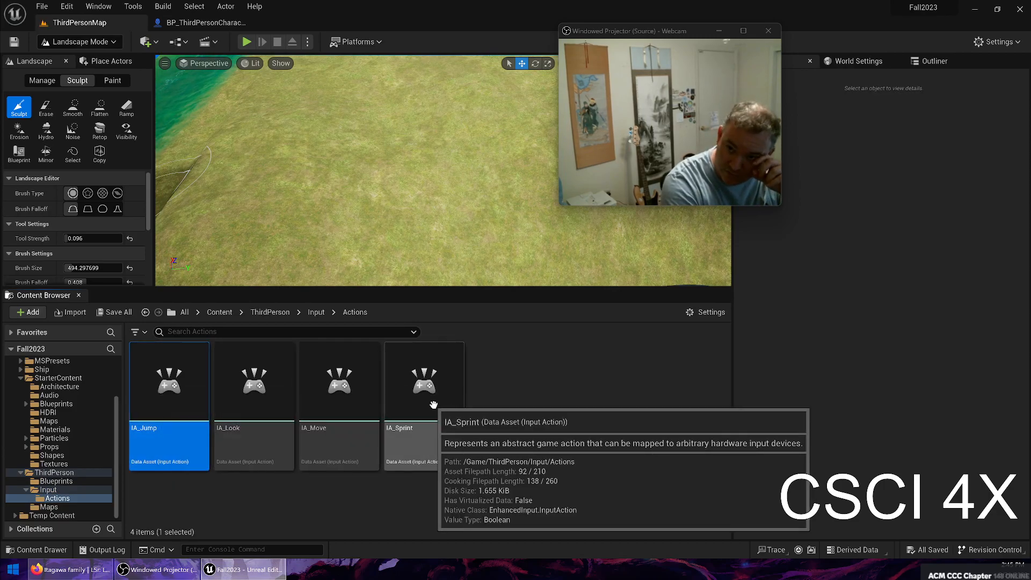
left_click(424, 389)
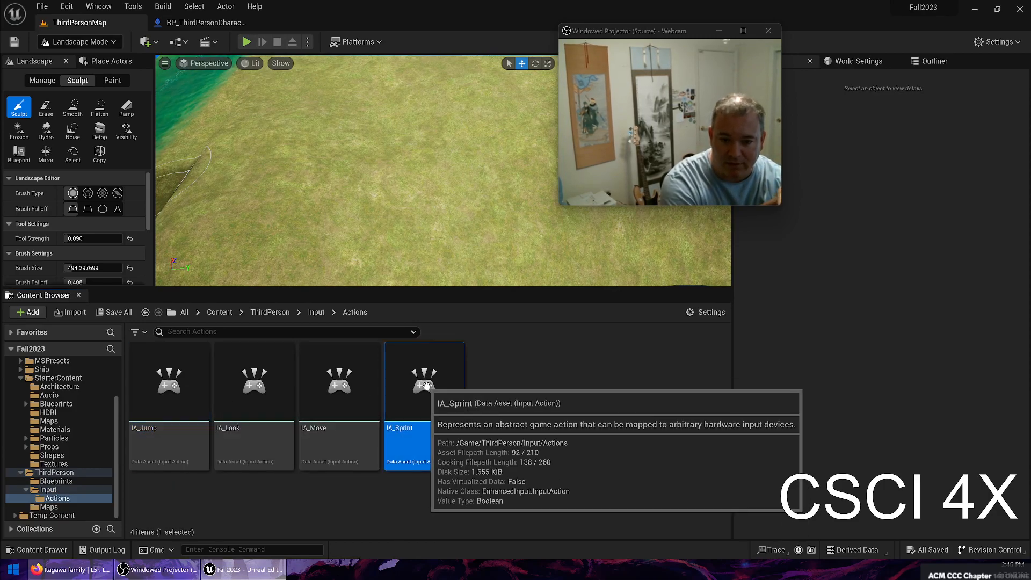
Step: Add Right Shift as a second key for IA_Sprint in the IMC_Default mapping context, then save and close the asset
left_click(48, 490)
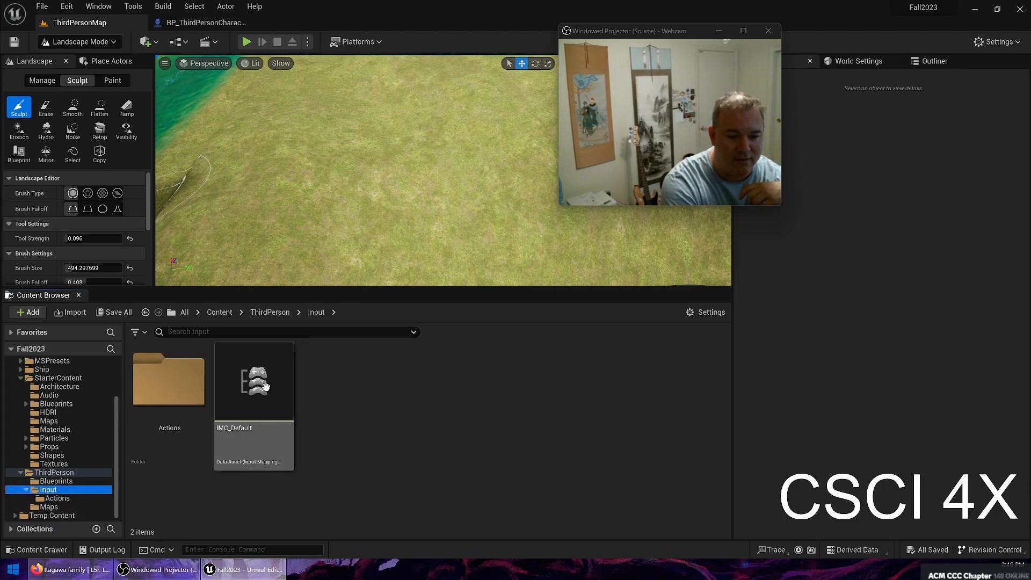
left_click(266, 386)
double_click(265, 385)
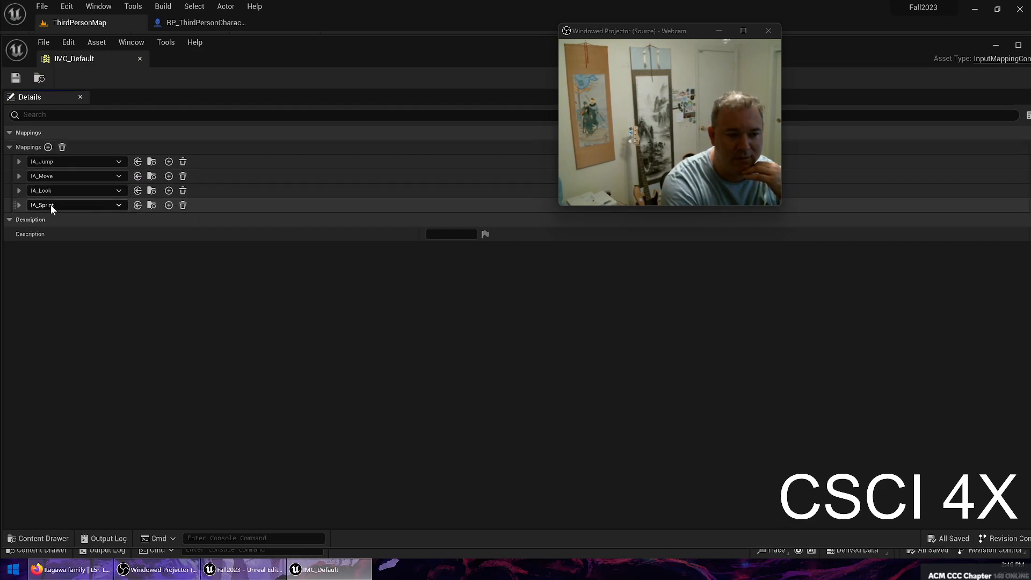
left_click(19, 206)
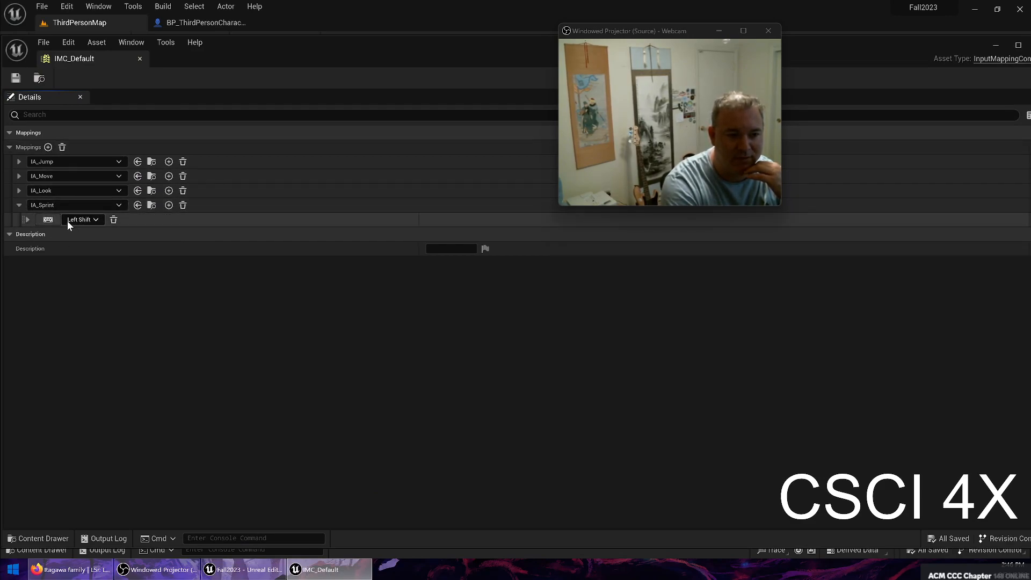
left_click(168, 205)
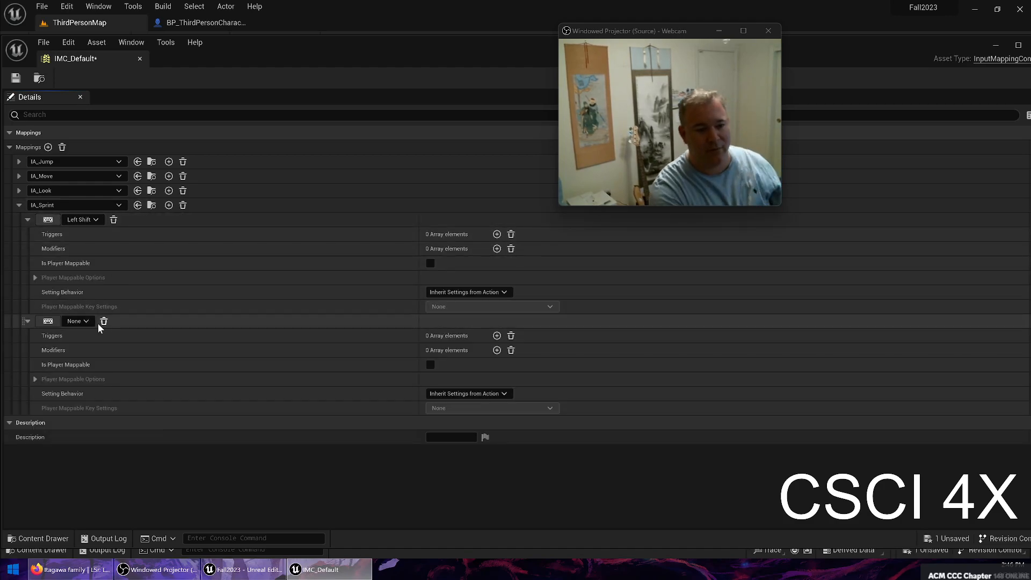
left_click(47, 324)
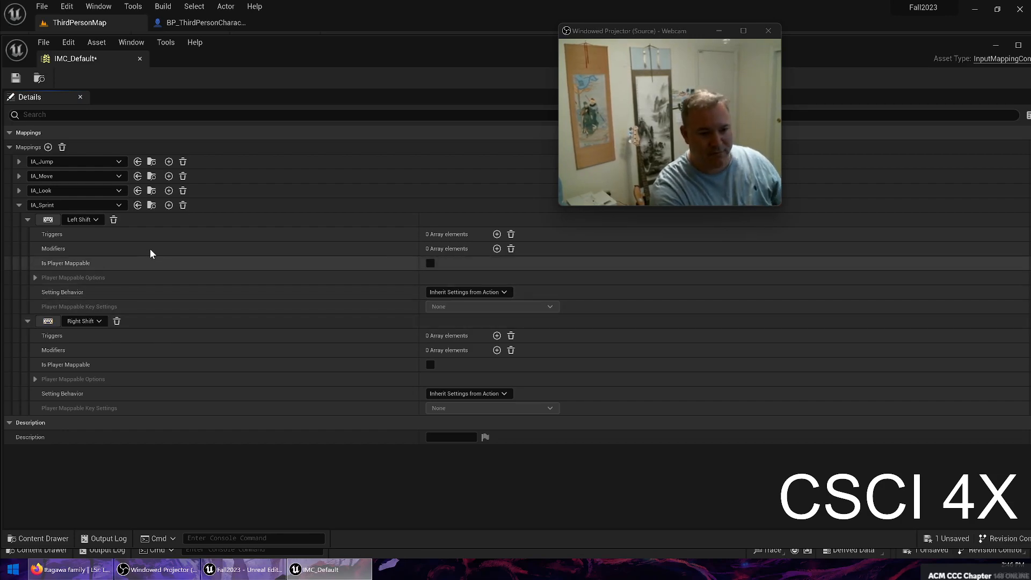
left_click(15, 79)
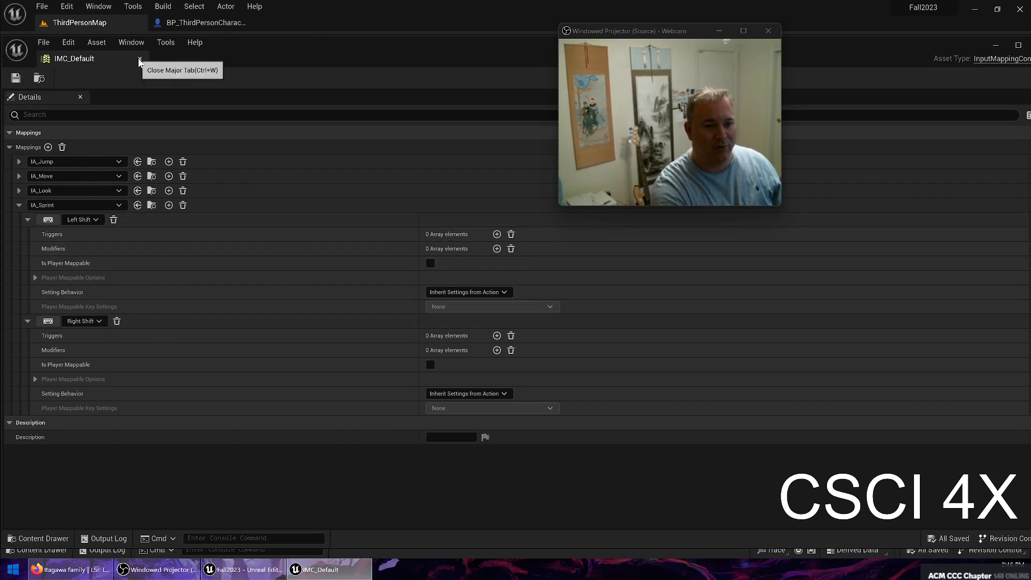
left_click(140, 59)
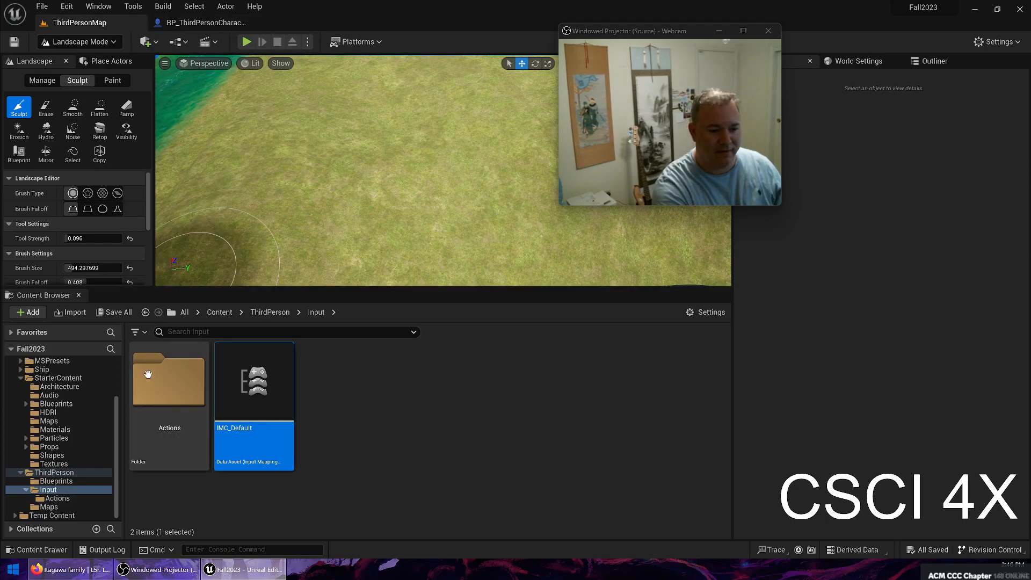
Step: Review the IA_Sprint event and its Set Max Walk Speed nodes in BP_ThirdPersonCharacter's event graph
left_click(206, 23)
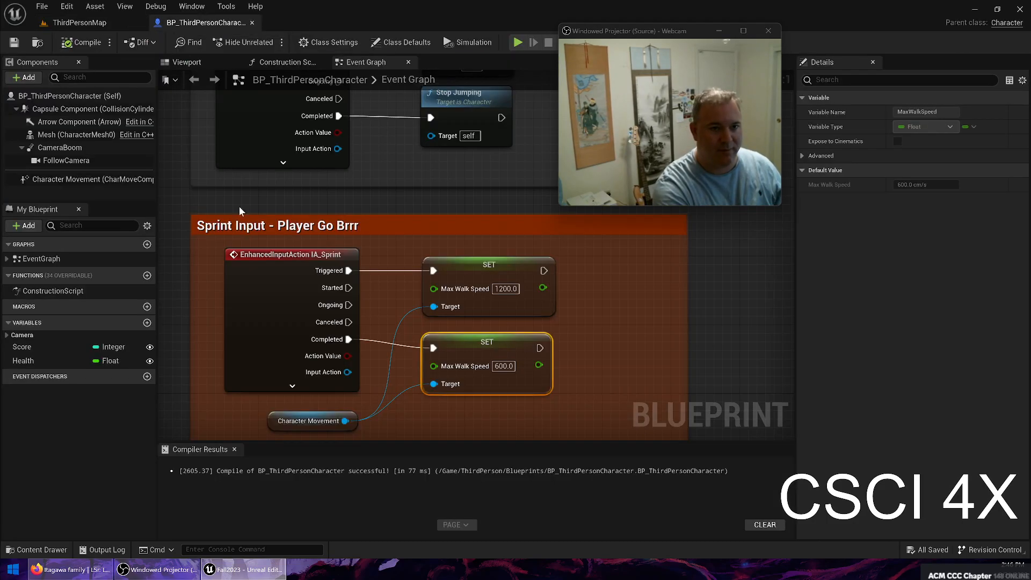
left_click(299, 255)
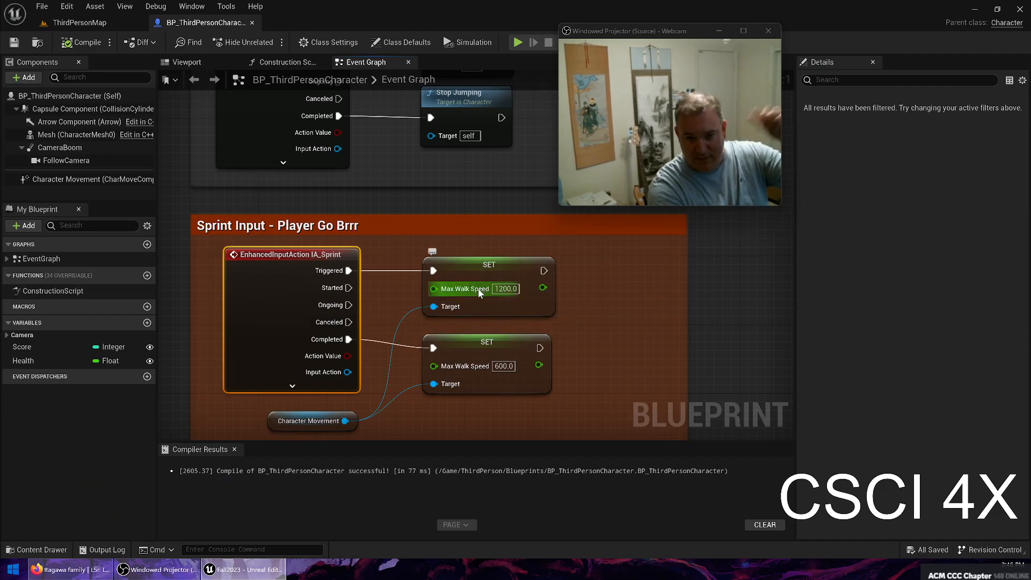
left_click(450, 258)
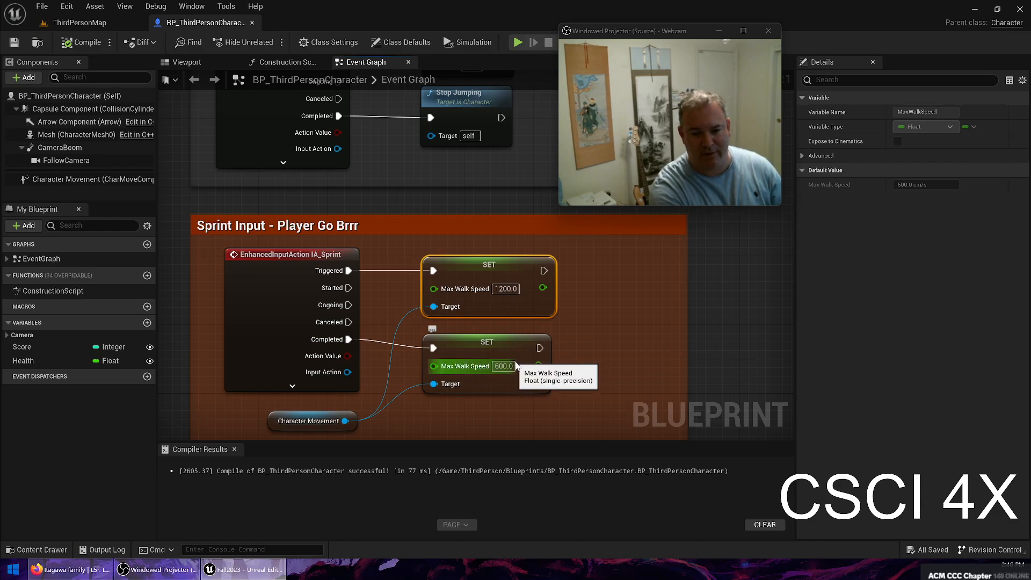
Step: Save all project files and close the BP_ThirdPersonCharacter blueprint
left_click(69, 7)
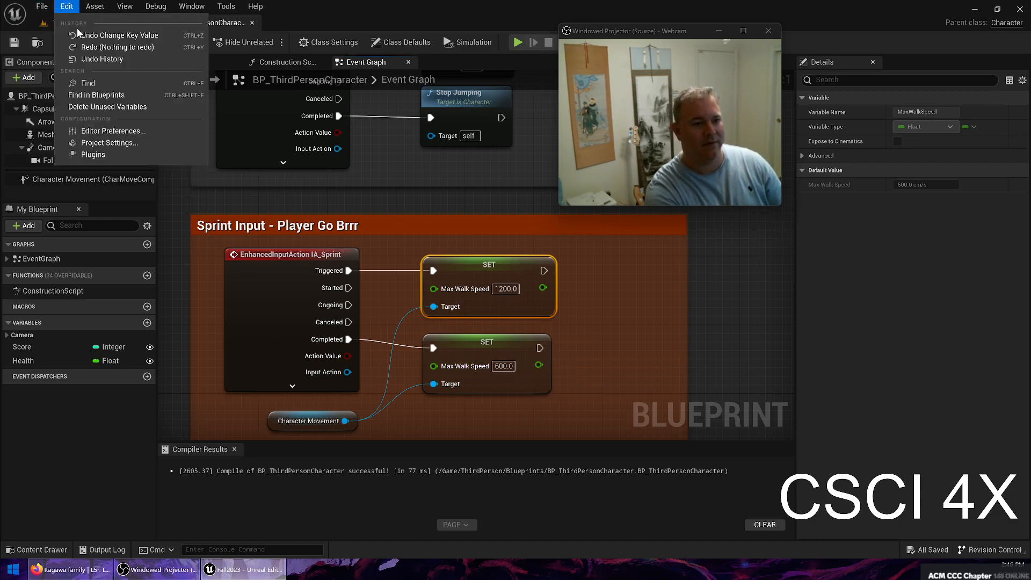
mouse_move(42, 6)
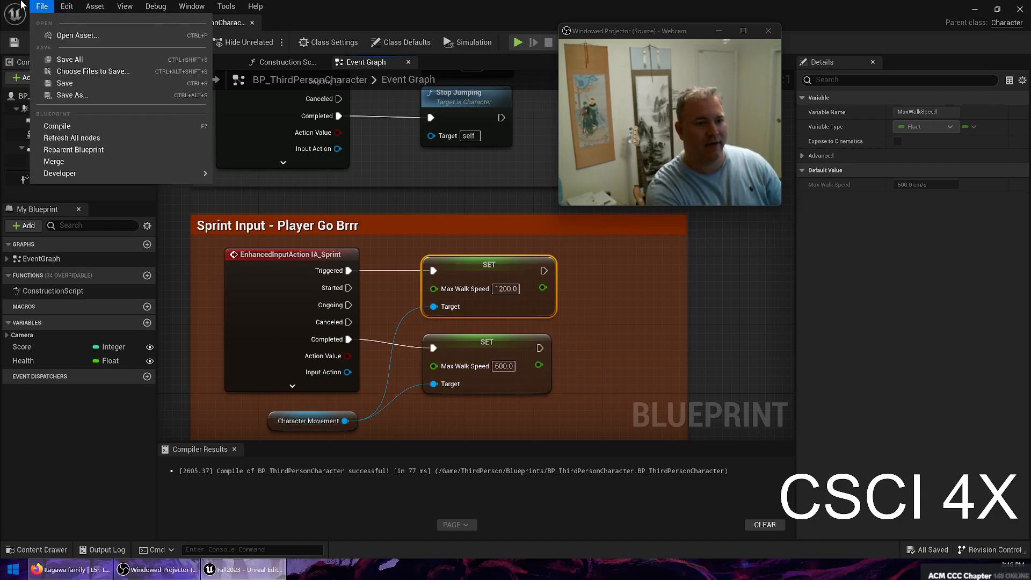
left_click(96, 61)
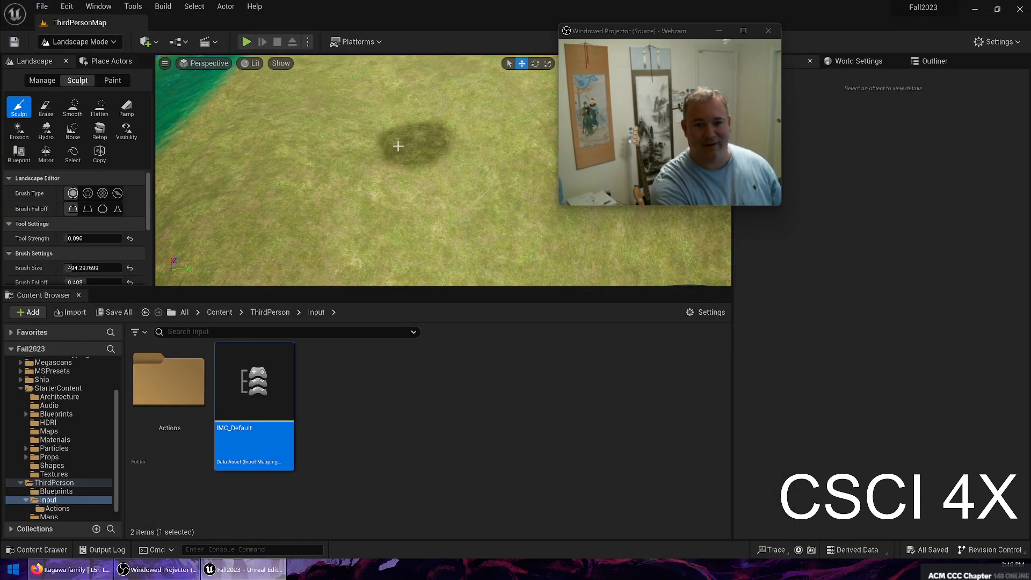
Step: Look over the level's landscape, river and play area, and close the Unreal Editor
right_click_drag(403, 150, 540, 161)
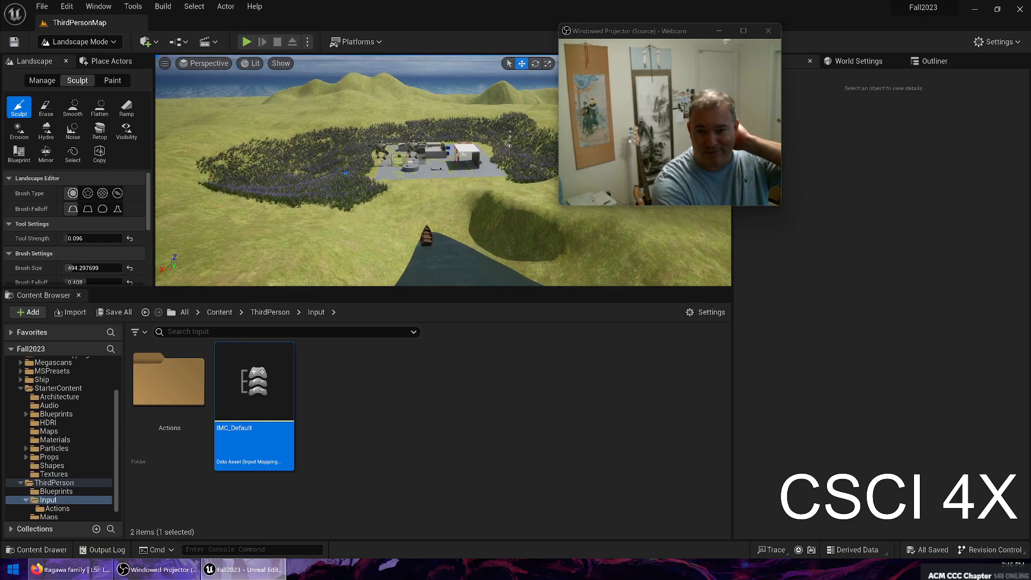
mouse_move(376, 167)
right_mouse_down()
mouse_move(495, 162)
mouse_move(527, 172)
mouse_move(376, 193)
mouse_move(398, 183)
mouse_move(363, 169)
right_mouse_up()
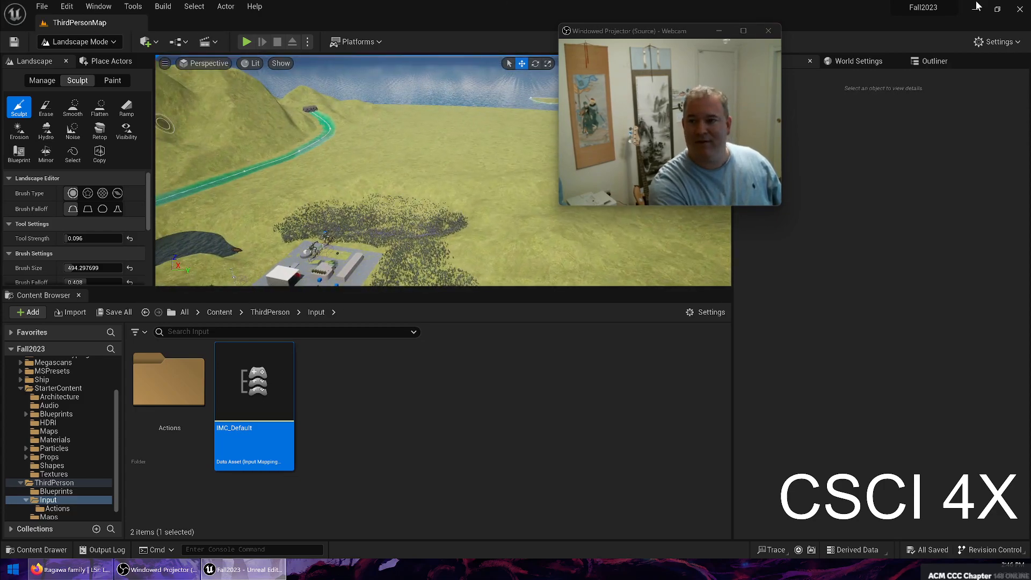
left_click(1020, 9)
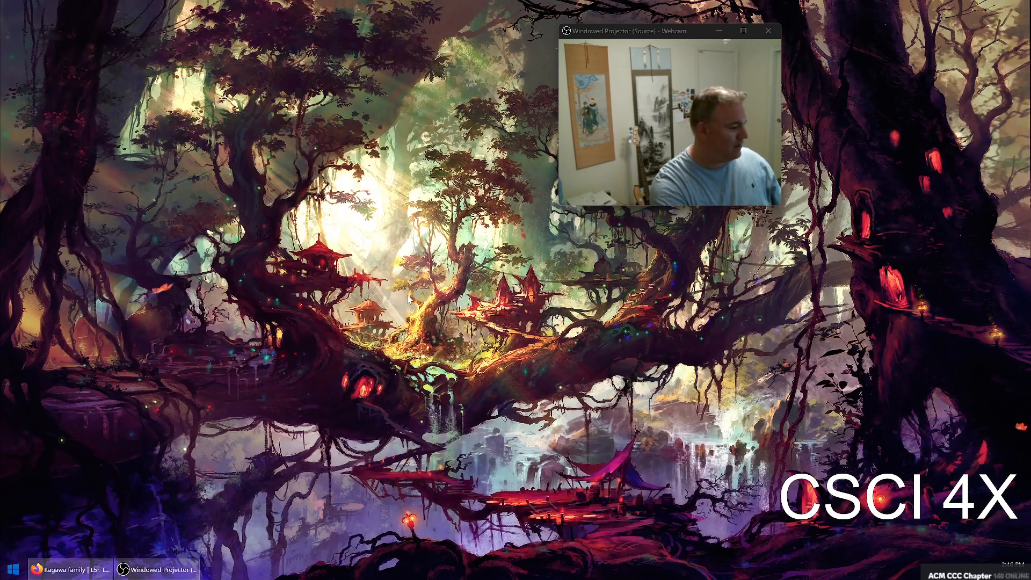